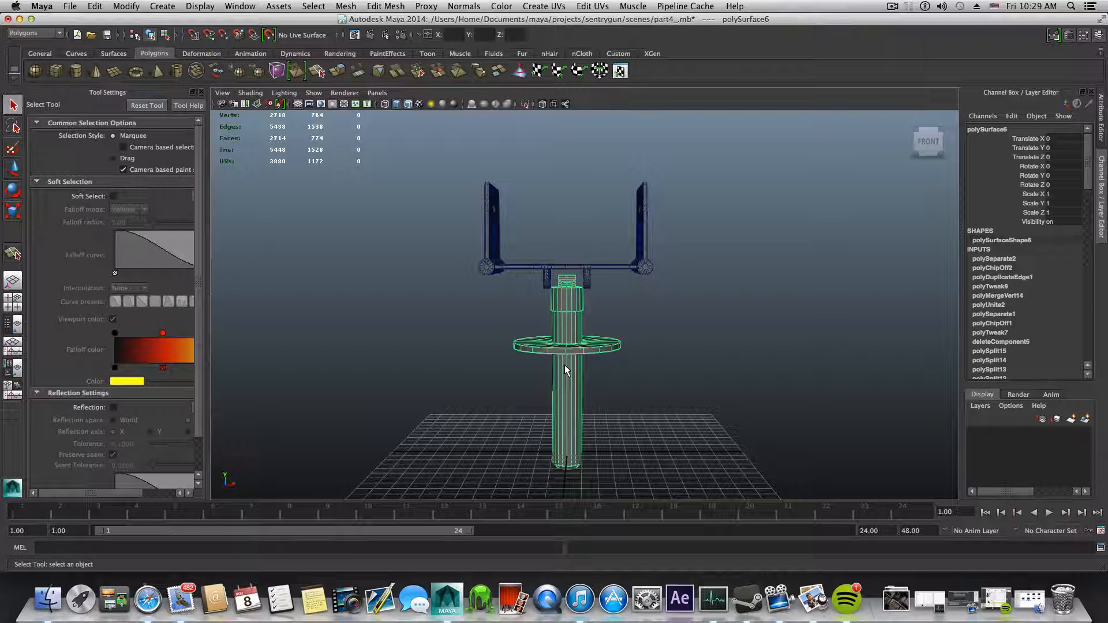
Step: Examine the pillar and its crossing tube in the front.jpg reference image behind the Maya window
{"action": "mouse_move", "coordinate": [564, 365]}
{"action": "left_mouse_down", "text": "alt"}
{"action": "mouse_move", "coordinate": [565, 350]}
{"action": "mouse_move", "coordinate": [569, 365]}
{"action": "mouse_move", "coordinate": [551, 370]}
{"action": "mouse_move", "coordinate": [551, 355]}
{"action": "mouse_move", "coordinate": [551, 371]}
{"action": "mouse_move", "coordinate": [578, 367]}
{"action": "mouse_move", "coordinate": [544, 364]}
{"action": "left_mouse_up", "text": "alt"}
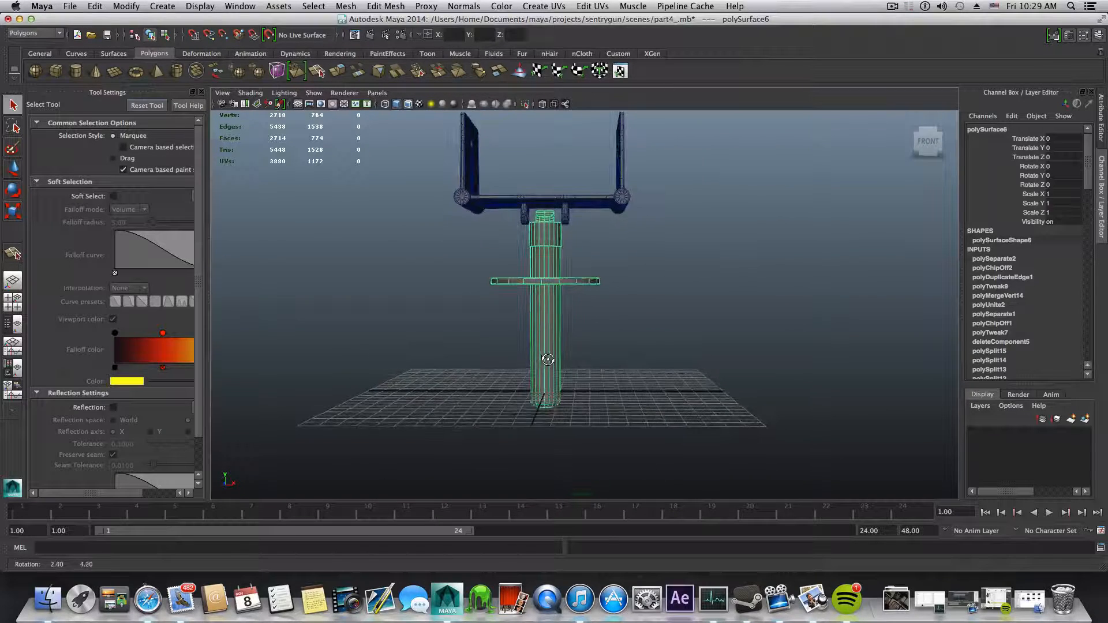
{"action": "left_click_drag", "start_coordinate": [368, 19], "coordinate": [360, 307]}
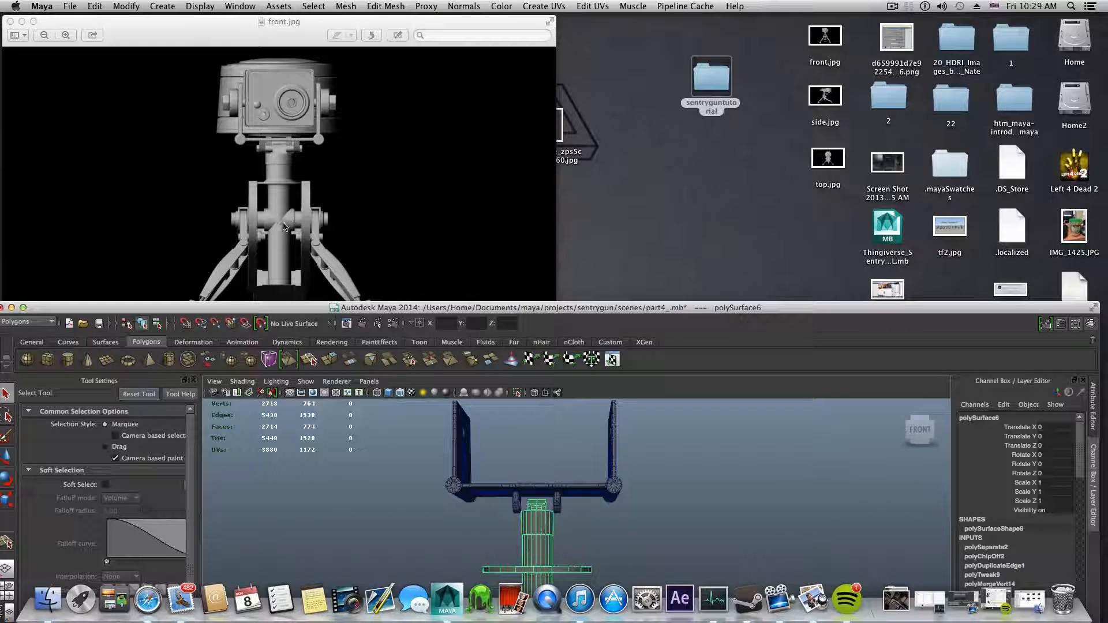
{"action": "left_click_drag", "start_coordinate": [318, 311], "coordinate": [328, 22]}
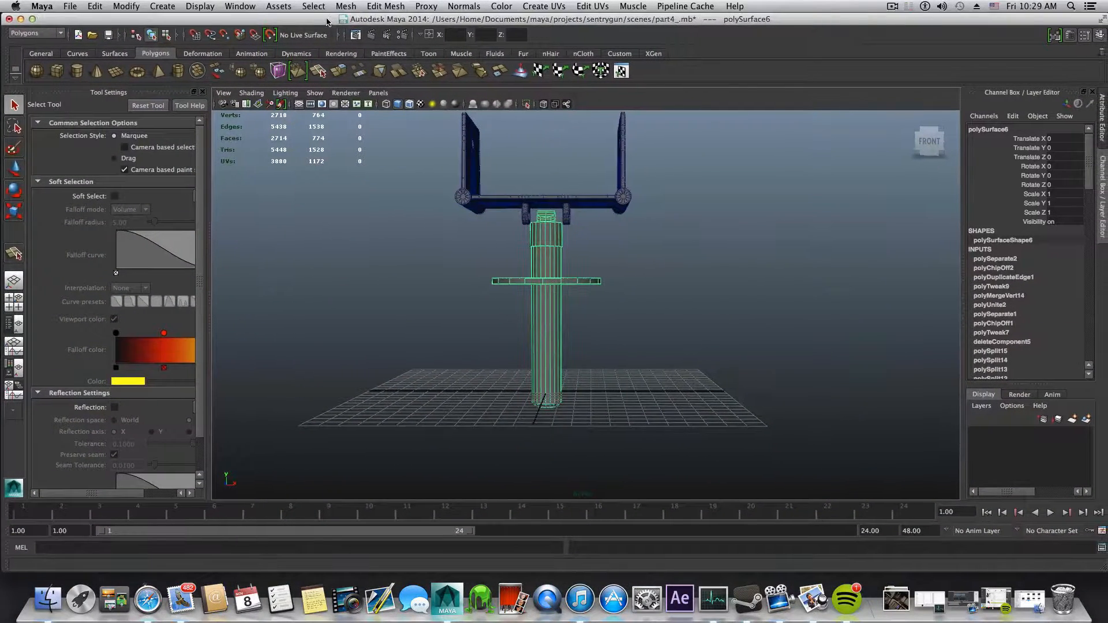
{"action": "left_click_drag", "start_coordinate": [557, 282], "coordinate": [560, 281], "text": "alt"}
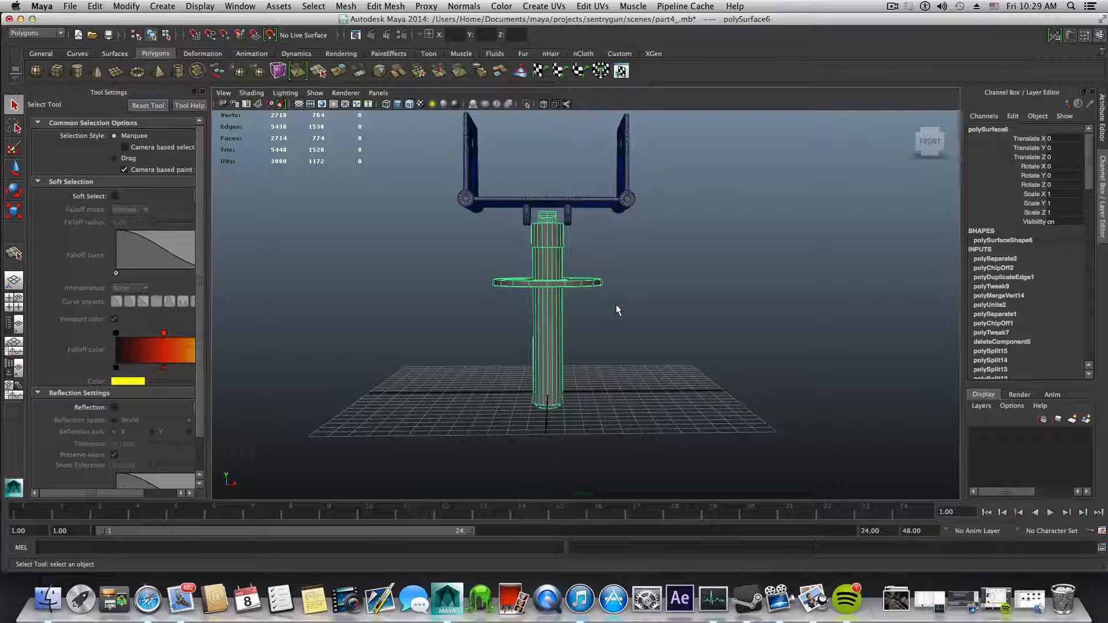
Step: Create a polygon cube, move it to Translate Z 6.9 and scale it into a slab of 0.512 by 9.077 by 5.337
{"action": "left_click", "coordinate": [58, 73]}
{"action": "left_click_drag", "start_coordinate": [571, 425], "coordinate": [442, 411], "text": "alt"}
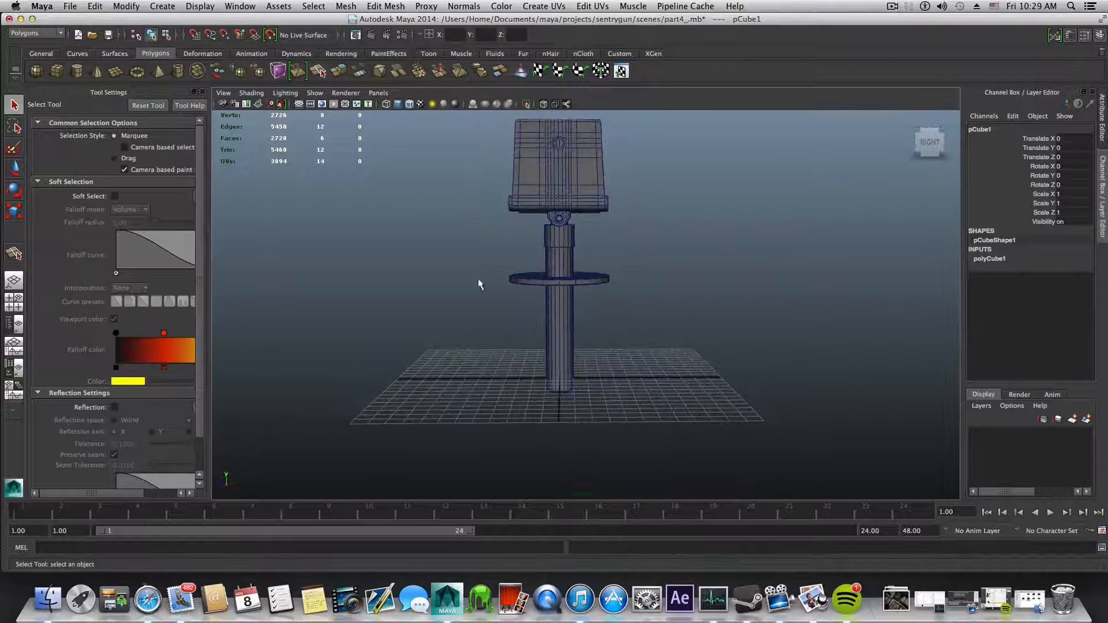
{"action": "key", "text": "w"}
{"action": "left_click_drag", "start_coordinate": [470, 329], "coordinate": [445, 399], "text": "alt"}
{"action": "left_click_drag", "start_coordinate": [528, 272], "coordinate": [259, 483], "text": "alt"}
{"action": "key", "text": "e"}
{"action": "key", "text": "r"}
{"action": "left_click_drag", "start_coordinate": [486, 354], "coordinate": [469, 110]}
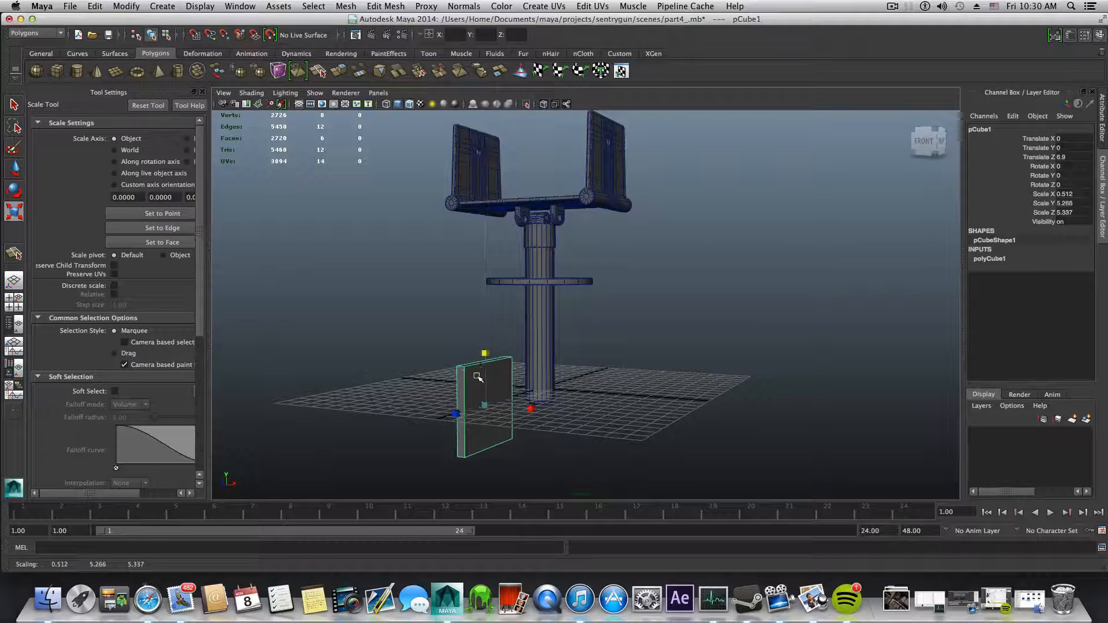
{"action": "left_click_drag", "start_coordinate": [486, 354], "coordinate": [487, 260]}
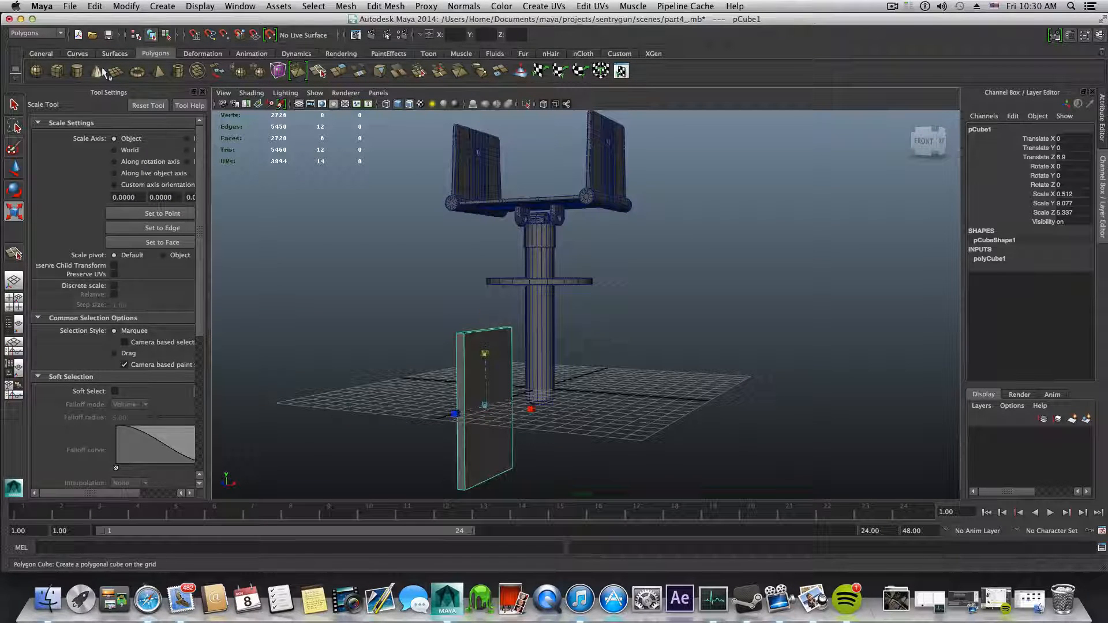
Step: Add polygon cylinders at the pillar's base and lay the newest one flat with Rotate X 90
{"action": "left_click", "coordinate": [78, 70]}
{"action": "scroll", "coordinate": [489, 417], "scroll_direction": "down", "scroll_amount": 3}
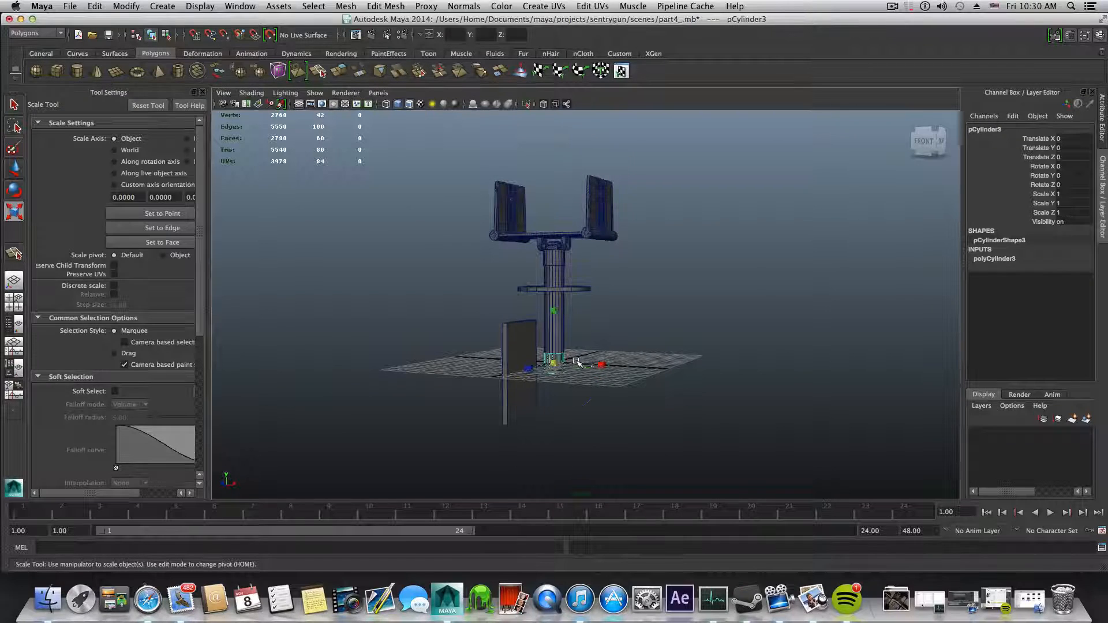
{"action": "key", "text": "e"}
{"action": "left_click_drag", "start_coordinate": [525, 345], "coordinate": [438, 381]}
{"action": "key", "text": "g"}
{"action": "key", "text": "j"}
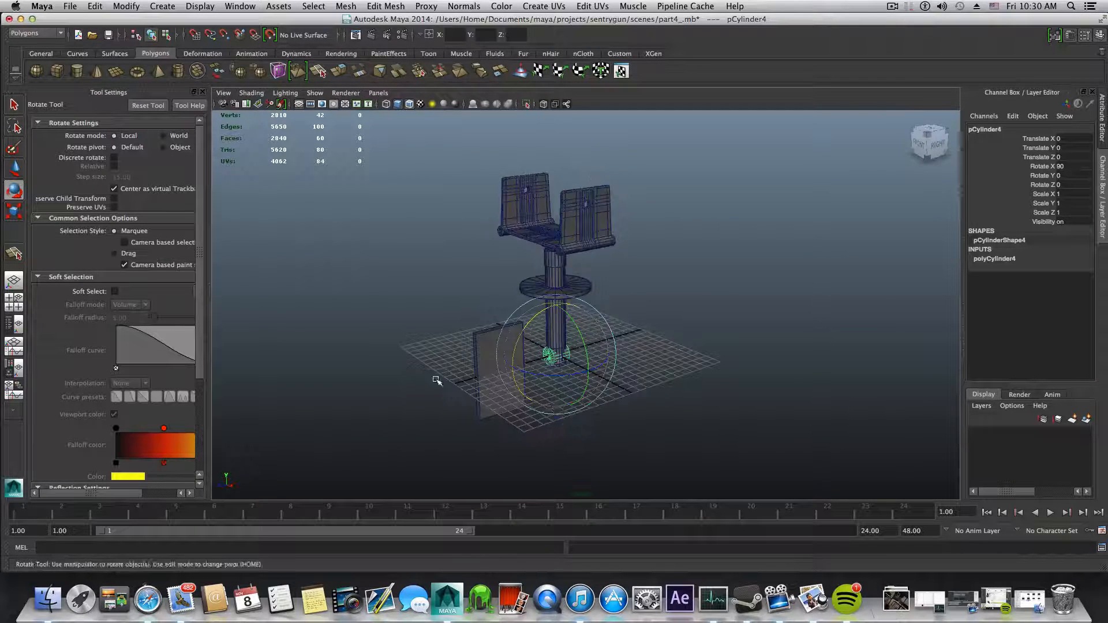
Step: Stretch the flat cylinder to Scale Y 3.346 and place it at the slab's lower edge, Translate Y -5.215 and Z 6.778
{"action": "right_click_drag", "start_coordinate": [437, 381], "coordinate": [597, 389], "text": "alt"}
{"action": "key", "text": "w"}
{"action": "left_click_drag", "start_coordinate": [500, 408], "coordinate": [234, 491]}
{"action": "key", "text": "r"}
{"action": "left_click_drag", "start_coordinate": [386, 469], "coordinate": [559, 364], "text": "alt"}
{"action": "key", "text": "w"}
{"action": "left_click_drag", "start_coordinate": [517, 293], "coordinate": [441, 394]}
{"action": "middle_click_drag", "start_coordinate": [444, 392], "coordinate": [511, 388], "text": "alt"}
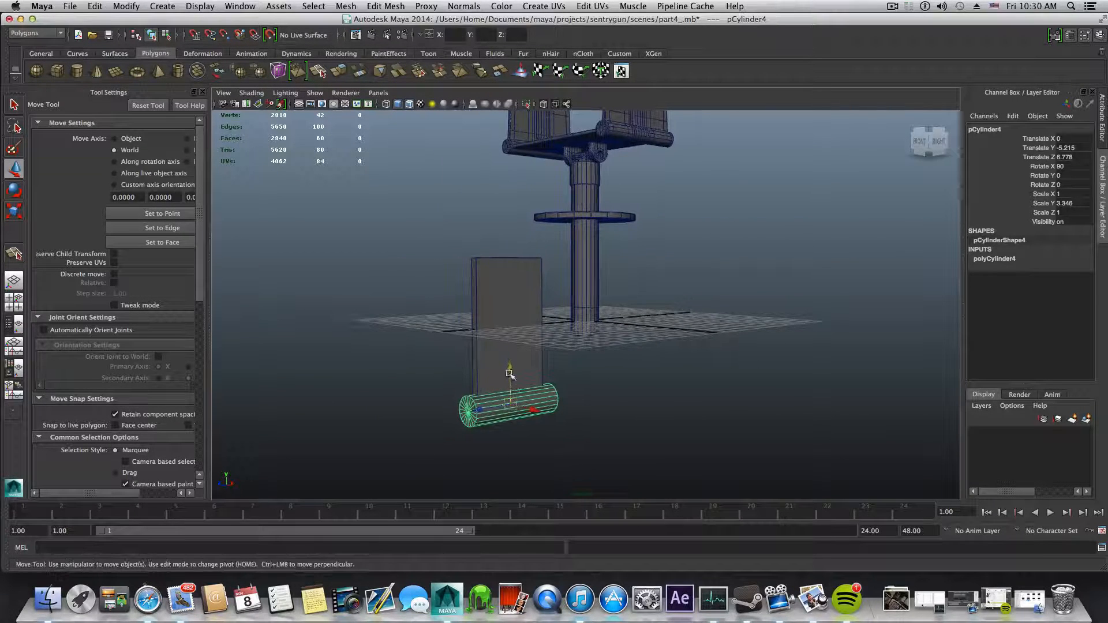
Step: Delete the slab together with the horizontal cylinder at its lower edge
{"action": "left_click_drag", "start_coordinate": [511, 388], "coordinate": [500, 416], "text": "alt"}
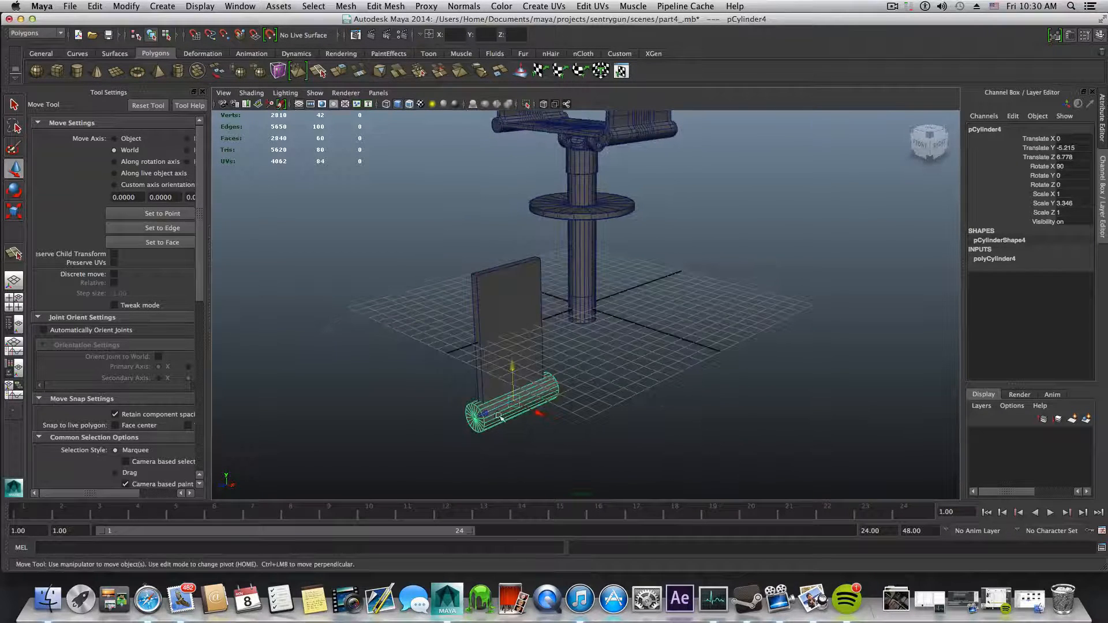
{"action": "left_click_drag", "start_coordinate": [422, 308], "coordinate": [487, 403]}
{"action": "key", "text": "Delete"}
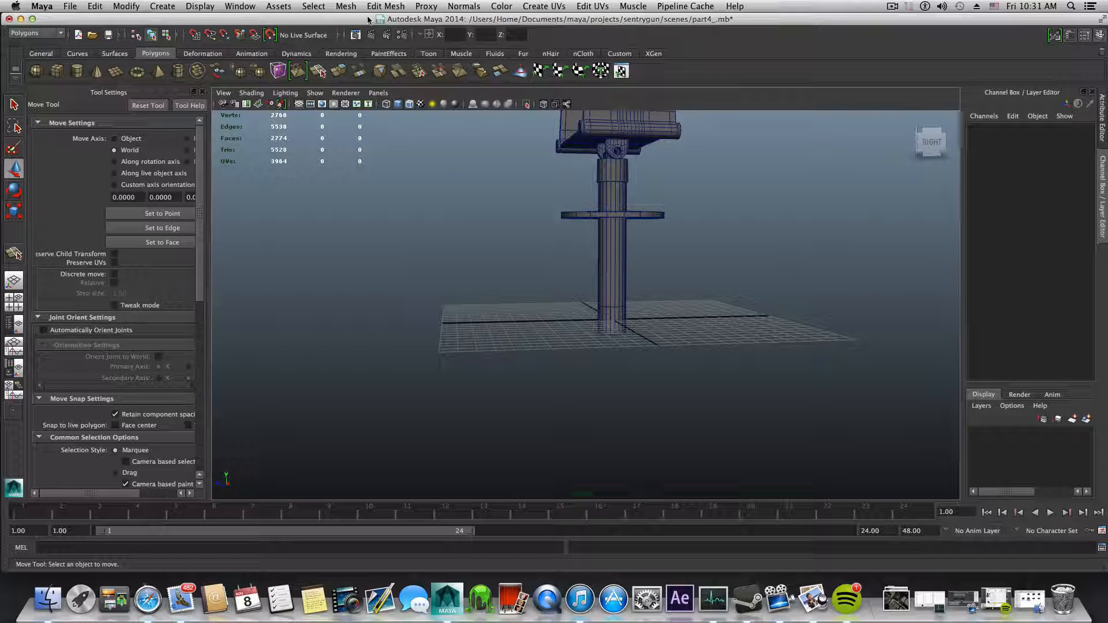
Step: Check the leg supports around the pillar in front.jpg and return to a front view of the model
{"action": "left_click_drag", "start_coordinate": [368, 20], "coordinate": [354, 312]}
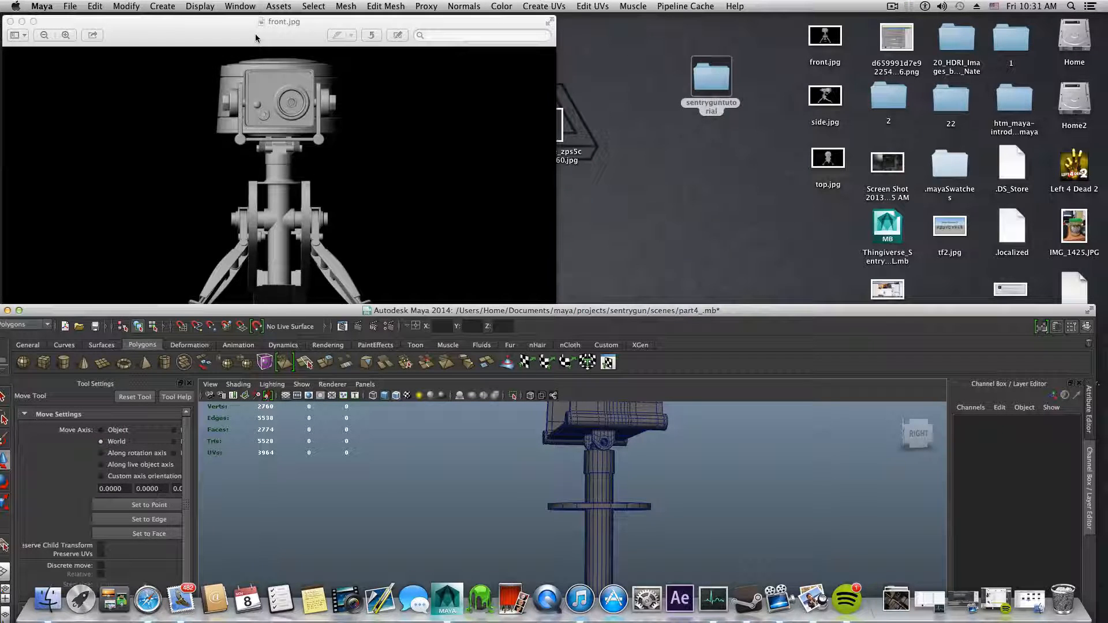
{"action": "left_click_drag", "start_coordinate": [298, 311], "coordinate": [284, 19]}
{"action": "left_click_drag", "start_coordinate": [454, 204], "coordinate": [568, 280], "text": "alt"}
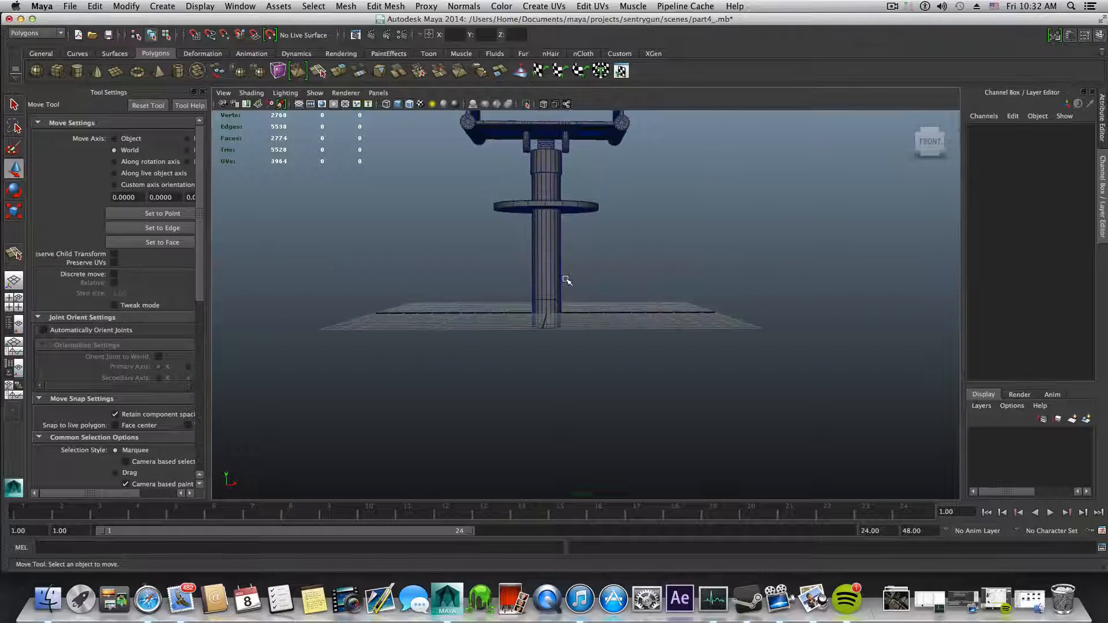
Step: Create a polygon cylinder at the pillar's base and turn it sideways with Rotate Z -90, checking against the front.jpg reference
{"action": "left_click", "coordinate": [78, 72]}
{"action": "left_click_drag", "start_coordinate": [567, 326], "coordinate": [500, 338], "text": "alt"}
{"action": "right_click_drag", "start_coordinate": [500, 339], "coordinate": [651, 285], "text": "alt"}
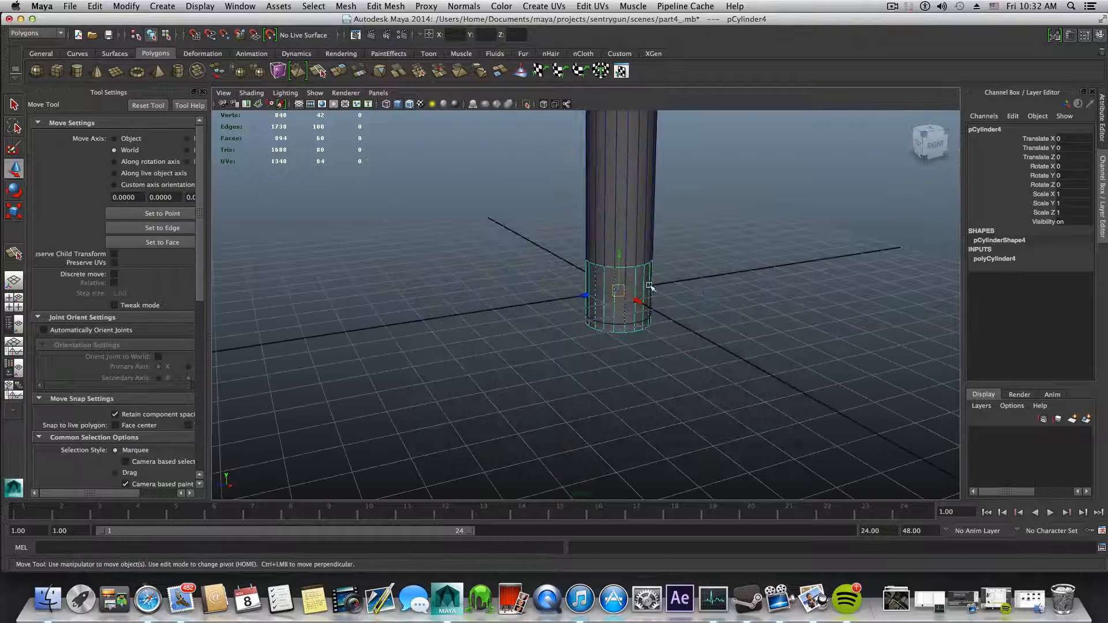
{"action": "left_click_drag", "start_coordinate": [447, 21], "coordinate": [482, 385]}
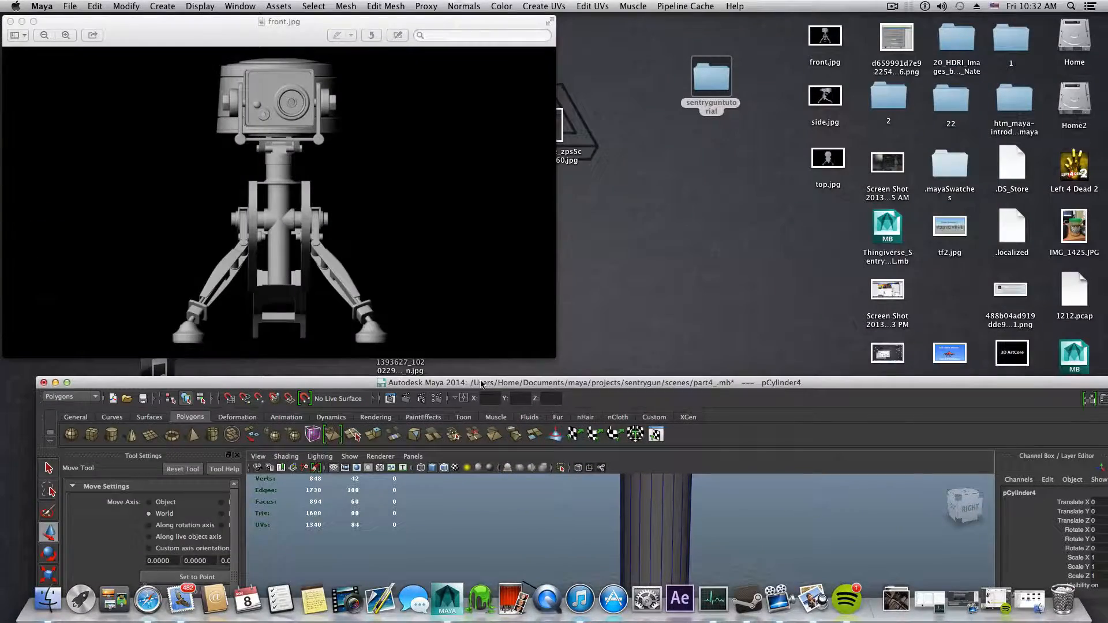
{"action": "left_click_drag", "start_coordinate": [482, 385], "coordinate": [456, 20]}
{"action": "left_click_drag", "start_coordinate": [538, 279], "coordinate": [529, 370], "text": "alt"}
{"action": "key", "text": "e"}
{"action": "key", "text": "j"}
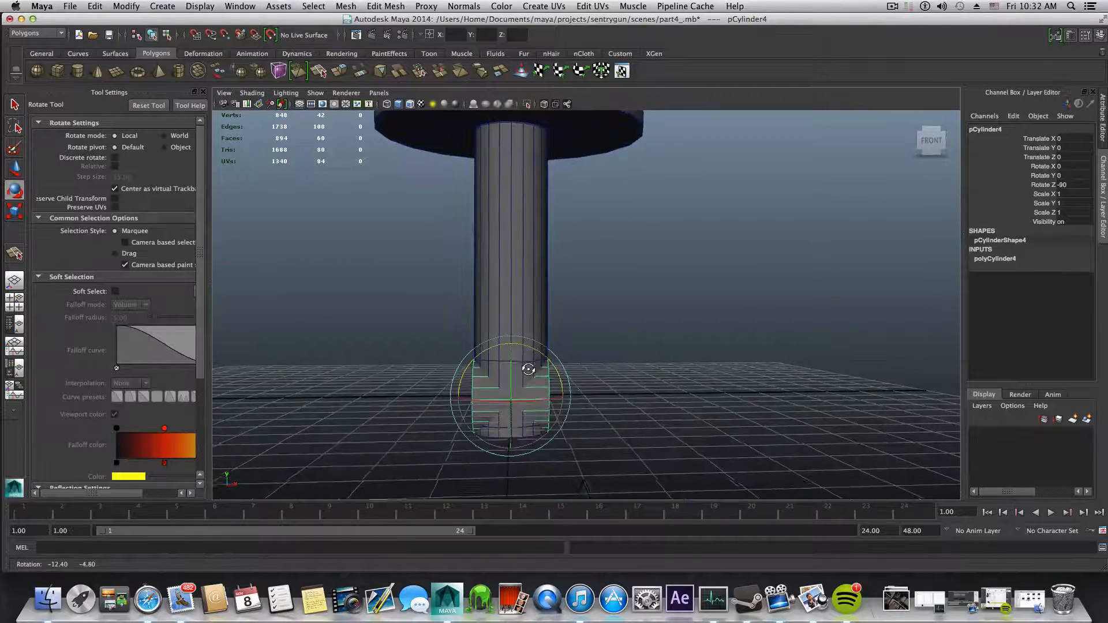
Step: Raise the sideways cylinder along the pillar to Translate Y 4.732
{"action": "middle_click_drag", "start_coordinate": [529, 370], "coordinate": [574, 371], "text": "alt"}
{"action": "right_click_drag", "start_coordinate": [573, 371], "coordinate": [490, 385], "text": "alt"}
{"action": "middle_click_drag", "start_coordinate": [490, 385], "coordinate": [421, 408], "text": "alt"}
{"action": "left_click_drag", "start_coordinate": [421, 408], "coordinate": [421, 411], "text": "alt"}
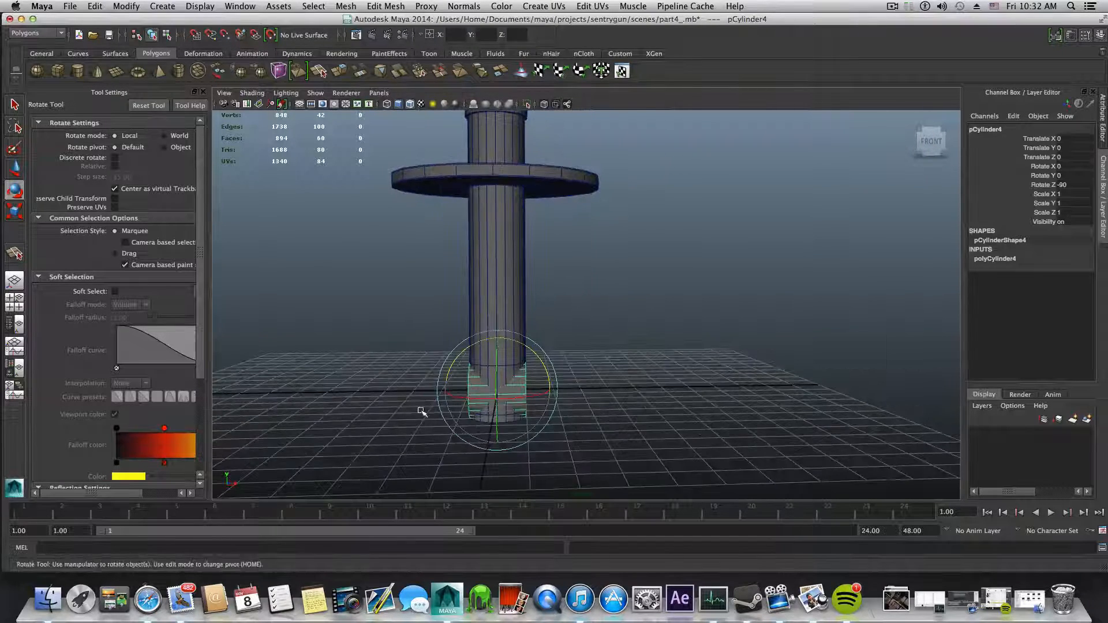
{"action": "left_click", "coordinate": [476, 261]}
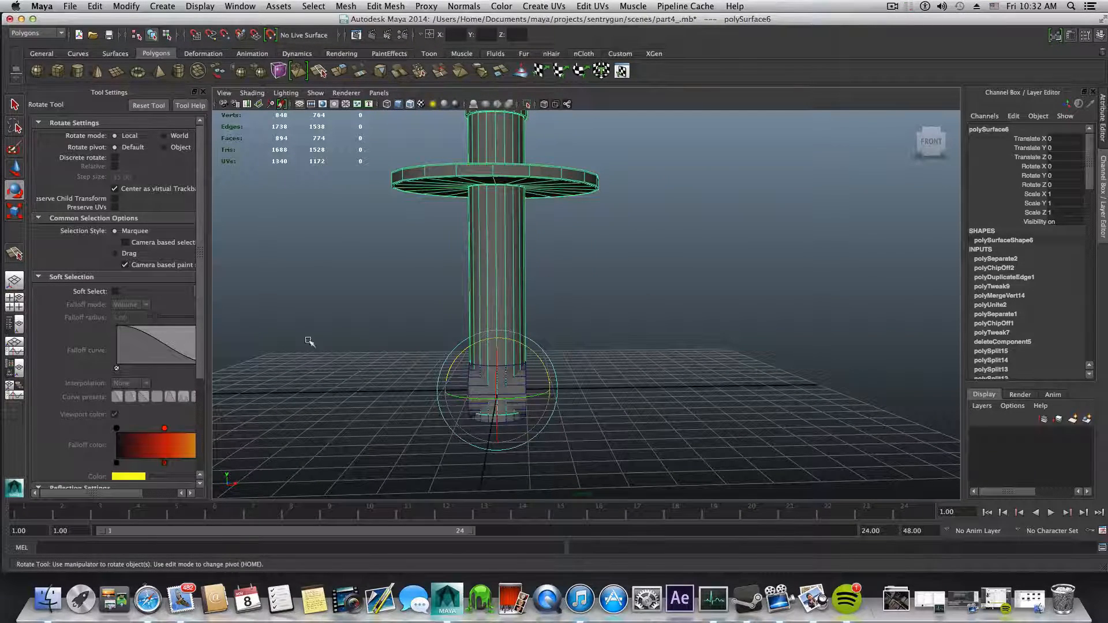
{"action": "key", "text": "q"}
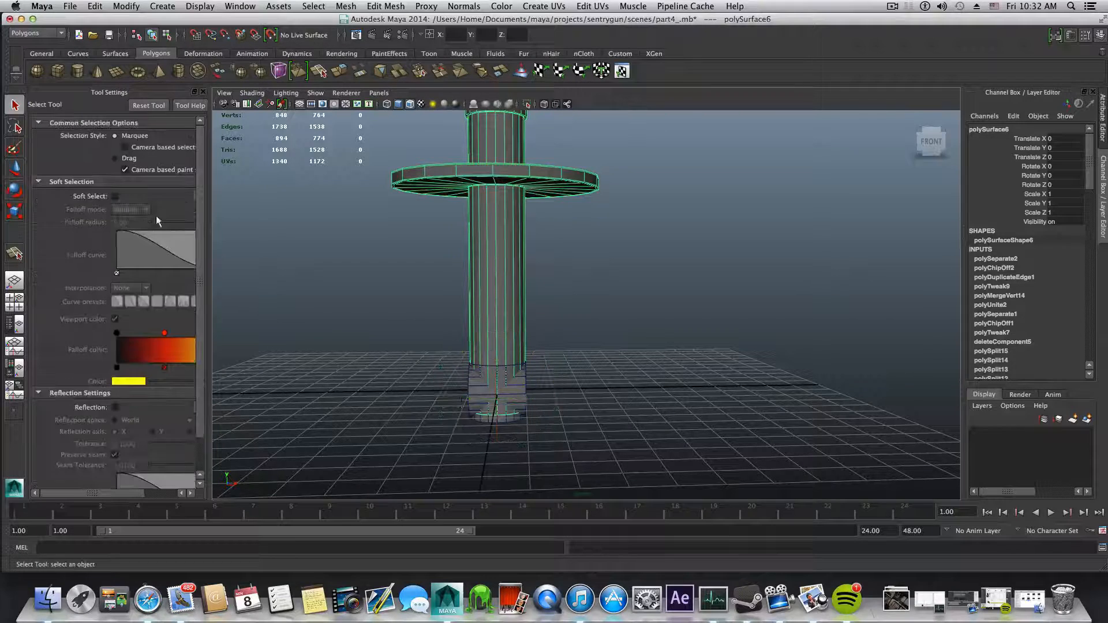
{"action": "left_click", "coordinate": [516, 391]}
{"action": "key", "text": "w"}
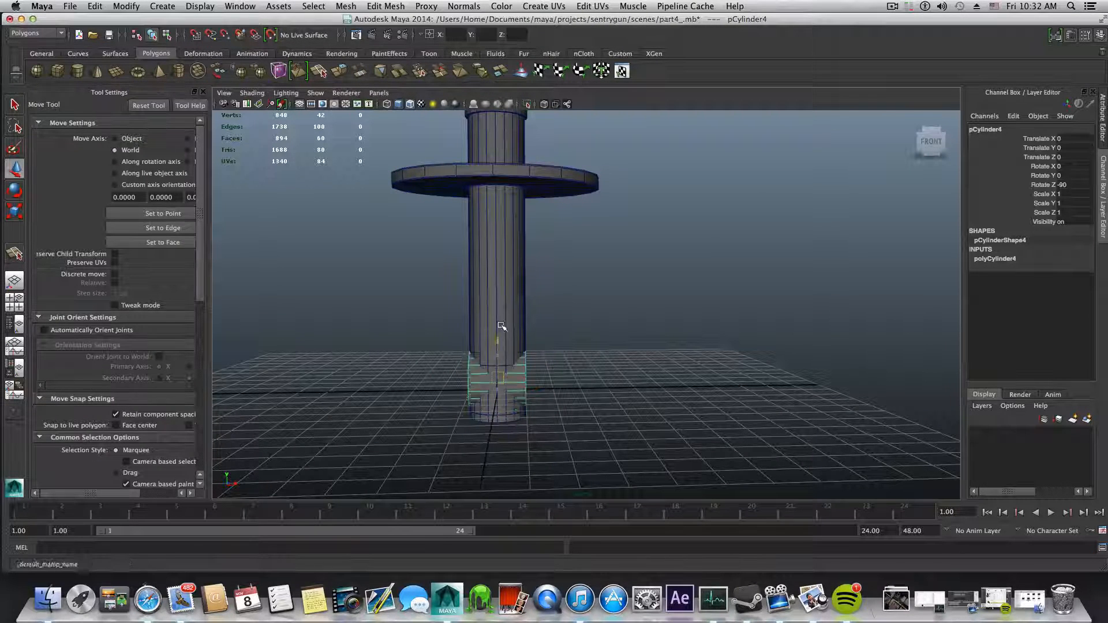
{"action": "left_click_drag", "start_coordinate": [502, 327], "coordinate": [496, 223]}
Step: Delete the leftover upright cylinder at the pillar's base while keeping the pillar itself
{"action": "left_click", "coordinate": [512, 405]}
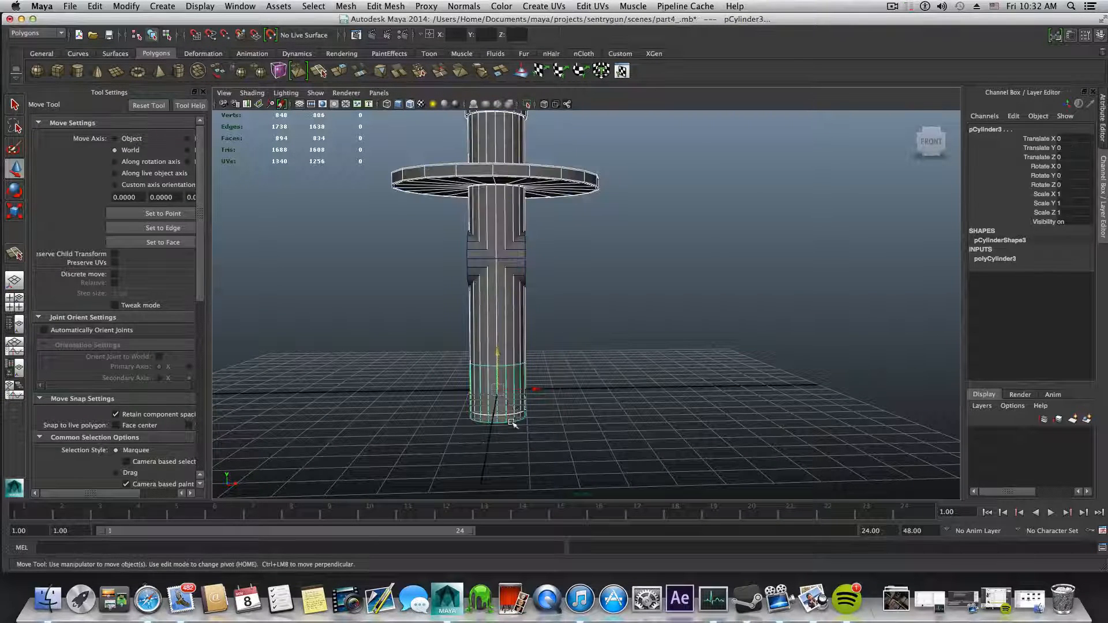
{"action": "left_click", "coordinate": [513, 425]}
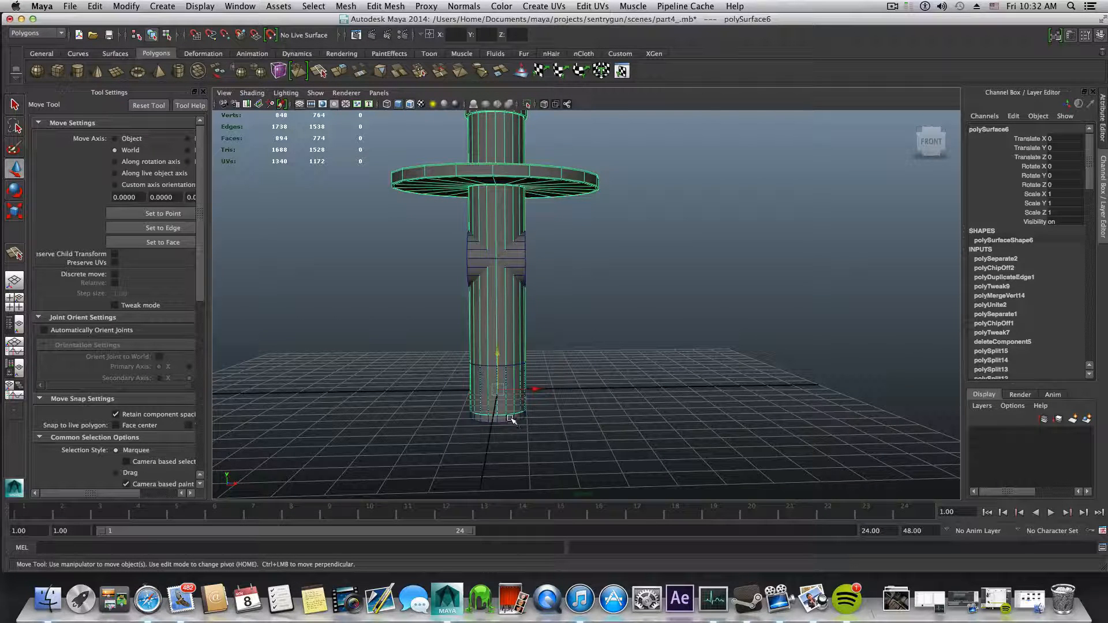
{"action": "left_click", "coordinate": [519, 436]}
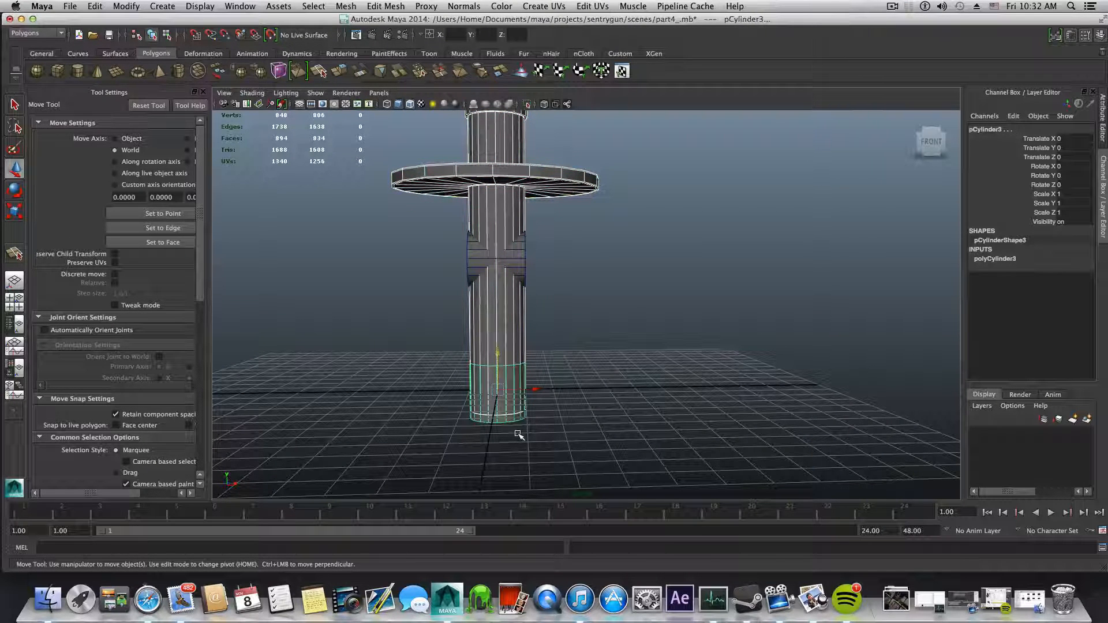
{"action": "key", "text": "Delete"}
{"action": "key", "text": "ctrl+z"}
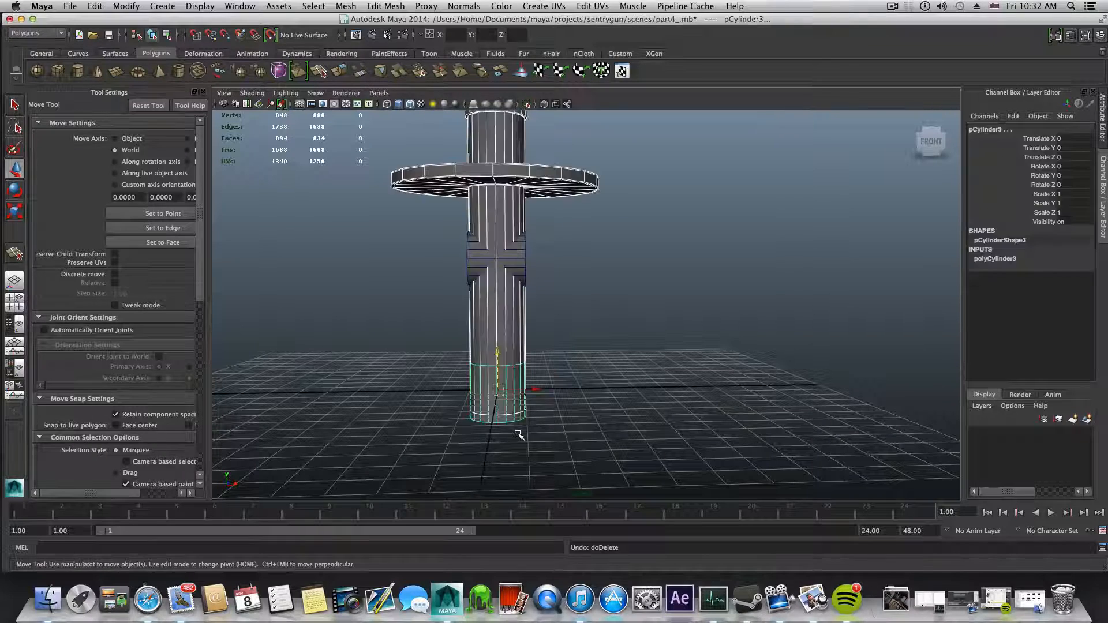
{"action": "left_click", "coordinate": [518, 421]}
{"action": "key", "text": "Delete"}
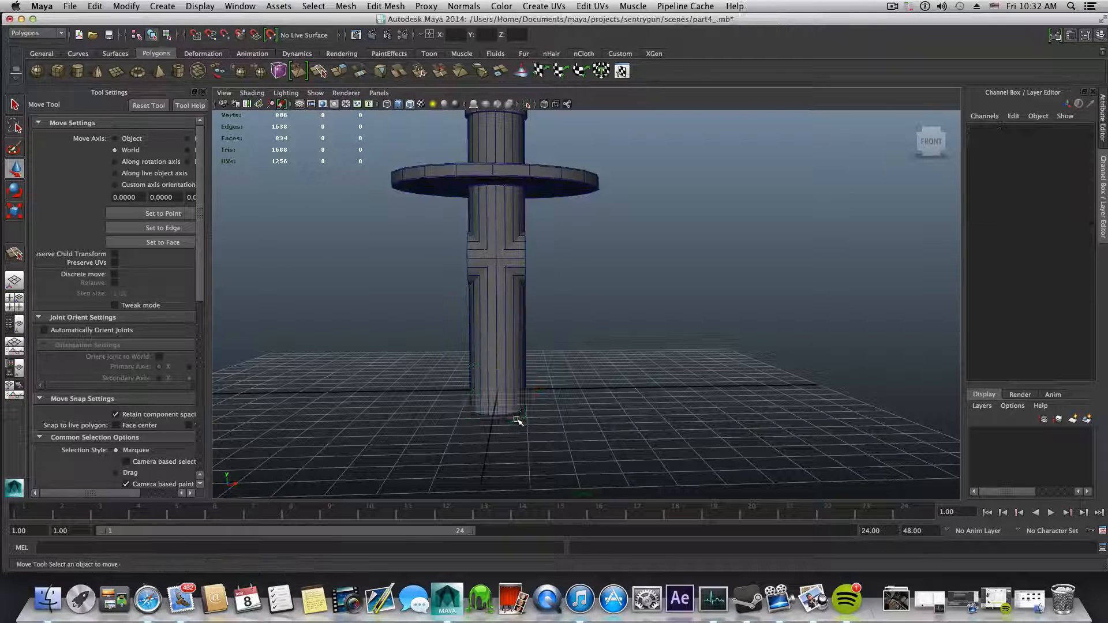
Step: Stretch the crossing cylinder lengthwise to Scale Y 2.771 and lower it along the pillar
{"action": "left_click", "coordinate": [518, 252]}
{"action": "left_click_drag", "start_coordinate": [520, 259], "coordinate": [526, 283], "text": "alt"}
{"action": "right_click_drag", "start_coordinate": [496, 308], "coordinate": [688, 330], "text": "alt"}
{"action": "left_click_drag", "start_coordinate": [688, 330], "coordinate": [547, 347], "text": "alt"}
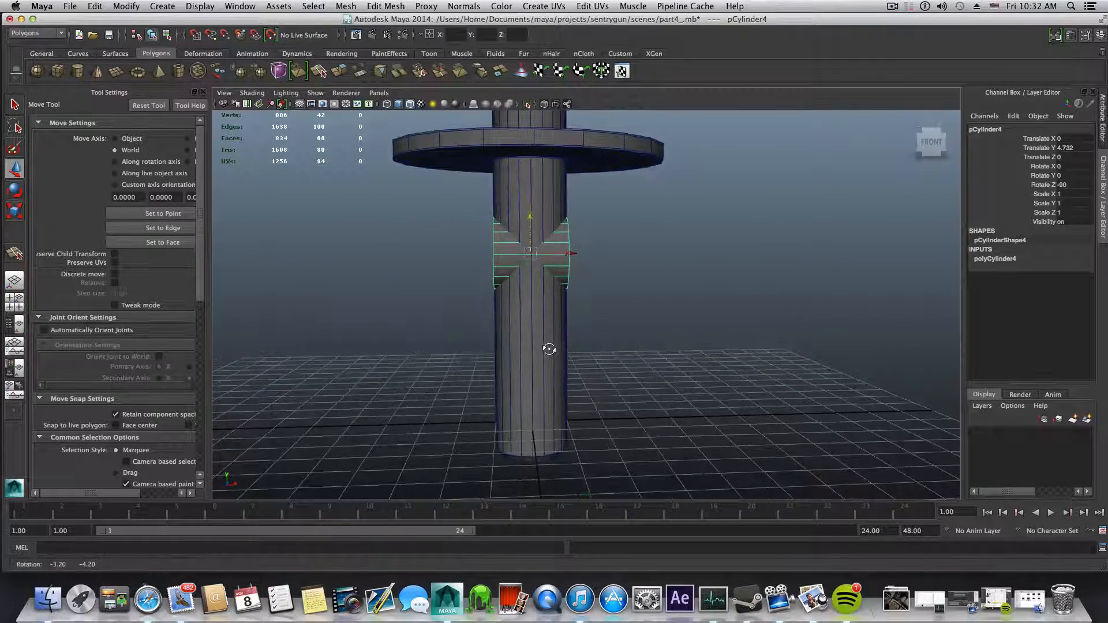
{"action": "key", "text": "r"}
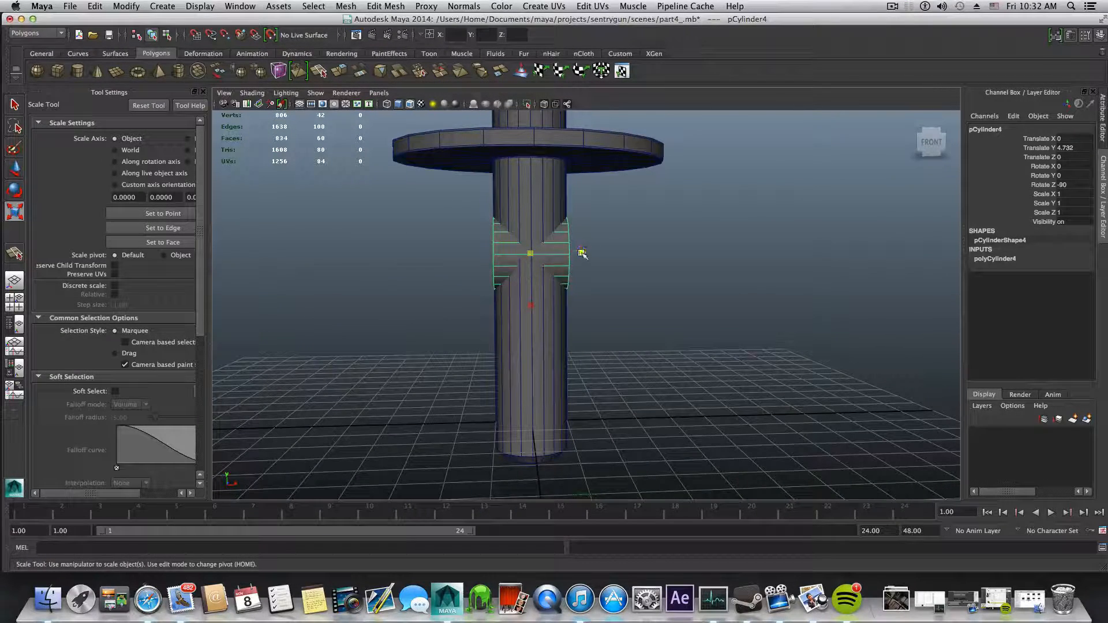
{"action": "left_click_drag", "start_coordinate": [582, 253], "coordinate": [672, 254]}
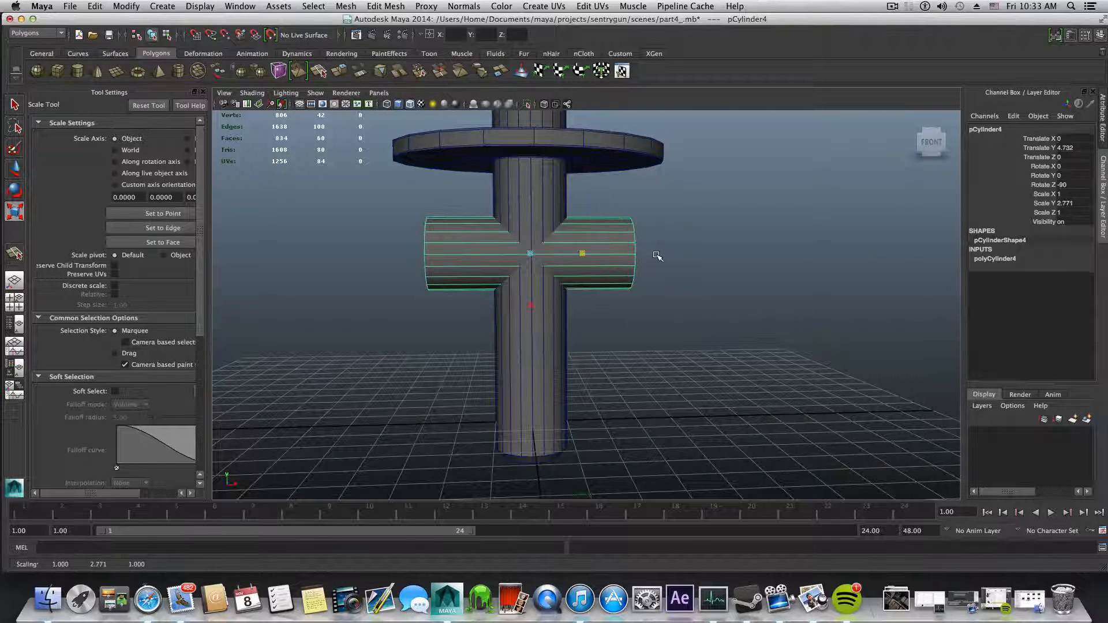
{"action": "key", "text": "w"}
{"action": "left_click_drag", "start_coordinate": [531, 217], "coordinate": [596, 321]}
Step: Lengthen the pillar by moving its bottom ring of vertices downward, and return to object selection
{"action": "right_click_drag", "start_coordinate": [596, 322], "coordinate": [349, 321], "text": "alt"}
{"action": "right_click_drag", "start_coordinate": [563, 349], "coordinate": [500, 354], "text": "alt"}
{"action": "left_click", "coordinate": [566, 350]}
{"action": "left_click_drag", "start_coordinate": [608, 395], "coordinate": [534, 348]}
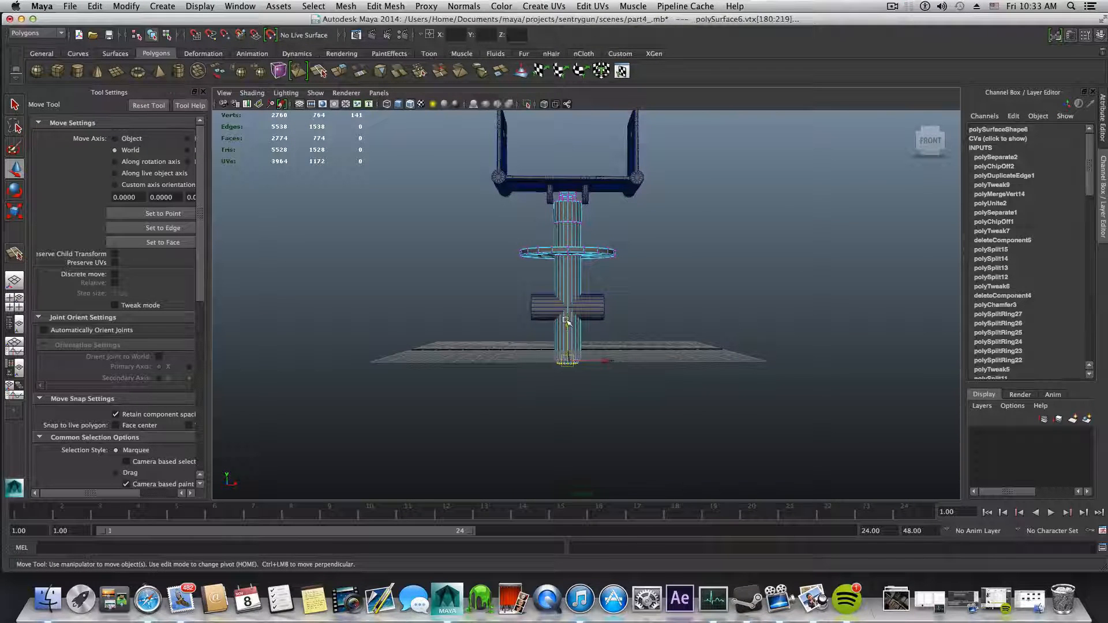
{"action": "right_click_drag", "start_coordinate": [566, 371], "coordinate": [648, 433], "text": "alt"}
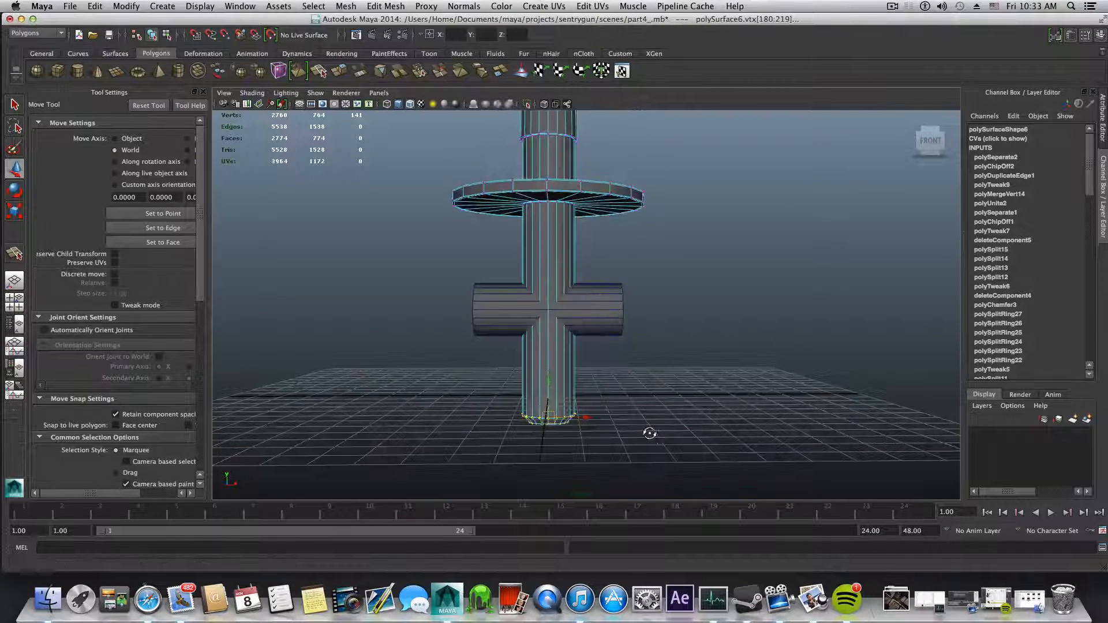
{"action": "left_click_drag", "start_coordinate": [648, 433], "coordinate": [653, 433], "text": "alt"}
{"action": "left_click_drag", "start_coordinate": [546, 384], "coordinate": [547, 446]}
{"action": "left_click_drag", "start_coordinate": [574, 361], "coordinate": [575, 374], "text": "alt"}
{"action": "key", "text": "F8"}
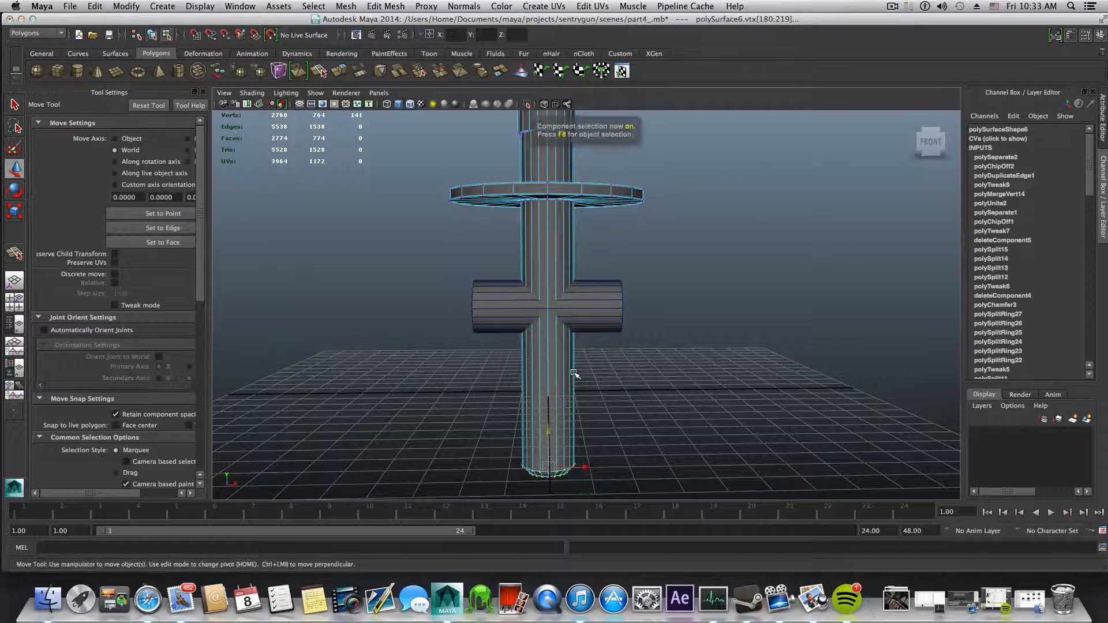
Step: Lower the crossing cylinder on the lengthened pillar to Translate Y 2.631
{"action": "left_click", "coordinate": [583, 308]}
{"action": "left_click_drag", "start_coordinate": [574, 352], "coordinate": [566, 344], "text": "alt"}
{"action": "left_click_drag", "start_coordinate": [549, 272], "coordinate": [527, 316]}
Step: Examine the junction between the crossing cylinder and the pillar with both objects selected
{"action": "right_click_drag", "start_coordinate": [527, 316], "coordinate": [739, 418], "text": "alt"}
{"action": "middle_click_drag", "start_coordinate": [635, 378], "coordinate": [703, 370], "text": "alt"}
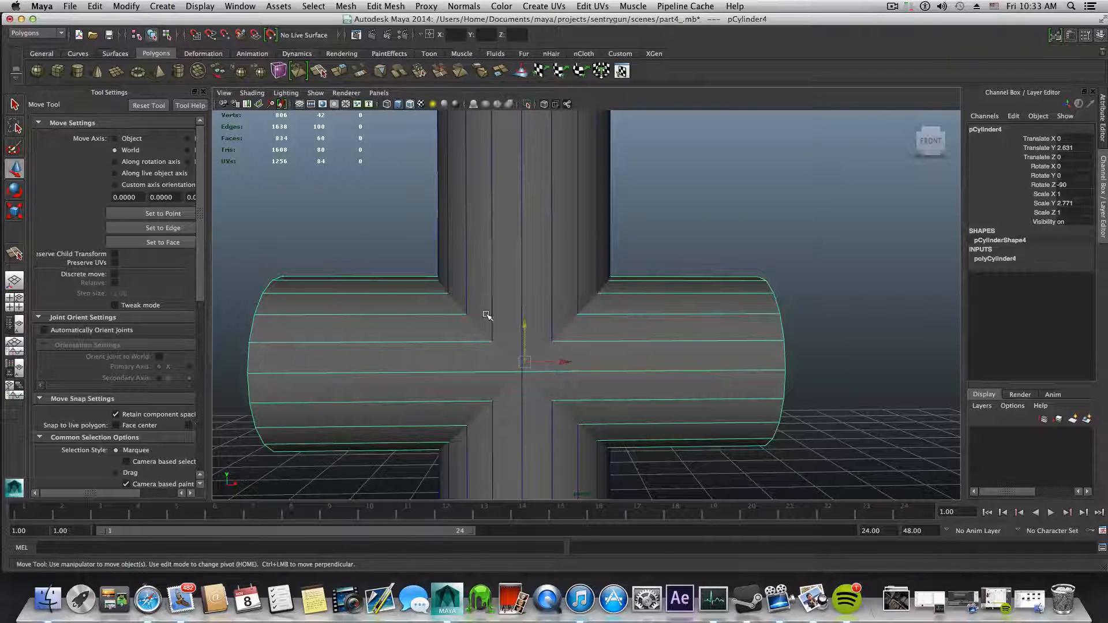
{"action": "left_click", "coordinate": [499, 249], "text": "shift"}
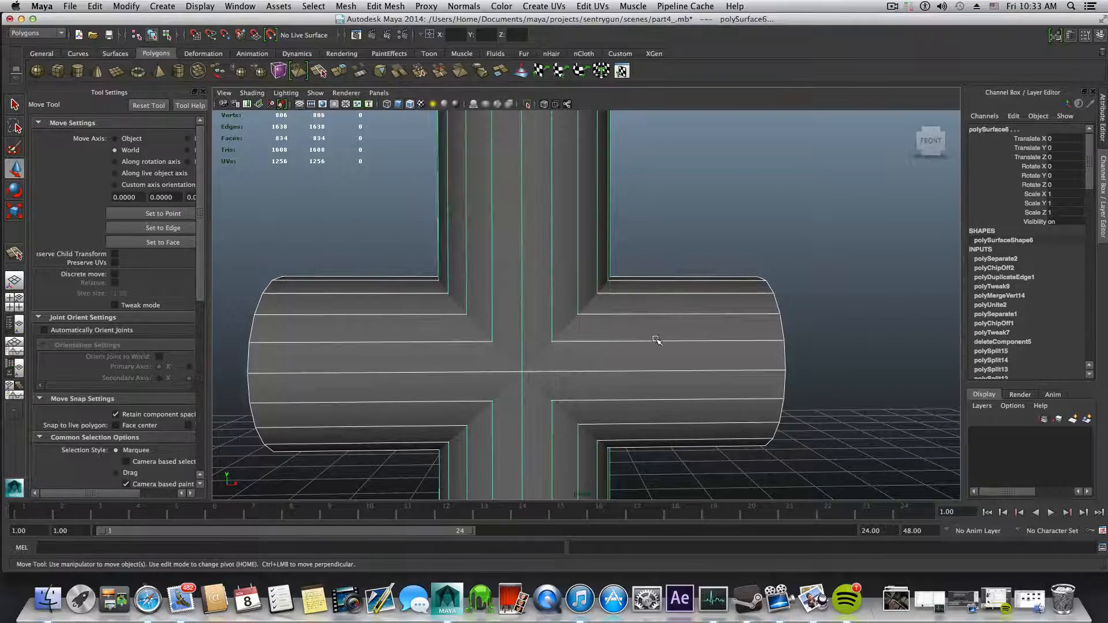
{"action": "mouse_move", "coordinate": [655, 339]}
{"action": "left_mouse_down", "text": "alt"}
{"action": "mouse_move", "coordinate": [606, 341]}
{"action": "mouse_move", "coordinate": [657, 339]}
{"action": "left_mouse_up", "text": "alt"}
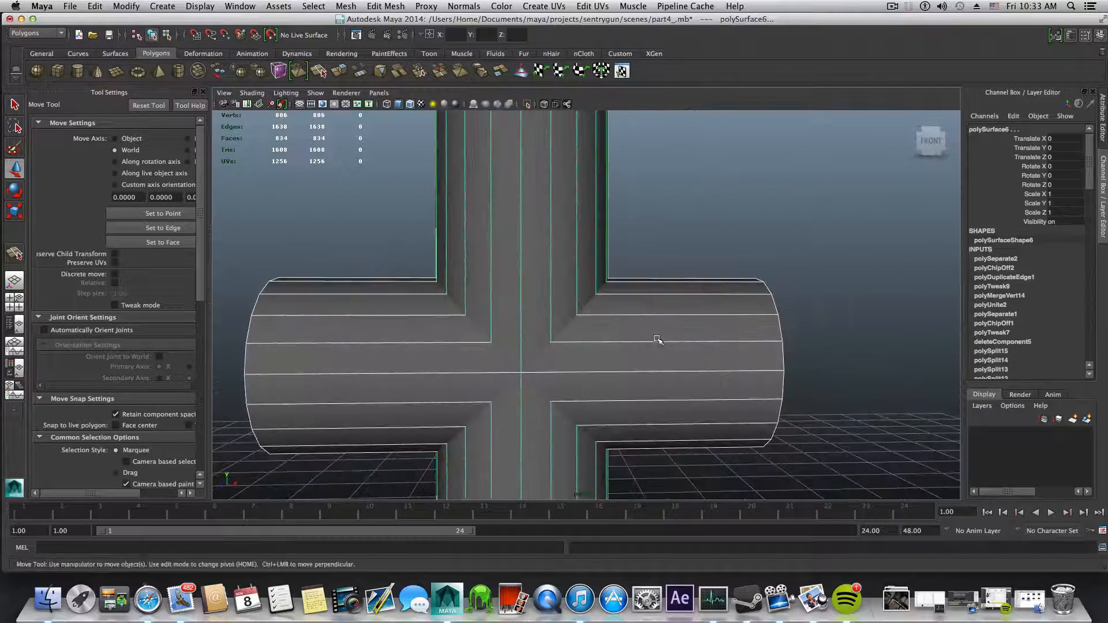
{"action": "scroll", "coordinate": [609, 360], "scroll_direction": "down", "scroll_amount": 3}
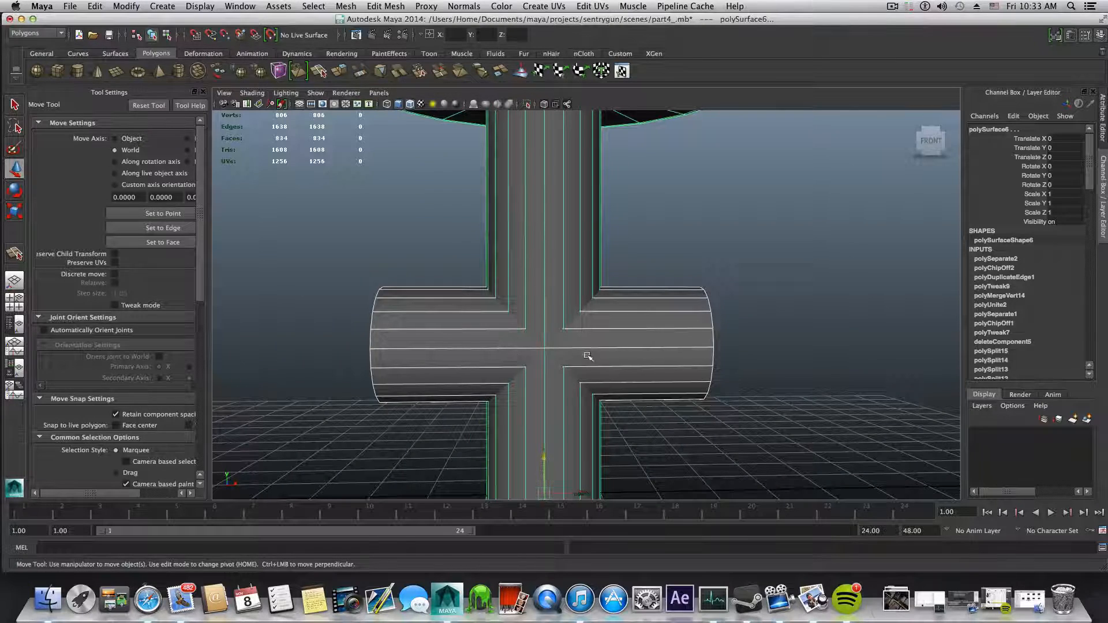
{"action": "scroll", "coordinate": [586, 359], "scroll_direction": "down", "scroll_amount": 1}
{"action": "key", "text": "F8"}
{"action": "key", "text": "F8"}
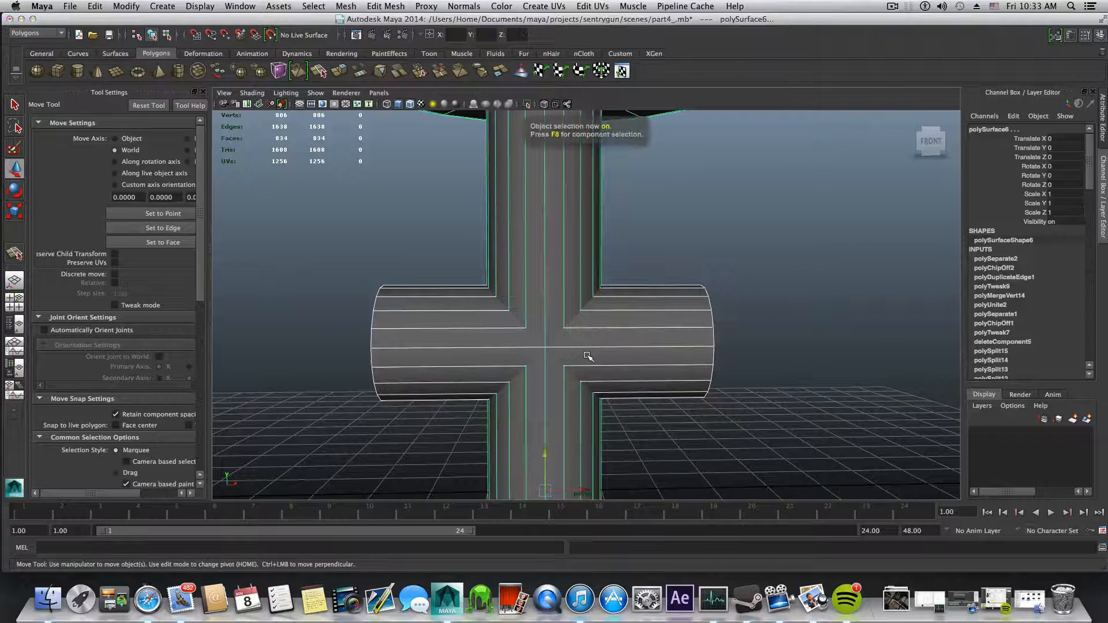
Step: Start the Interactive Split Tool on the crossing cylinder, reset its settings and set the snap magnets to 100
{"action": "left_click", "coordinate": [587, 357]}
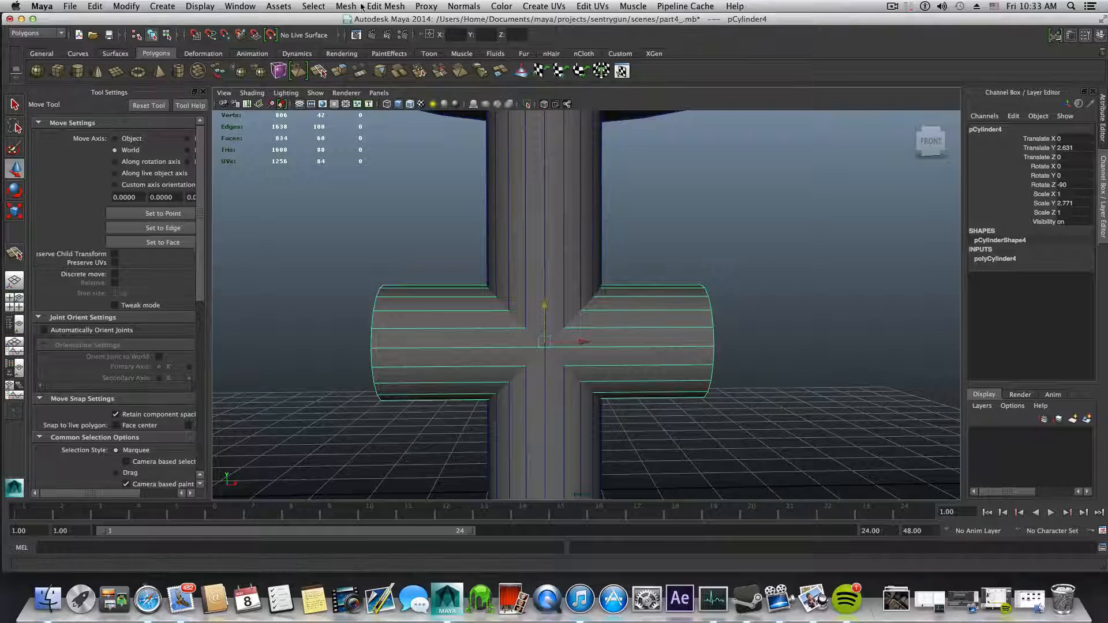
{"action": "left_click", "coordinate": [385, 5]}
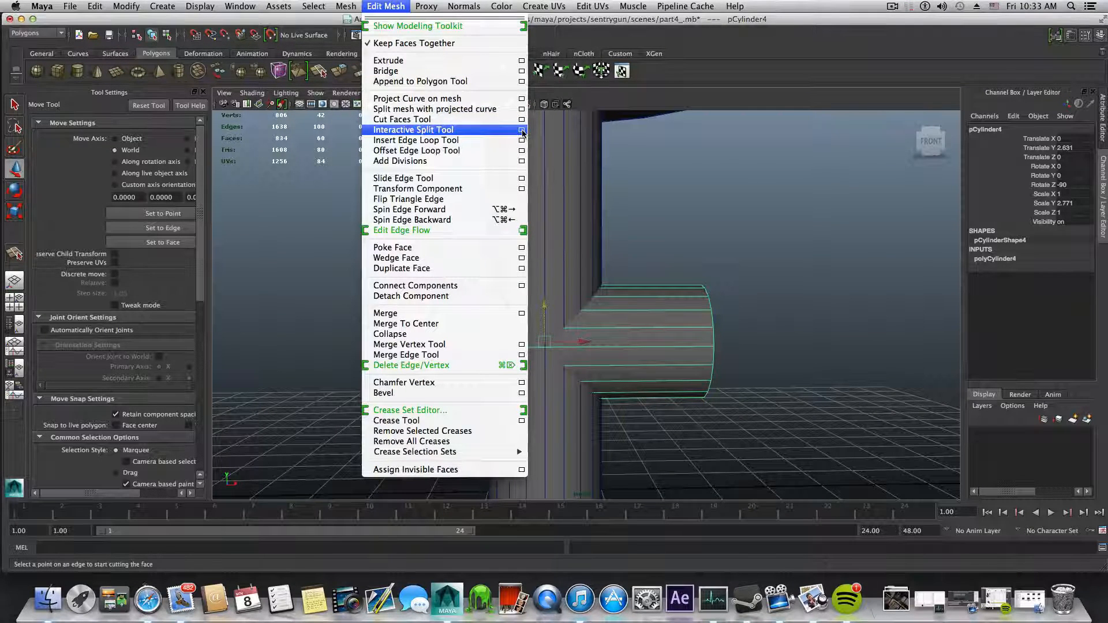
{"action": "left_click", "coordinate": [522, 132]}
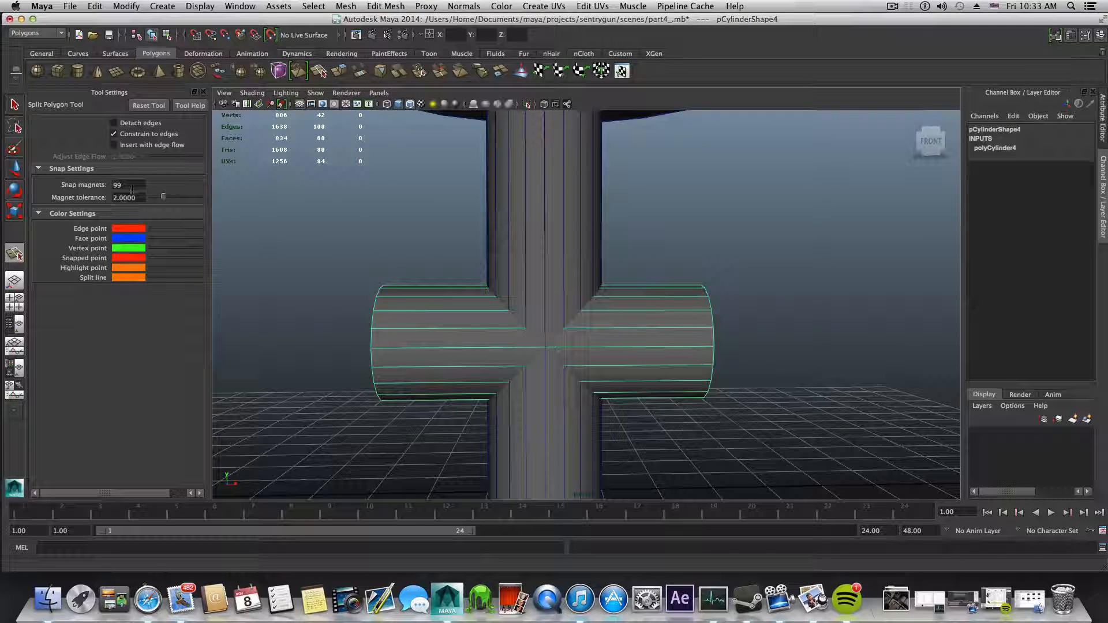
{"action": "left_click", "coordinate": [145, 104]}
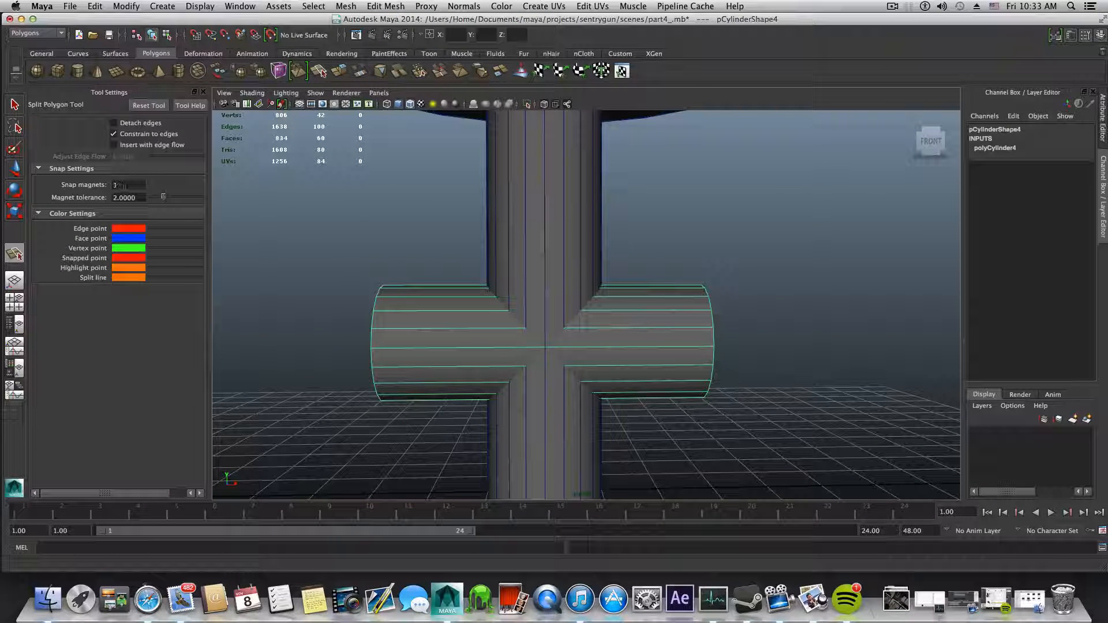
{"action": "left_click_drag", "start_coordinate": [123, 186], "coordinate": [80, 192]}
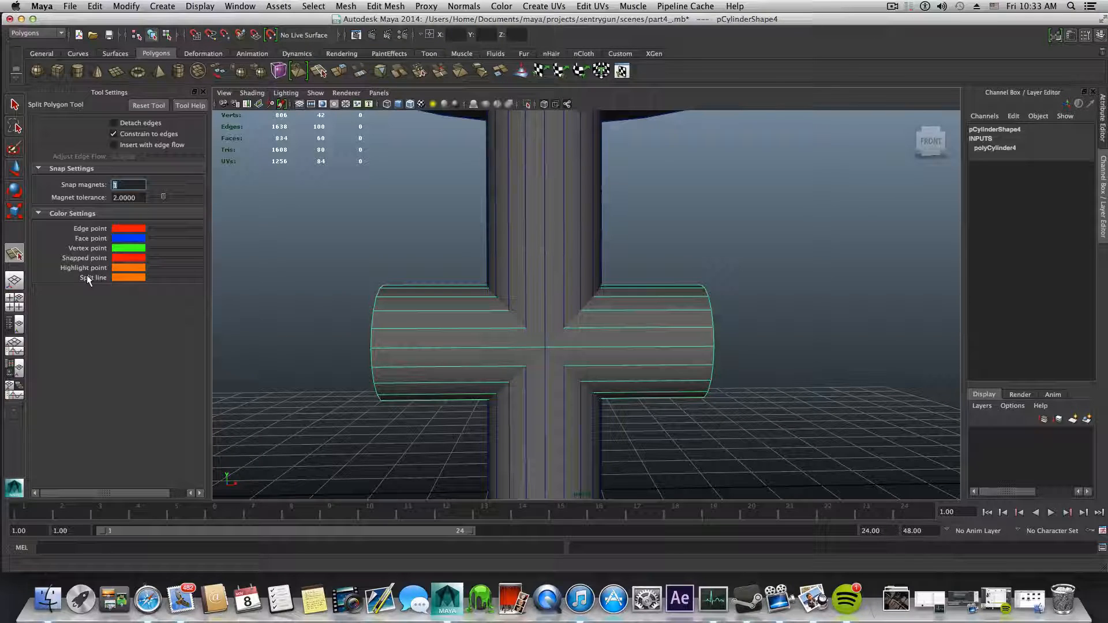
{"action": "type", "text": "100"}
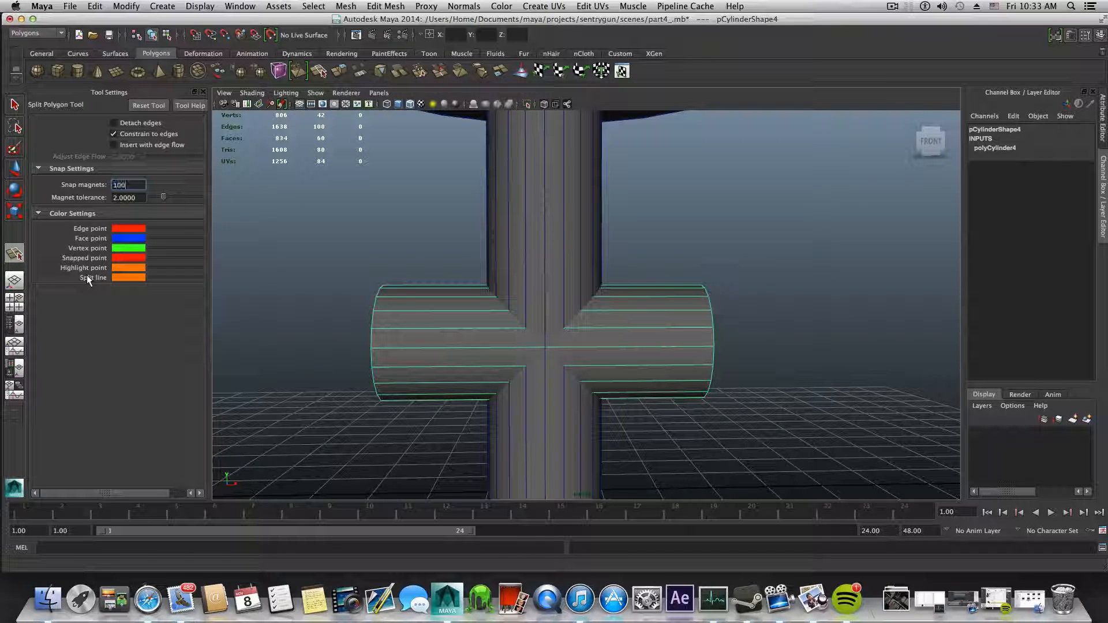
{"action": "key", "text": "Return"}
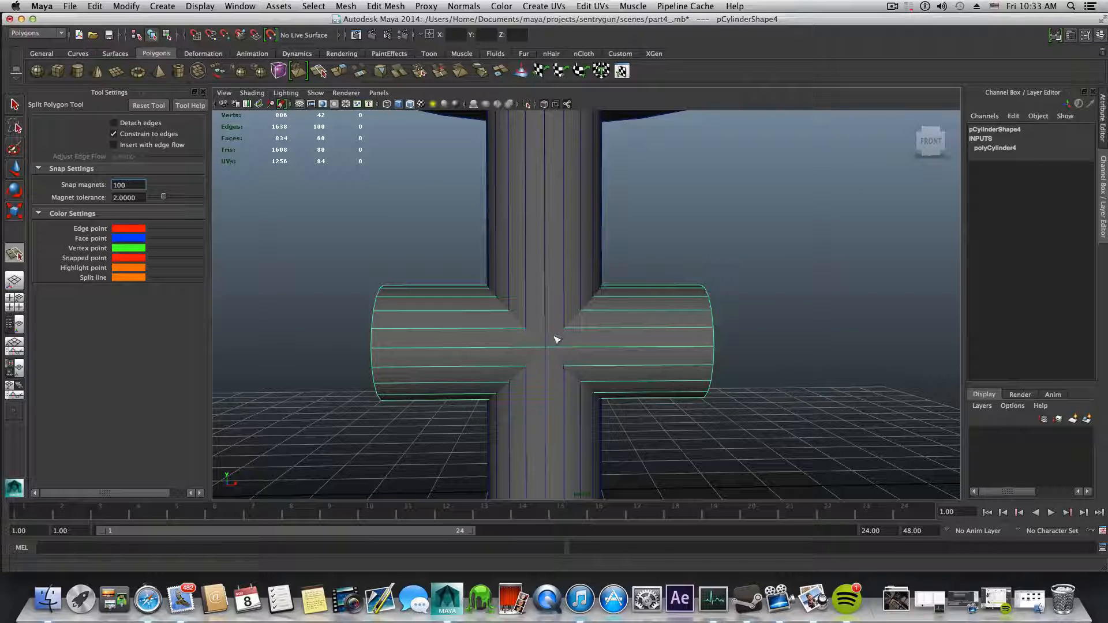
Step: Set the Interactive Split Tool's snap magnets to 99, checking the snapping at the front centre of the junction
{"action": "scroll", "coordinate": [557, 340], "scroll_direction": "up", "scroll_amount": 5}
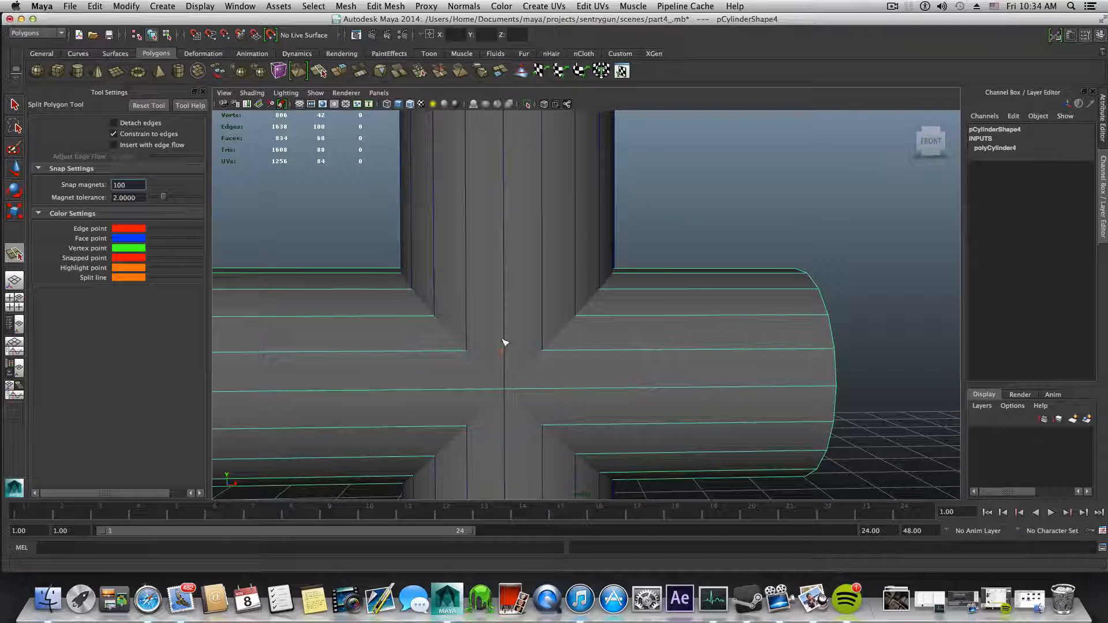
{"action": "right_click_drag", "start_coordinate": [496, 404], "coordinate": [583, 381], "text": "alt"}
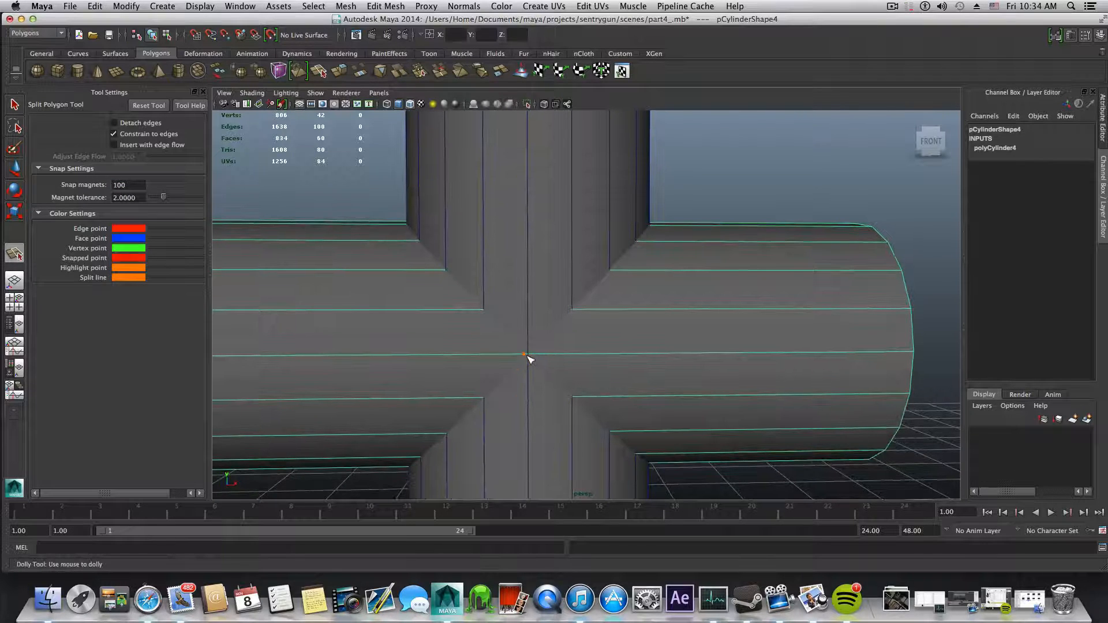
{"action": "left_click_drag", "start_coordinate": [530, 359], "coordinate": [515, 362], "text": "alt"}
{"action": "left_click", "coordinate": [114, 185]}
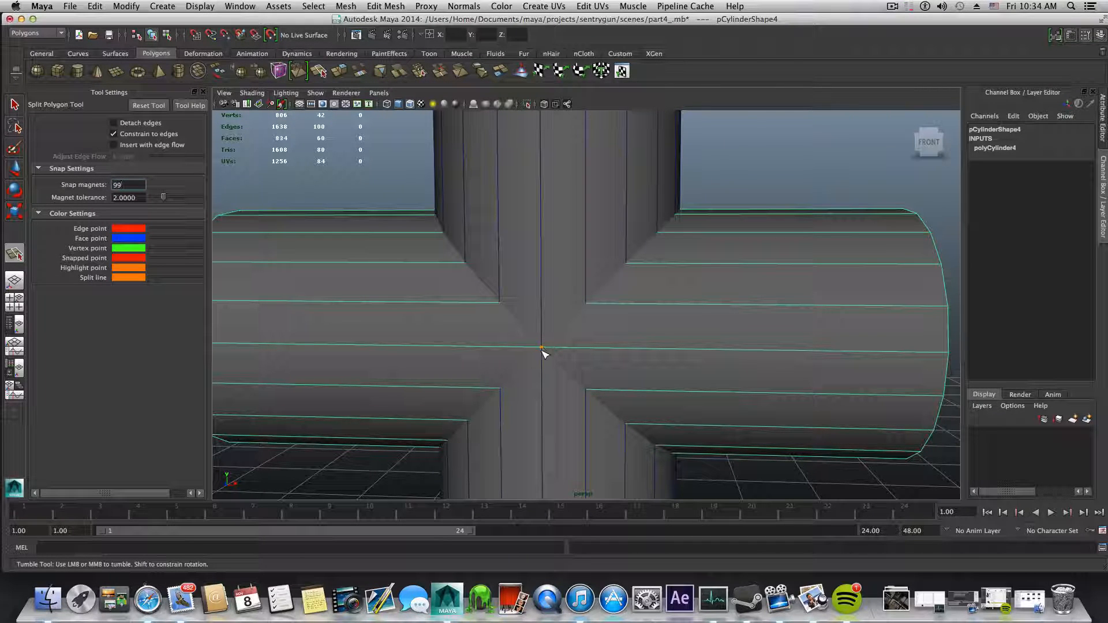
{"action": "left_click_drag", "start_coordinate": [542, 350], "coordinate": [524, 354], "text": "alt"}
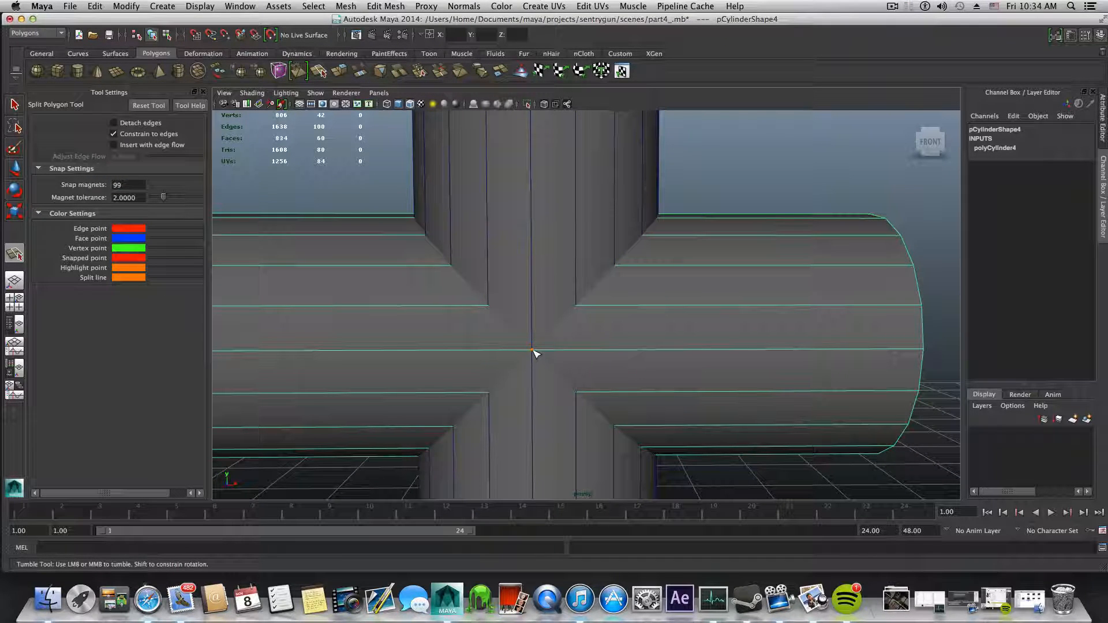
Step: Begin the split at the front centre of the junction and place two more points up the right arm's seam with the pillar
{"action": "left_click_drag", "start_coordinate": [594, 318], "coordinate": [584, 321], "text": "alt"}
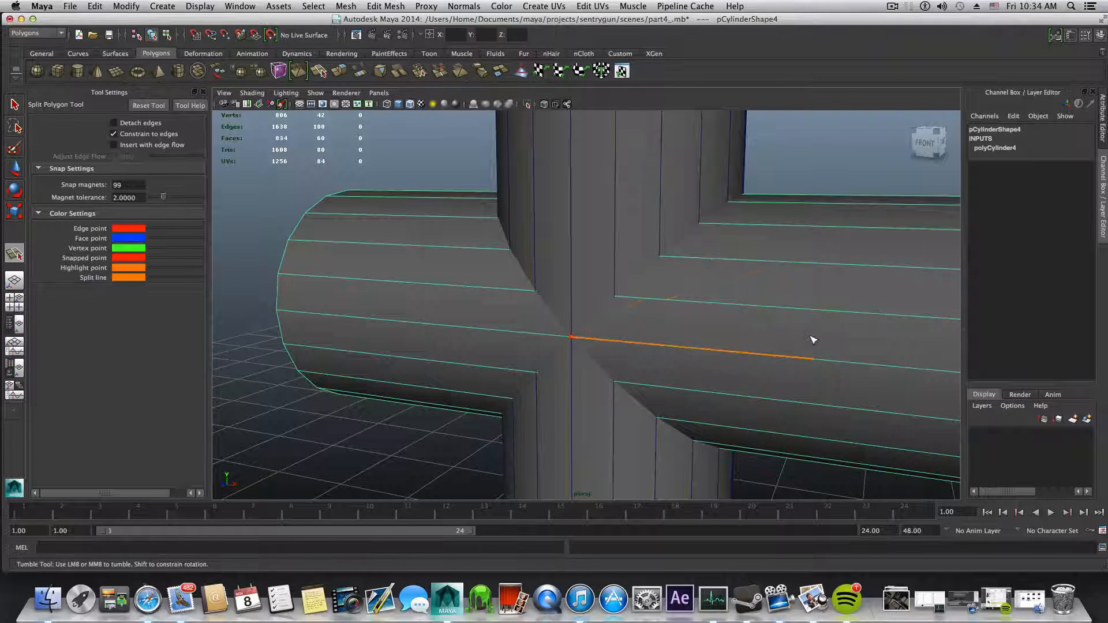
{"action": "left_click_drag", "start_coordinate": [811, 341], "coordinate": [737, 348], "text": "alt"}
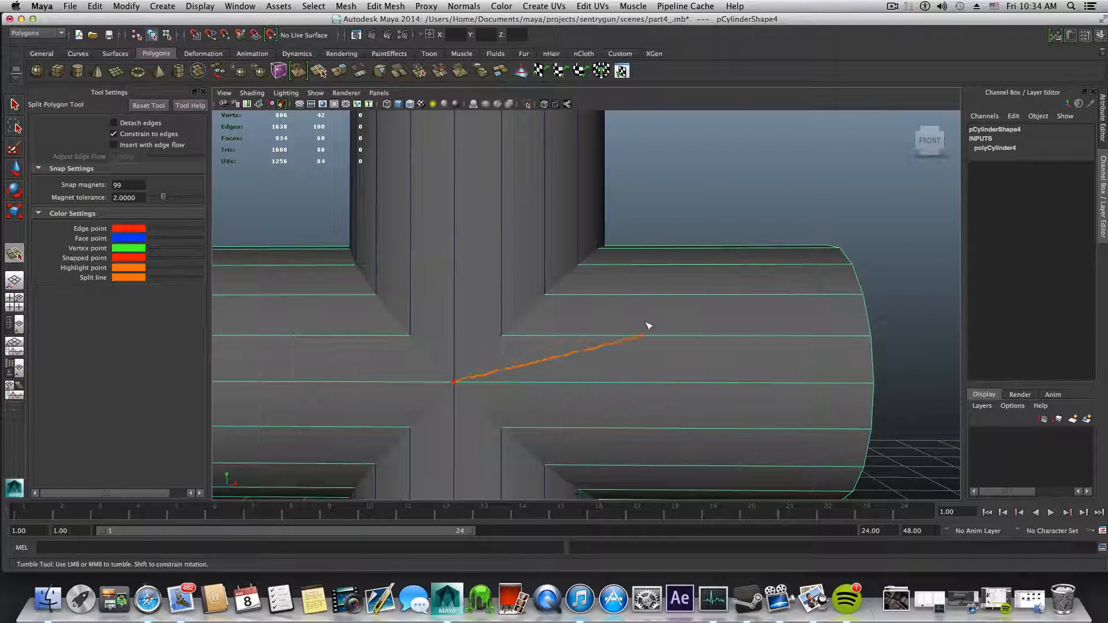
{"action": "left_click_drag", "start_coordinate": [648, 324], "coordinate": [539, 329], "text": "alt"}
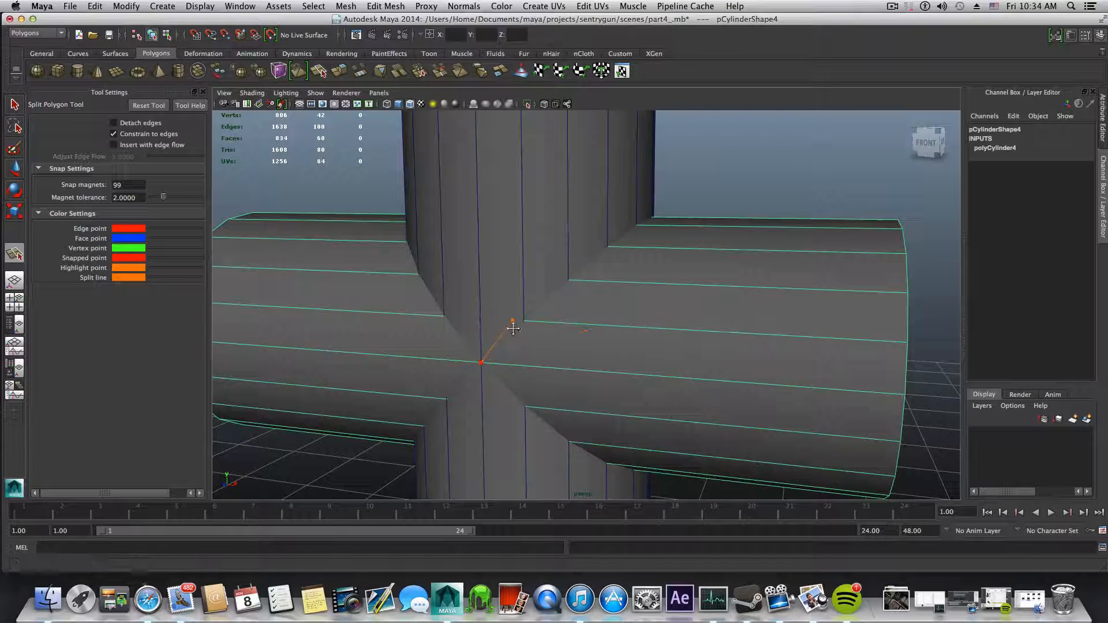
{"action": "middle_click_drag", "start_coordinate": [512, 327], "coordinate": [538, 339], "text": "alt"}
{"action": "right_click_drag", "start_coordinate": [538, 340], "coordinate": [703, 363], "text": "alt"}
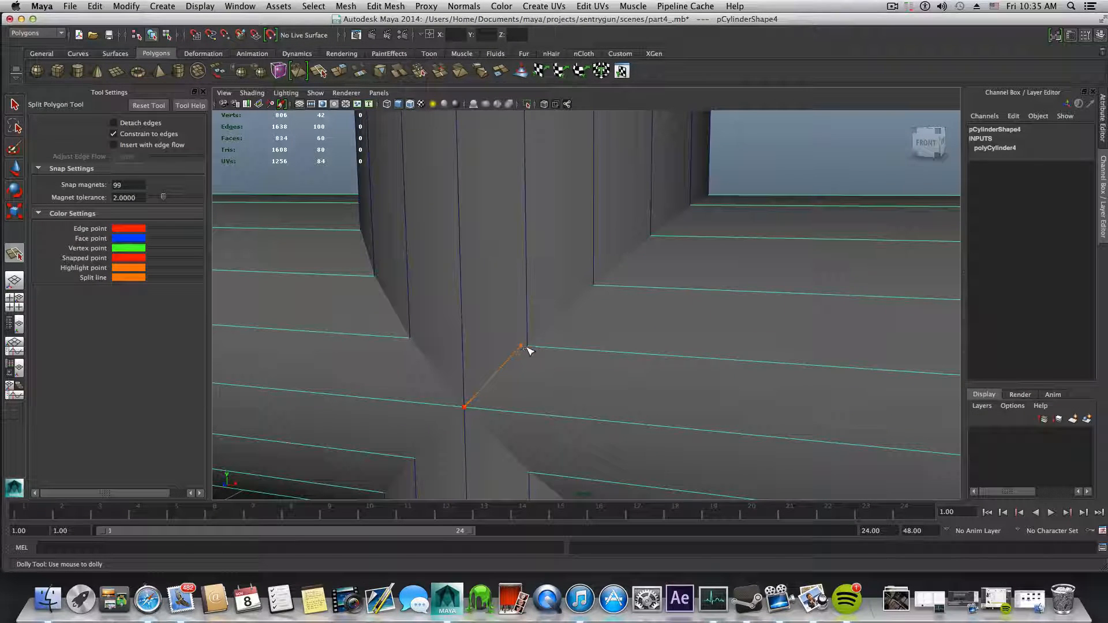
{"action": "left_click_drag", "start_coordinate": [532, 355], "coordinate": [525, 314], "text": "alt"}
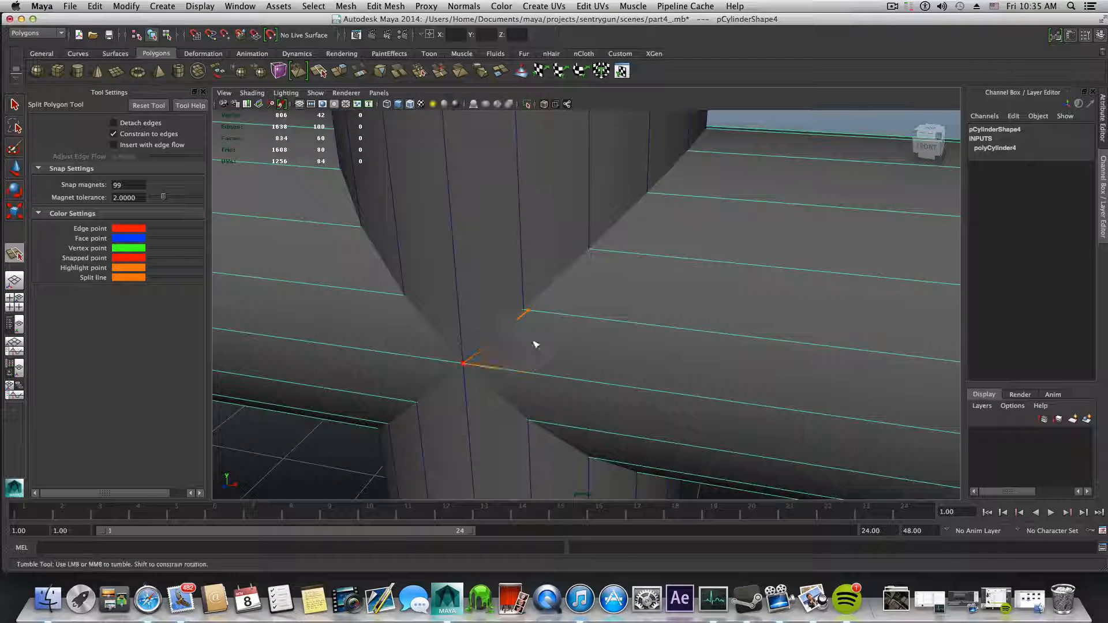
{"action": "left_click", "coordinate": [527, 312]}
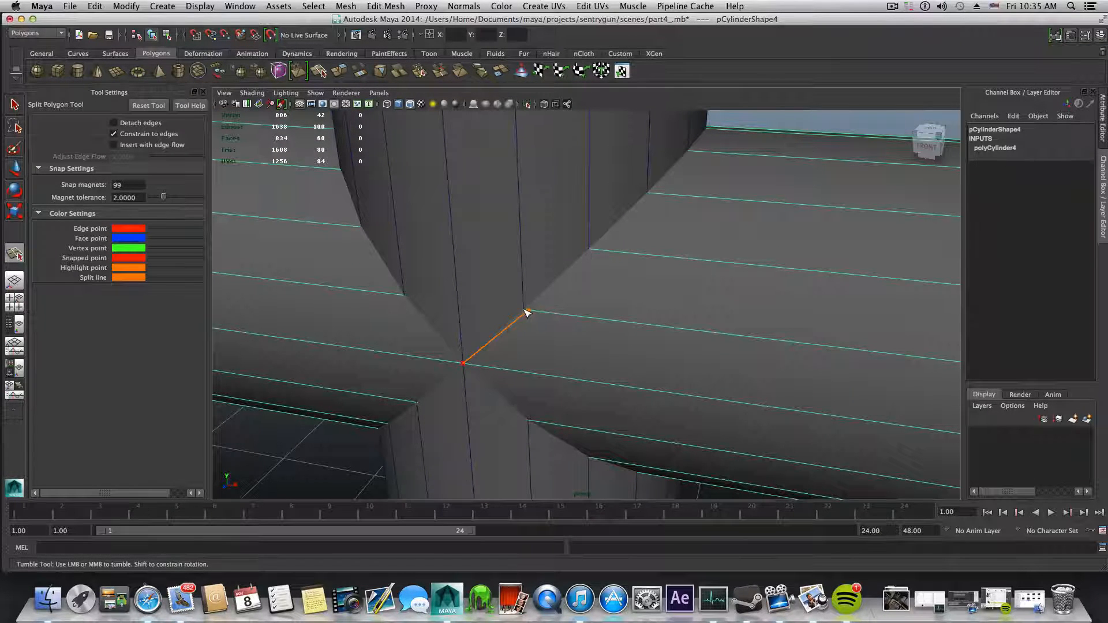
{"action": "left_click", "coordinate": [592, 252]}
Step: Continue the split over the top of the crossing cylinder, placing a point wherever an edge meets the pillar
{"action": "left_click_drag", "start_coordinate": [676, 260], "coordinate": [519, 283], "text": "alt"}
{"action": "middle_click_drag", "start_coordinate": [754, 294], "coordinate": [618, 363], "text": "alt"}
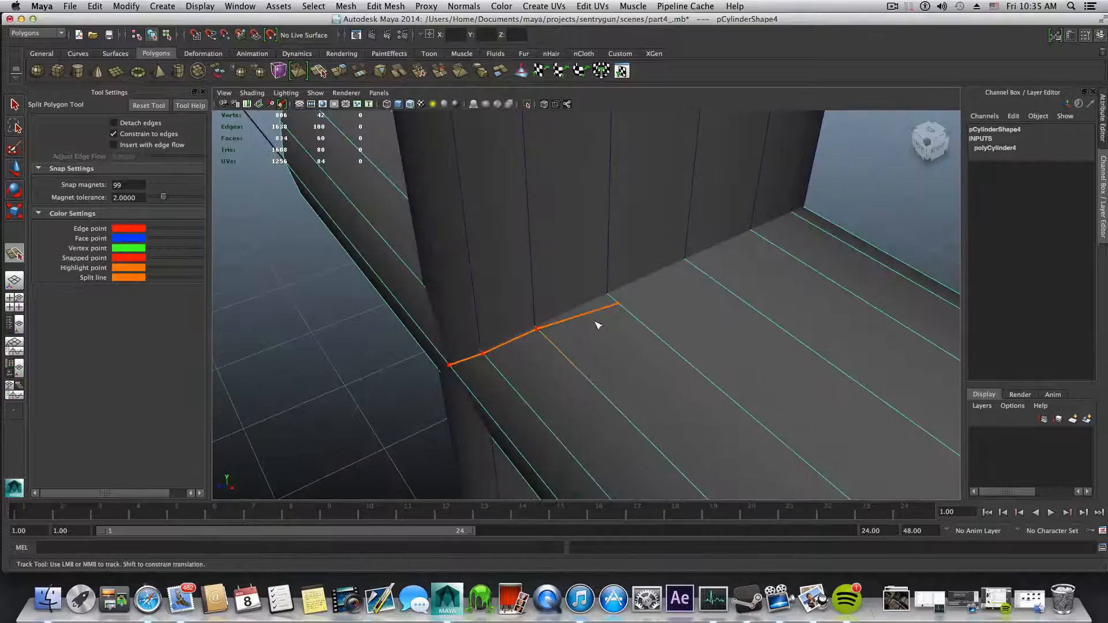
{"action": "left_click", "coordinate": [610, 296]}
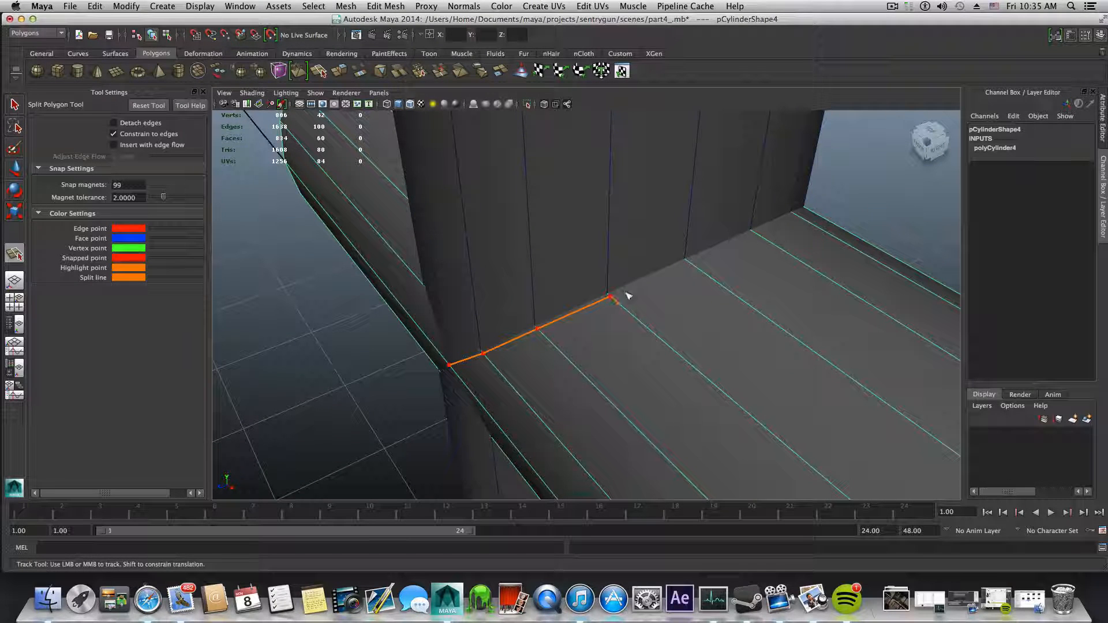
{"action": "left_click", "coordinate": [688, 261]}
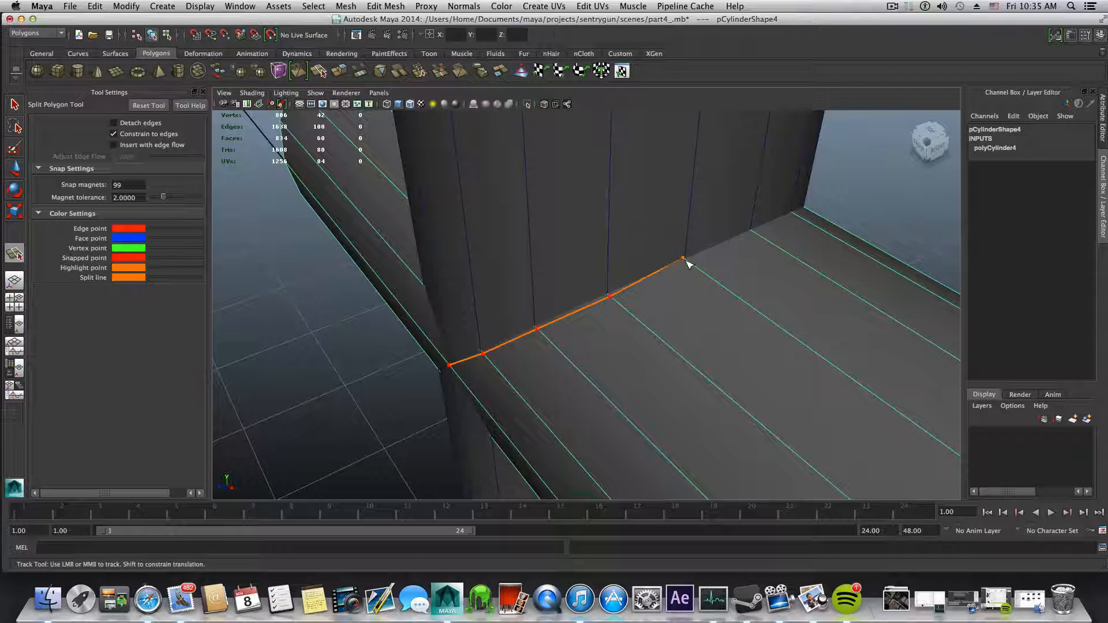
{"action": "left_click_drag", "start_coordinate": [743, 277], "coordinate": [624, 317], "text": "alt"}
{"action": "left_click", "coordinate": [621, 312]}
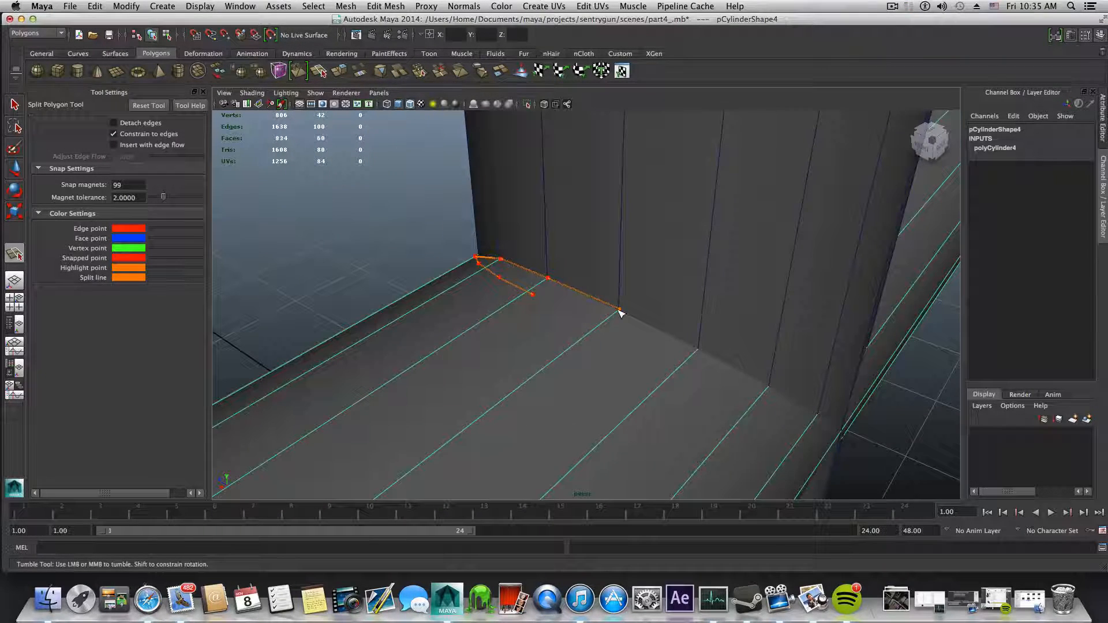
{"action": "left_click", "coordinate": [699, 349]}
Step: Carry the split down the rear upper seam to the back centre of the junction
{"action": "left_click_drag", "start_coordinate": [724, 379], "coordinate": [520, 286], "text": "alt"}
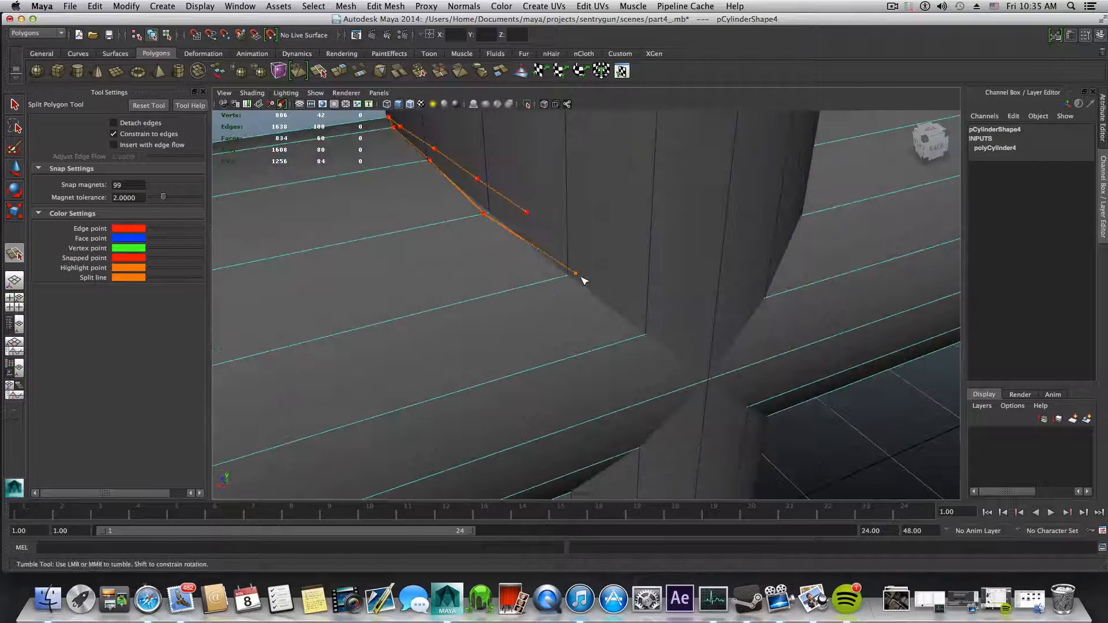
{"action": "mouse_move", "coordinate": [622, 322]}
{"action": "left_mouse_down"}
{"action": "mouse_move", "coordinate": [645, 339]}
{"action": "mouse_move", "coordinate": [601, 324]}
{"action": "left_mouse_up"}
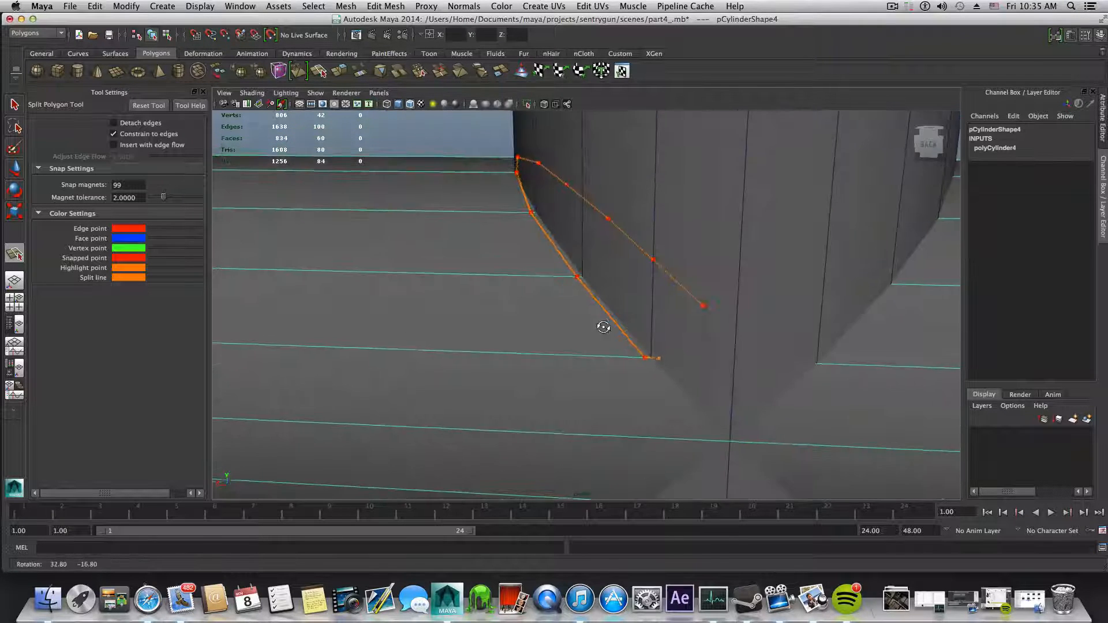
{"action": "middle_click_drag", "start_coordinate": [601, 324], "coordinate": [475, 235], "text": "alt"}
{"action": "left_click_drag", "start_coordinate": [587, 347], "coordinate": [610, 353]}
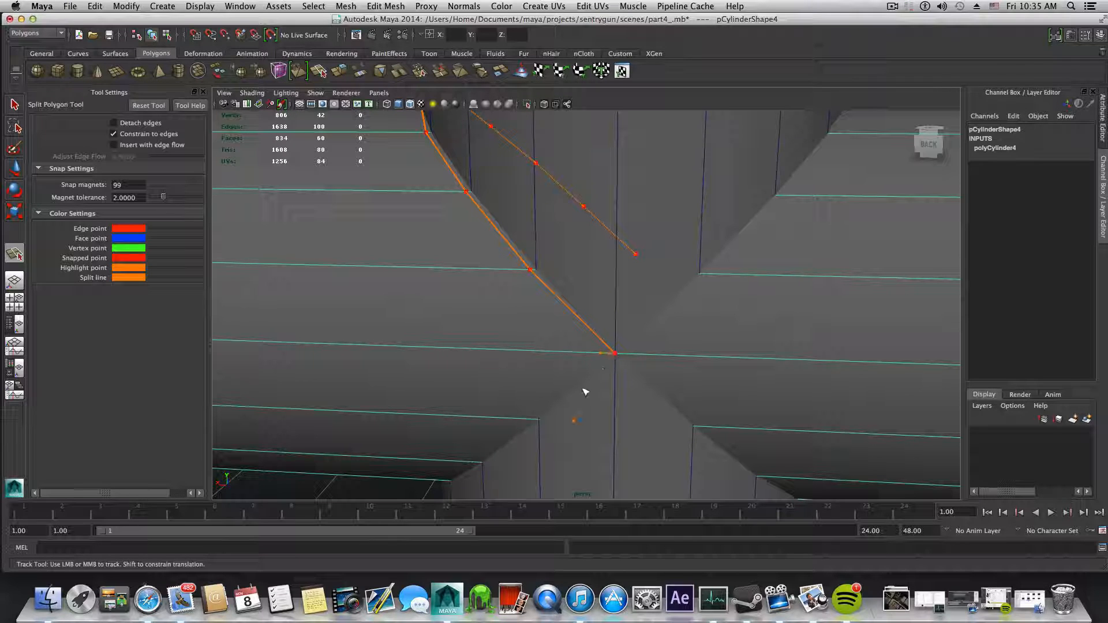
Step: Extend the split from the back centre along the rear lower seam, placing points on the cylinder's edges at the pillar
{"action": "left_click_drag", "start_coordinate": [584, 392], "coordinate": [539, 425]}
{"action": "middle_click_drag", "start_coordinate": [539, 425], "coordinate": [592, 346], "text": "alt"}
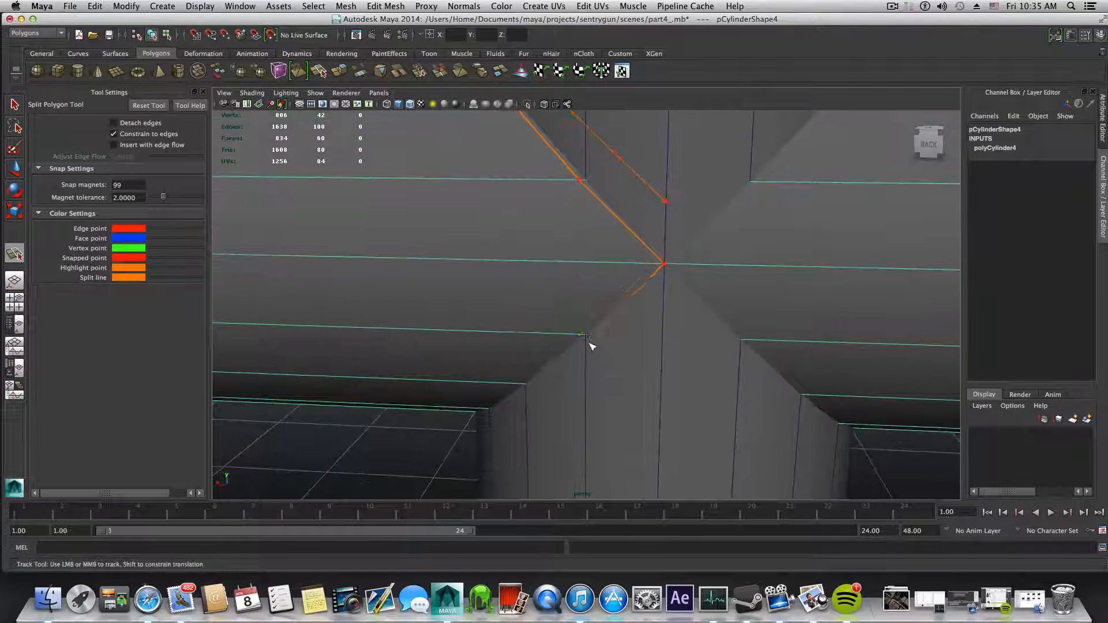
{"action": "left_click_drag", "start_coordinate": [592, 347], "coordinate": [608, 329], "text": "alt"}
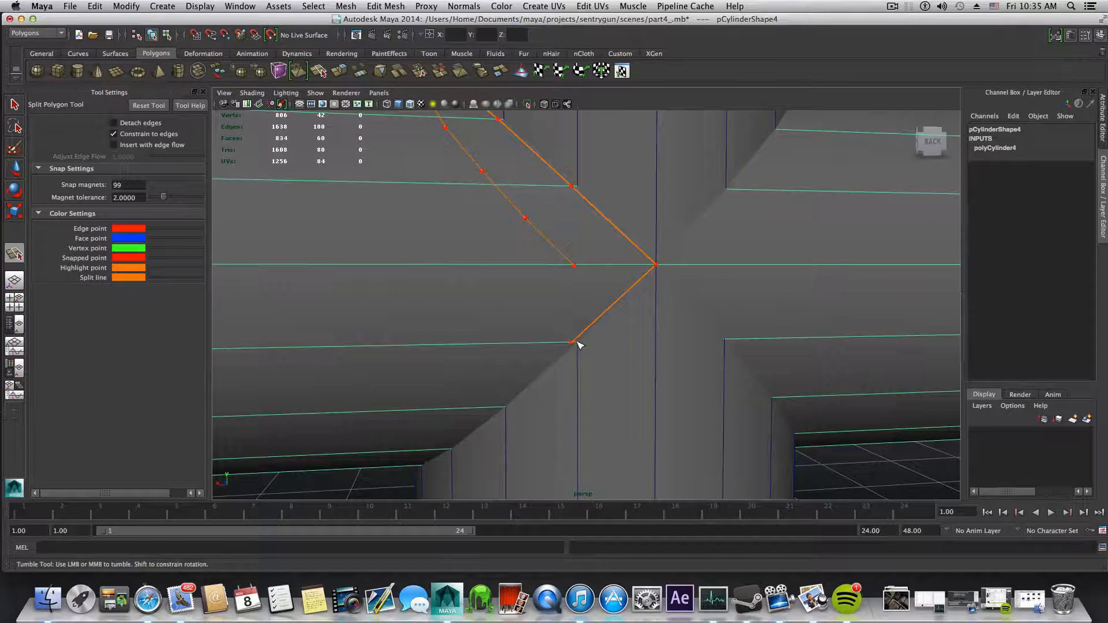
{"action": "middle_click_drag", "start_coordinate": [558, 373], "coordinate": [665, 293], "text": "alt"}
{"action": "left_click_drag", "start_coordinate": [622, 323], "coordinate": [681, 304]}
{"action": "left_click", "coordinate": [687, 333]}
{"action": "middle_click_drag", "start_coordinate": [684, 358], "coordinate": [799, 341], "text": "alt"}
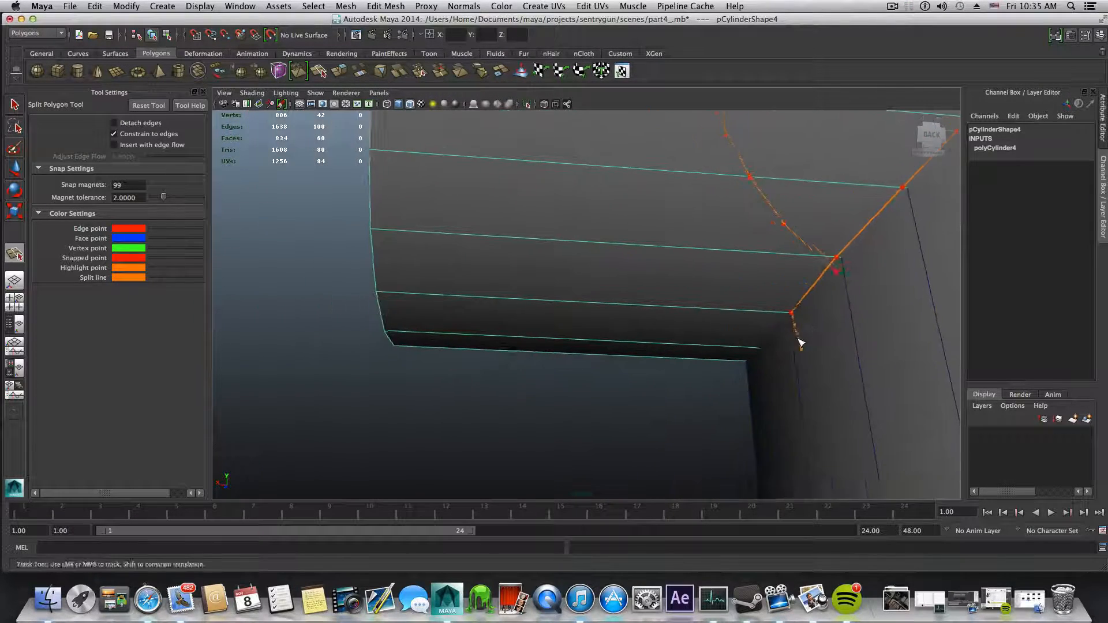
Step: Continue the split around the underside of the right arm, placing a point wherever a cylinder edge meets the pillar
{"action": "left_click_drag", "start_coordinate": [799, 341], "coordinate": [912, 355], "text": "alt"}
{"action": "left_click_drag", "start_coordinate": [680, 358], "coordinate": [716, 358], "text": "alt"}
{"action": "middle_click_drag", "start_coordinate": [716, 358], "coordinate": [860, 344], "text": "alt"}
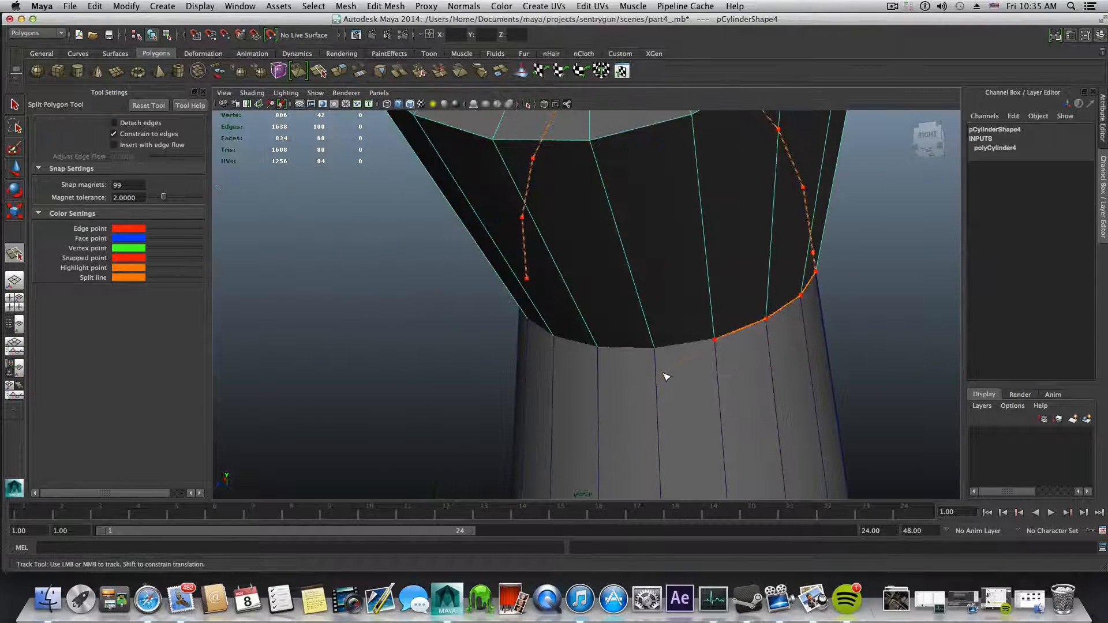
{"action": "left_click", "coordinate": [658, 347]}
{"action": "left_click_drag", "start_coordinate": [642, 368], "coordinate": [689, 374], "text": "alt"}
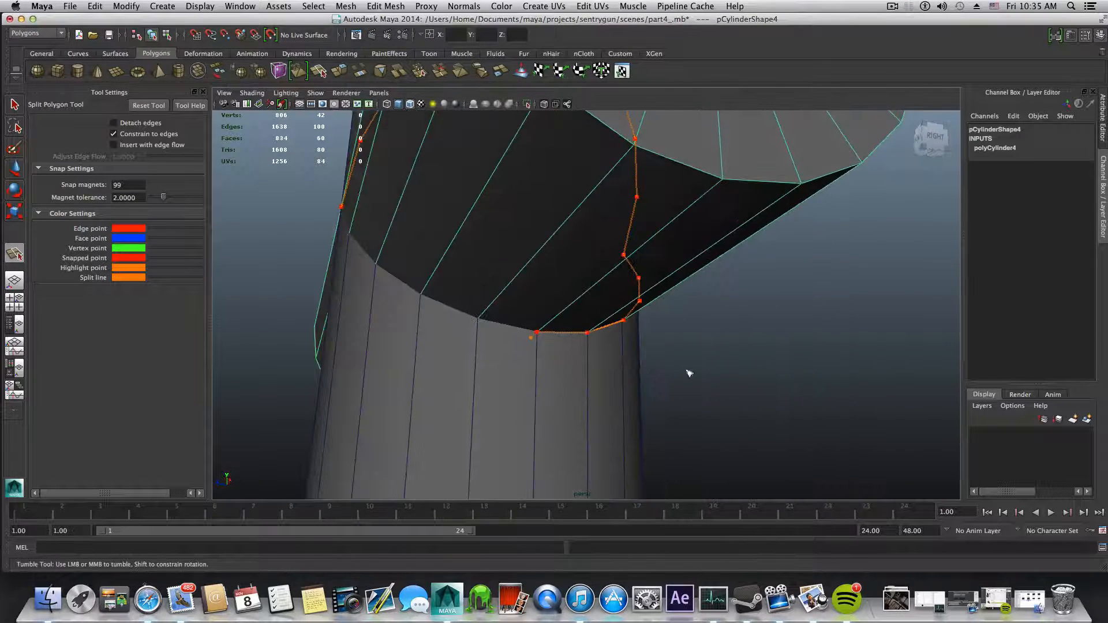
{"action": "left_click", "coordinate": [484, 328]}
{"action": "right_click_drag", "start_coordinate": [453, 319], "coordinate": [400, 317], "text": "alt"}
{"action": "middle_click_drag", "start_coordinate": [401, 317], "coordinate": [446, 354], "text": "alt"}
{"action": "left_click", "coordinate": [466, 366]}
{"action": "key", "text": "super+z"}
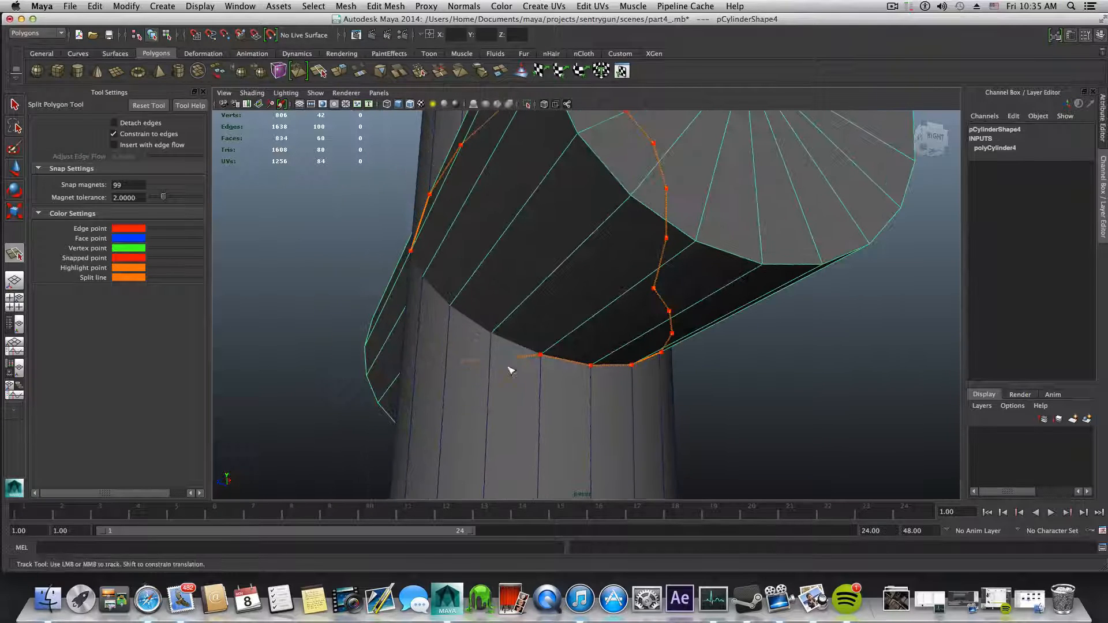
{"action": "left_click", "coordinate": [495, 338]}
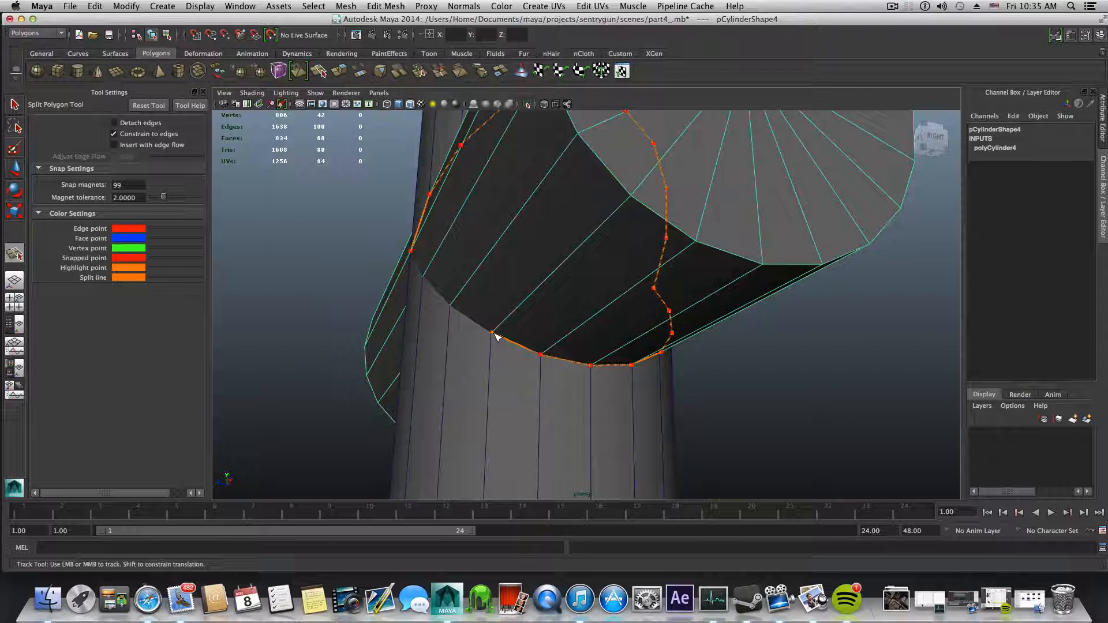
{"action": "left_click", "coordinate": [462, 315]}
Step: Bring the split up the front lower seam to its starting point at the front centre and complete the right arm's cut
{"action": "left_click_drag", "start_coordinate": [462, 314], "coordinate": [524, 330], "text": "alt"}
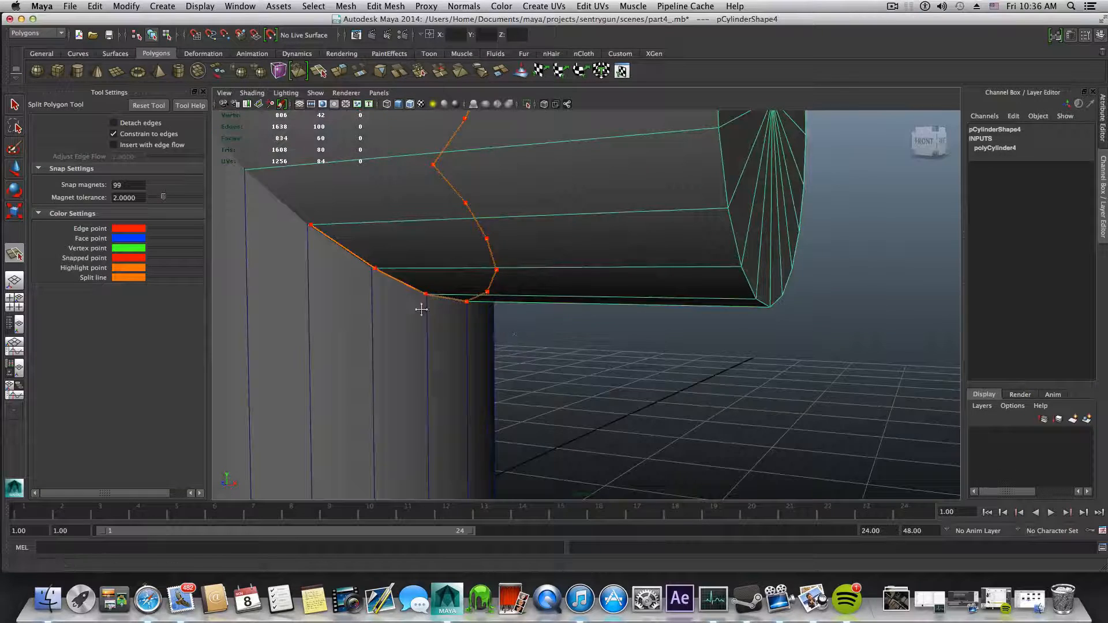
{"action": "middle_click_drag", "start_coordinate": [421, 307], "coordinate": [629, 431], "text": "alt"}
{"action": "left_click", "coordinate": [453, 295]}
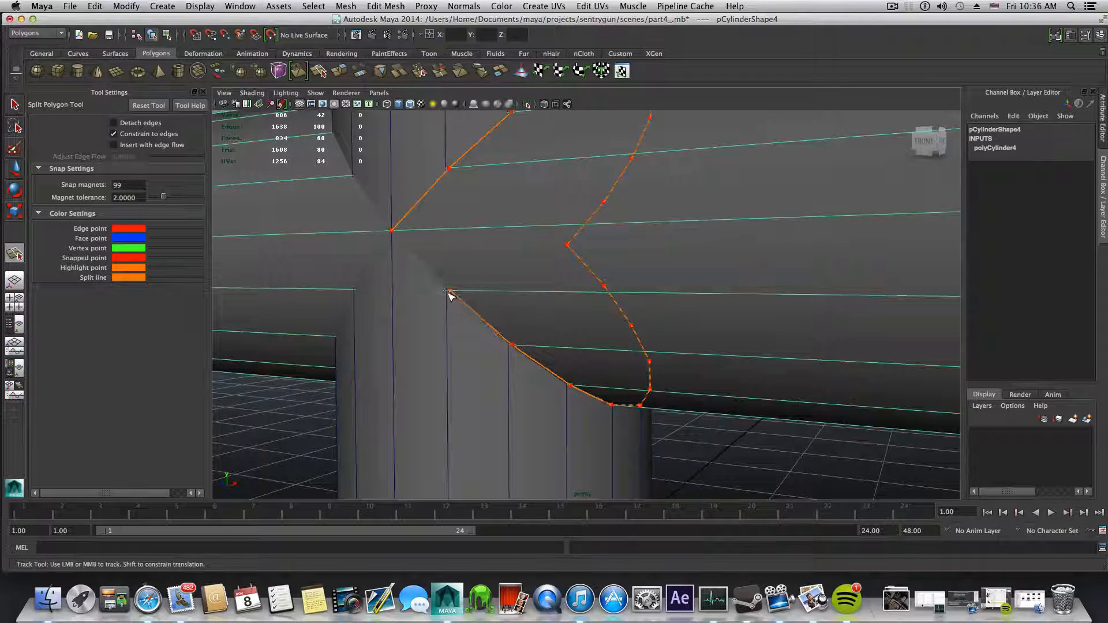
{"action": "right_click_drag", "start_coordinate": [452, 295], "coordinate": [404, 292], "text": "alt"}
{"action": "left_click_drag", "start_coordinate": [452, 297], "coordinate": [465, 297]}
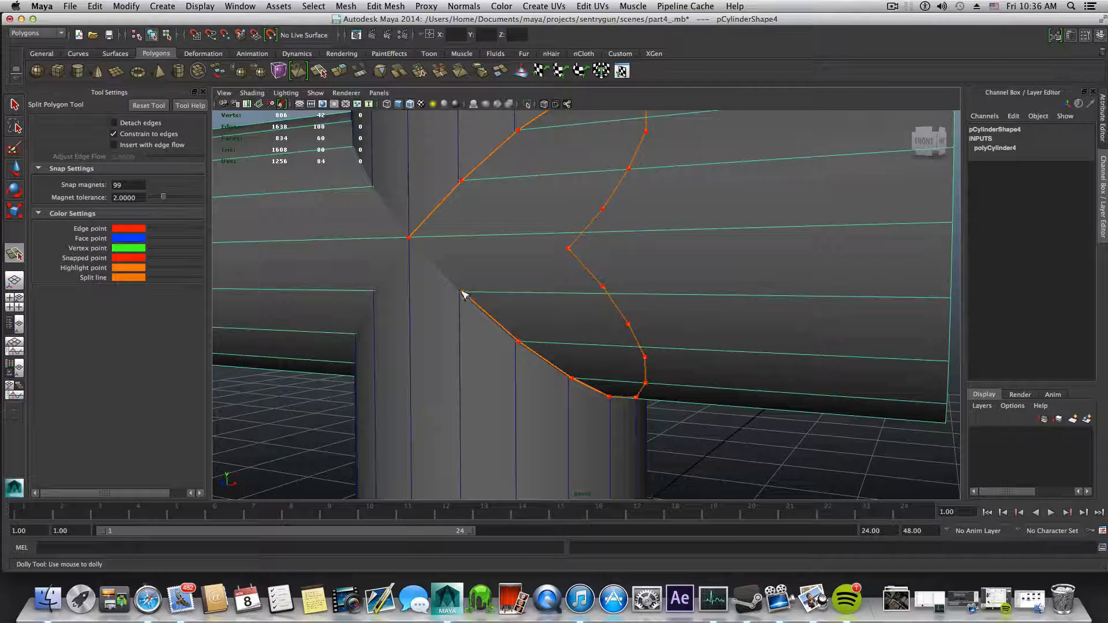
{"action": "left_click", "coordinate": [410, 245]}
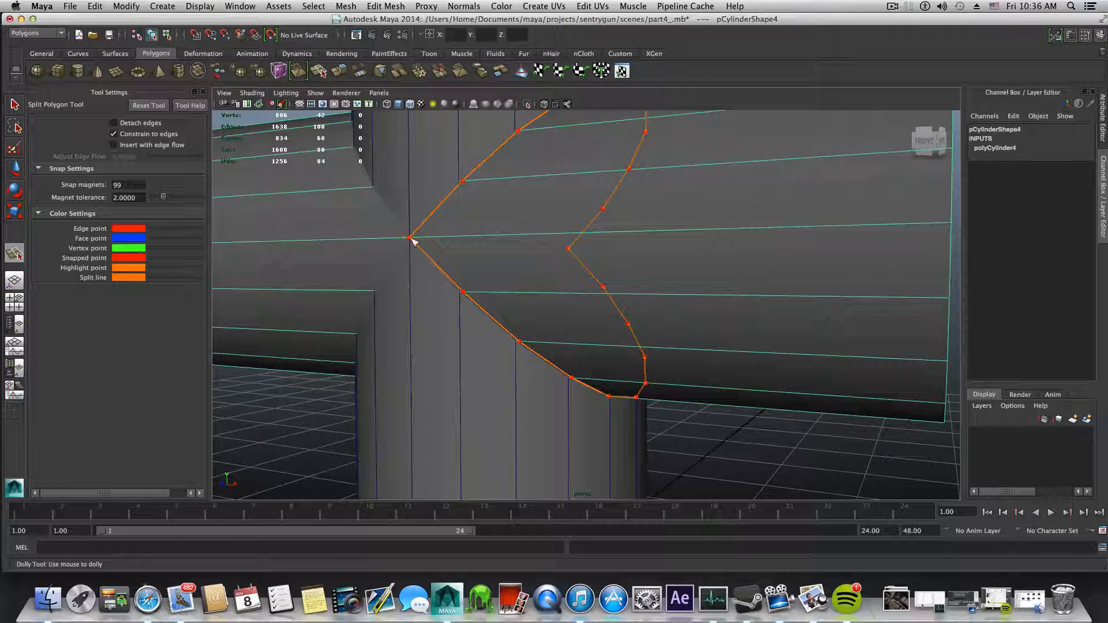
{"action": "left_click", "coordinate": [573, 266]}
{"action": "key", "text": "Return"}
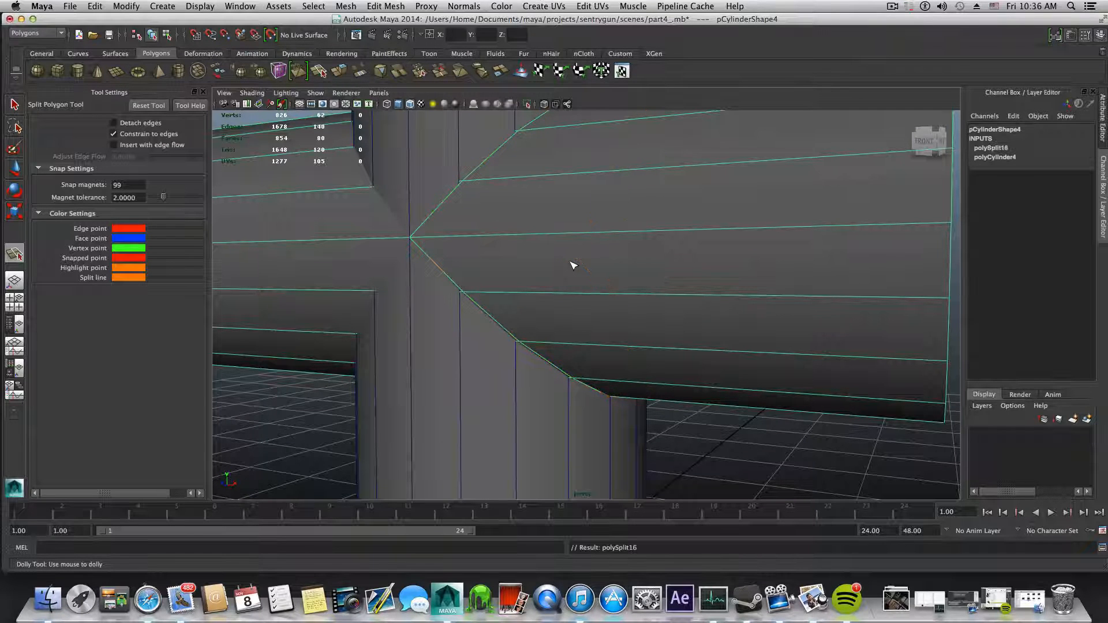
{"action": "left_click", "coordinate": [893, 7]}
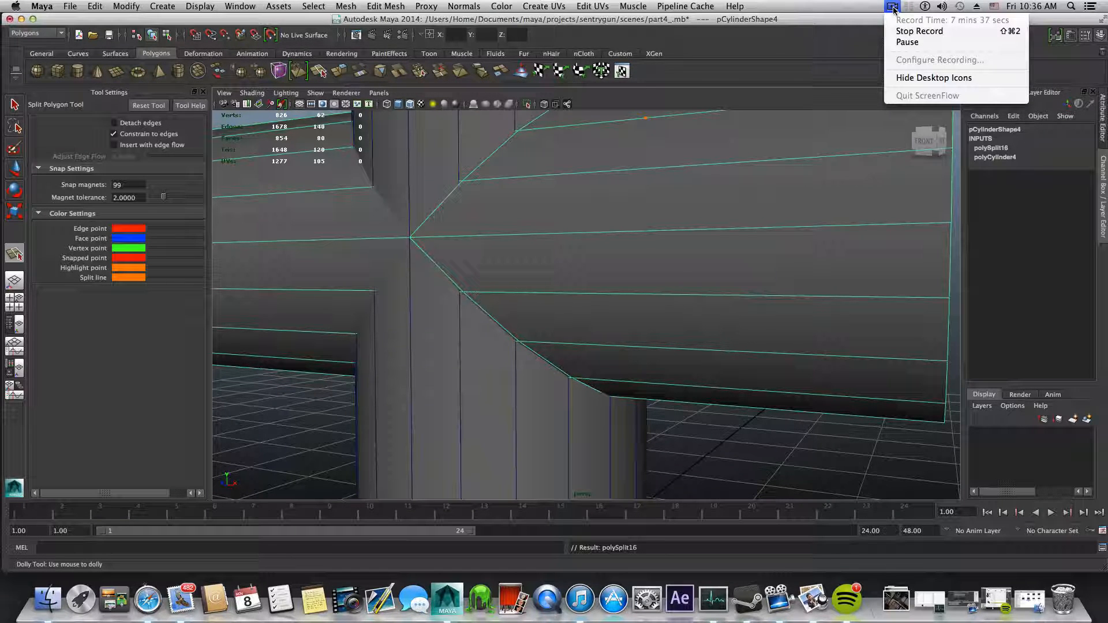
{"action": "left_click", "coordinate": [904, 42]}
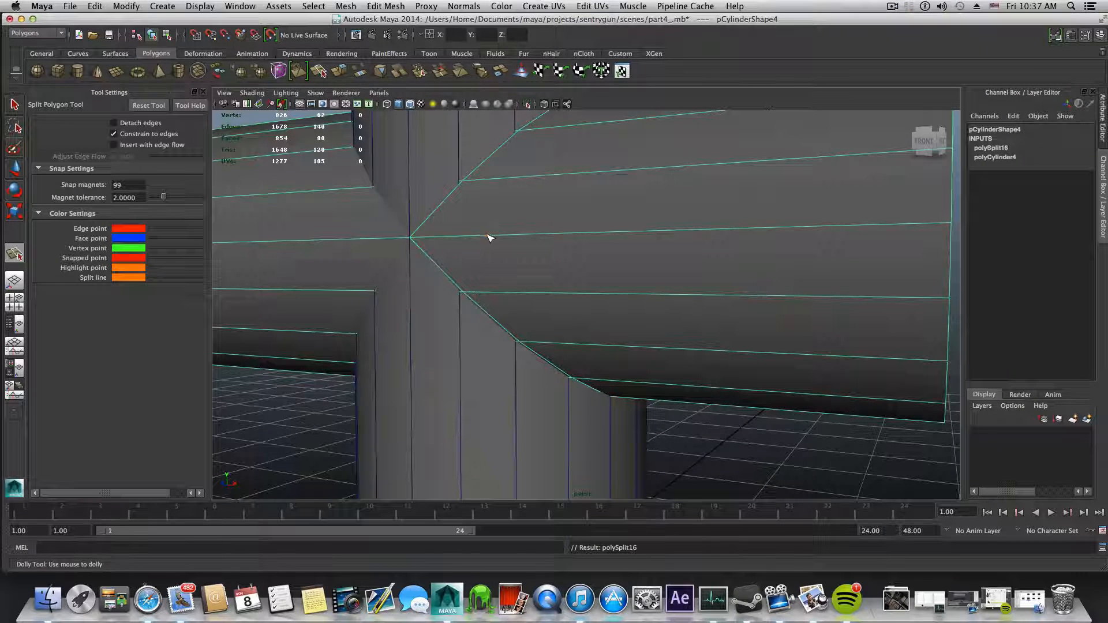
Step: Try to start a second split at the front centre and place points up the left arm's upper seam with the pillar
{"action": "left_click_drag", "start_coordinate": [487, 238], "coordinate": [514, 233], "text": "alt"}
{"action": "middle_click_drag", "start_coordinate": [515, 233], "coordinate": [677, 305], "text": "alt"}
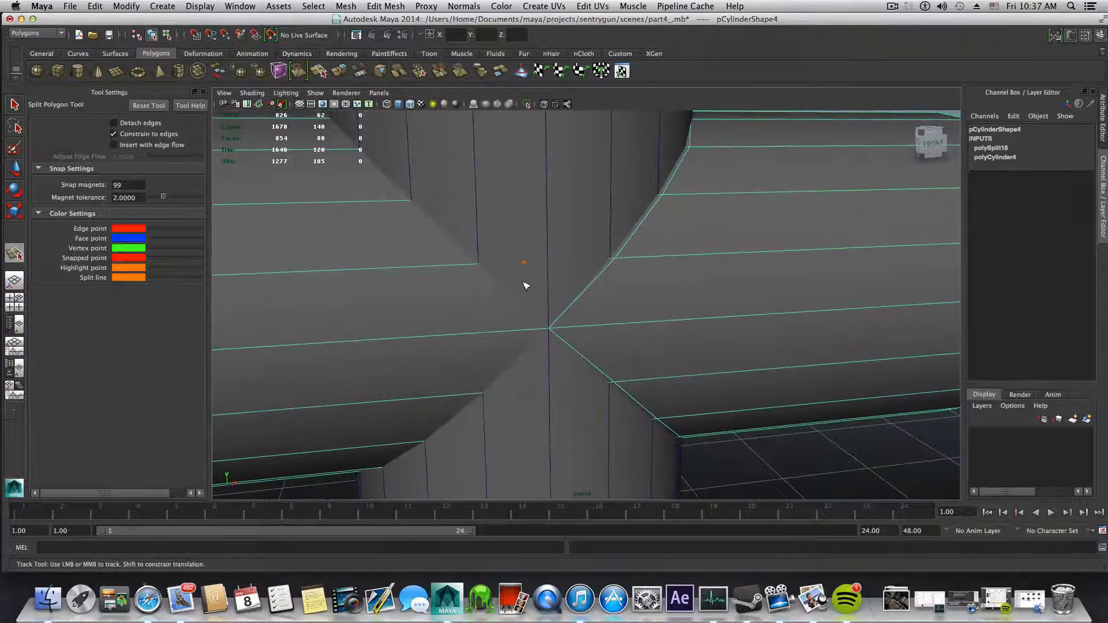
{"action": "middle_click_drag", "start_coordinate": [537, 287], "coordinate": [598, 358], "text": "alt"}
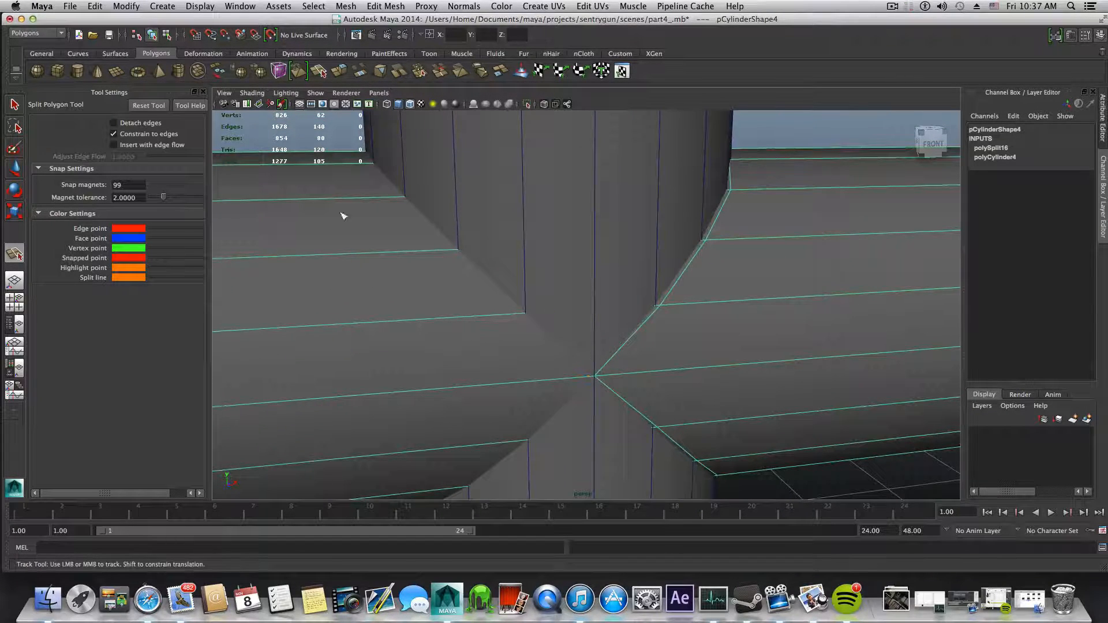
{"action": "left_click_drag", "start_coordinate": [343, 216], "coordinate": [573, 375], "text": "alt"}
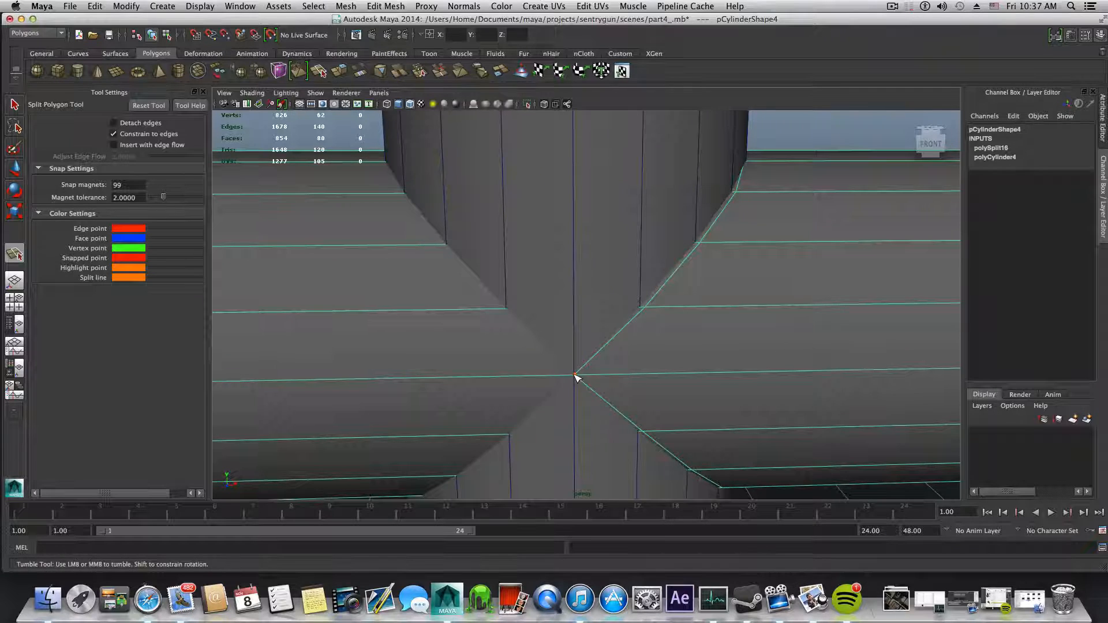
{"action": "middle_click_drag", "start_coordinate": [576, 379], "coordinate": [571, 347], "text": "alt"}
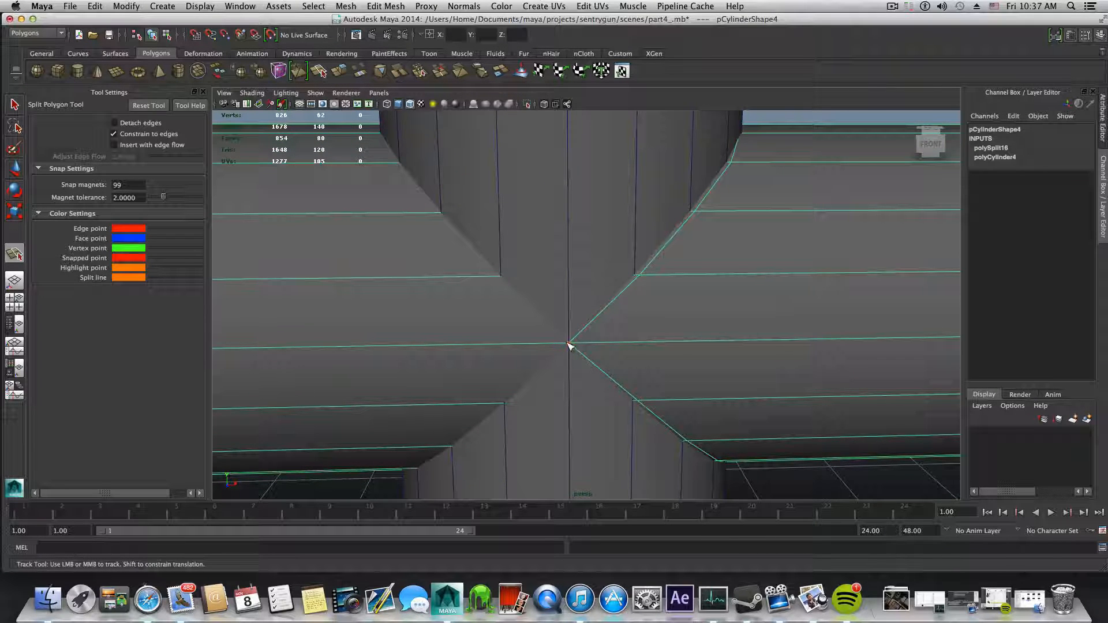
{"action": "left_click", "coordinate": [499, 279]}
{"action": "left_click_drag", "start_coordinate": [500, 280], "coordinate": [556, 332], "text": "alt"}
{"action": "left_click", "coordinate": [499, 278]}
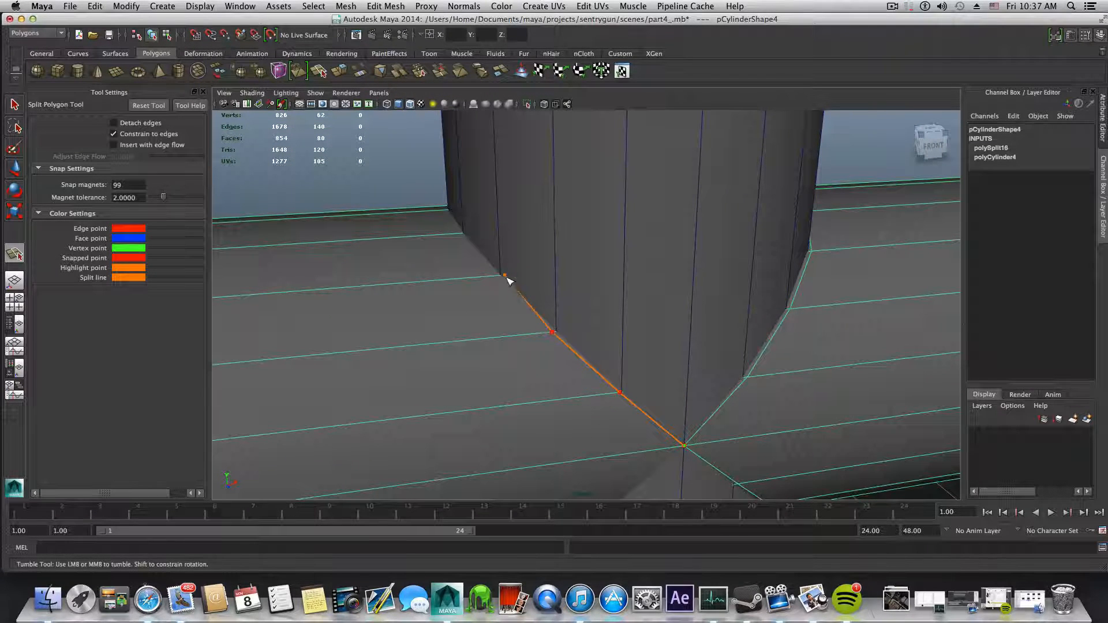
Step: Try to carry the left arm's split over the top of the cylinder, placing points on the edges at the pillar
{"action": "left_click_drag", "start_coordinate": [502, 280], "coordinate": [579, 322], "text": "alt"}
{"action": "left_click_drag", "start_coordinate": [551, 382], "coordinate": [545, 365]}
{"action": "left_click", "coordinate": [480, 359]}
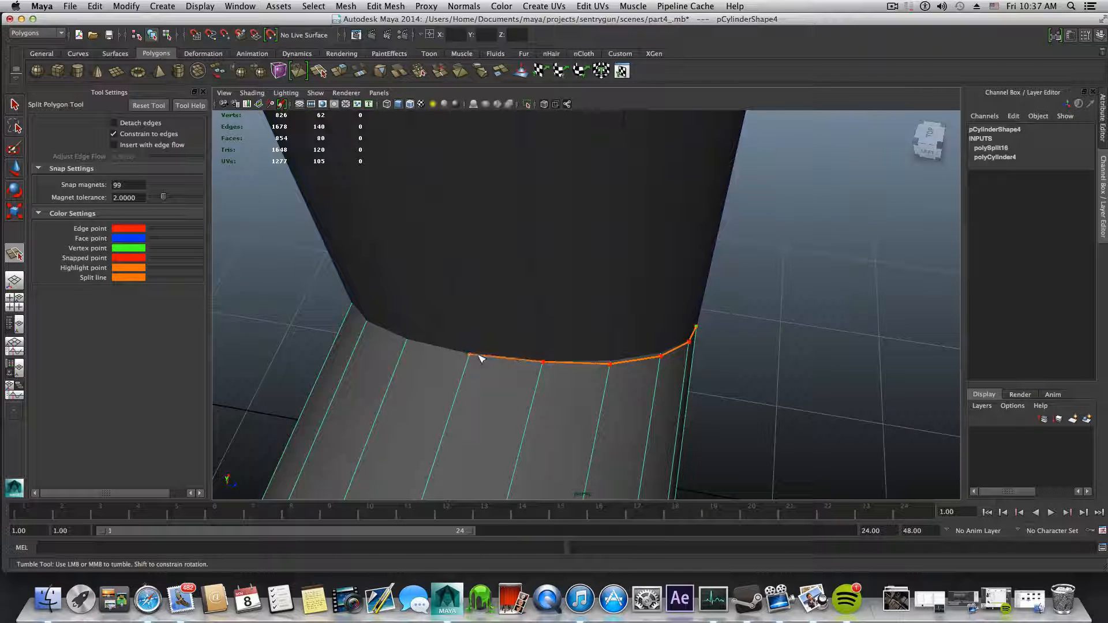
{"action": "left_click", "coordinate": [408, 342]}
{"action": "left_click_drag", "start_coordinate": [408, 344], "coordinate": [625, 317], "text": "alt"}
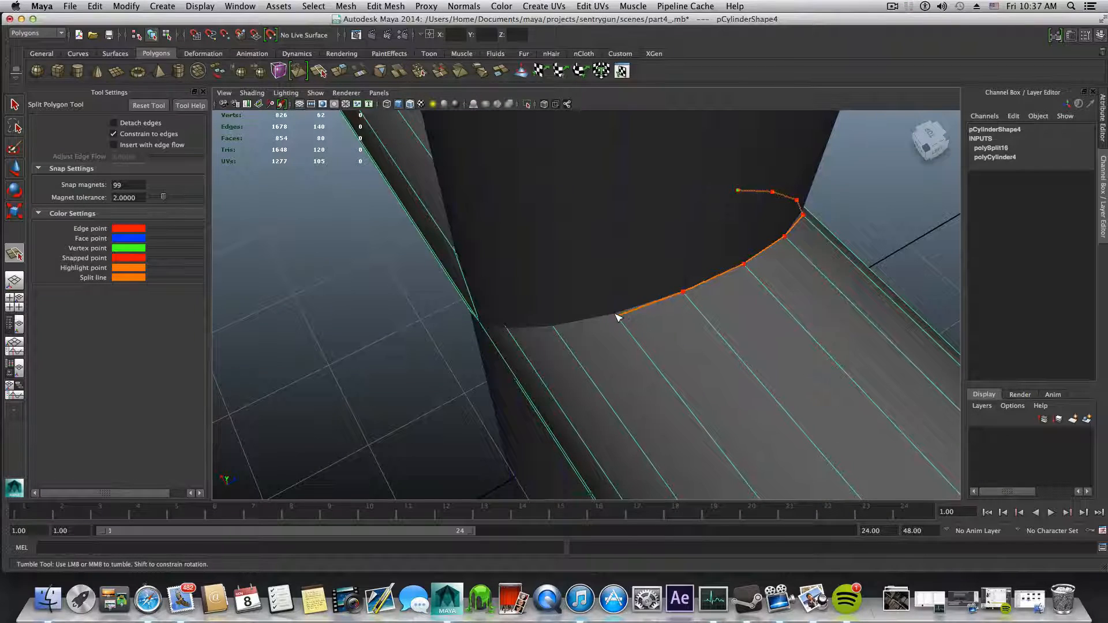
{"action": "left_click", "coordinate": [613, 312]}
{"action": "left_click", "coordinate": [552, 325]}
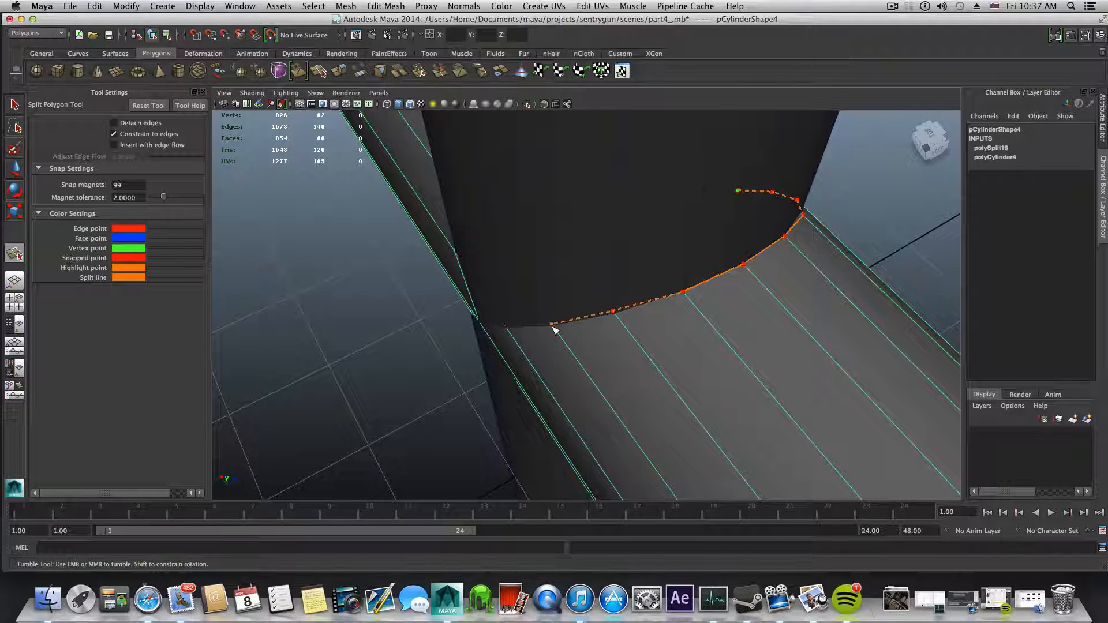
Step: Try to extend the left arm's split through the back centre and along the rear lower seam towards the underside
{"action": "left_click_drag", "start_coordinate": [553, 329], "coordinate": [549, 389], "text": "alt"}
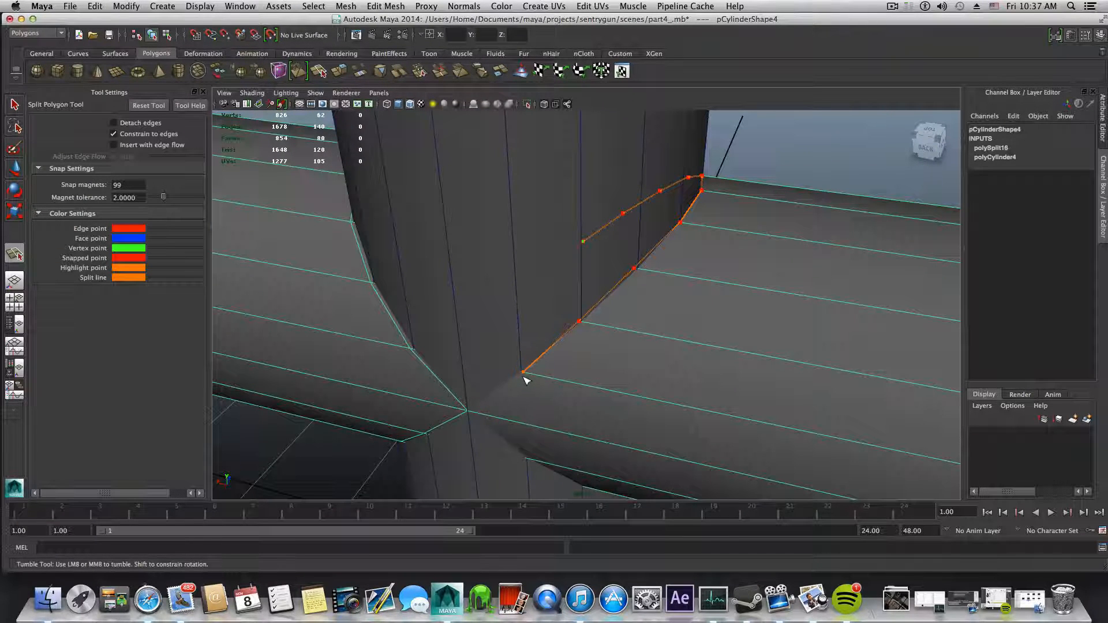
{"action": "middle_click_drag", "start_coordinate": [507, 408], "coordinate": [537, 304], "text": "alt"}
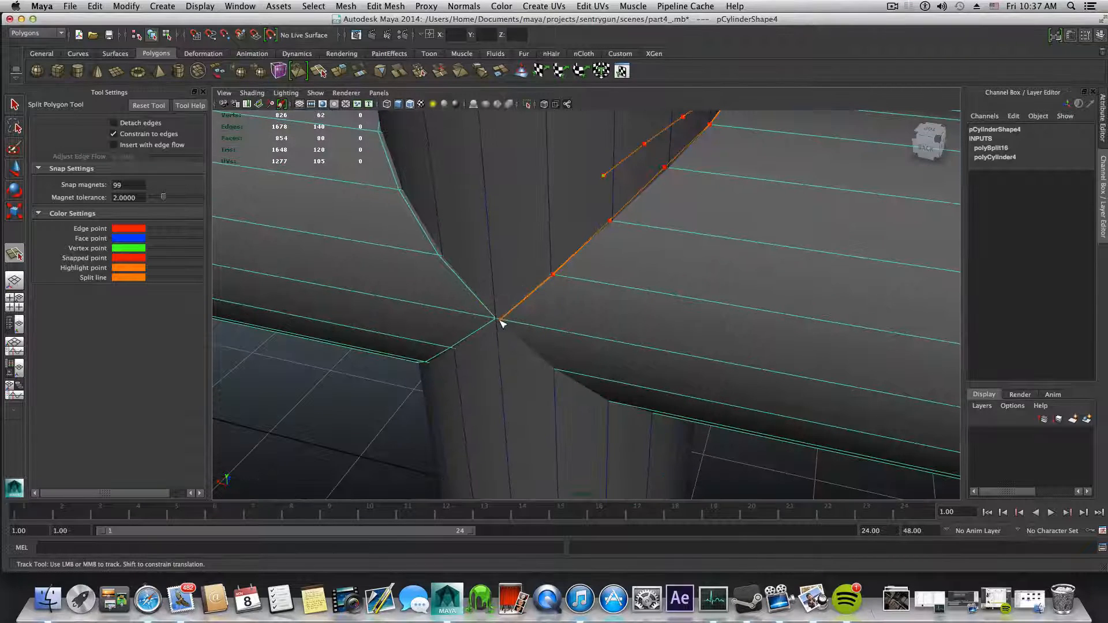
{"action": "mouse_move", "coordinate": [497, 320]}
{"action": "left_mouse_down", "text": "alt"}
{"action": "mouse_move", "coordinate": [531, 302]}
{"action": "mouse_move", "coordinate": [492, 342]}
{"action": "mouse_move", "coordinate": [498, 335]}
{"action": "left_mouse_up", "text": "alt"}
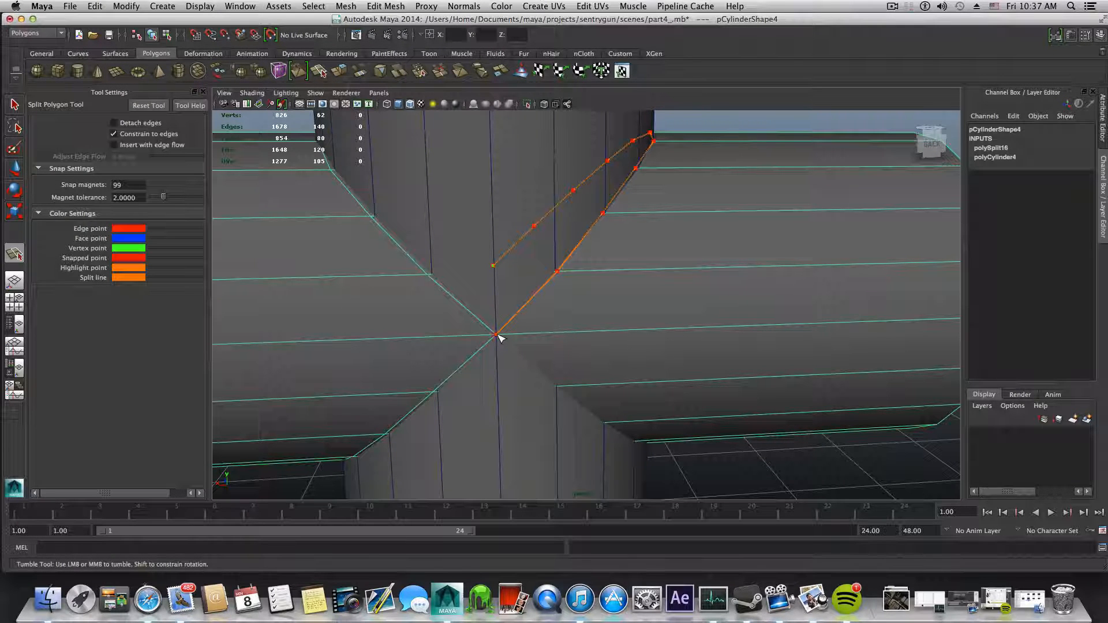
{"action": "left_click", "coordinate": [558, 387]}
{"action": "left_click_drag", "start_coordinate": [598, 432], "coordinate": [566, 417]}
{"action": "middle_click_drag", "start_coordinate": [582, 413], "coordinate": [518, 337], "text": "alt"}
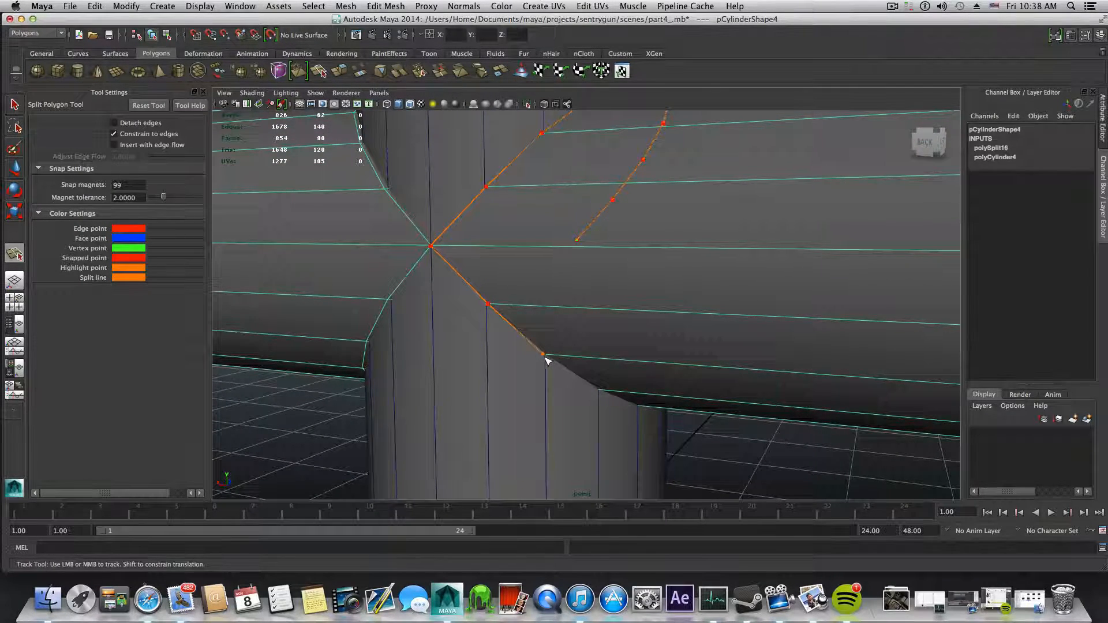
{"action": "left_click_drag", "start_coordinate": [546, 361], "coordinate": [549, 396], "text": "alt"}
{"action": "left_click", "coordinate": [544, 362]}
{"action": "middle_click_drag", "start_coordinate": [549, 396], "coordinate": [560, 341], "text": "alt"}
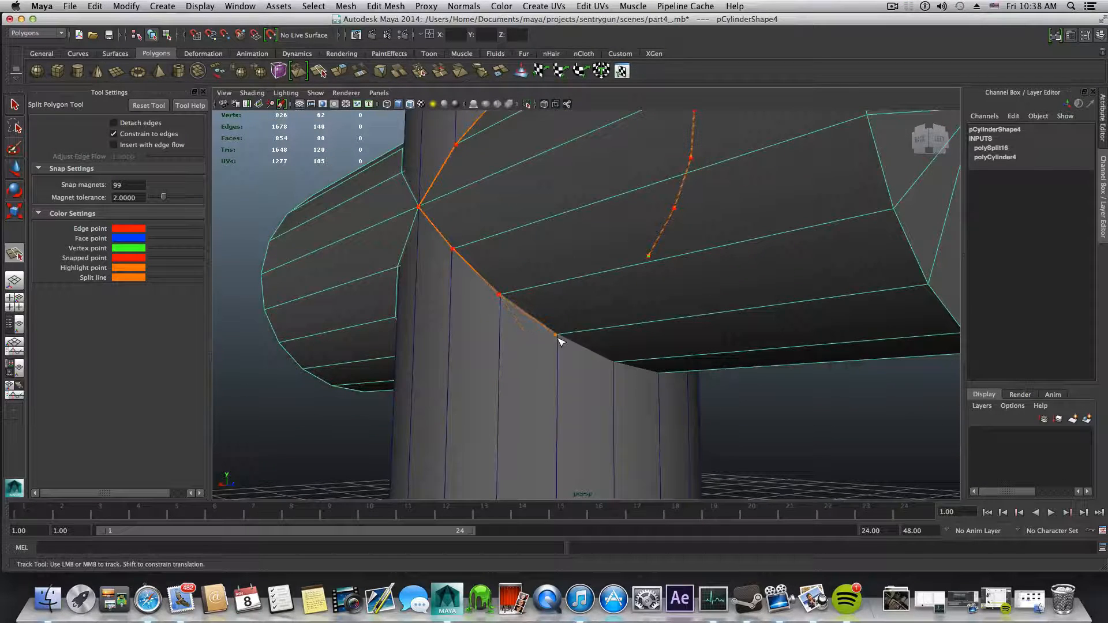
{"action": "mouse_move", "coordinate": [620, 367]}
{"action": "left_mouse_down"}
{"action": "mouse_move", "coordinate": [619, 346]}
{"action": "mouse_move", "coordinate": [594, 341]}
{"action": "mouse_move", "coordinate": [621, 388]}
{"action": "left_mouse_up"}
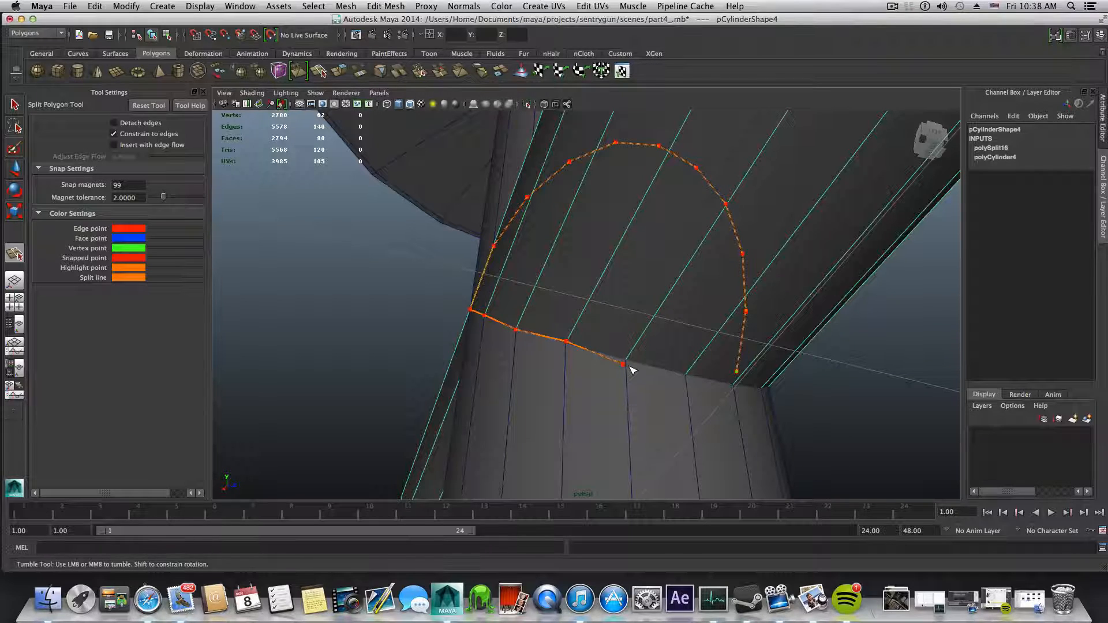
Step: Undo the last split operation and redo it to restore the right arm's completed cut
{"action": "key", "text": "z"}
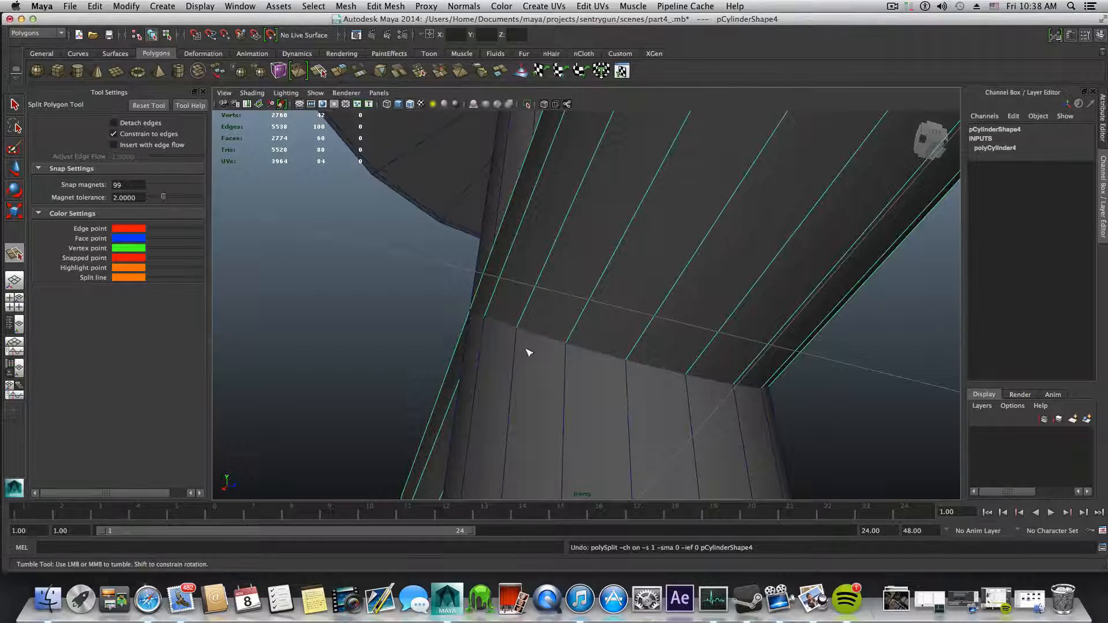
{"action": "left_click_drag", "start_coordinate": [529, 352], "coordinate": [466, 374], "text": "alt"}
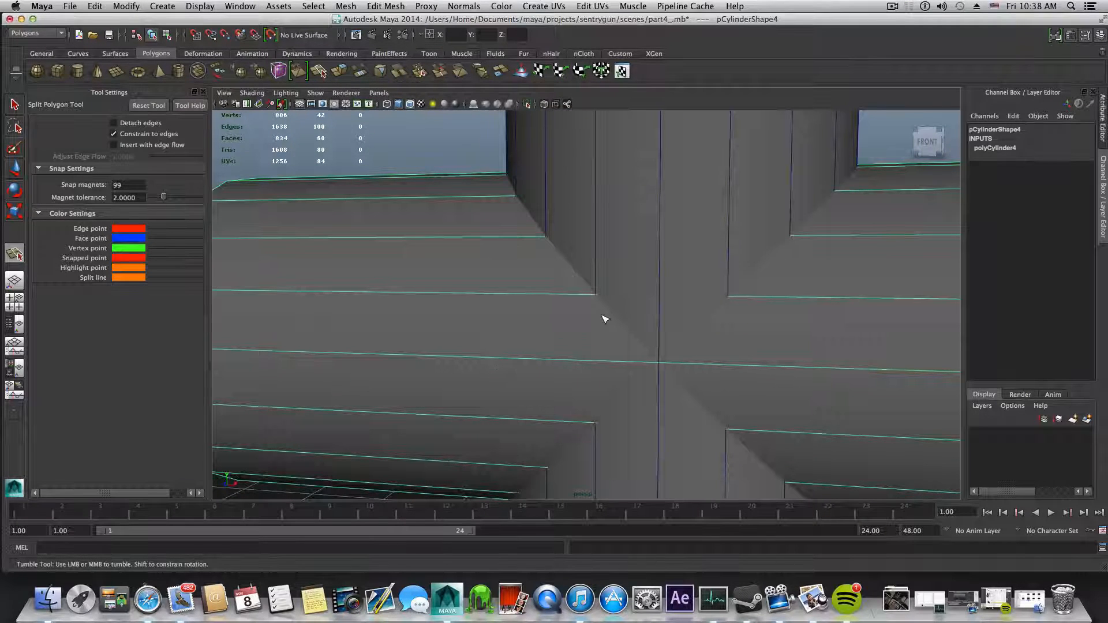
{"action": "left_click", "coordinate": [94, 6]}
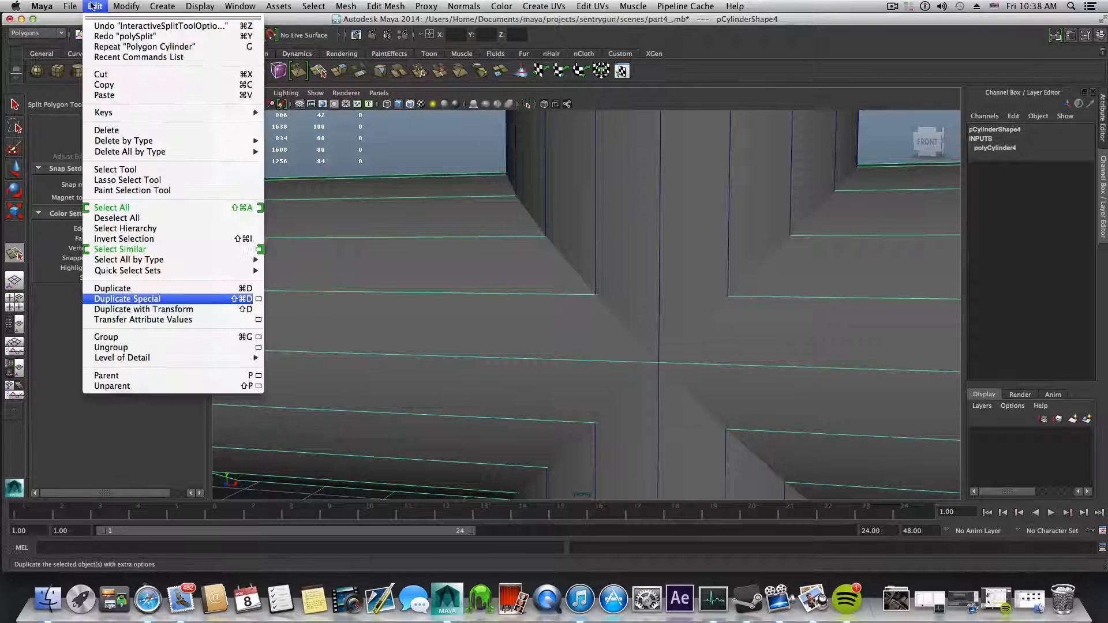
{"action": "left_click", "coordinate": [119, 37]}
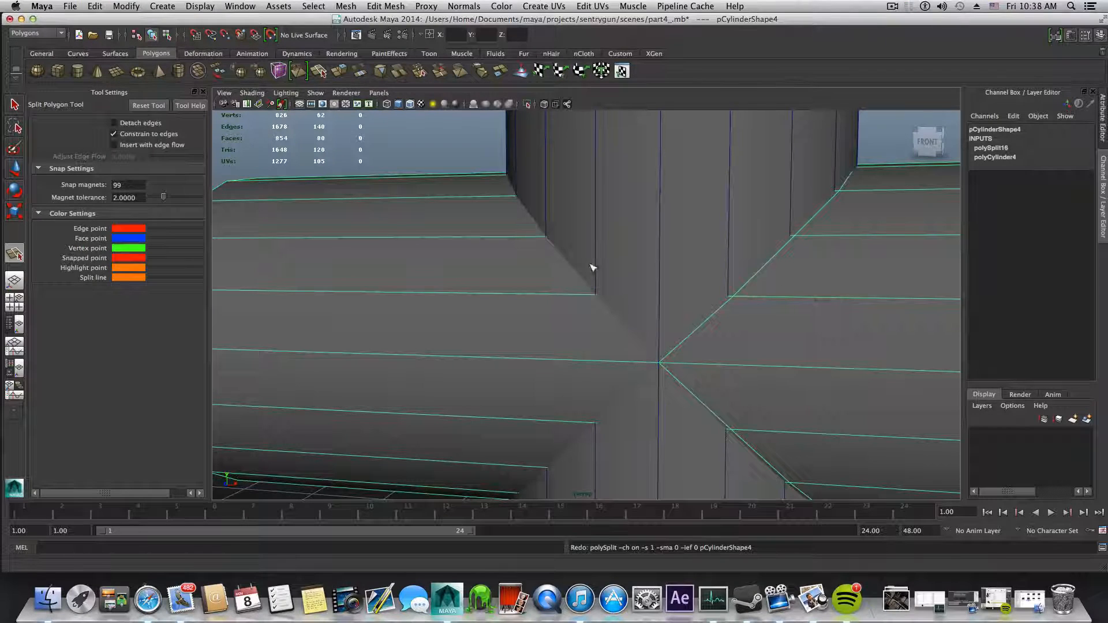
Step: Restart the Interactive Split Tool and split from the front centre up the left arm's upper seam, placing points at the first three edges
{"action": "left_click", "coordinate": [10, 170]}
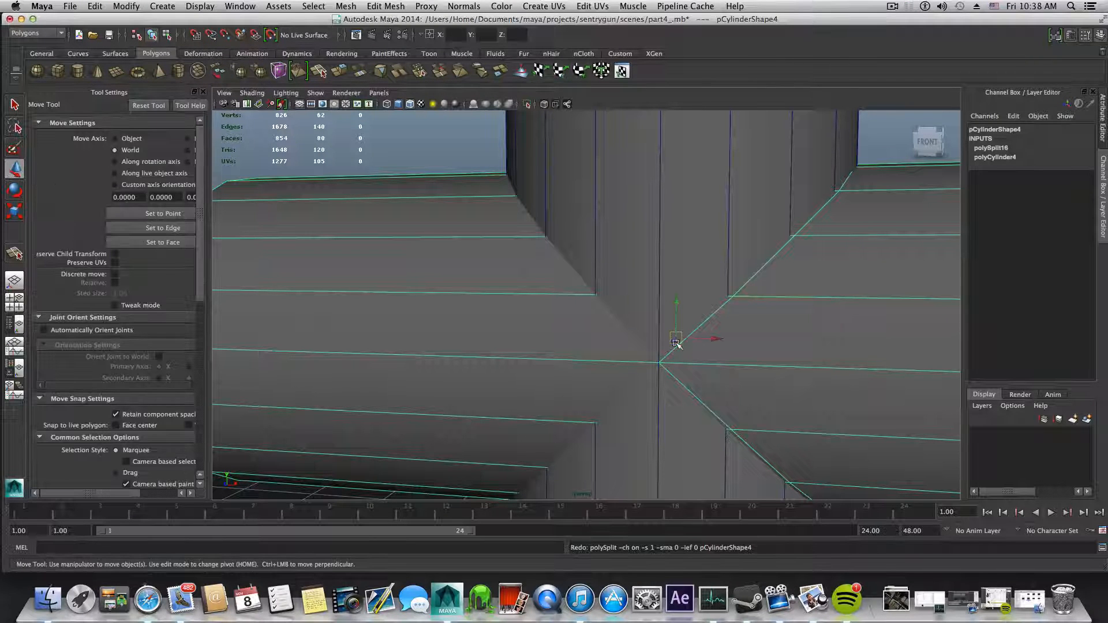
{"action": "left_click", "coordinate": [373, 8]}
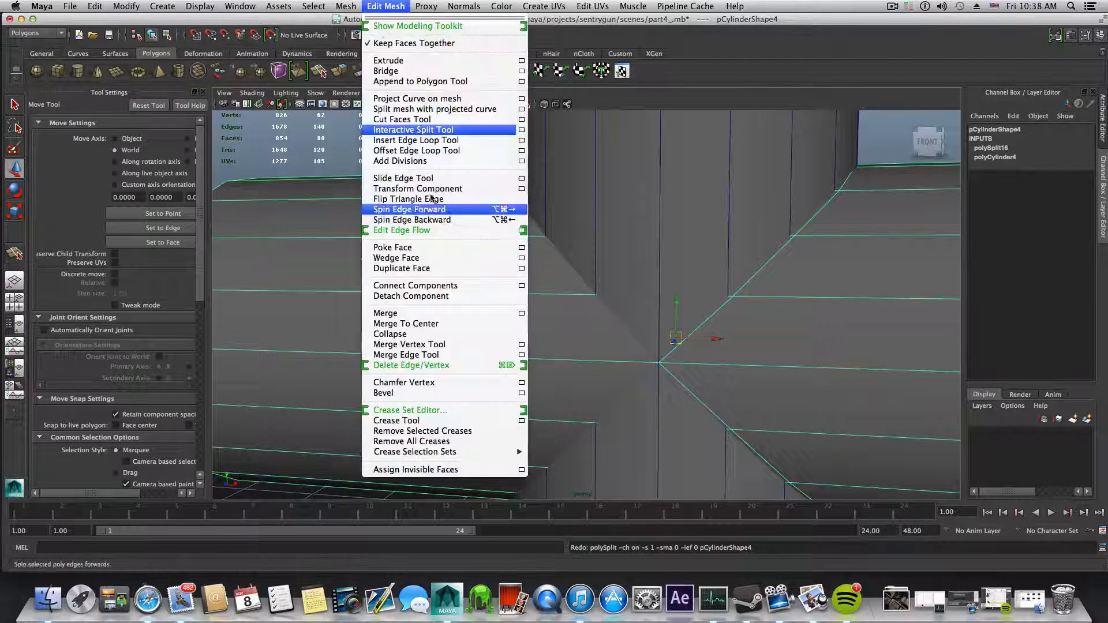
{"action": "left_click", "coordinate": [427, 136]}
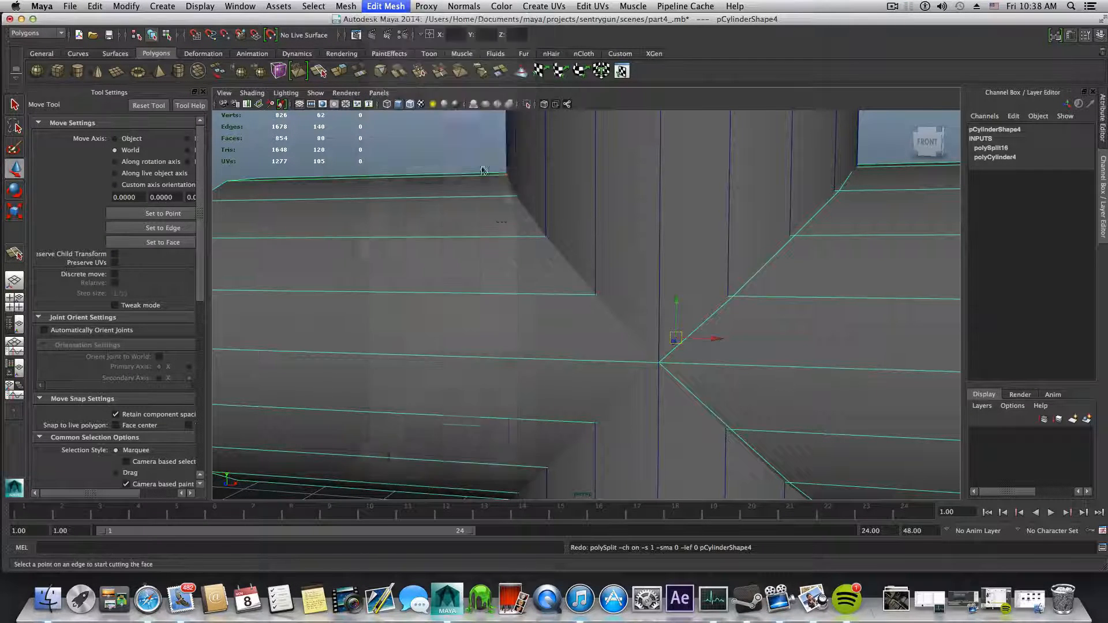
{"action": "left_click", "coordinate": [659, 363]}
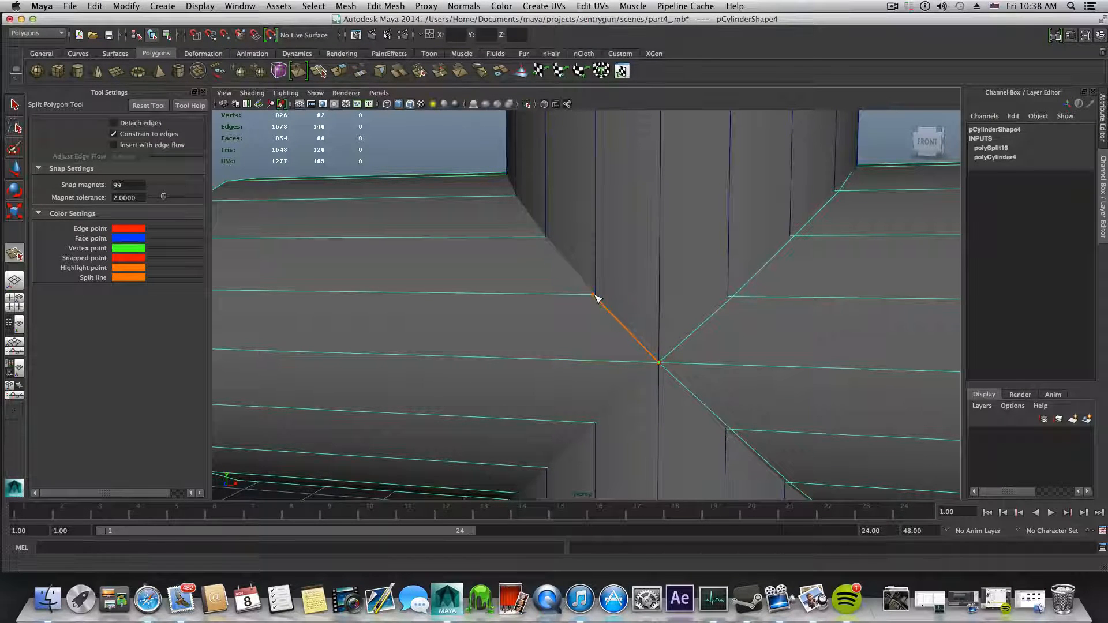
{"action": "left_click_drag", "start_coordinate": [567, 280], "coordinate": [592, 296], "text": "alt"}
{"action": "left_click", "coordinate": [558, 255]}
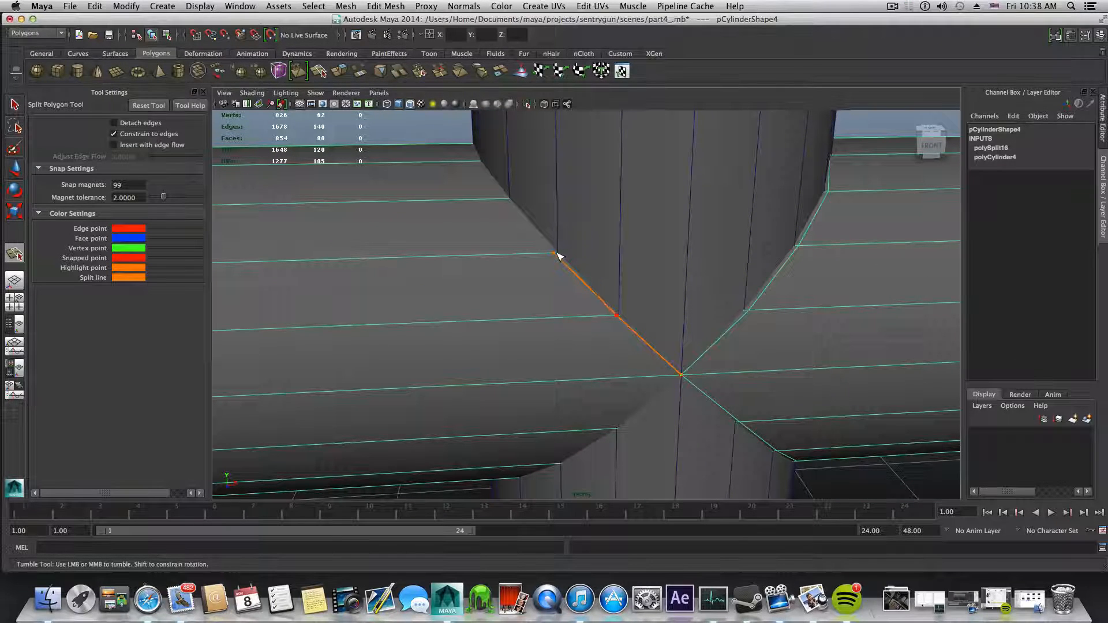
{"action": "left_click_drag", "start_coordinate": [543, 246], "coordinate": [589, 257], "text": "alt"}
{"action": "left_click", "coordinate": [525, 237]}
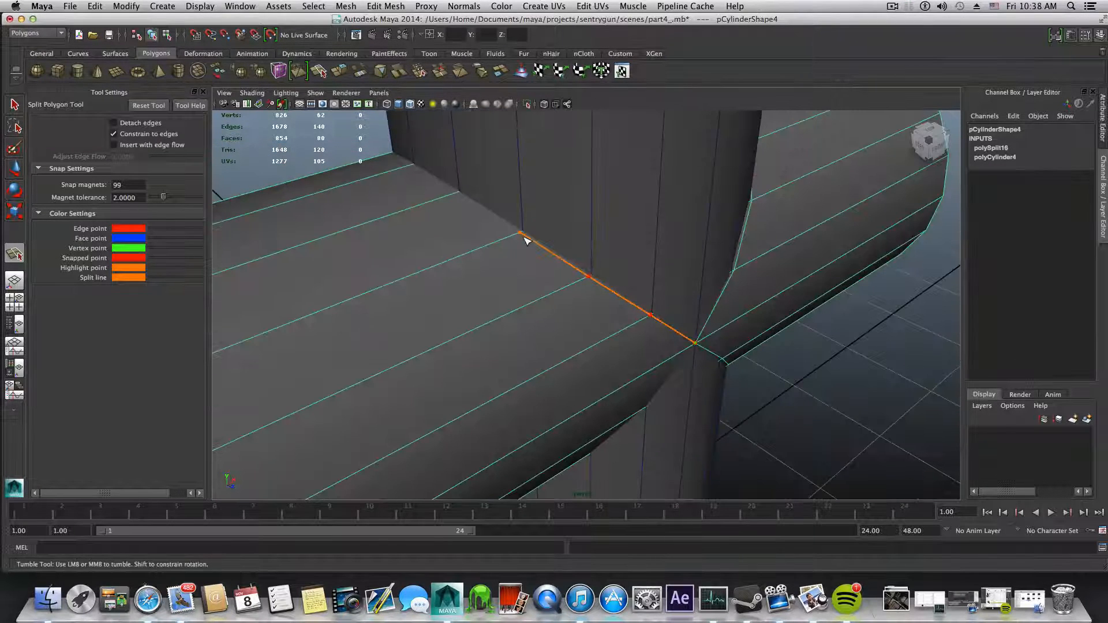
Step: Continue the left arm's split across the top of the cylinder and down the rear upper seam to the back centre
{"action": "left_click_drag", "start_coordinate": [502, 218], "coordinate": [503, 237], "text": "alt"}
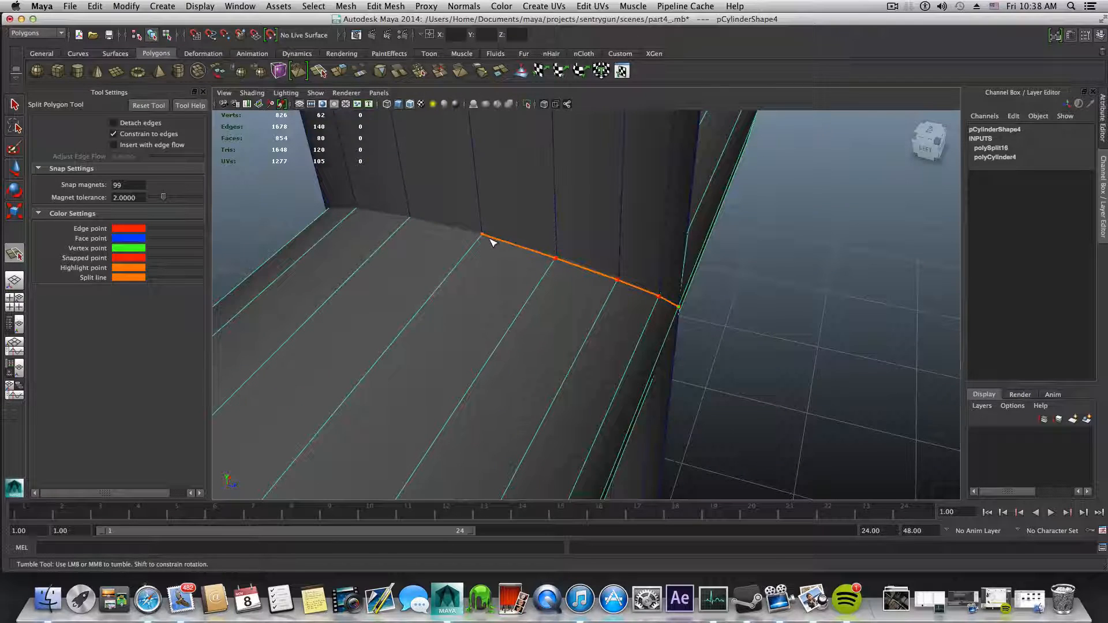
{"action": "left_click", "coordinate": [420, 225]}
{"action": "mouse_move", "coordinate": [421, 225]}
{"action": "left_mouse_down", "text": "alt"}
{"action": "mouse_move", "coordinate": [522, 312]}
{"action": "mouse_move", "coordinate": [590, 267]}
{"action": "mouse_move", "coordinate": [438, 398]}
{"action": "mouse_move", "coordinate": [462, 323]}
{"action": "mouse_move", "coordinate": [542, 243]}
{"action": "mouse_move", "coordinate": [531, 247]}
{"action": "left_mouse_up", "text": "alt"}
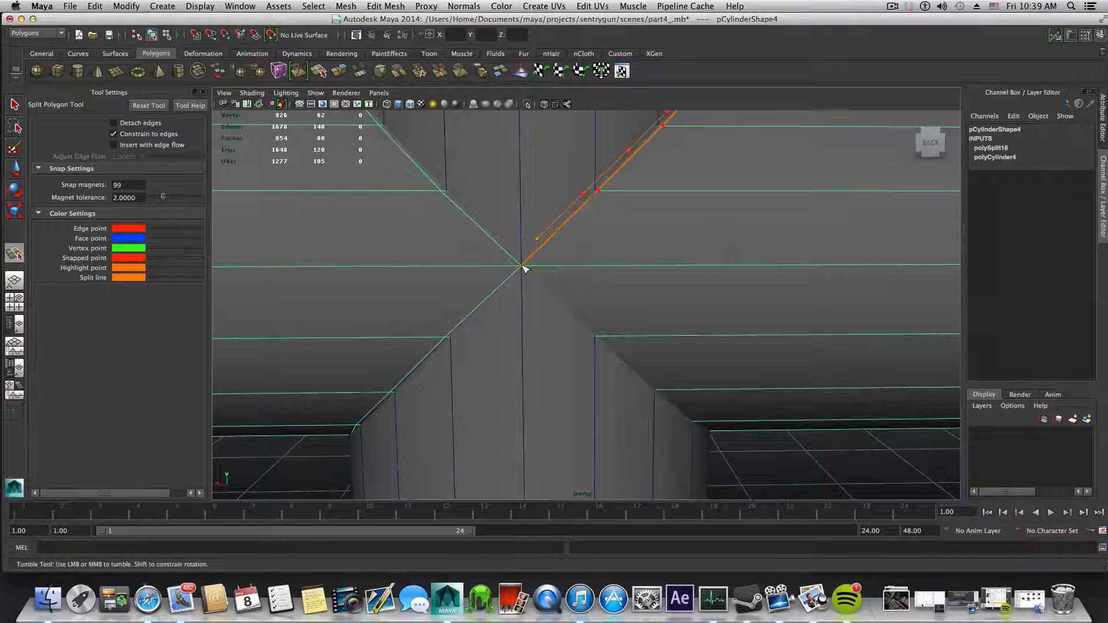
Step: Extend the left arm's split from the back centre along the rear lower seam to the underside, placing points at each edge
{"action": "left_click_drag", "start_coordinate": [566, 310], "coordinate": [507, 295], "text": "alt"}
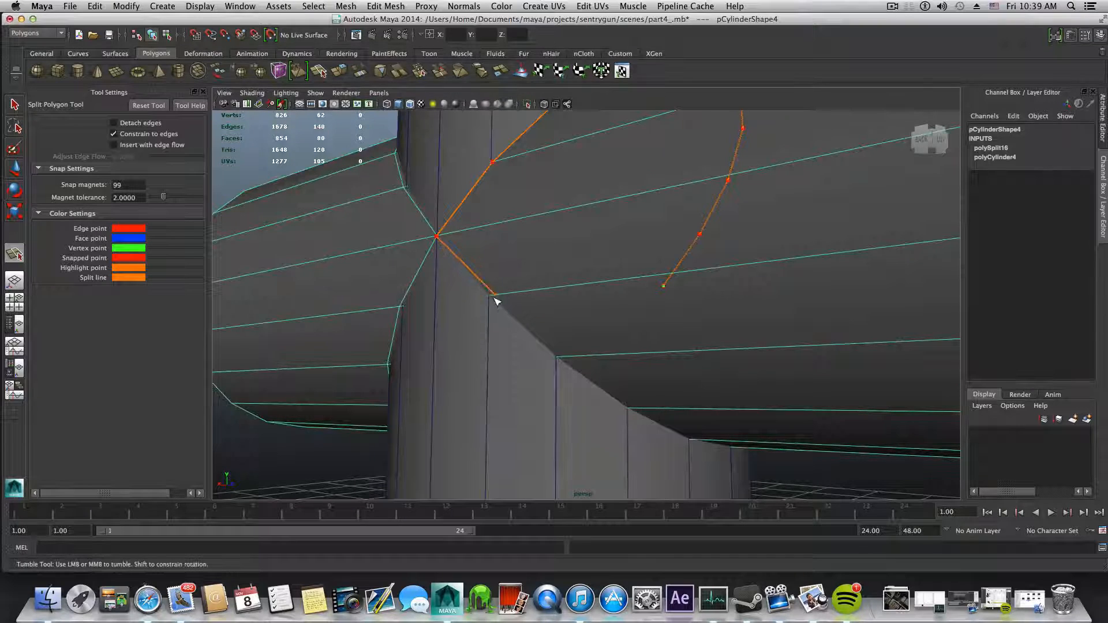
{"action": "left_click", "coordinate": [491, 297]}
{"action": "left_click_drag", "start_coordinate": [550, 359], "coordinate": [496, 252], "text": "alt"}
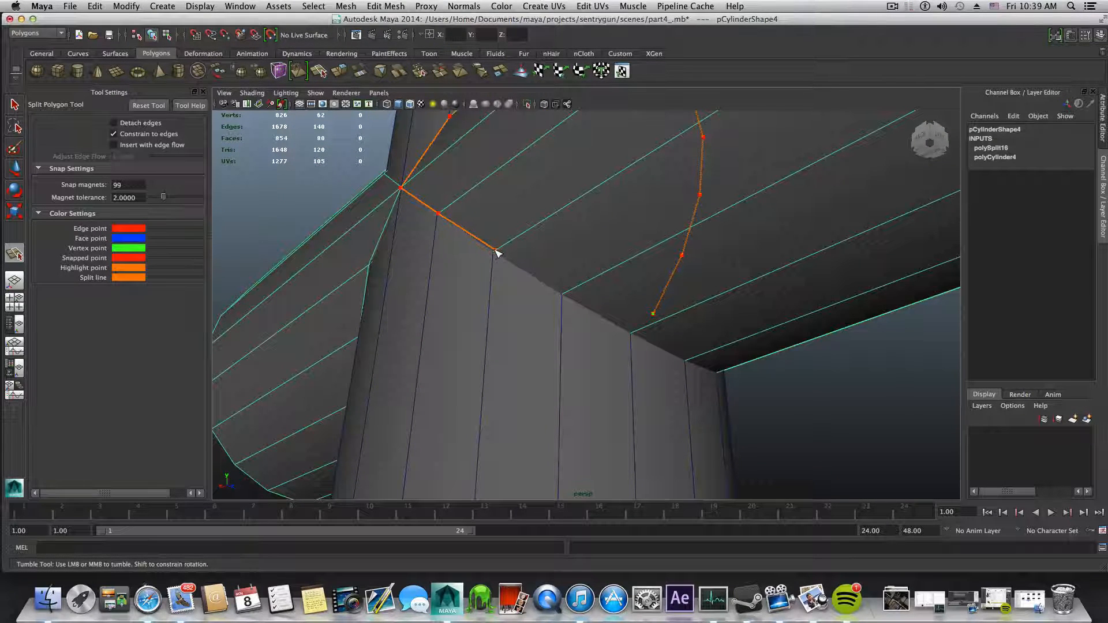
{"action": "left_click", "coordinate": [496, 252]}
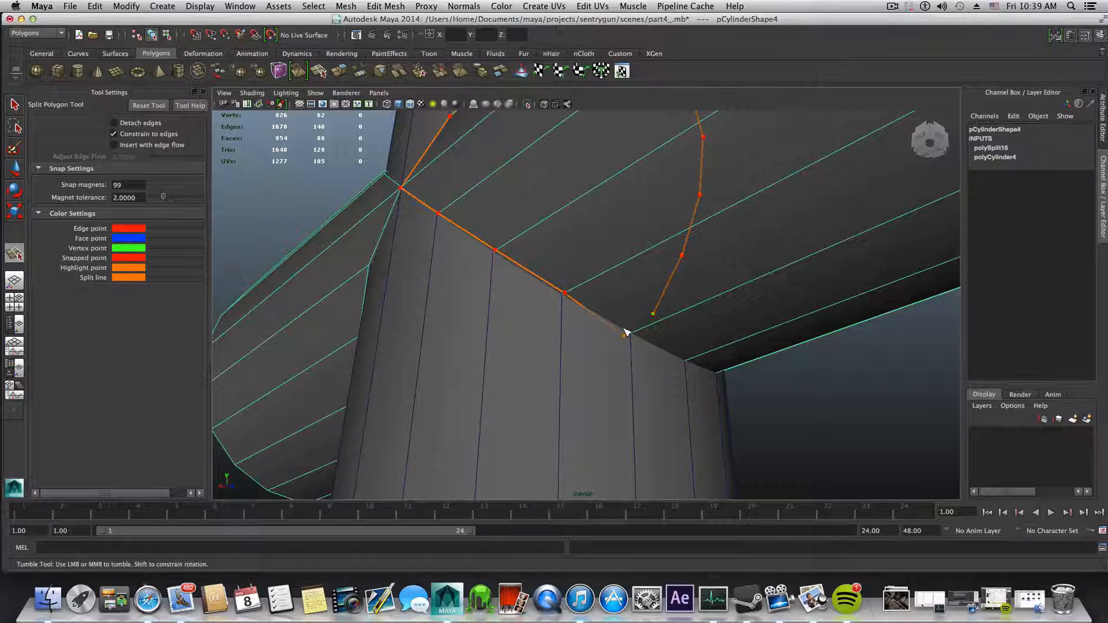
{"action": "left_click_drag", "start_coordinate": [627, 333], "coordinate": [477, 292], "text": "alt"}
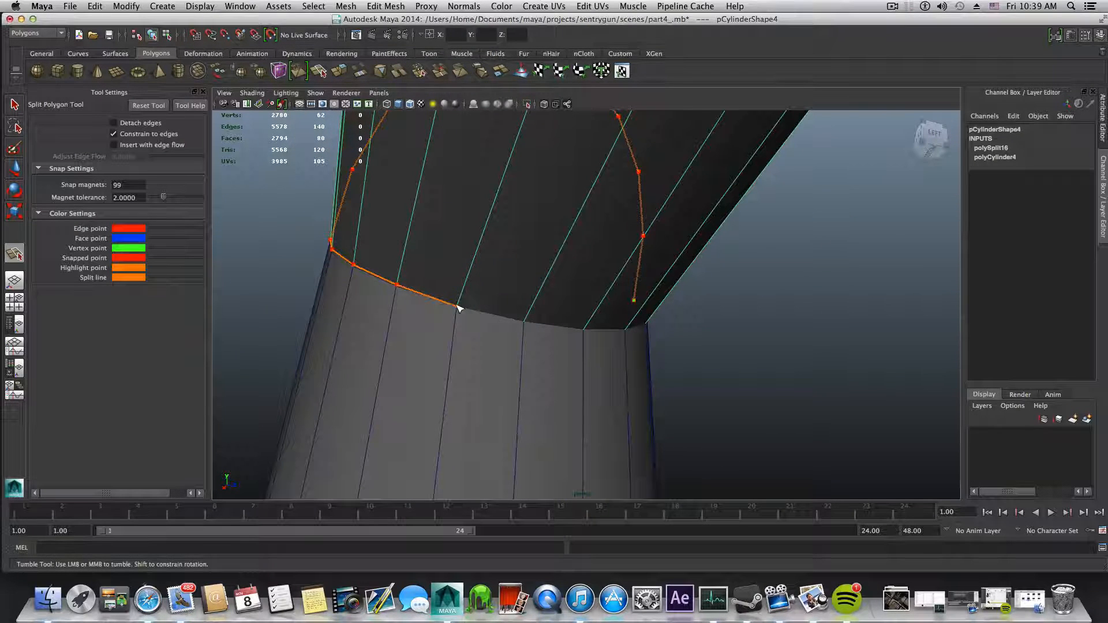
{"action": "left_click", "coordinate": [457, 307]}
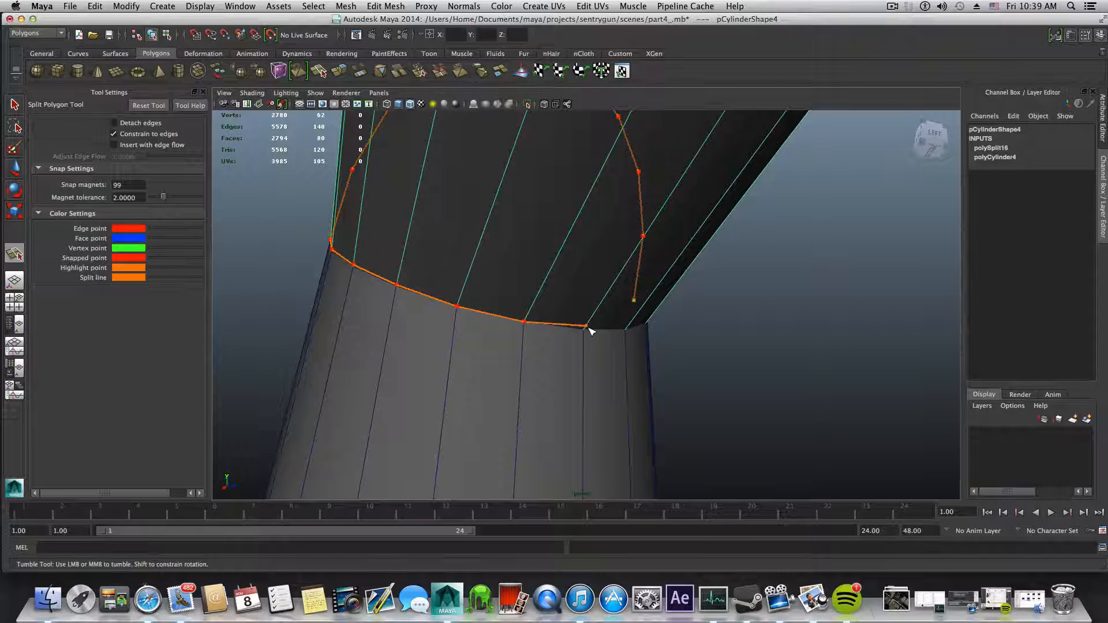
Step: Carry the split under the left arm and up the front lower seam to the front centre, and complete the cut
{"action": "left_click_drag", "start_coordinate": [592, 327], "coordinate": [545, 323], "text": "alt"}
{"action": "left_click", "coordinate": [554, 329]}
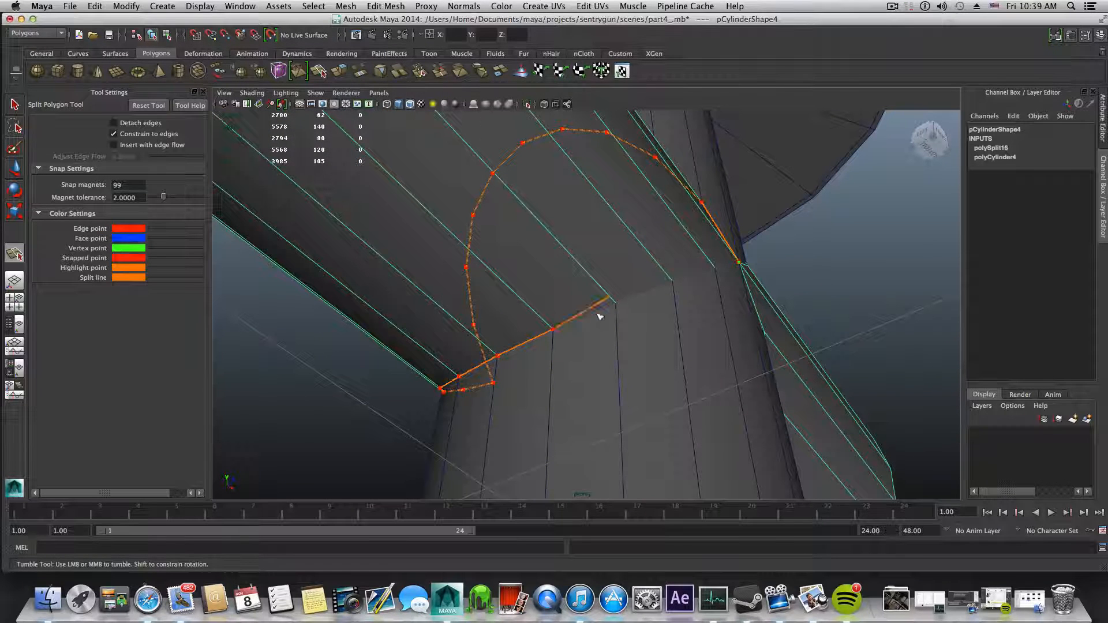
{"action": "left_click", "coordinate": [615, 301]}
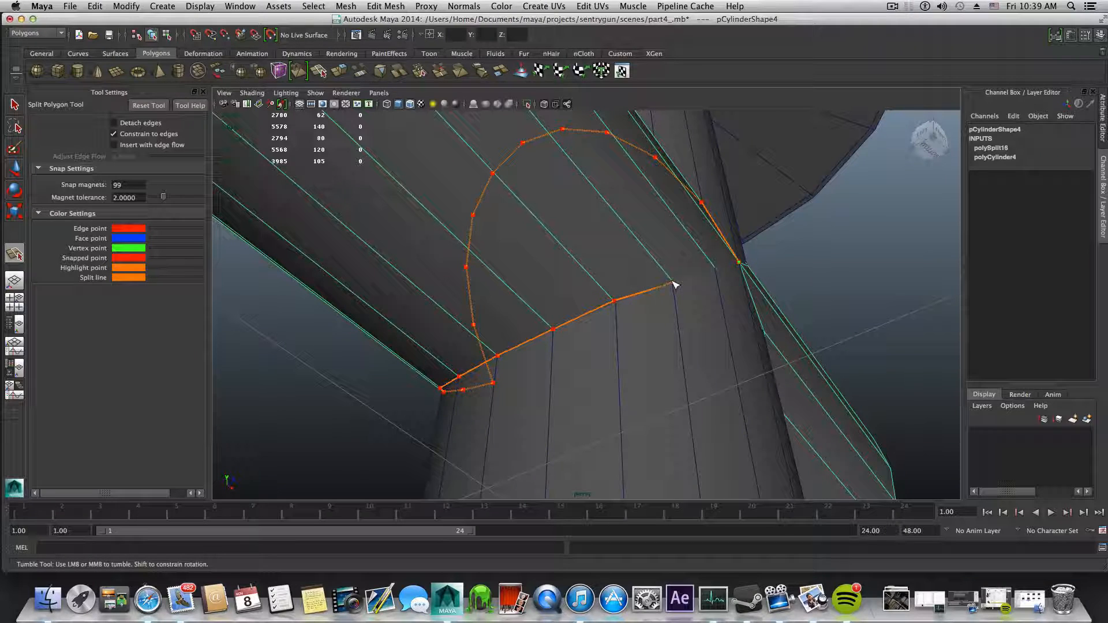
{"action": "left_click", "coordinate": [673, 282]}
{"action": "left_click_drag", "start_coordinate": [717, 271], "coordinate": [651, 288], "text": "alt"}
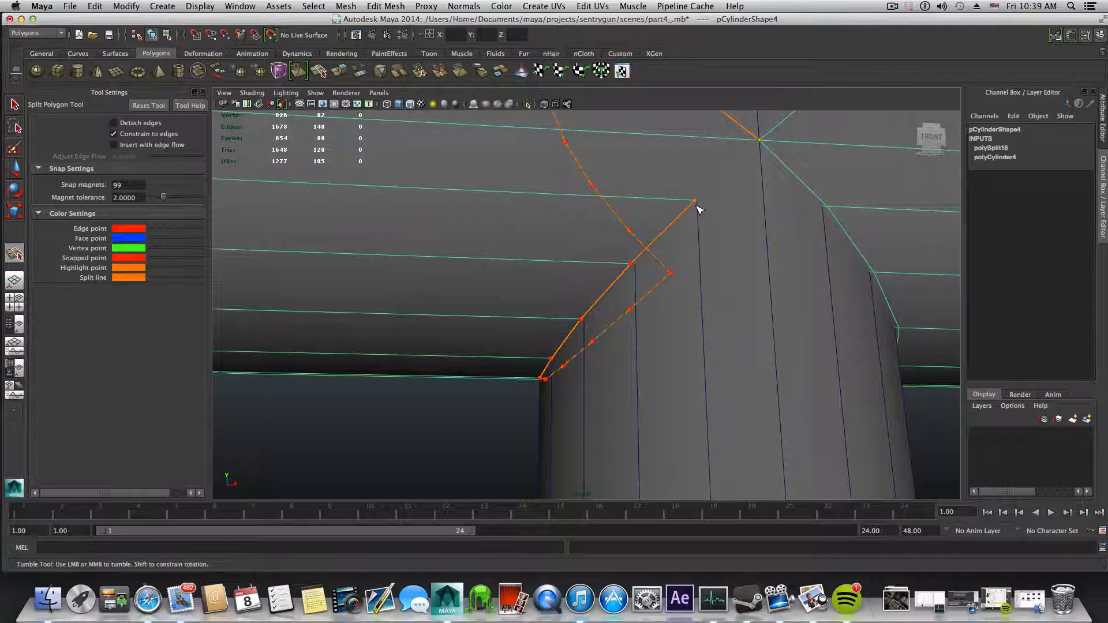
{"action": "middle_click_drag", "start_coordinate": [743, 145], "coordinate": [581, 306], "text": "alt"}
{"action": "left_click_drag", "start_coordinate": [581, 306], "coordinate": [572, 311], "text": "alt"}
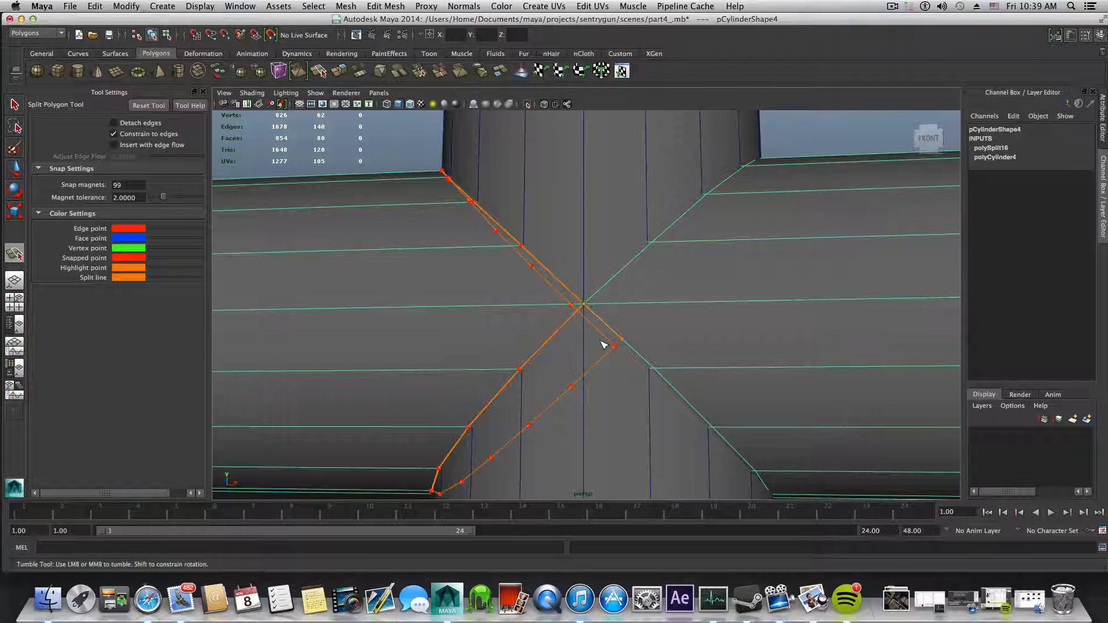
{"action": "key", "text": "Return"}
Step: Move the crossing cylinder along X clear of the central pillar, to about -4.6
{"action": "right_click_drag", "start_coordinate": [603, 347], "coordinate": [527, 371], "text": "alt"}
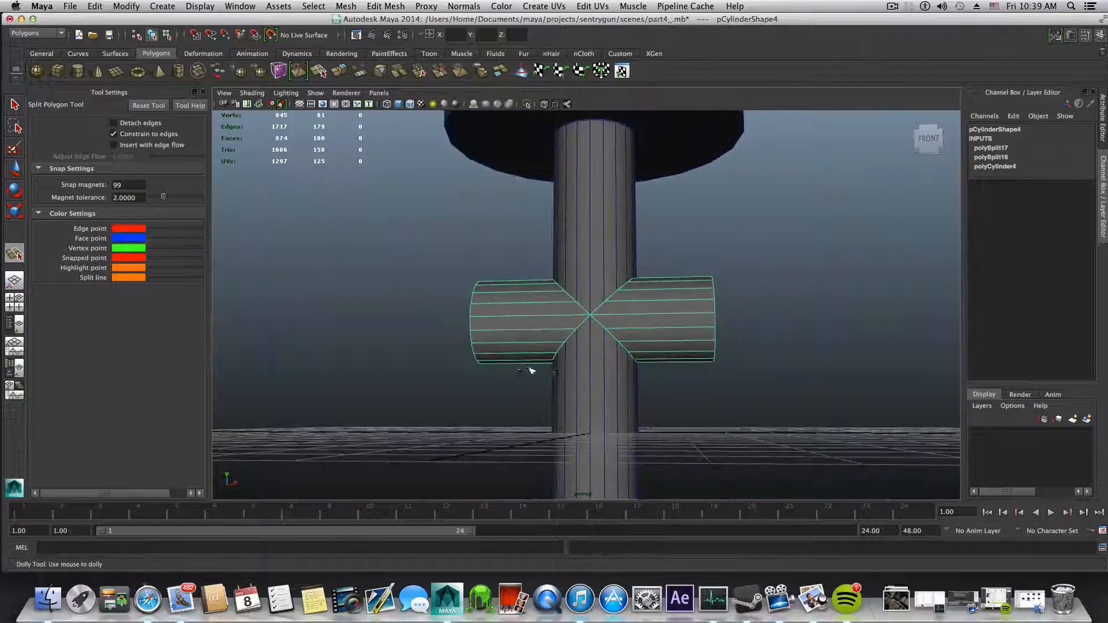
{"action": "left_click", "coordinate": [15, 170]}
{"action": "left_click_drag", "start_coordinate": [632, 317], "coordinate": [523, 348]}
{"action": "left_click_drag", "start_coordinate": [505, 343], "coordinate": [582, 293], "text": "alt"}
Step: Delete the cylinder's middle faces enclosed by the crossing split lines, above and below the centre, on front and back
{"action": "right_click_drag", "start_coordinate": [525, 231], "coordinate": [542, 271]}
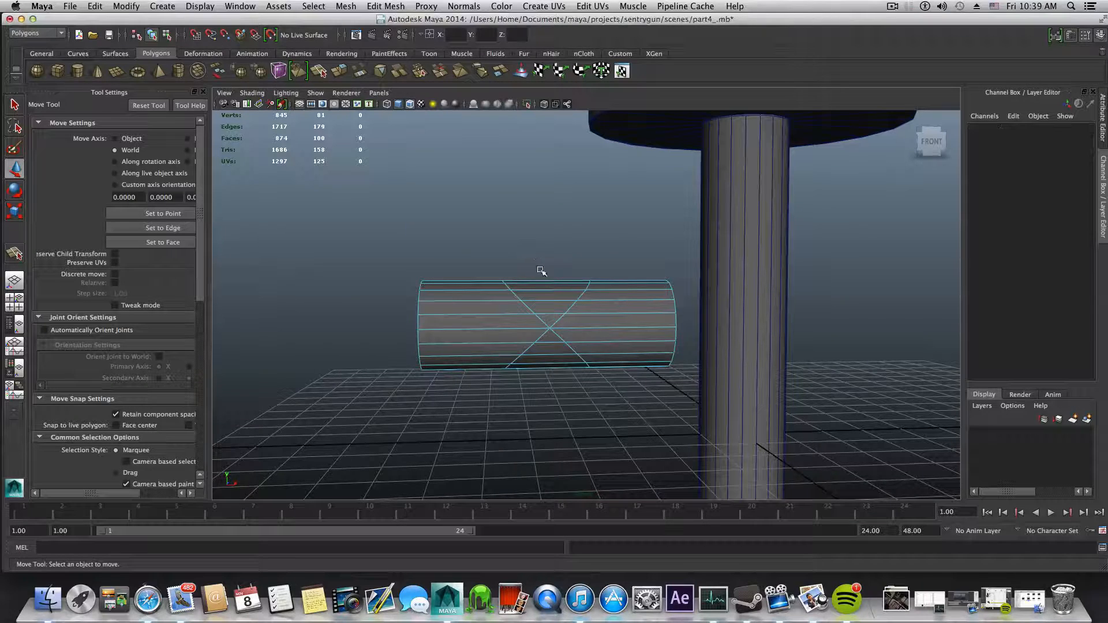
{"action": "left_click", "coordinate": [552, 306]}
{"action": "left_click_drag", "start_coordinate": [552, 316], "coordinate": [544, 311], "text": "alt"}
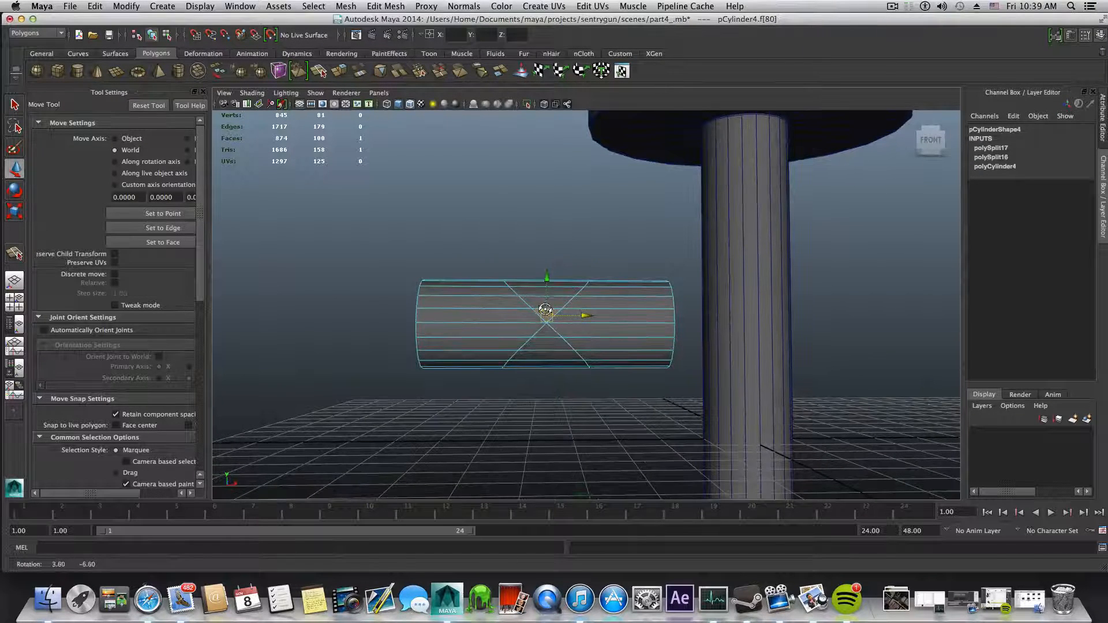
{"action": "double_click", "coordinate": [552, 303], "text": "shift"}
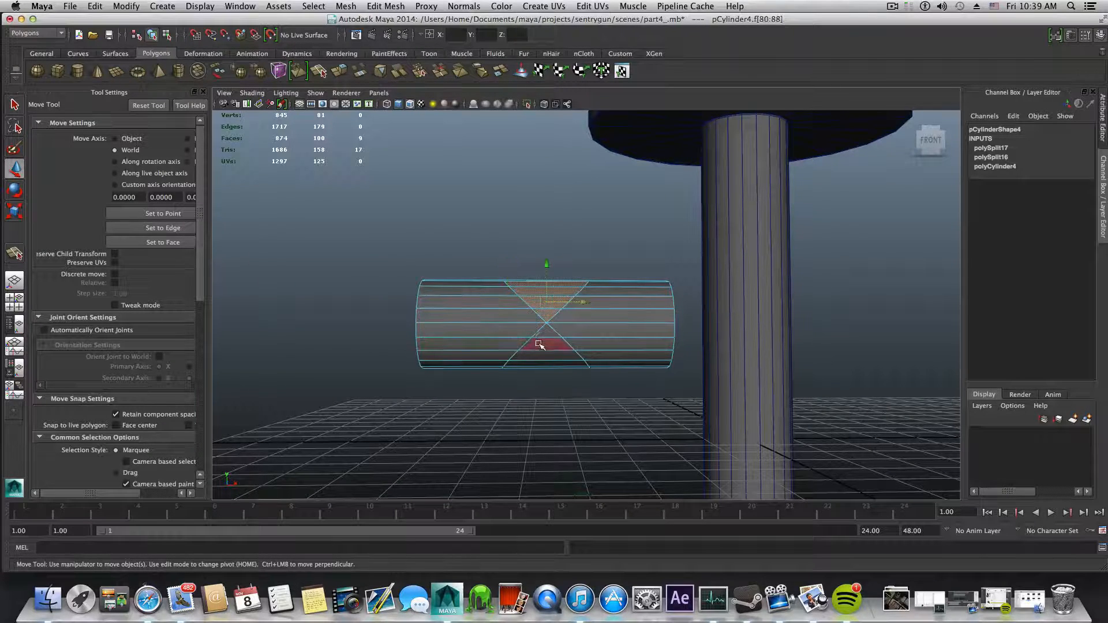
{"action": "left_click_drag", "start_coordinate": [546, 335], "coordinate": [547, 389], "text": "shift"}
{"action": "left_click_drag", "start_coordinate": [568, 393], "coordinate": [774, 382], "text": "alt"}
{"action": "left_click", "coordinate": [629, 307], "text": "shift"}
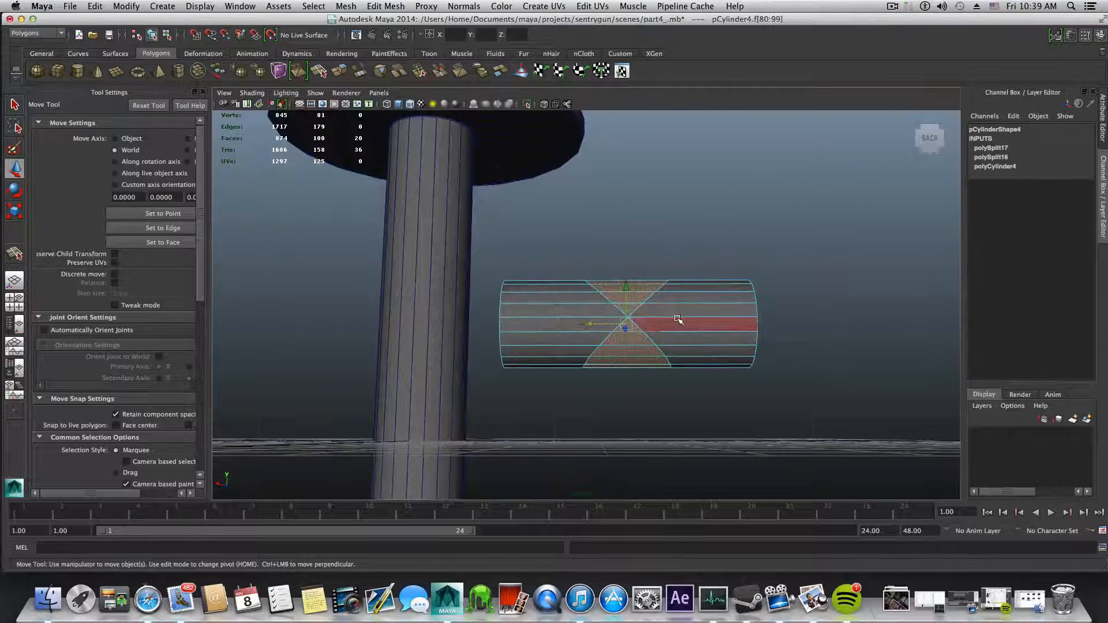
{"action": "left_click_drag", "start_coordinate": [680, 317], "coordinate": [457, 343], "text": "alt"}
{"action": "key", "text": "Delete"}
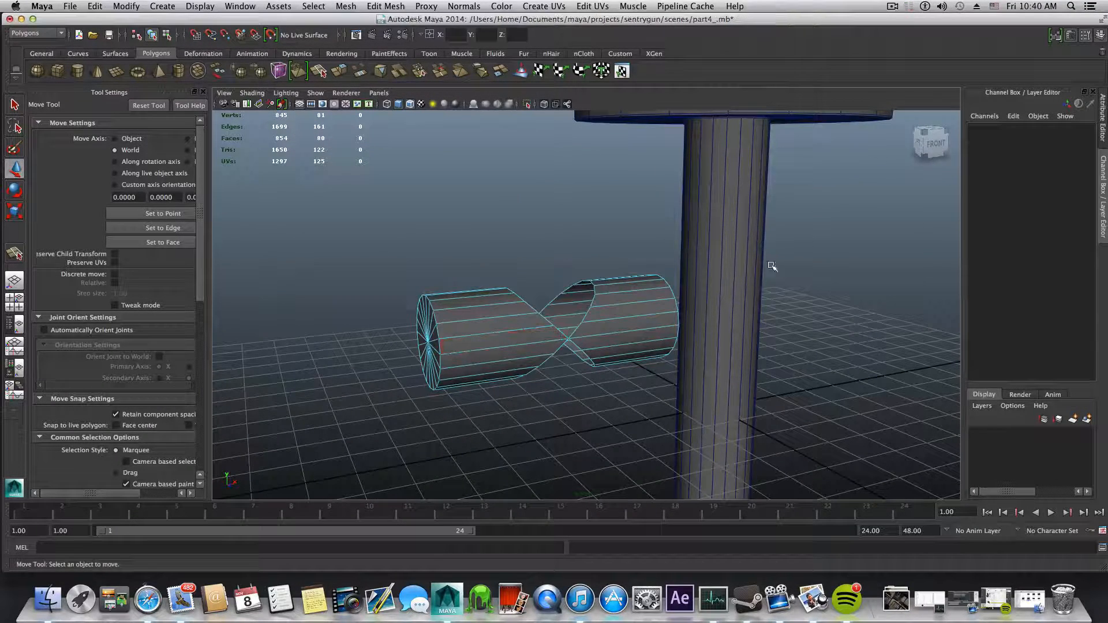
Step: Return the cut crossing cylinder to the central pillar by setting its Translate X to 0
{"action": "left_click", "coordinate": [1098, 37]}
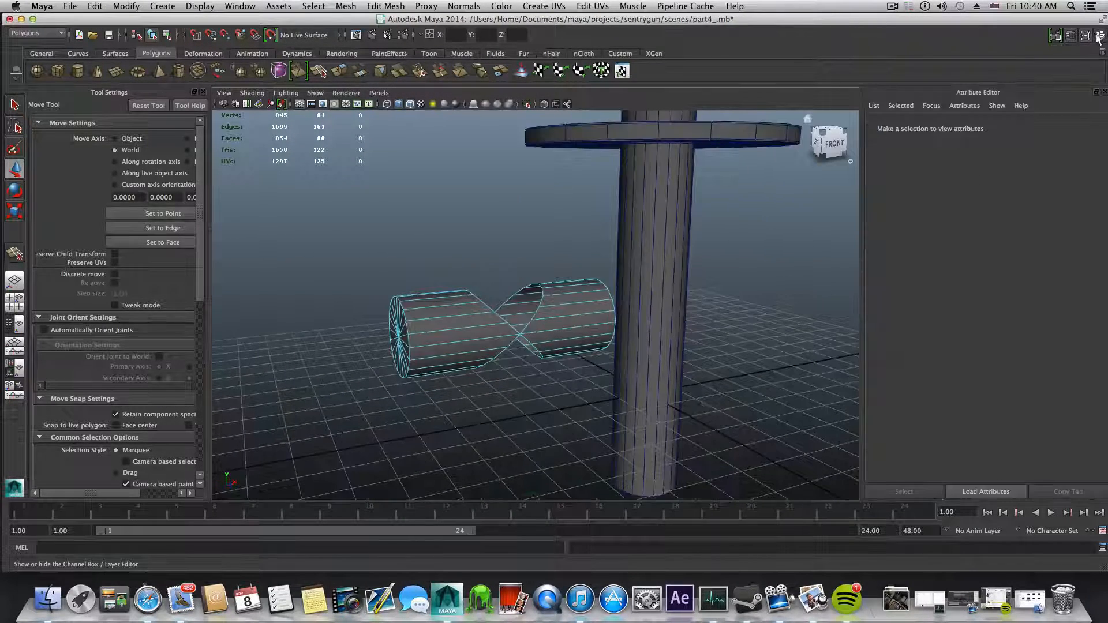
{"action": "left_click", "coordinate": [1098, 37]}
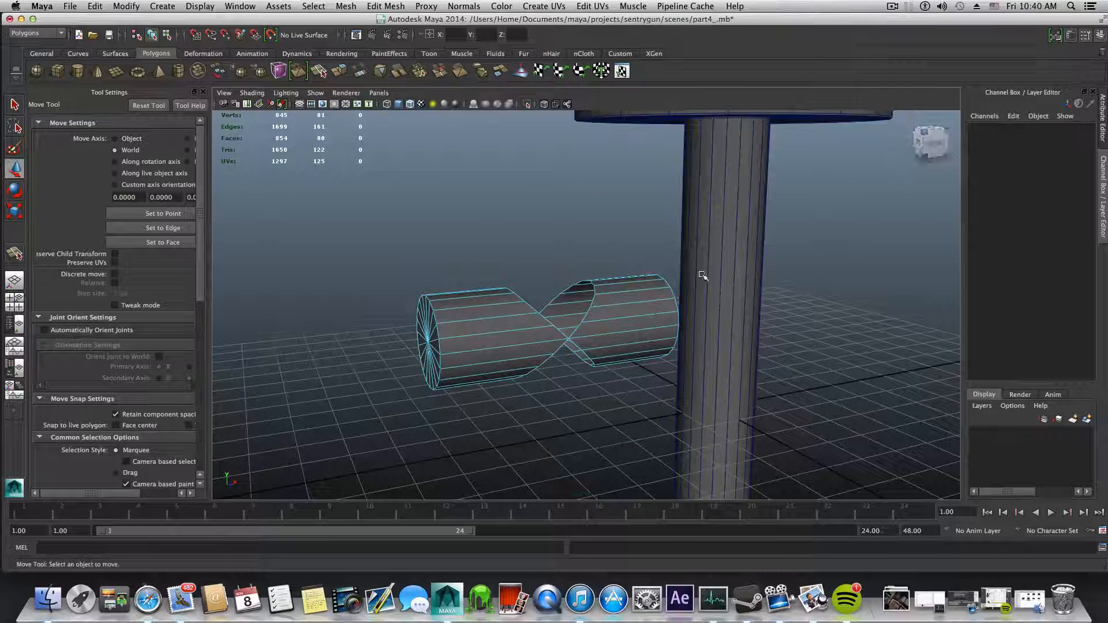
{"action": "key", "text": "F8"}
{"action": "key", "text": "F8"}
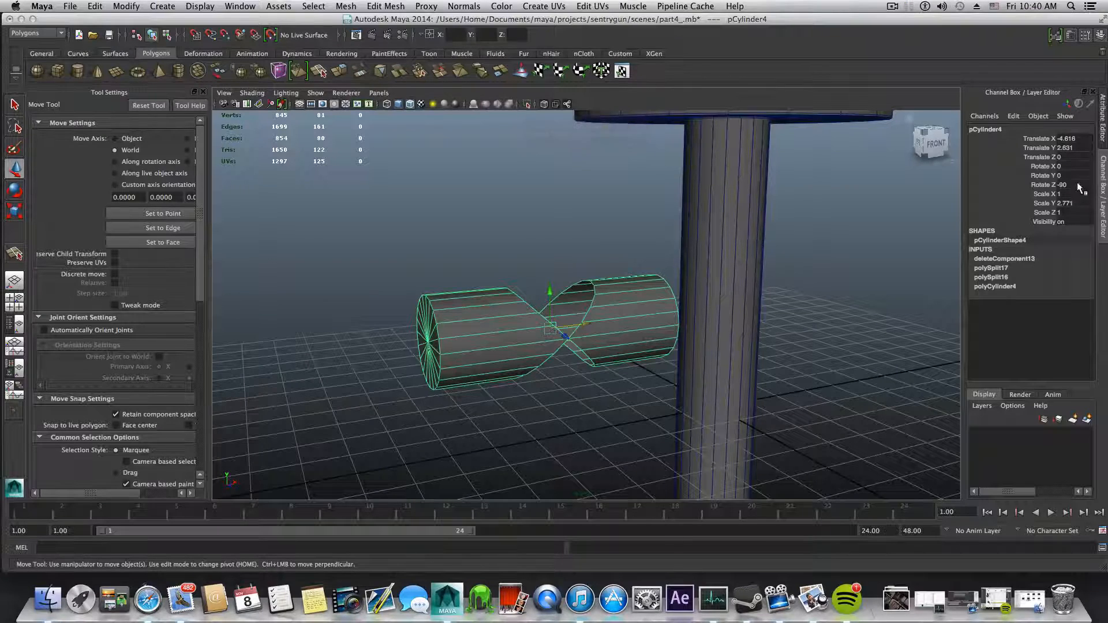
{"action": "left_click", "coordinate": [1068, 139]}
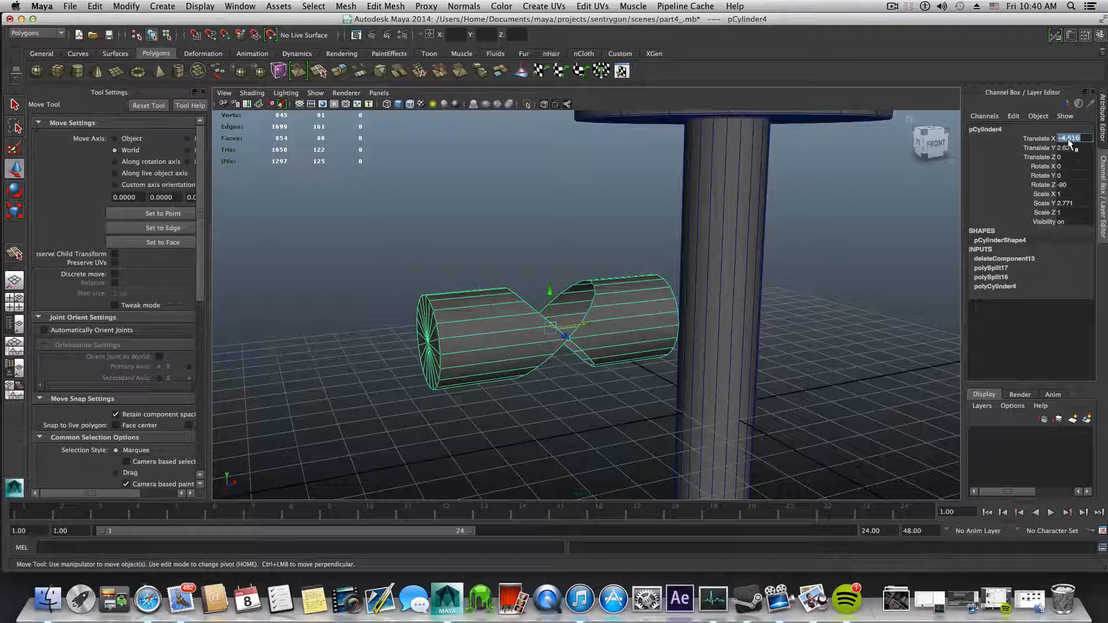
{"action": "type", "text": "0"}
{"action": "key", "text": "Return"}
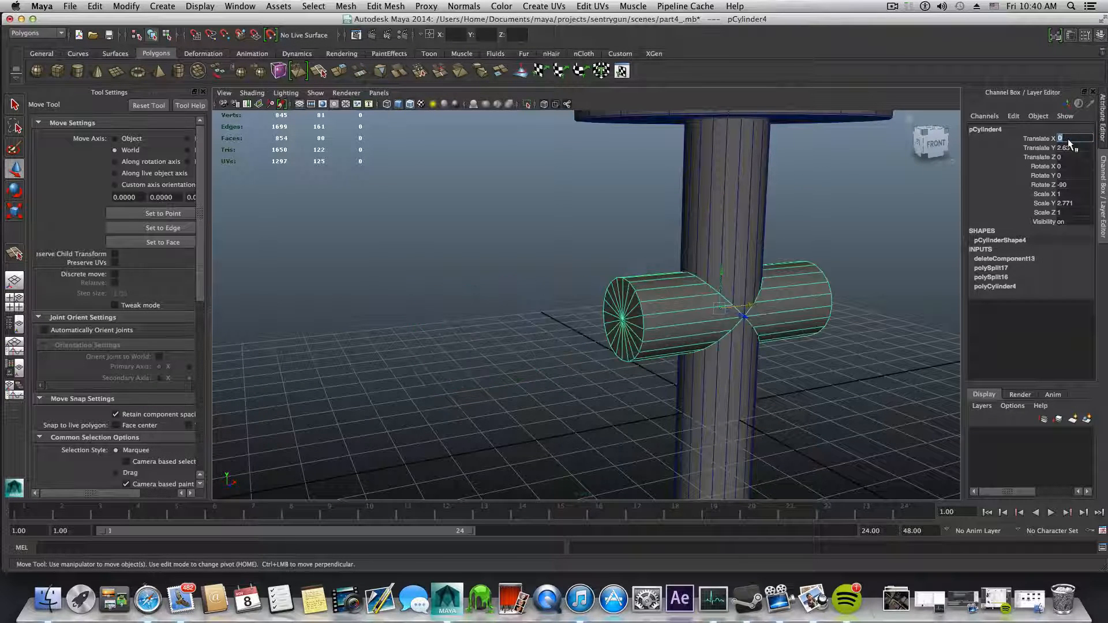
Step: Split the central pillar with the Interactive Split Tool from the front centre up the right arm's upper seam, placing points at the pillar's edges
{"action": "left_click_drag", "start_coordinate": [865, 282], "coordinate": [677, 248], "text": "alt"}
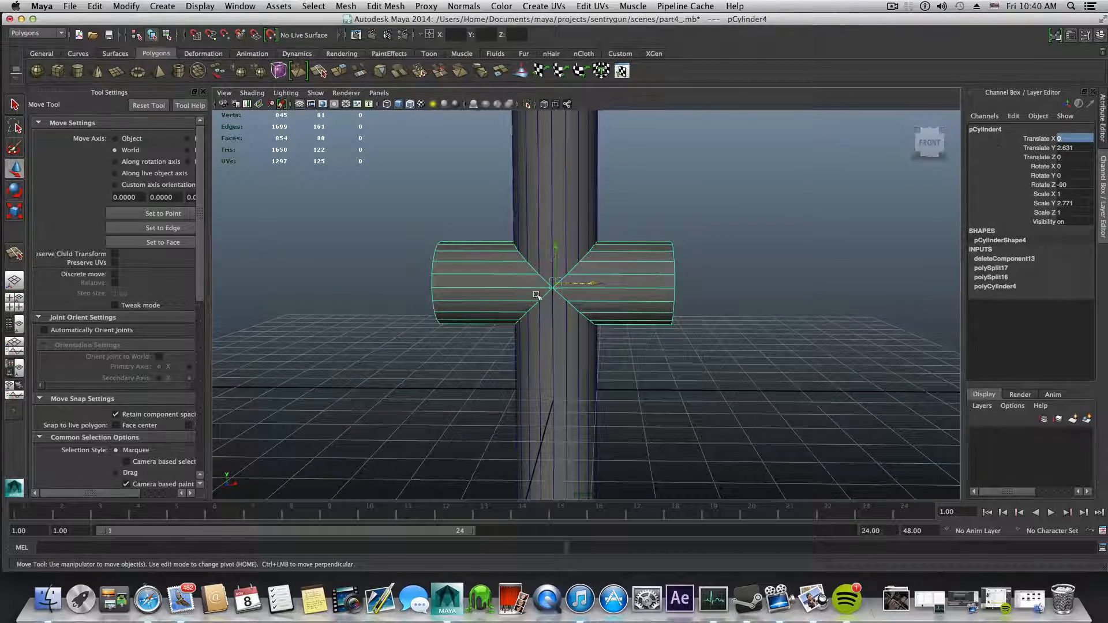
{"action": "right_click_drag", "start_coordinate": [539, 297], "coordinate": [648, 257], "text": "alt"}
{"action": "left_click", "coordinate": [615, 265]}
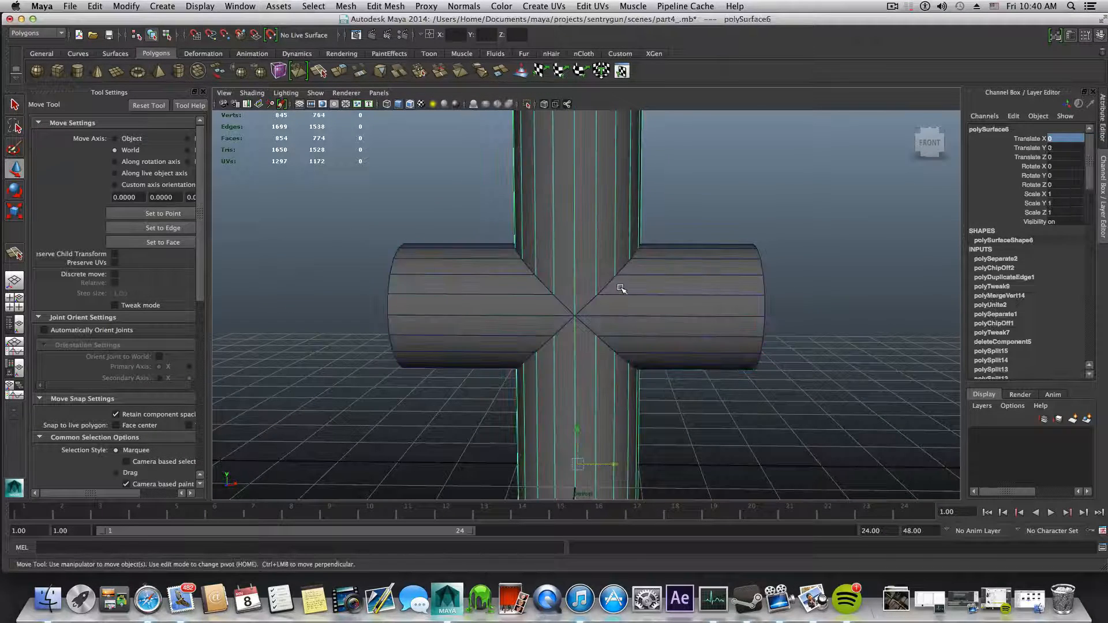
{"action": "left_click", "coordinate": [408, 6]}
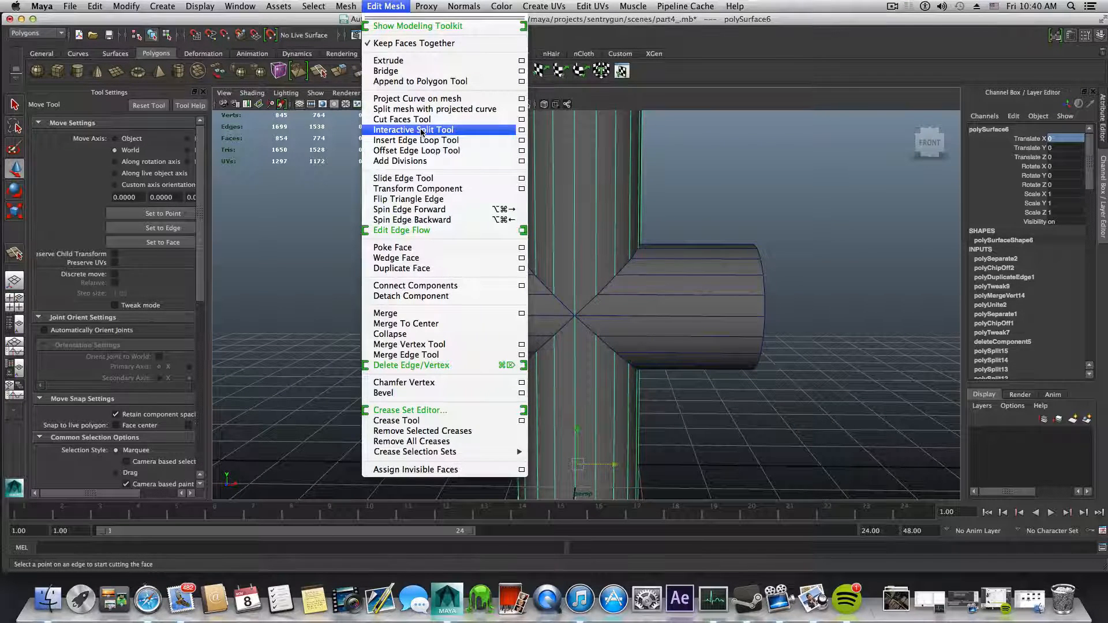
{"action": "left_click", "coordinate": [417, 131]}
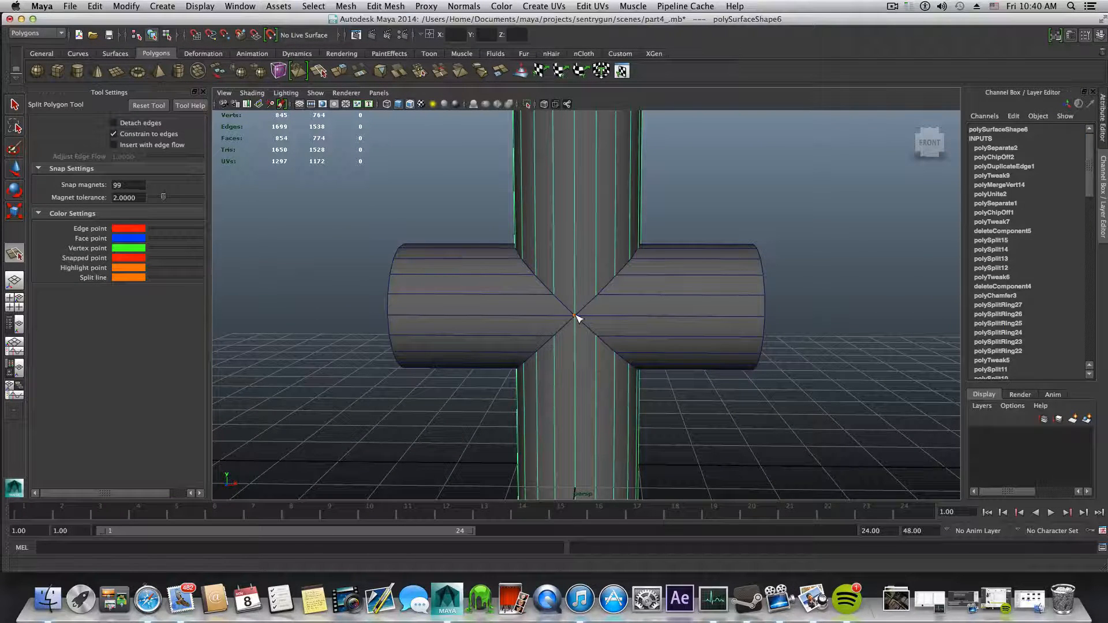
{"action": "left_click", "coordinate": [576, 316]}
{"action": "left_click", "coordinate": [596, 297]}
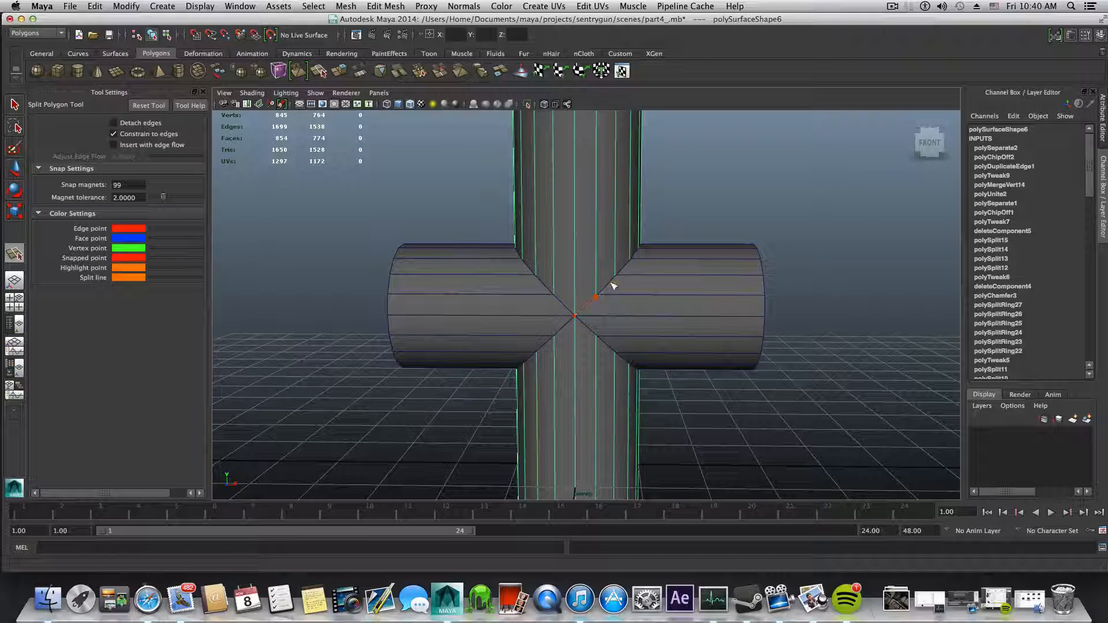
{"action": "left_click", "coordinate": [616, 277]}
{"action": "right_click_drag", "start_coordinate": [610, 277], "coordinate": [799, 307], "text": "alt"}
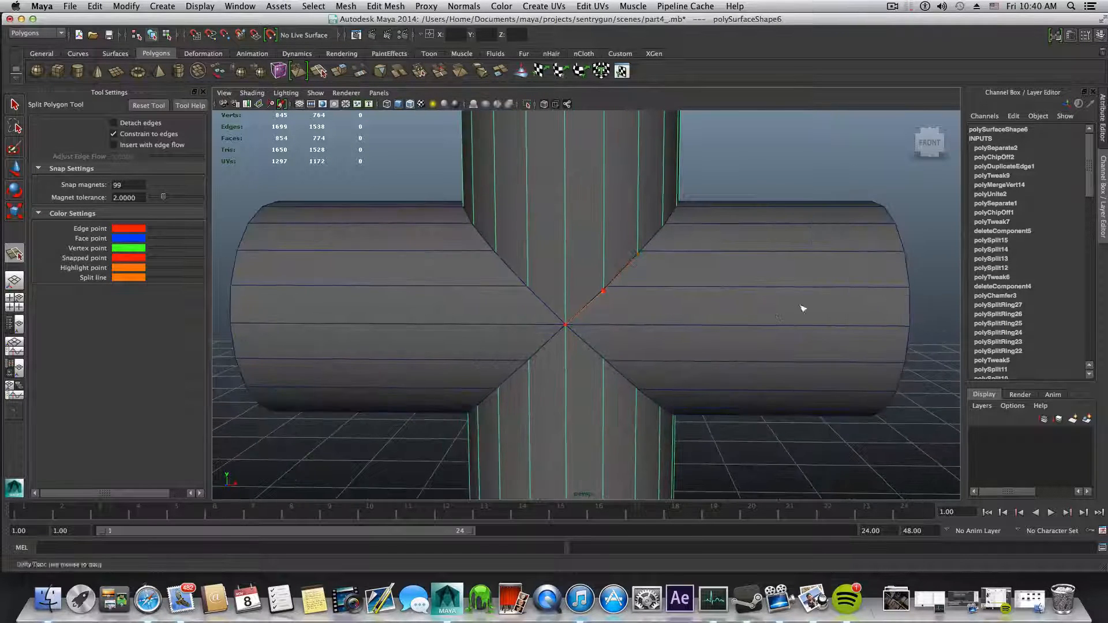
{"action": "middle_click_drag", "start_coordinate": [798, 306], "coordinate": [737, 383], "text": "alt"}
{"action": "left_click", "coordinate": [595, 328]}
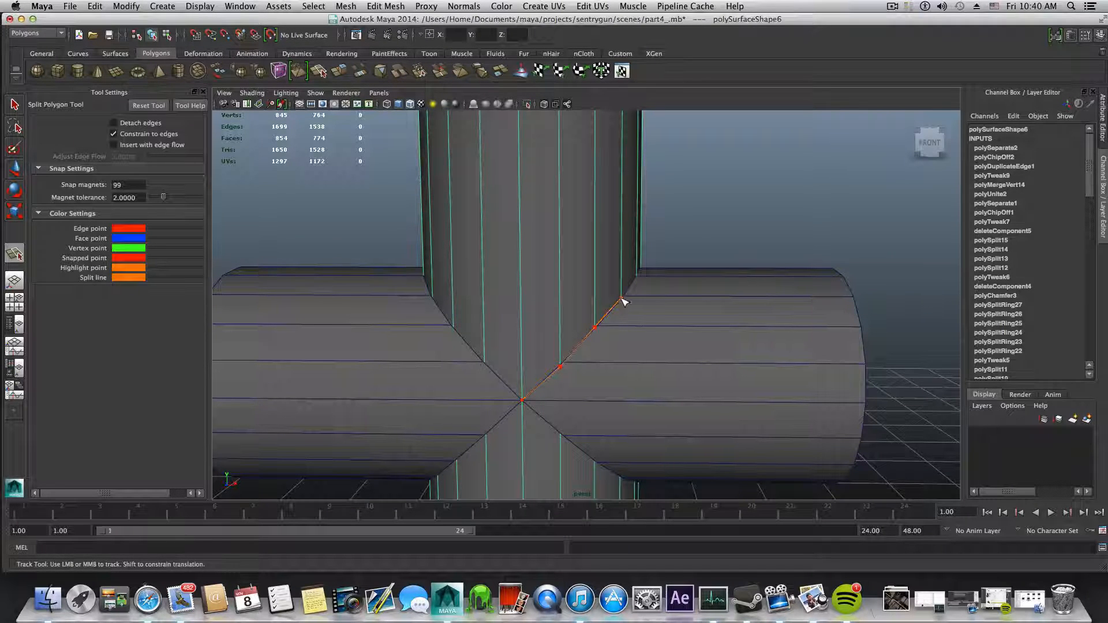
Step: Continue the pillar's split over the top of the right arm, placing points where the pillar's edges meet it
{"action": "left_click_drag", "start_coordinate": [633, 305], "coordinate": [548, 356], "text": "alt"}
{"action": "left_click", "coordinate": [555, 343]}
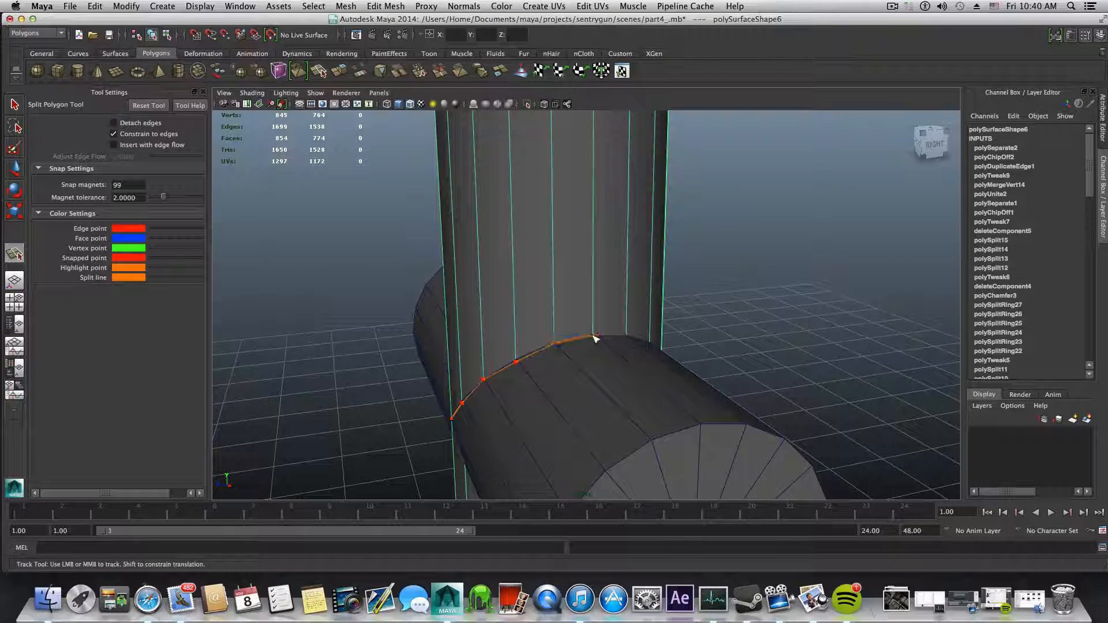
{"action": "left_click", "coordinate": [593, 336]}
Step: Extend the pillar's split down the same arm's rear upper seam to the back centre
{"action": "left_click_drag", "start_coordinate": [633, 340], "coordinate": [490, 329], "text": "alt"}
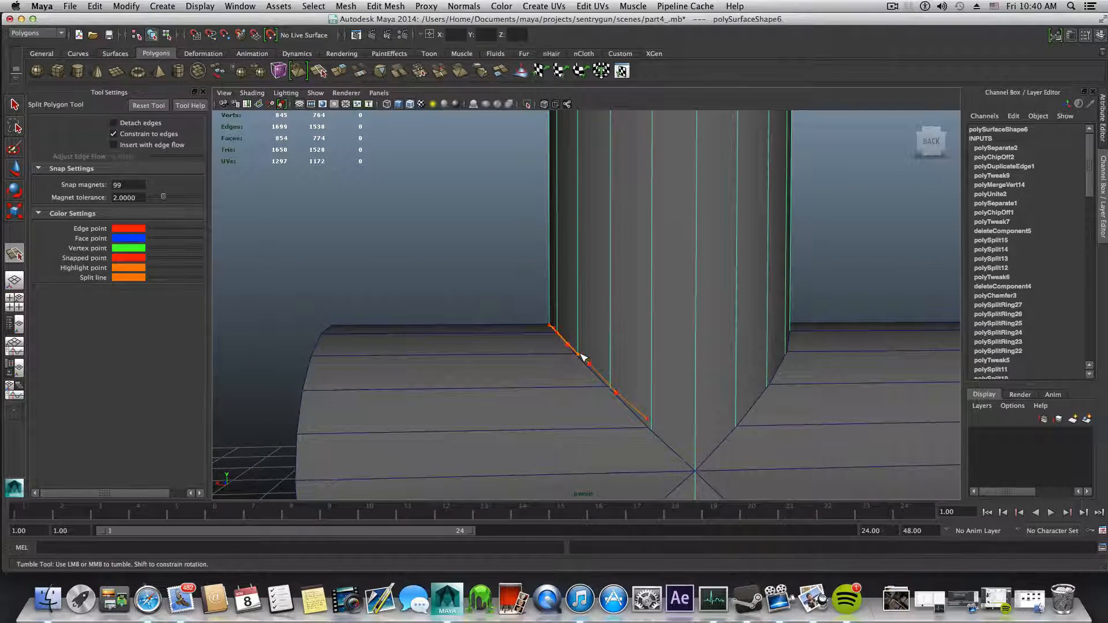
{"action": "left_click_drag", "start_coordinate": [584, 356], "coordinate": [623, 383], "text": "alt"}
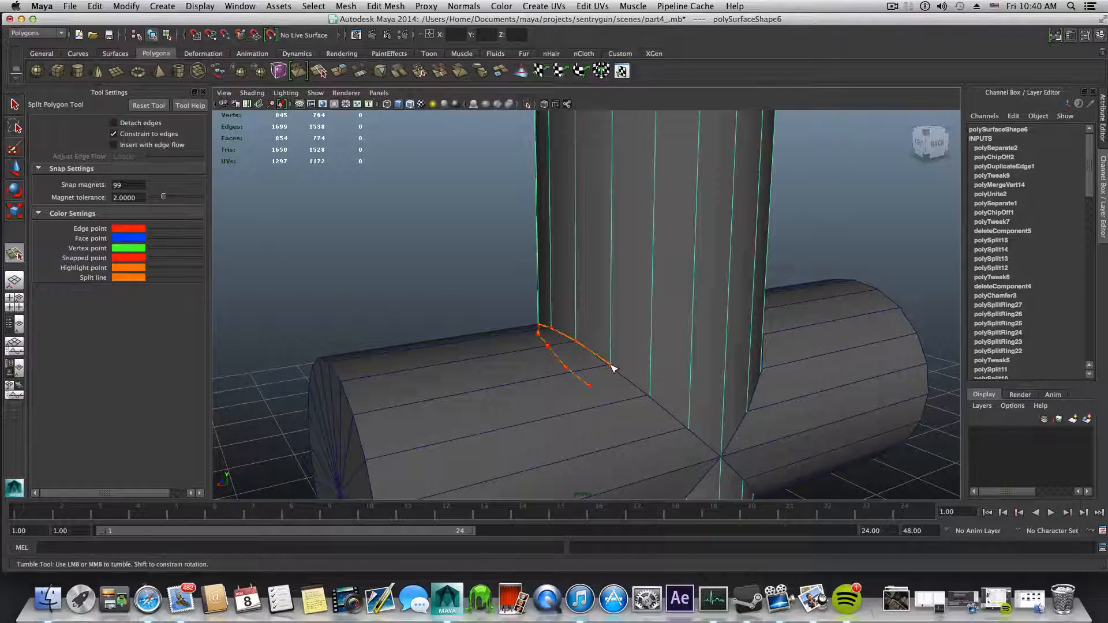
{"action": "left_click", "coordinate": [612, 367]}
{"action": "left_click_drag", "start_coordinate": [666, 425], "coordinate": [604, 383], "text": "alt"}
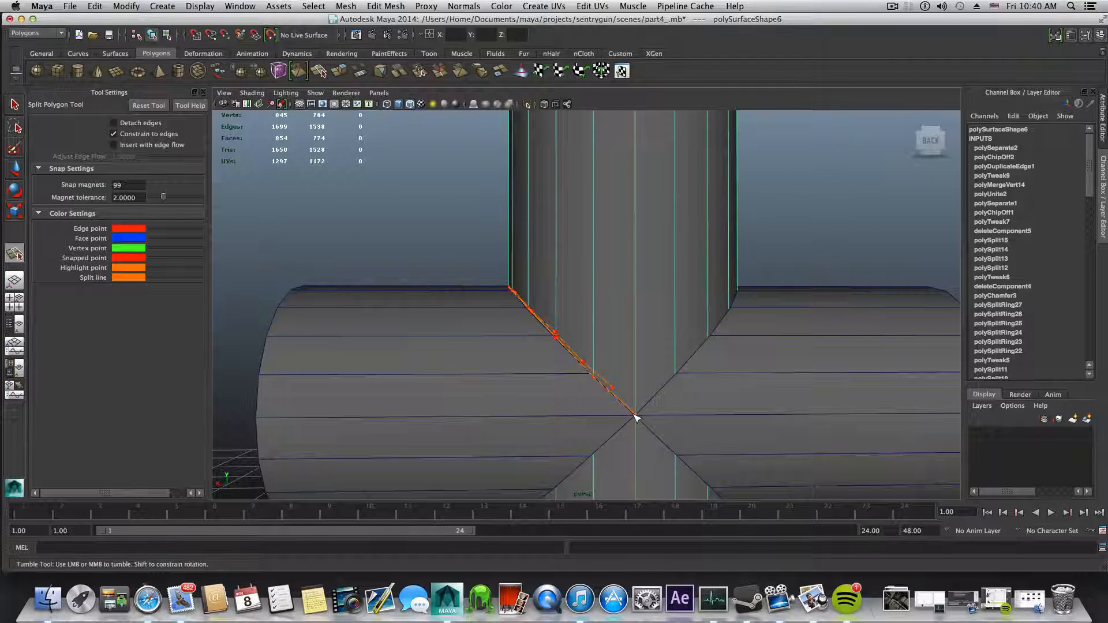
{"action": "middle_click_drag", "start_coordinate": [633, 423], "coordinate": [609, 321], "text": "alt"}
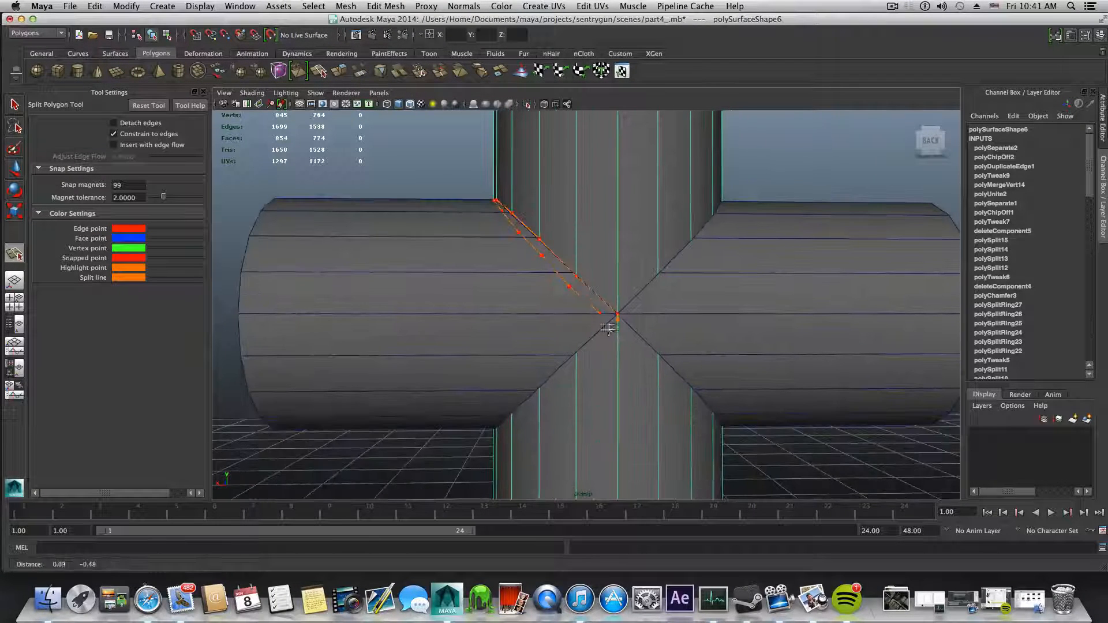
{"action": "left_click", "coordinate": [617, 315]}
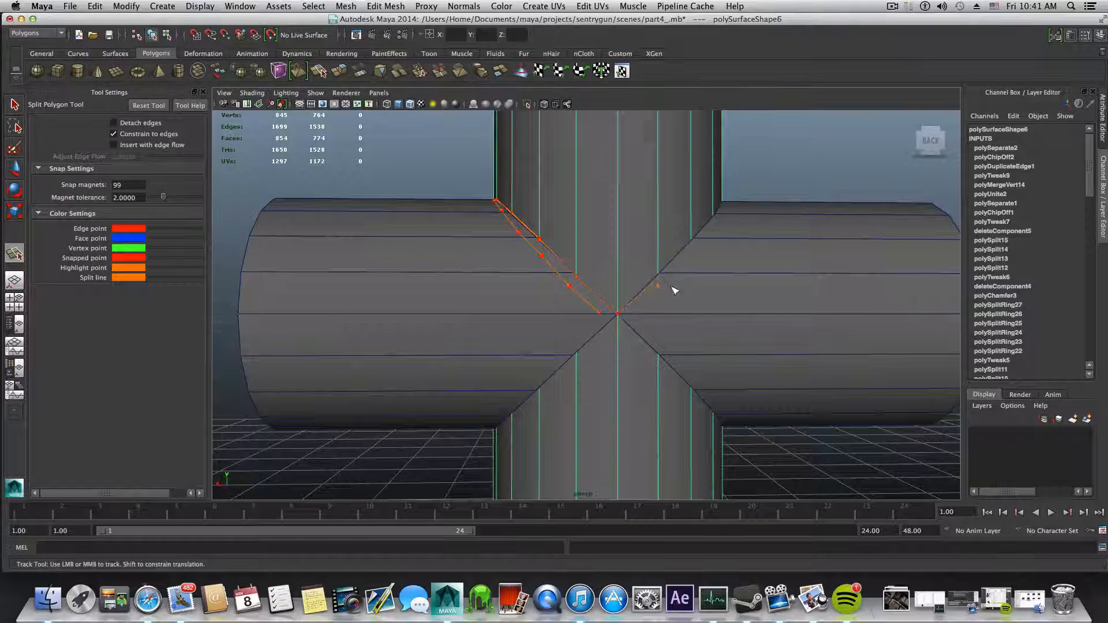
Step: Continue the pillar's split from the back centre up the left arm's rear upper seam and over its top, placing points at the pillar's edges
{"action": "left_click_drag", "start_coordinate": [673, 292], "coordinate": [636, 295], "text": "alt"}
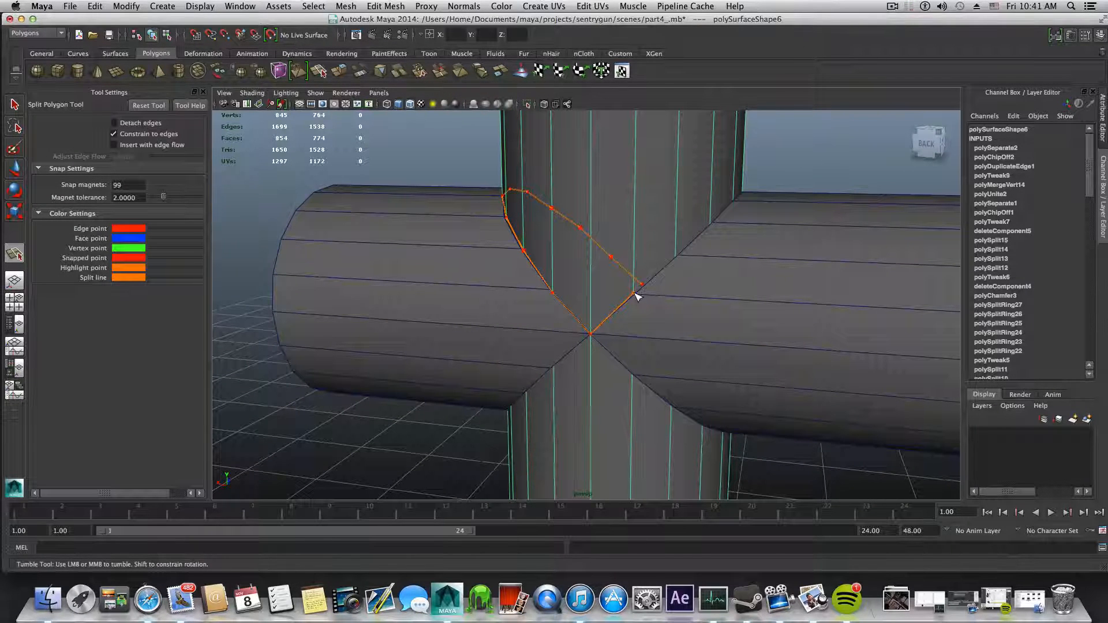
{"action": "left_click", "coordinate": [634, 295]}
{"action": "left_click", "coordinate": [675, 257]}
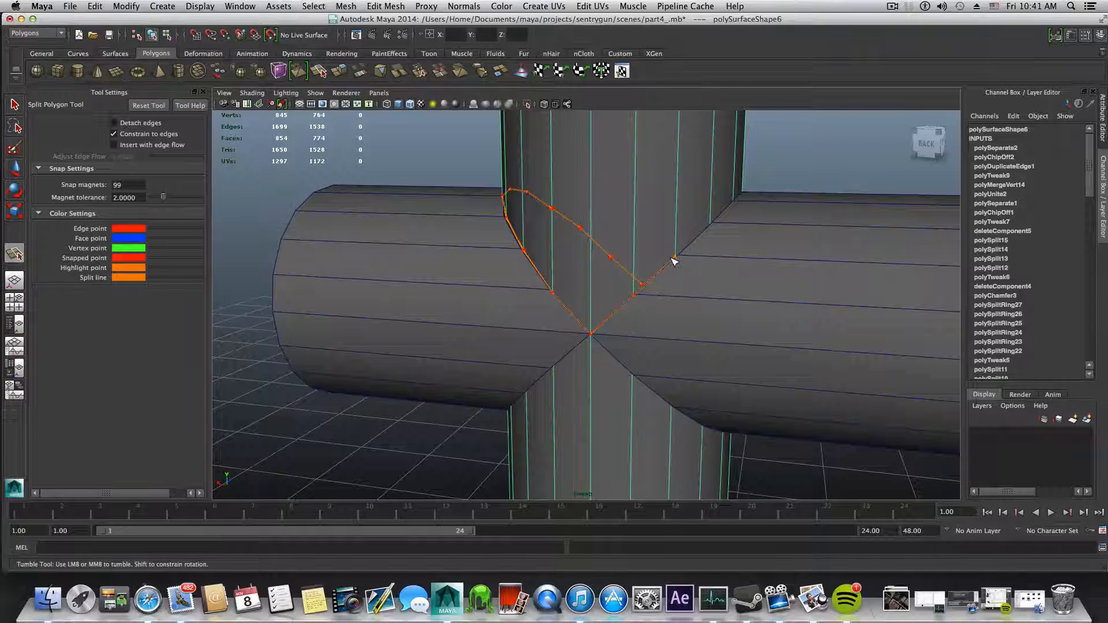
{"action": "left_click", "coordinate": [710, 226]}
{"action": "left_click_drag", "start_coordinate": [725, 223], "coordinate": [631, 240], "text": "alt"}
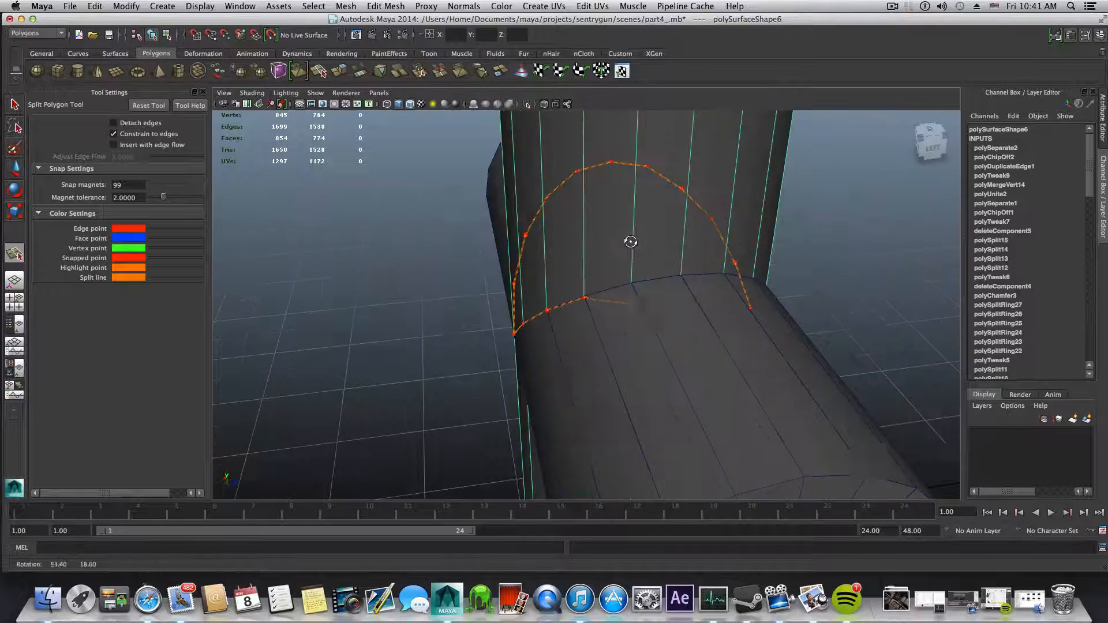
{"action": "left_click", "coordinate": [635, 283]}
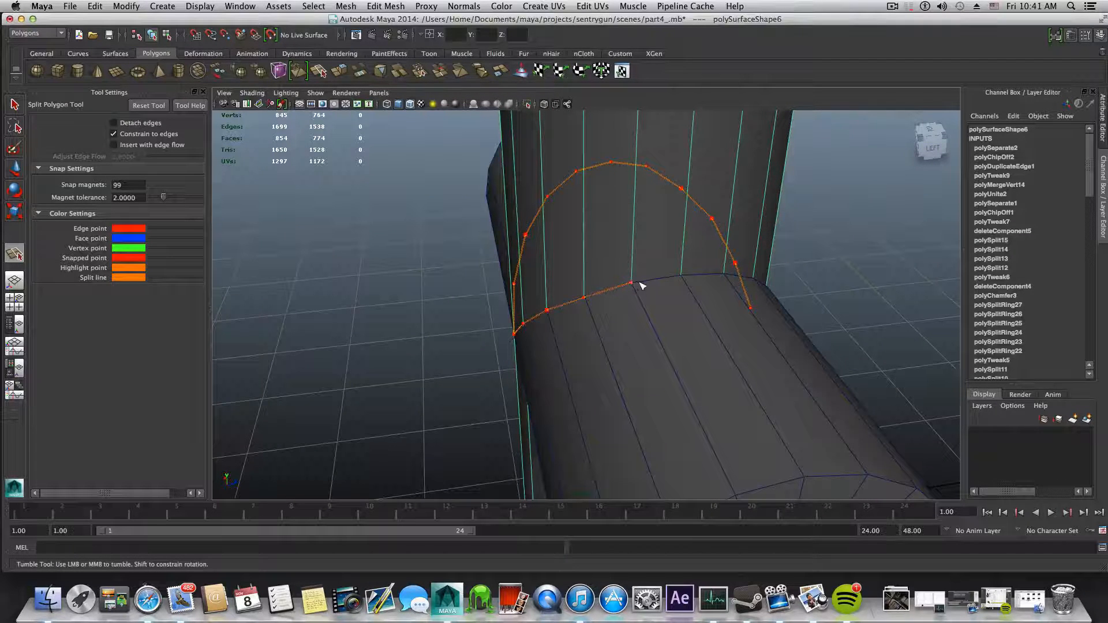
{"action": "left_click", "coordinate": [679, 277]}
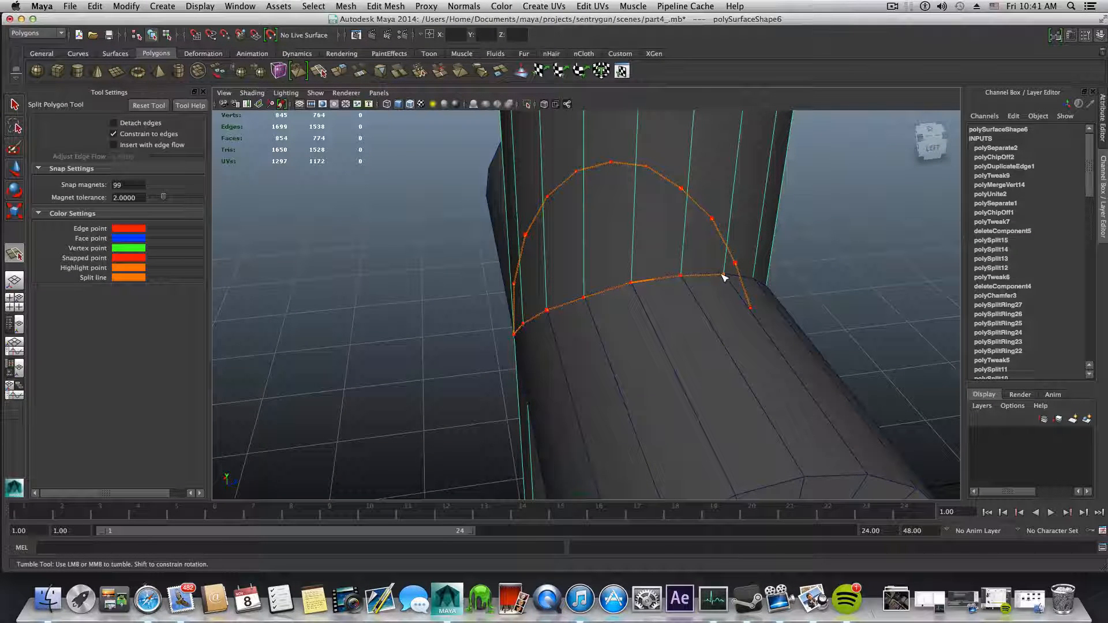
Step: Bring the pillar's split down the left arm's front upper seam to its starting point at the front centre and complete it
{"action": "left_click_drag", "start_coordinate": [730, 289], "coordinate": [566, 299], "text": "alt"}
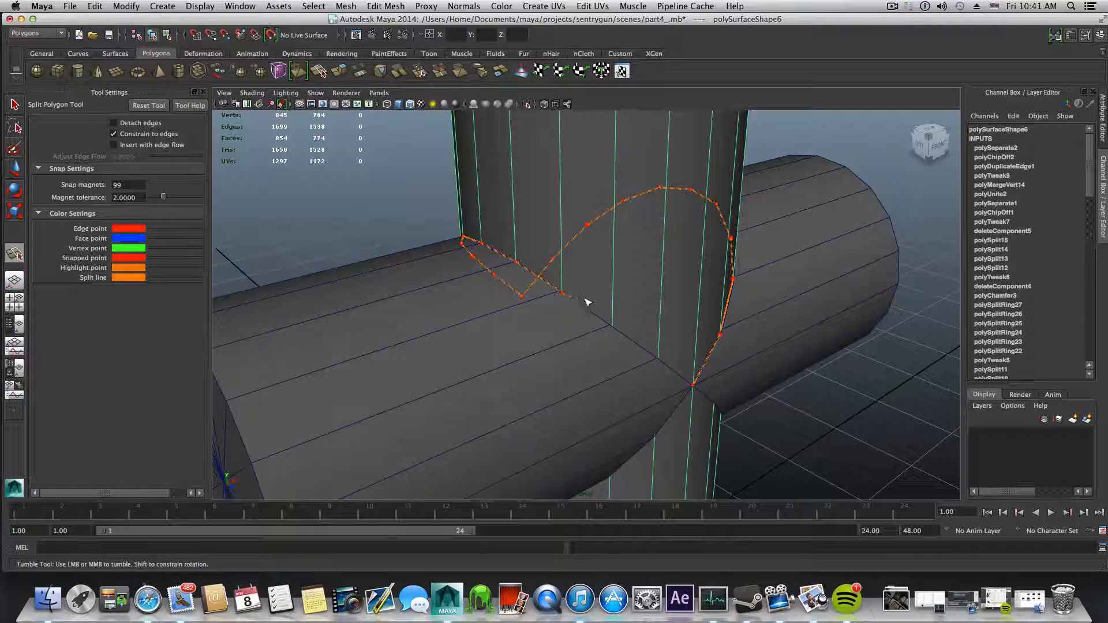
{"action": "left_click", "coordinate": [612, 326]}
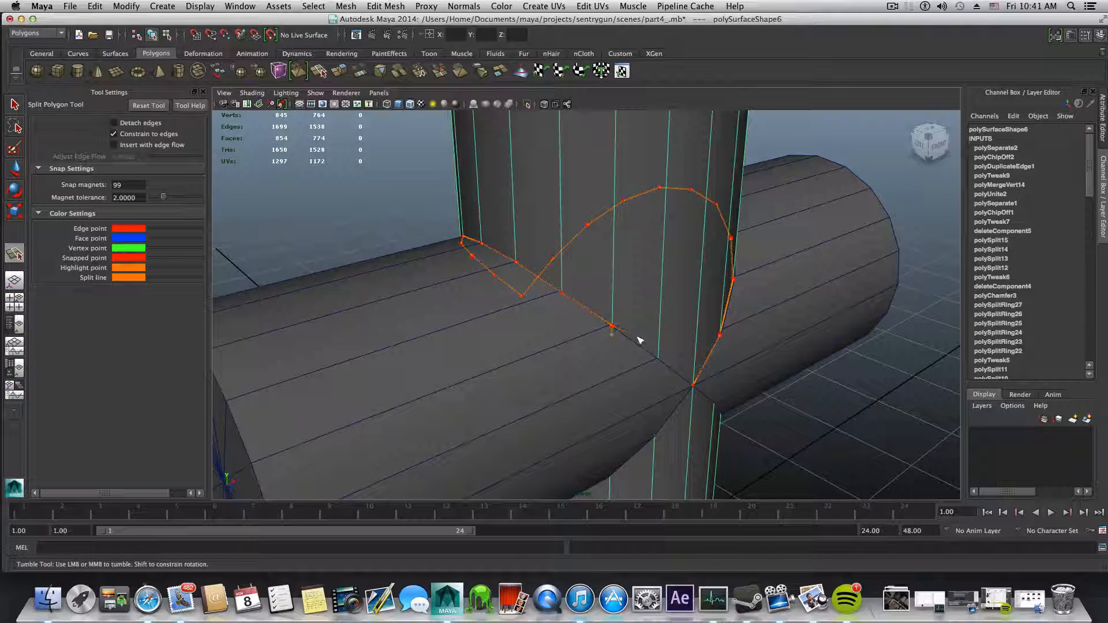
{"action": "left_click", "coordinate": [660, 360]}
{"action": "left_click_drag", "start_coordinate": [669, 383], "coordinate": [611, 369], "text": "alt"}
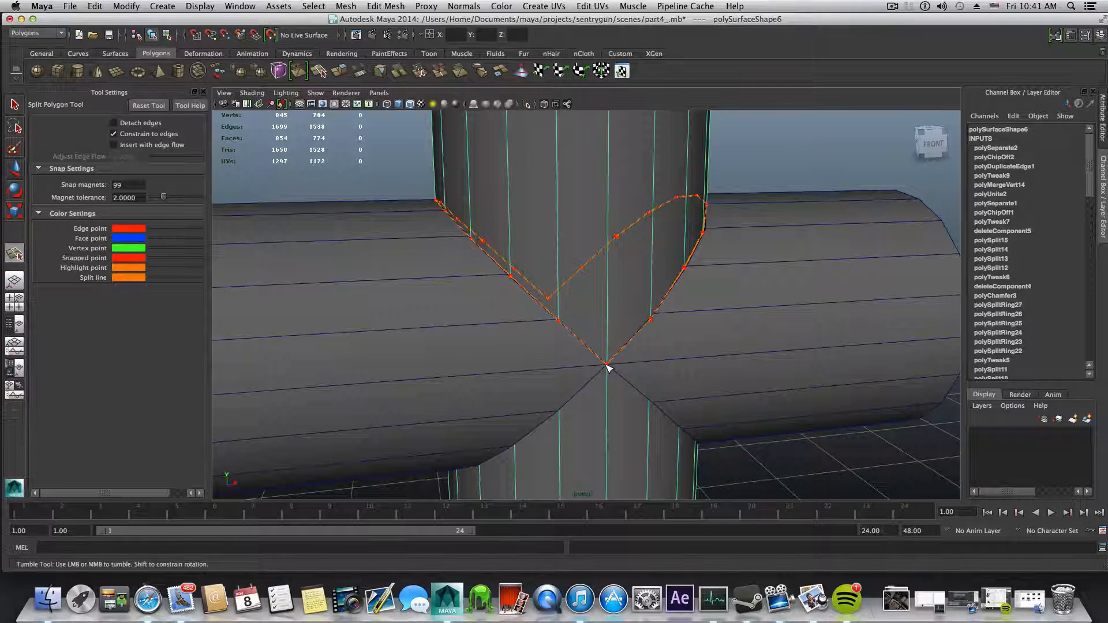
{"action": "left_click", "coordinate": [607, 364]}
{"action": "key", "text": "w"}
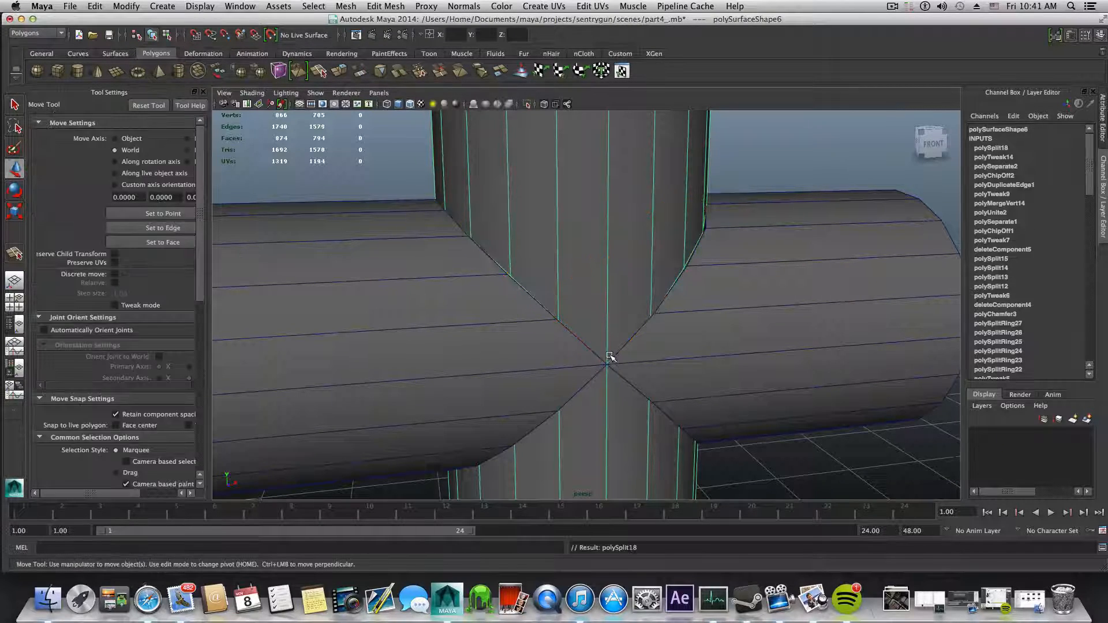
{"action": "scroll", "coordinate": [611, 357], "scroll_direction": "down", "scroll_amount": 5}
{"action": "left_click_drag", "start_coordinate": [600, 353], "coordinate": [574, 354], "text": "alt"}
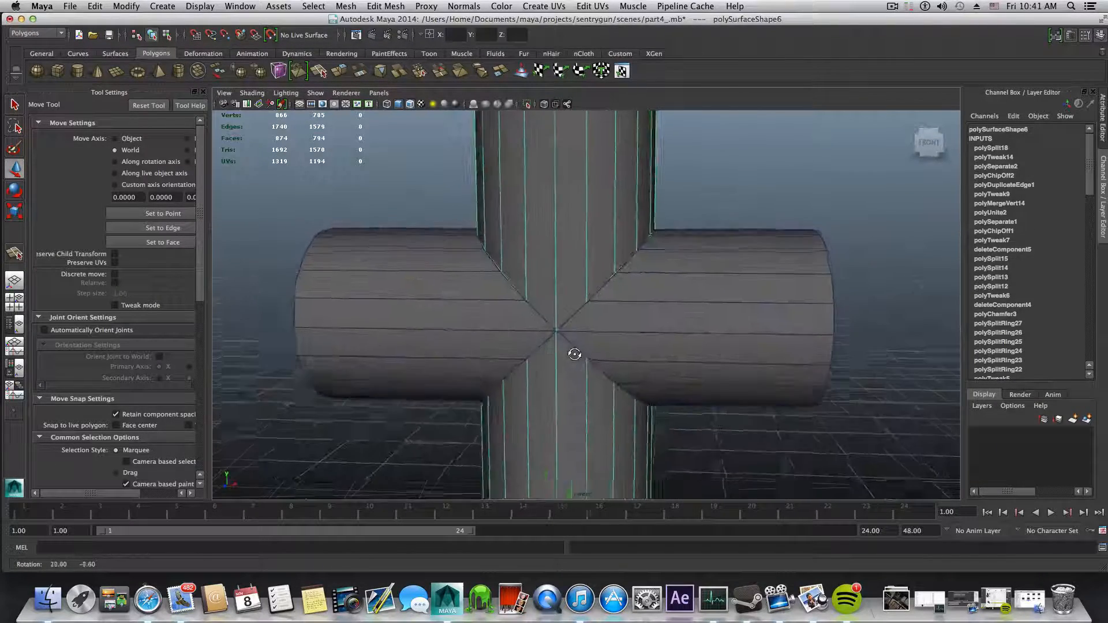
{"action": "scroll", "coordinate": [577, 349], "scroll_direction": "up", "scroll_amount": 6}
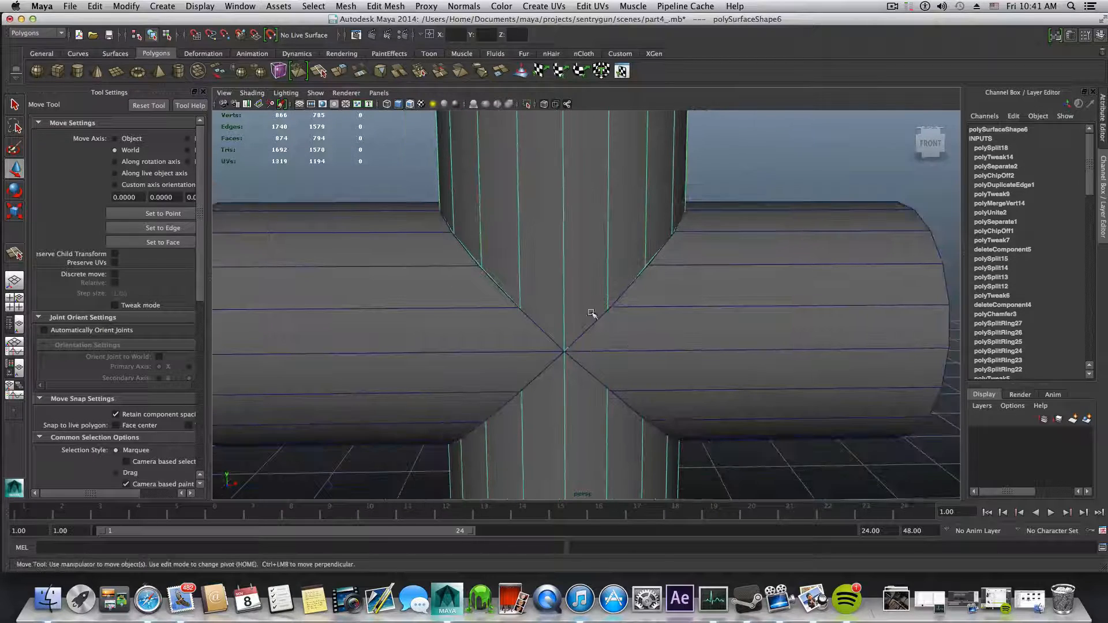
{"action": "scroll", "coordinate": [592, 333], "scroll_direction": "down", "scroll_amount": 5}
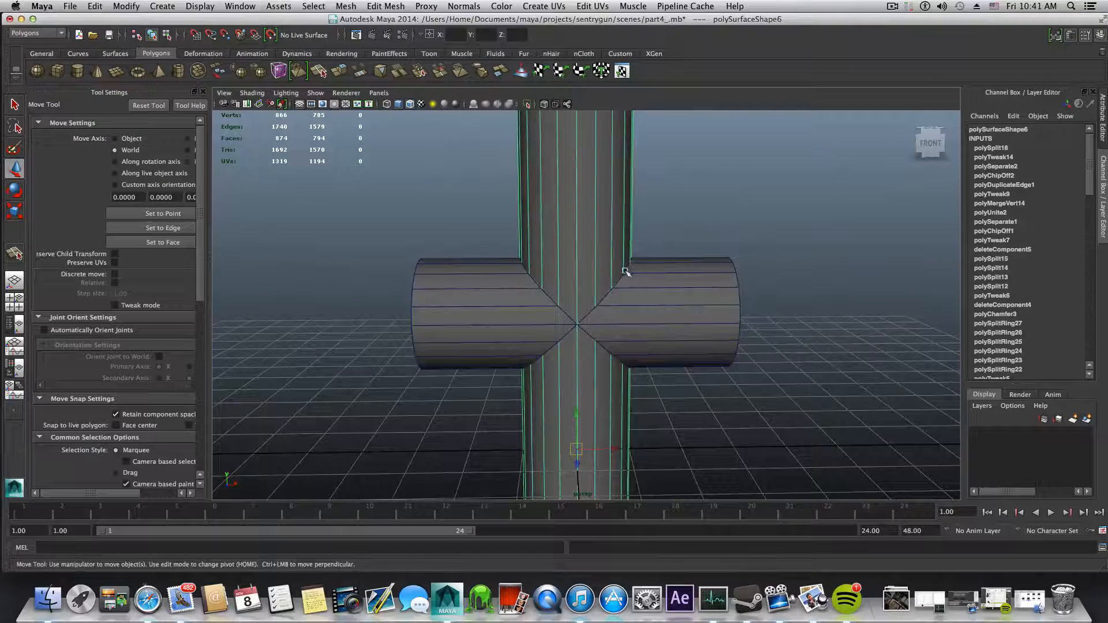
{"action": "left_click", "coordinate": [1101, 35]}
{"action": "left_click", "coordinate": [1101, 35]}
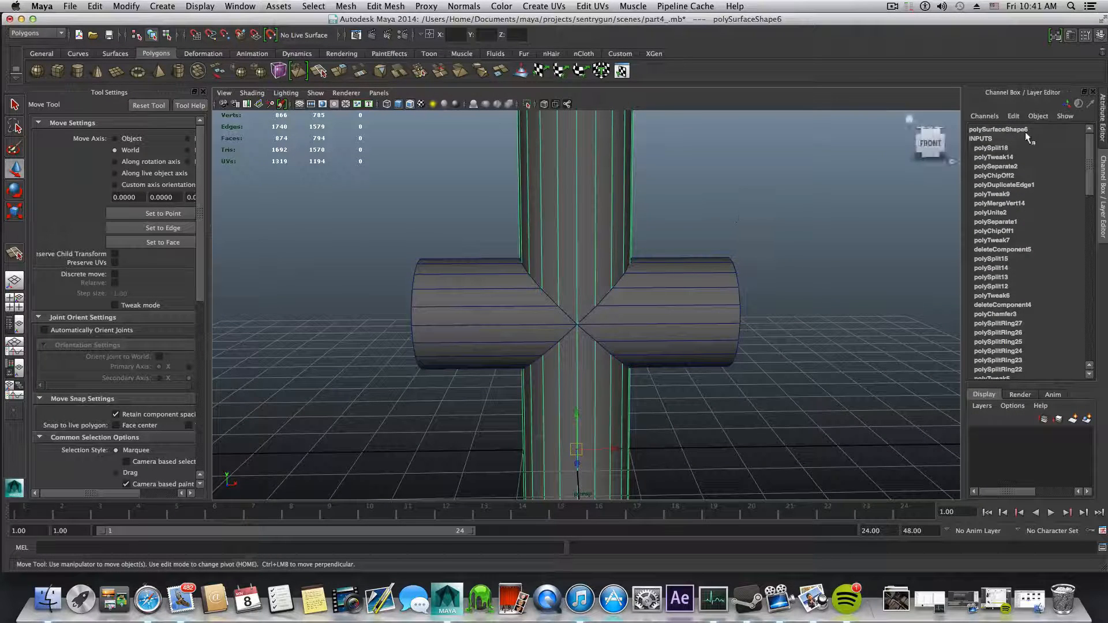
{"action": "left_click", "coordinate": [1101, 34]}
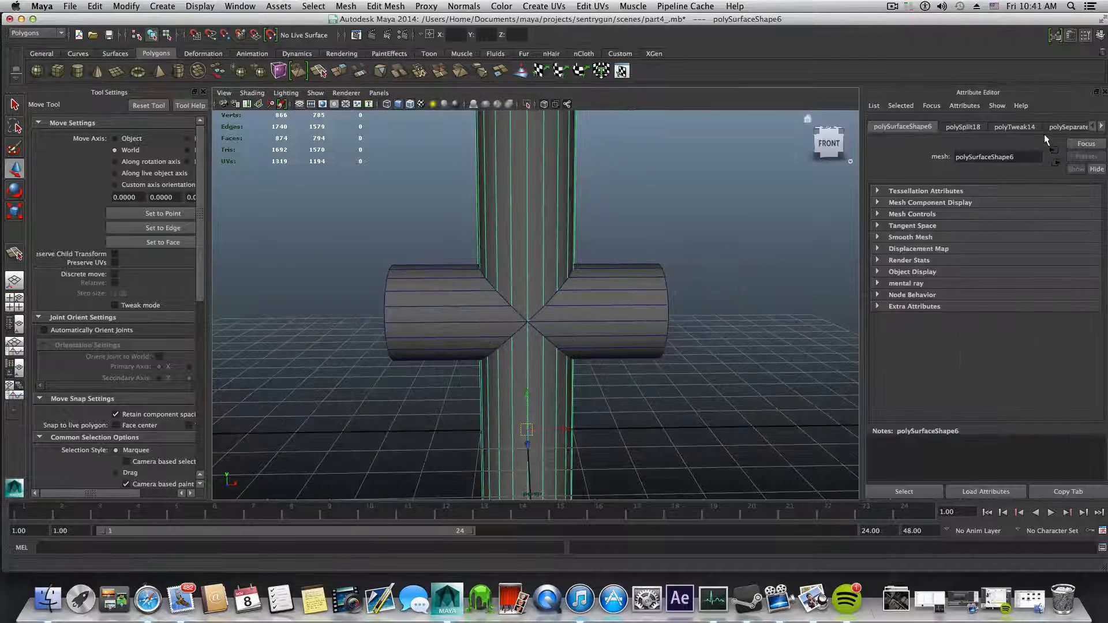
{"action": "left_click", "coordinate": [1070, 34]}
{"action": "left_click", "coordinate": [1102, 35]}
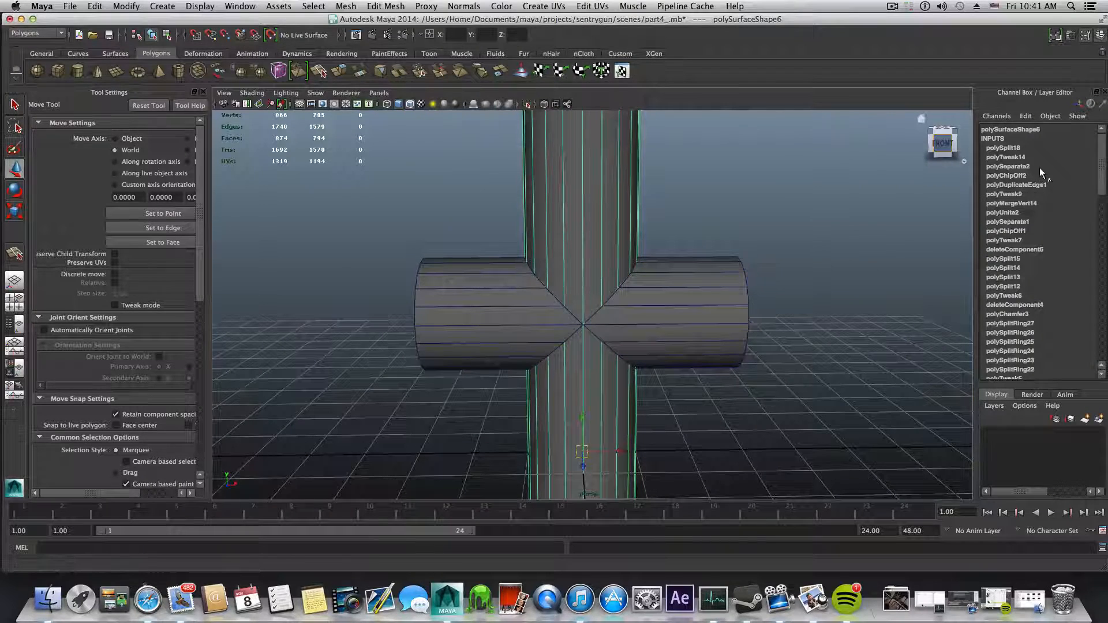
{"action": "scroll", "coordinate": [1044, 196], "scroll_direction": "down", "scroll_amount": 10}
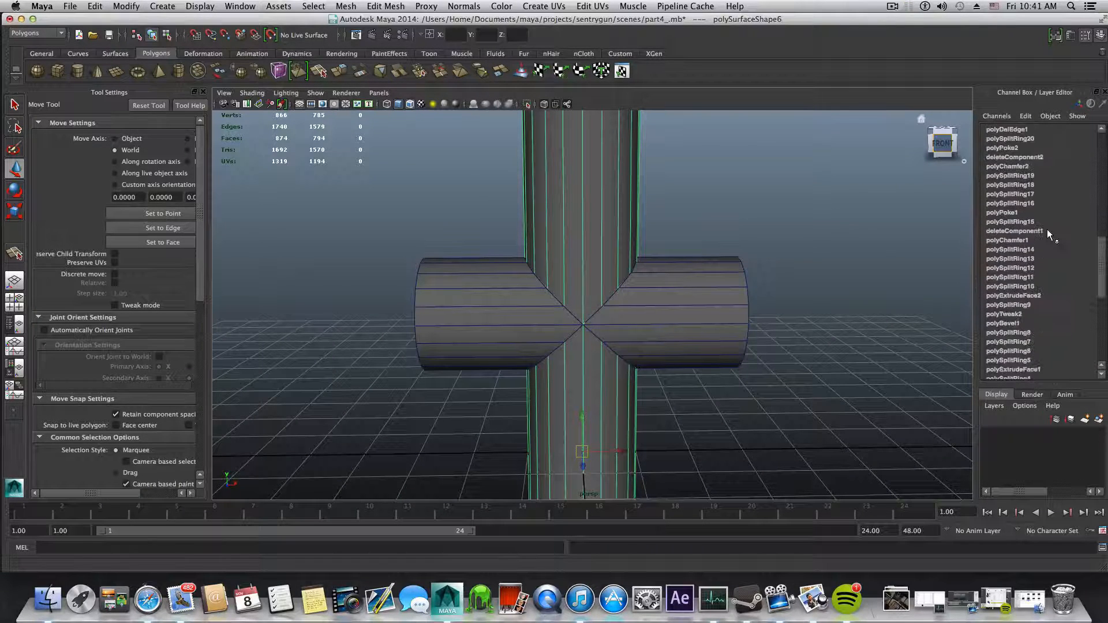
{"action": "scroll", "coordinate": [1047, 230], "scroll_direction": "up", "scroll_amount": 10}
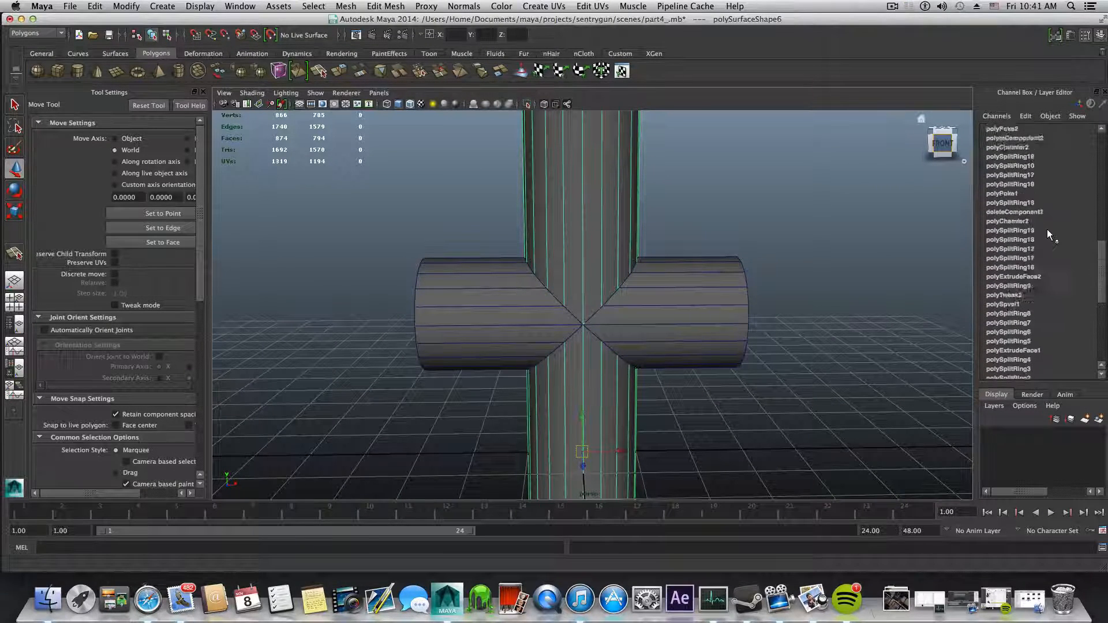
{"action": "scroll", "coordinate": [1047, 229], "scroll_direction": "up", "scroll_amount": 10}
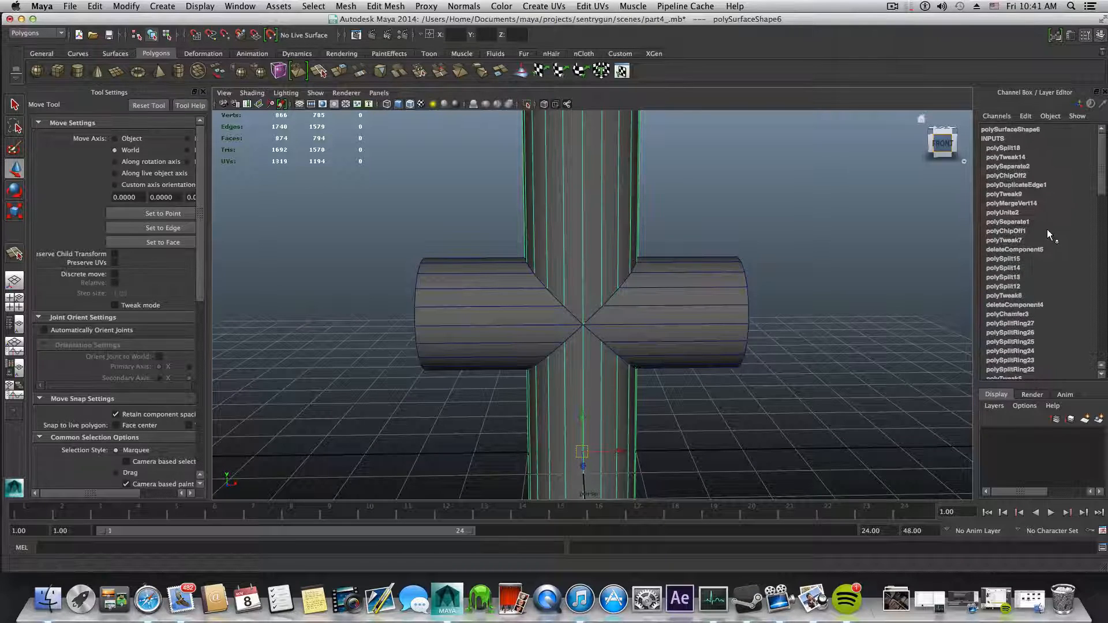
{"action": "left_click", "coordinate": [1084, 35]}
{"action": "left_click", "coordinate": [1084, 43]}
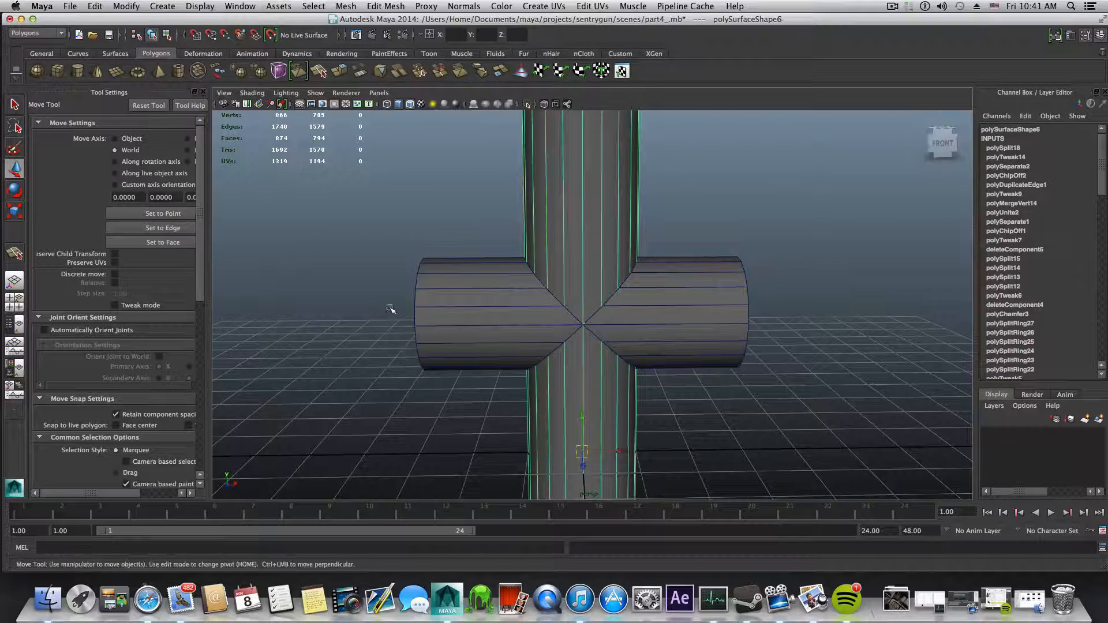
Step: Slide the crossing cylinder aside along X to inspect the pillar's split seam, and undo the move
{"action": "scroll", "coordinate": [502, 272], "scroll_direction": "down", "scroll_amount": 10}
{"action": "middle_click_drag", "start_coordinate": [584, 253], "coordinate": [567, 281], "text": "alt"}
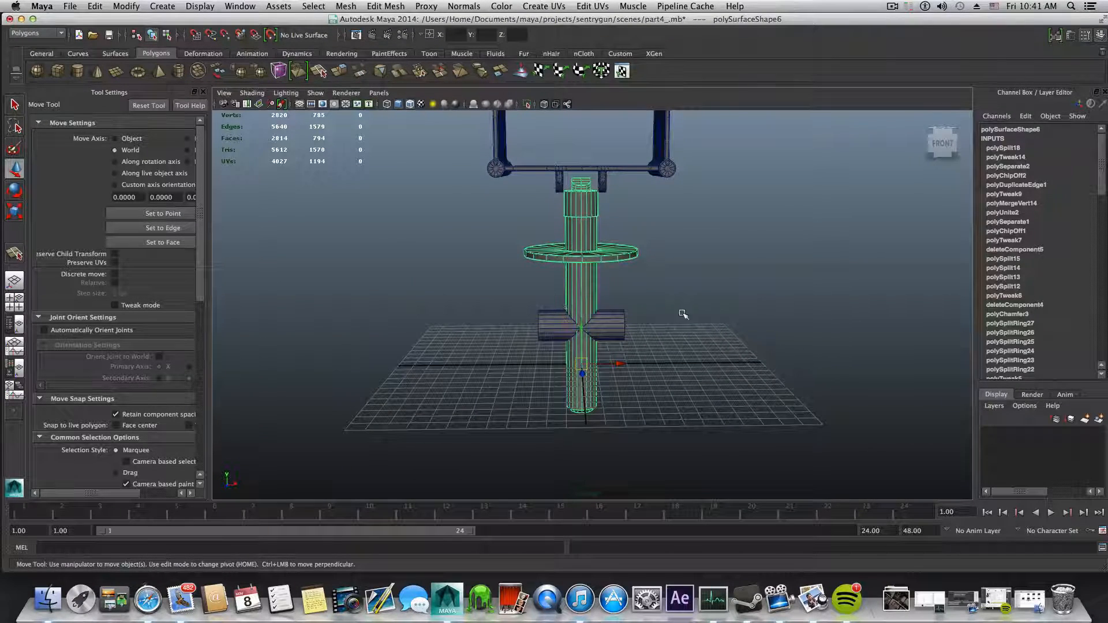
{"action": "scroll", "coordinate": [682, 314], "scroll_direction": "up", "scroll_amount": 6}
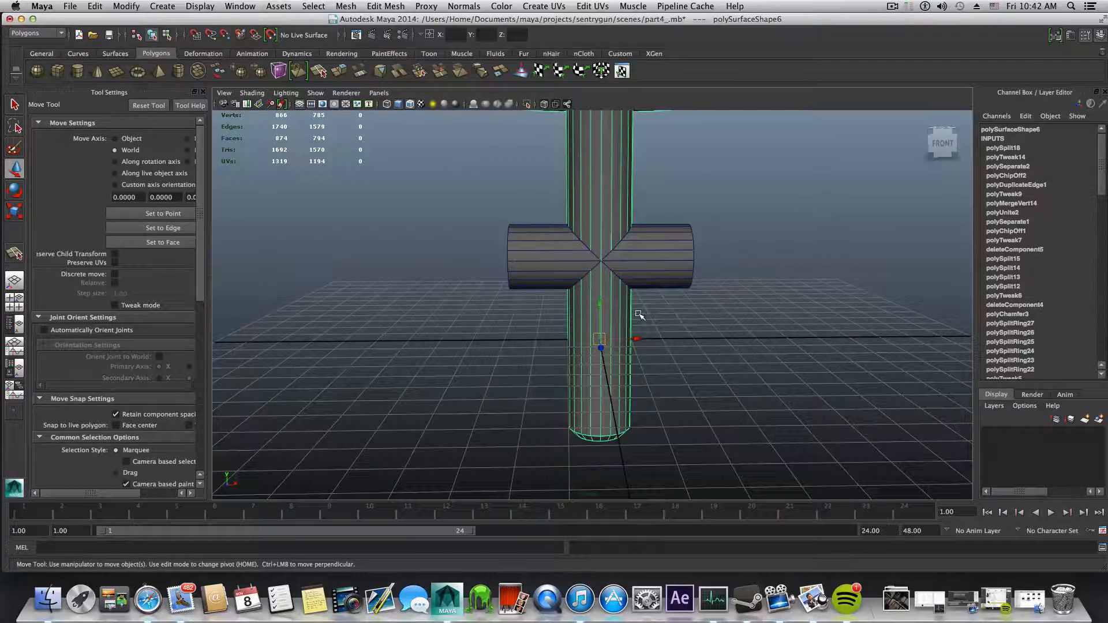
{"action": "left_click", "coordinate": [641, 255]}
{"action": "left_click_drag", "start_coordinate": [639, 256], "coordinate": [471, 258]}
{"action": "scroll", "coordinate": [656, 312], "scroll_direction": "up", "scroll_amount": 3}
{"action": "left_click_drag", "start_coordinate": [656, 312], "coordinate": [576, 335], "text": "alt"}
{"action": "key", "text": "ctrl+z"}
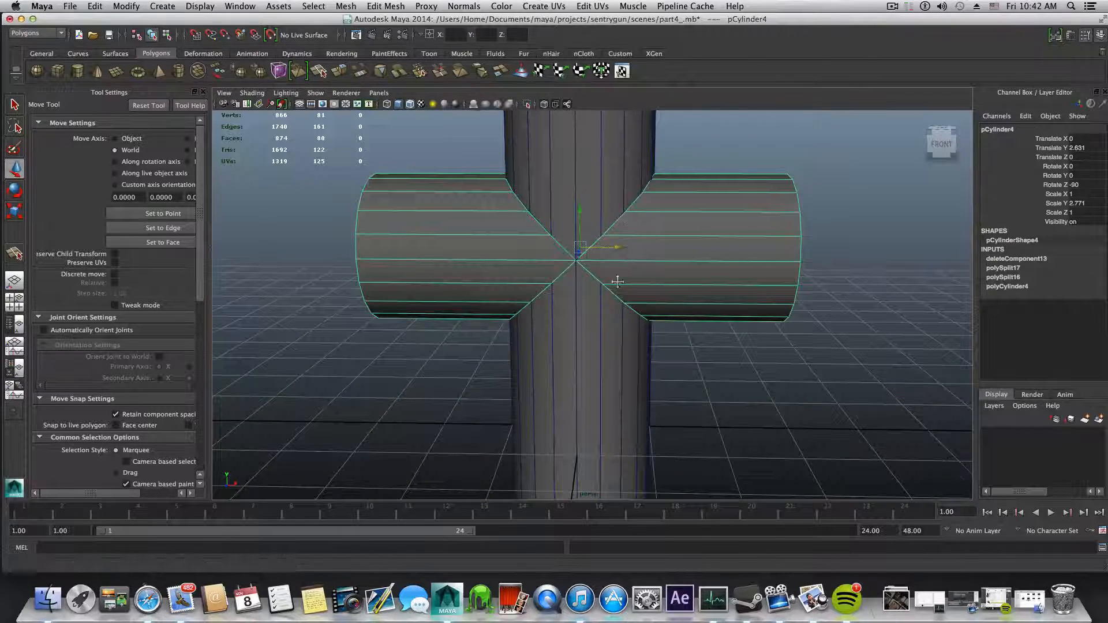
{"action": "left_click_drag", "start_coordinate": [631, 227], "coordinate": [530, 258], "text": "alt"}
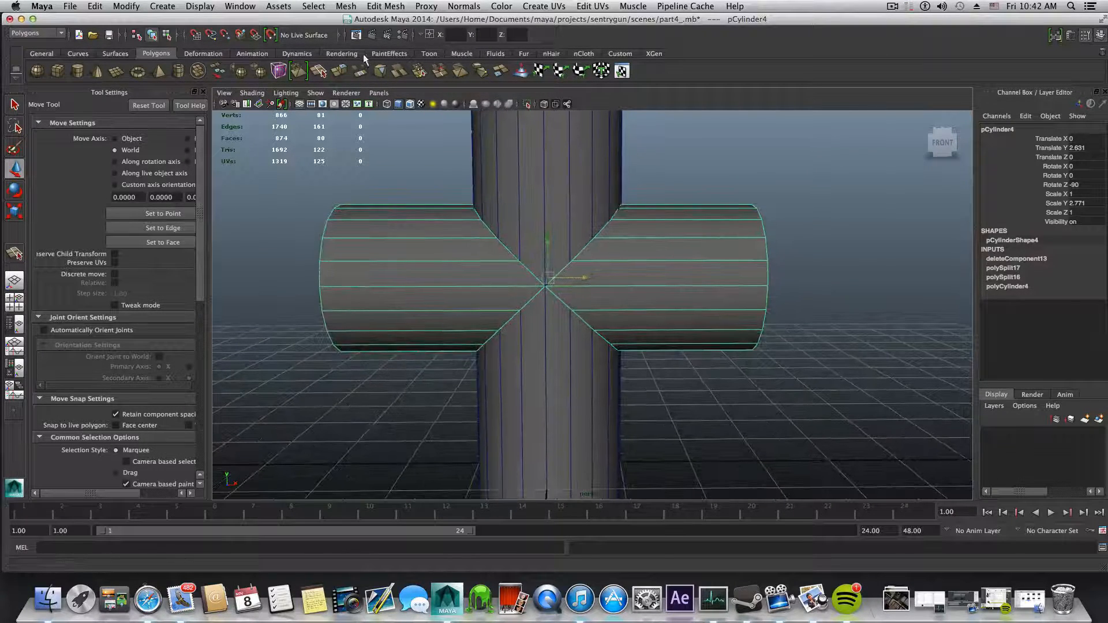
{"action": "left_click", "coordinate": [384, 5]}
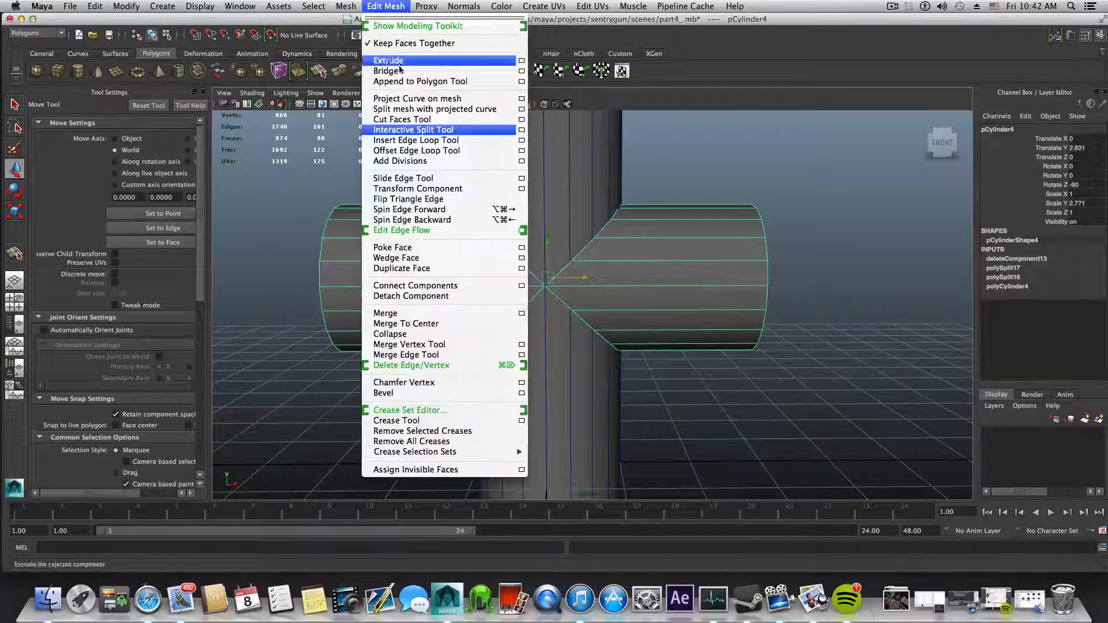
{"action": "left_click", "coordinate": [421, 136]}
{"action": "left_click_drag", "start_coordinate": [561, 298], "coordinate": [551, 292], "text": "alt"}
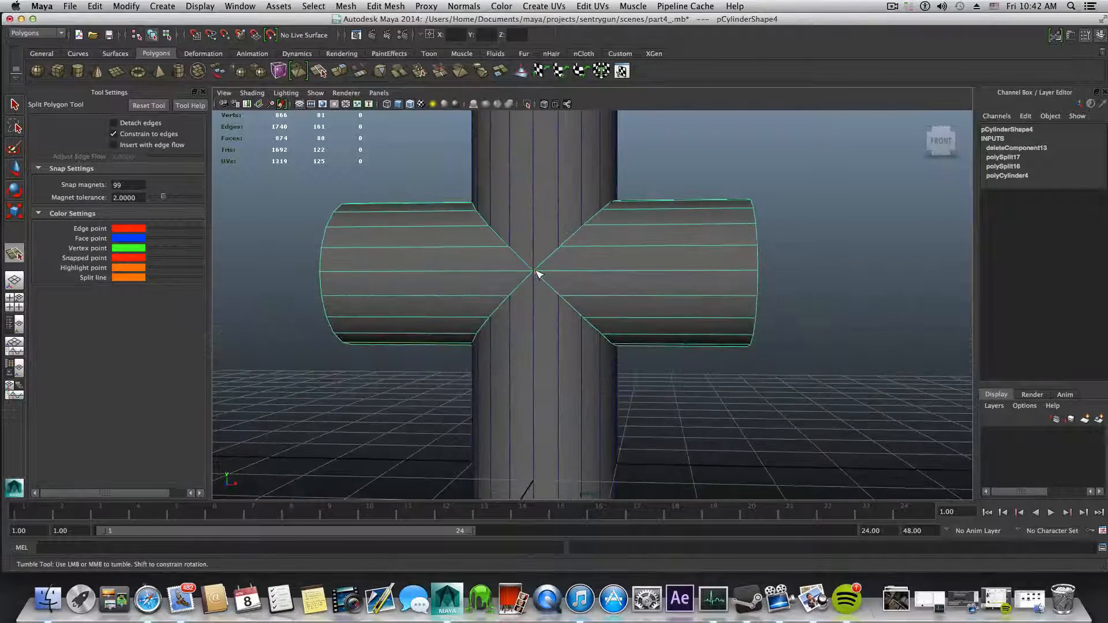
{"action": "scroll", "coordinate": [537, 277], "scroll_direction": "up", "scroll_amount": 5}
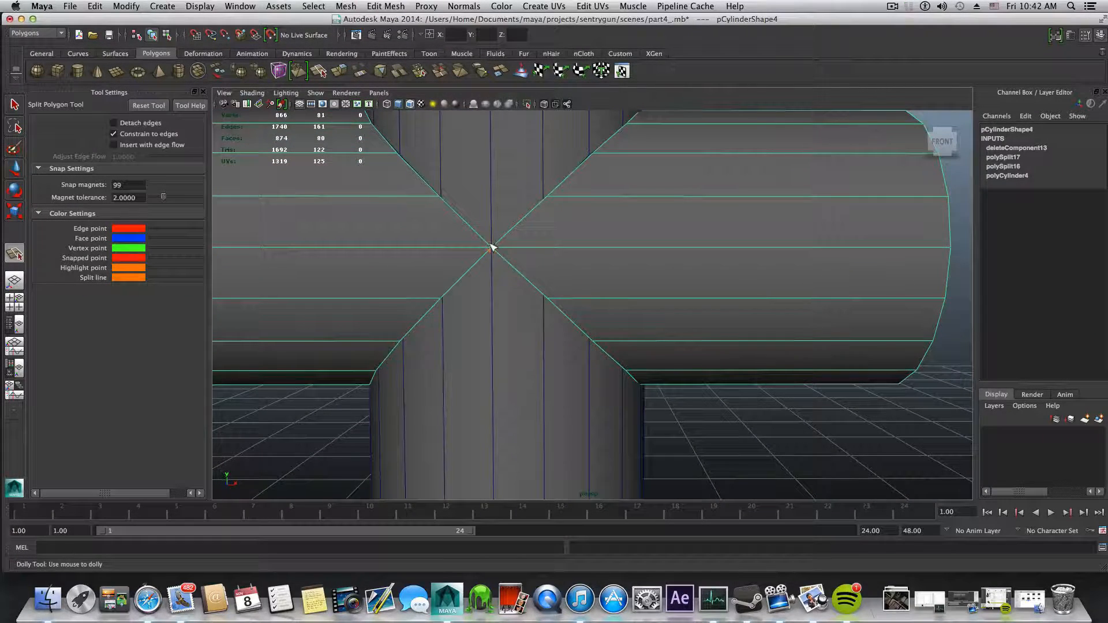
{"action": "left_click", "coordinate": [494, 250]}
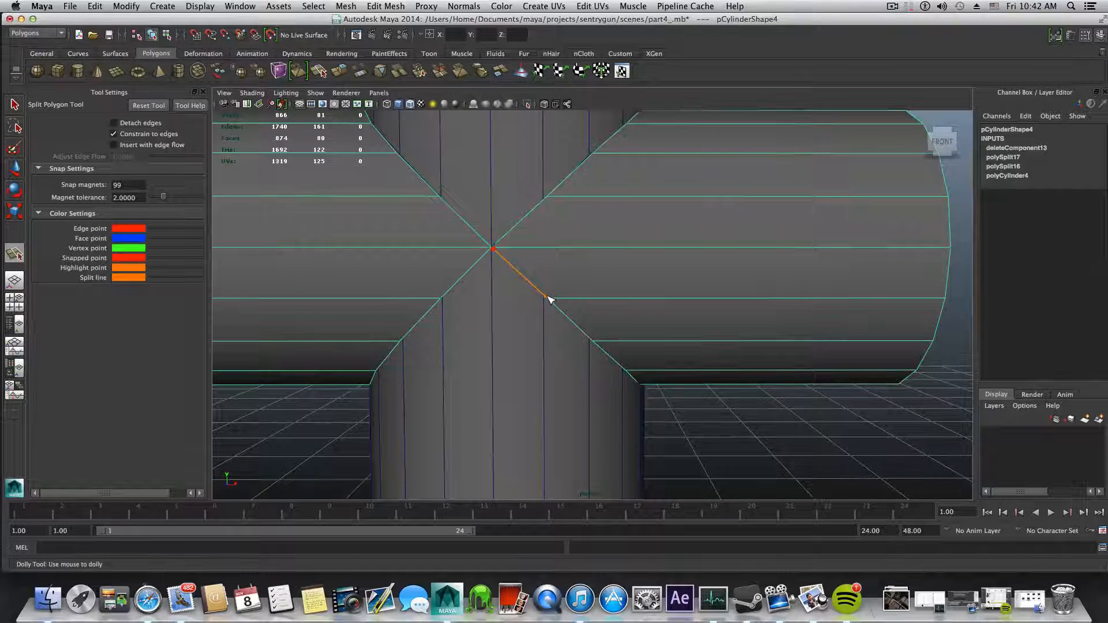
{"action": "scroll", "coordinate": [550, 299], "scroll_direction": "down", "scroll_amount": 5}
{"action": "key", "text": "super+z"}
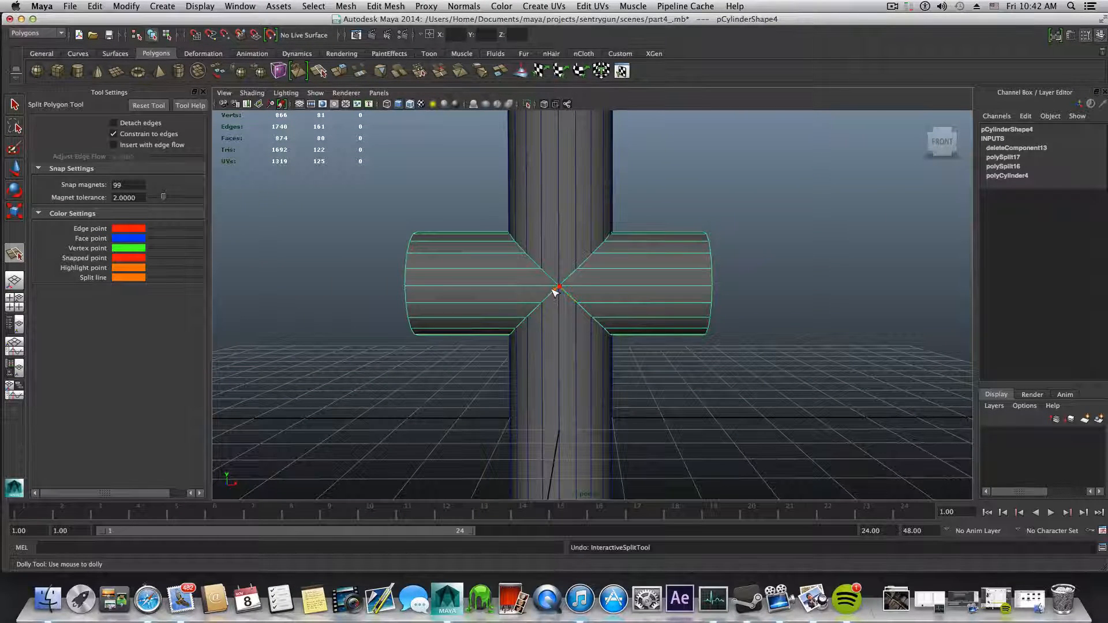
{"action": "key", "text": "Return"}
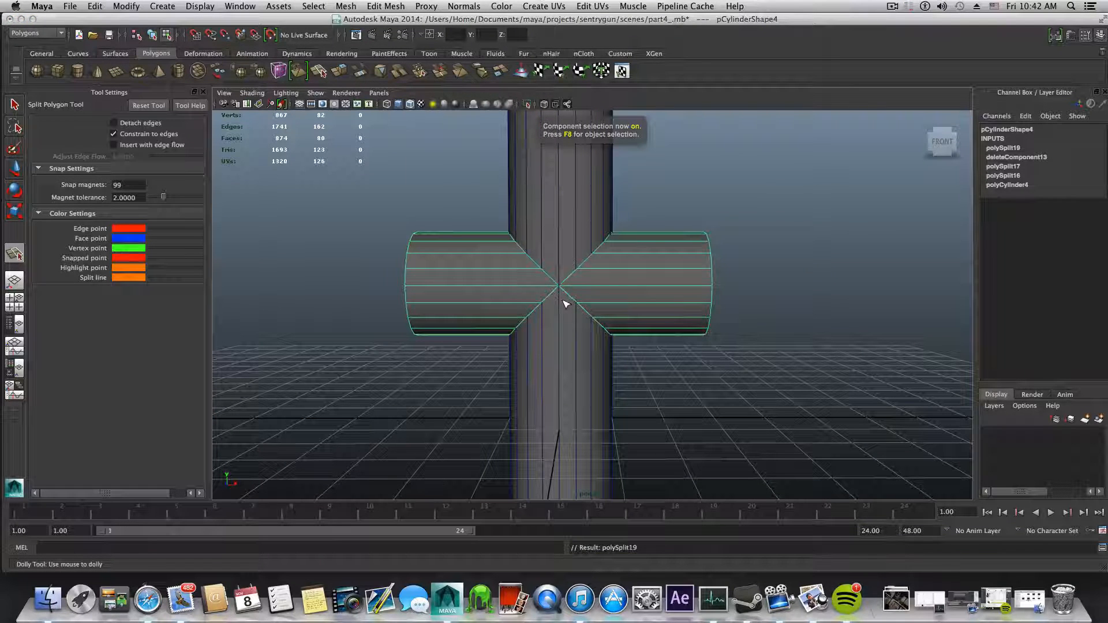
{"action": "key", "text": "super+z"}
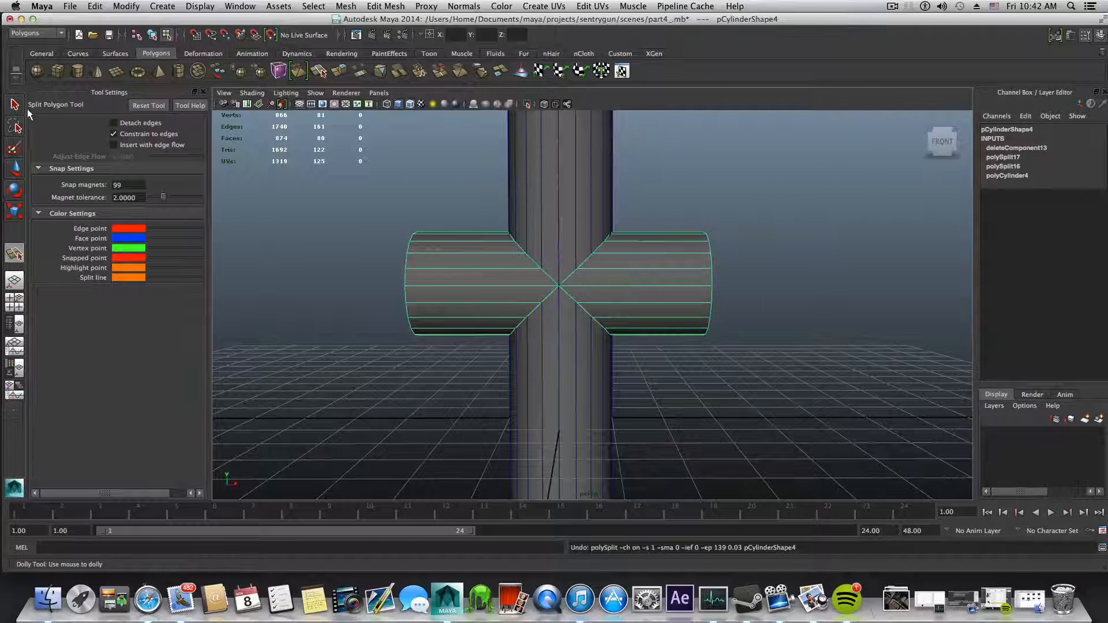
{"action": "key", "text": "q"}
{"action": "left_click", "coordinate": [547, 231]}
{"action": "left_click", "coordinate": [613, 272]}
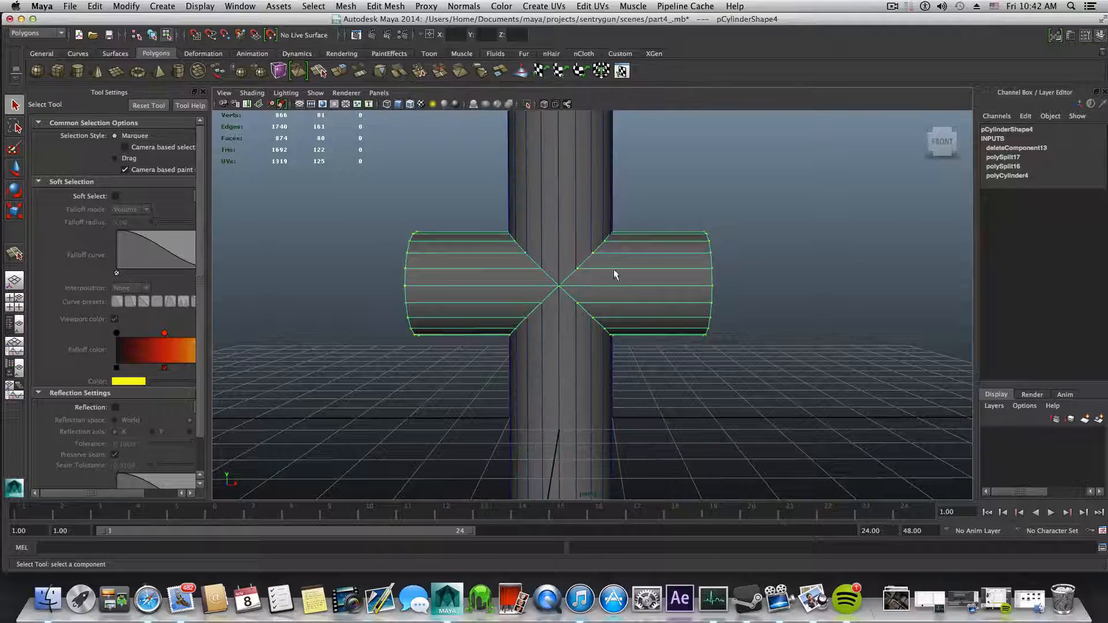
{"action": "key", "text": "F8"}
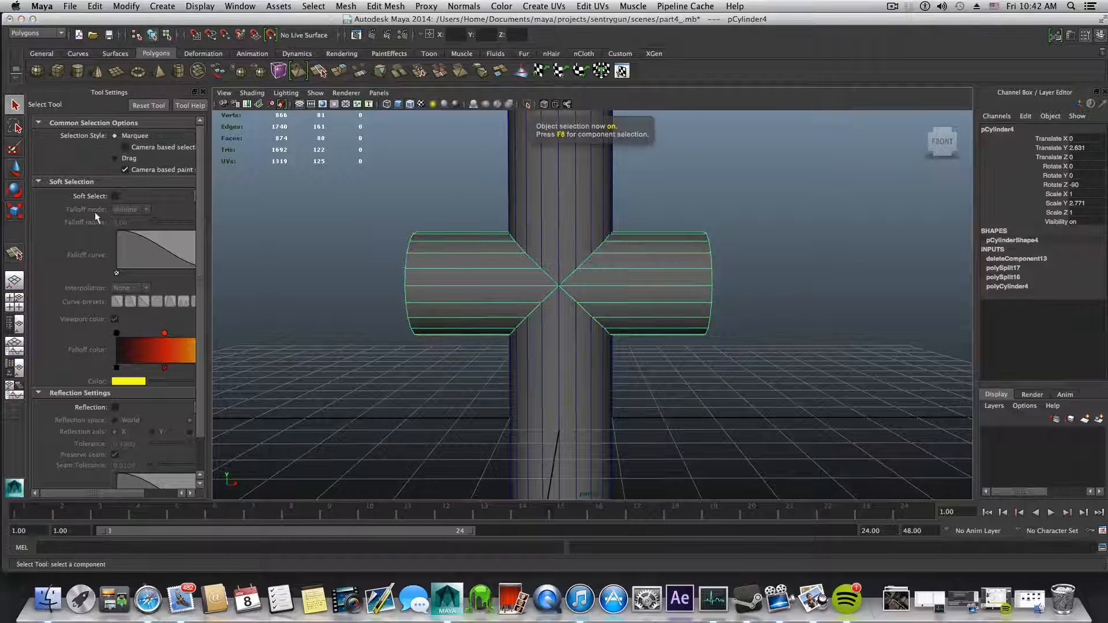
Step: Move the crossing cylinder clear of the pillar along X to check the split again, and undo that move
{"action": "key", "text": "w"}
{"action": "left_click_drag", "start_coordinate": [601, 283], "coordinate": [400, 283]}
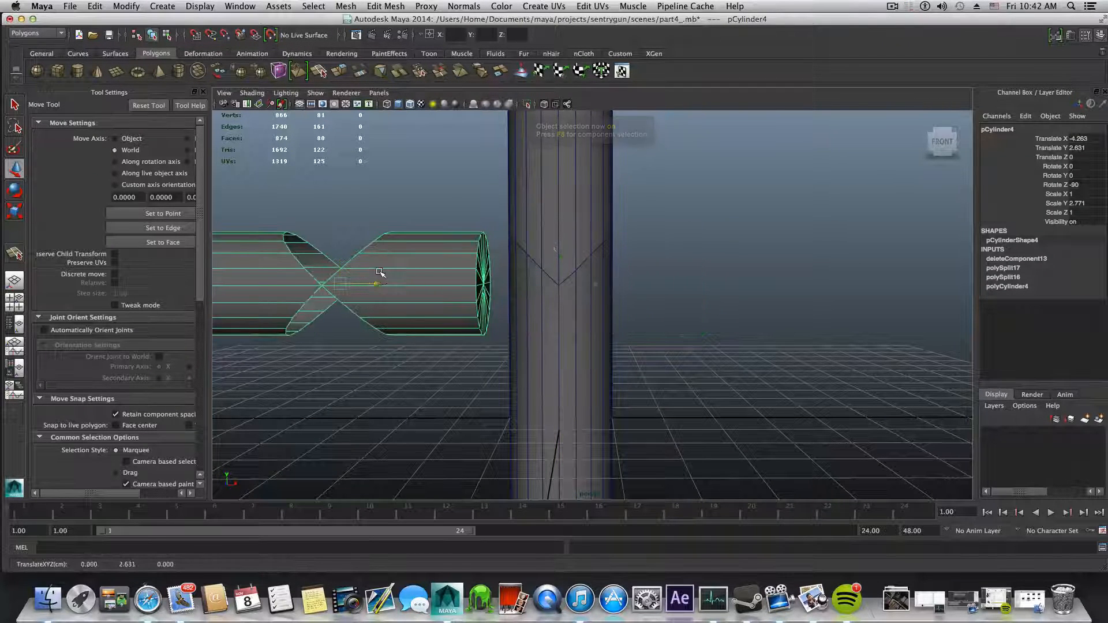
{"action": "key", "text": "z"}
Step: Start a second Interactive Split on the pillar at the front centre and place points down the right arm's front lower seam
{"action": "left_click", "coordinate": [574, 317]}
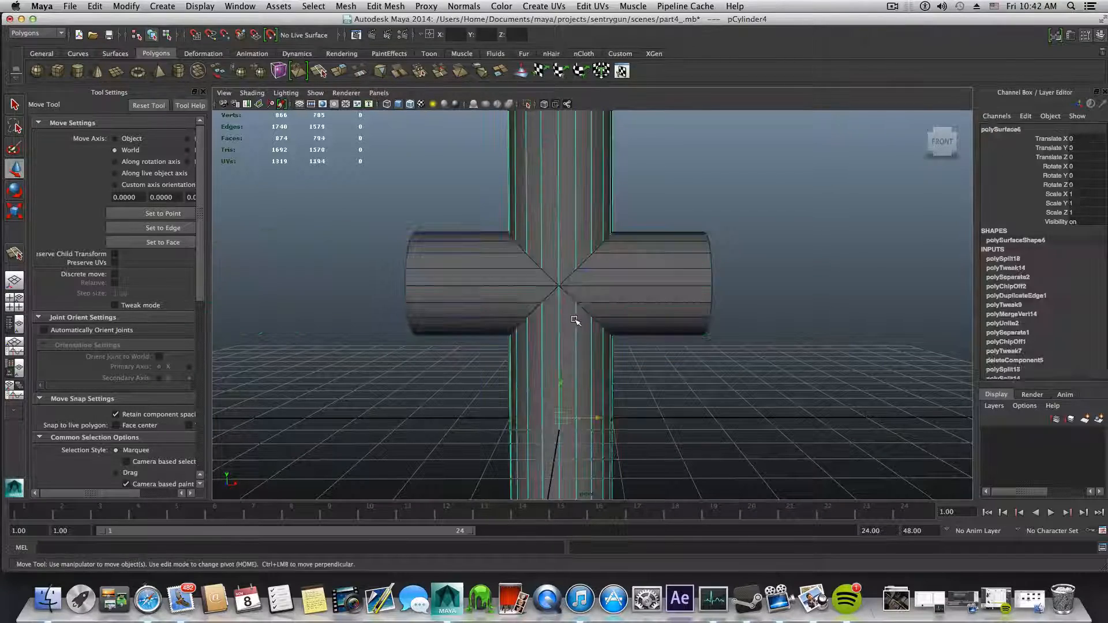
{"action": "scroll", "coordinate": [575, 347], "scroll_direction": "up", "scroll_amount": 5}
{"action": "middle_click_drag", "start_coordinate": [523, 248], "coordinate": [560, 326], "text": "alt"}
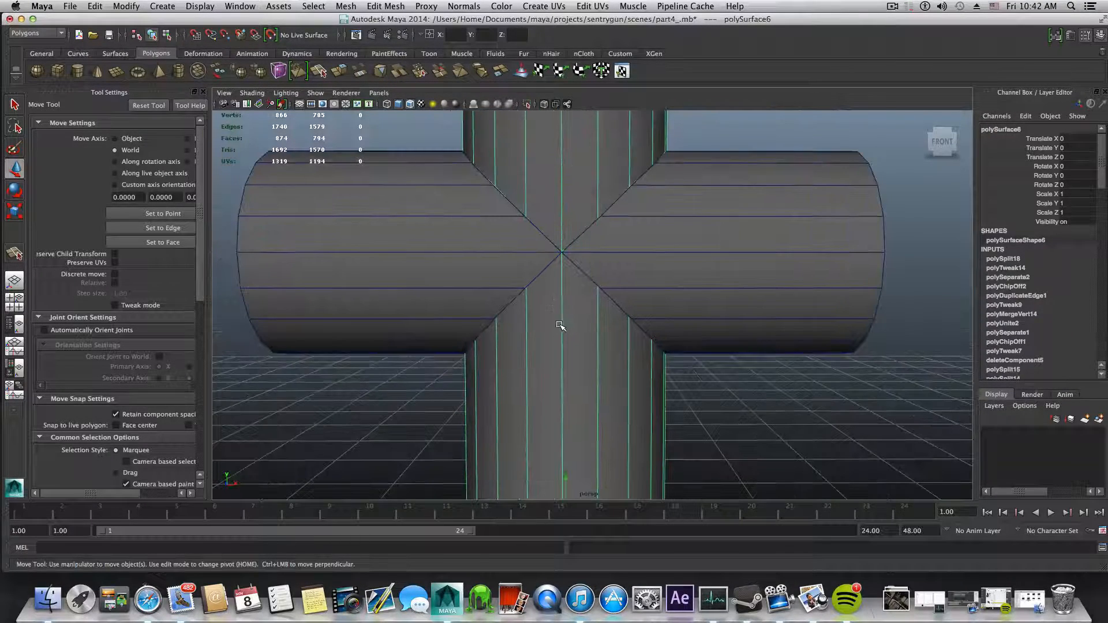
{"action": "left_click", "coordinate": [386, 6]}
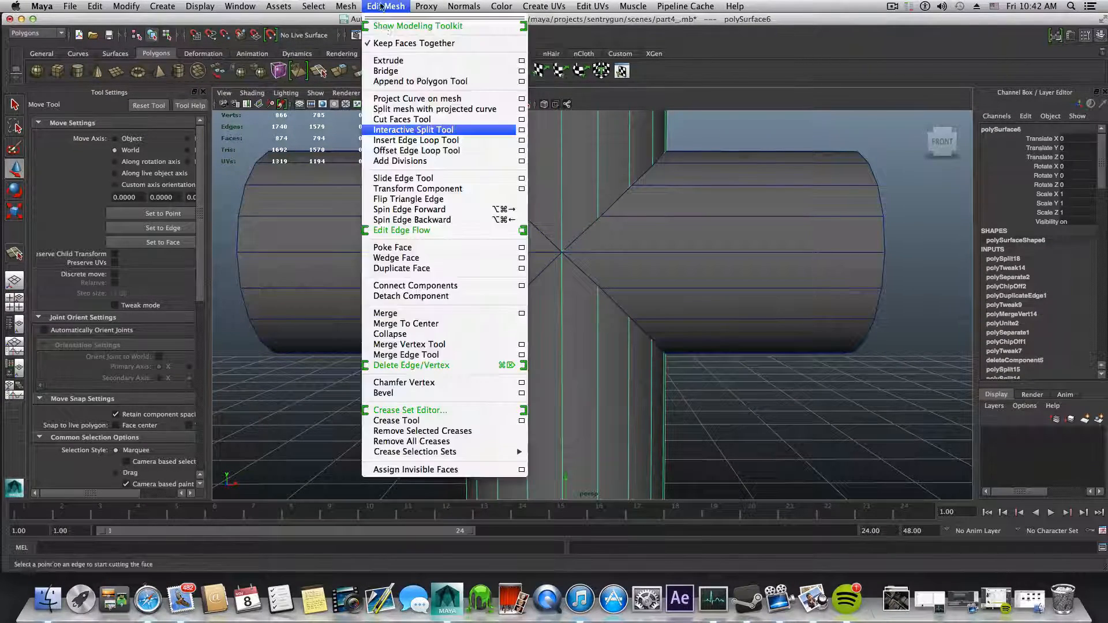
{"action": "left_click", "coordinate": [425, 132]}
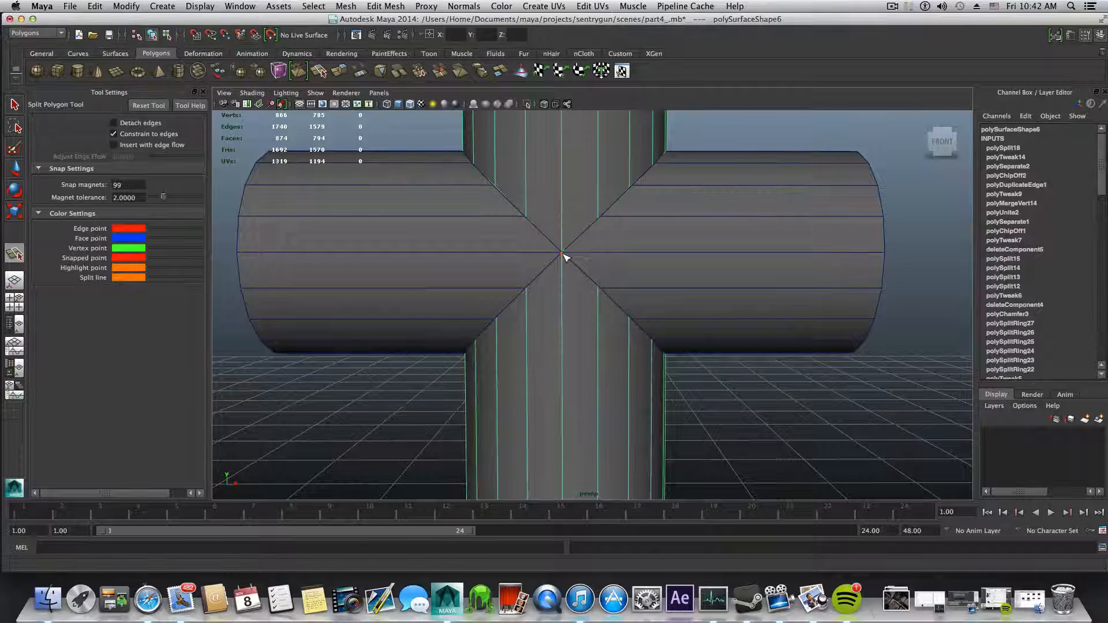
{"action": "left_click", "coordinate": [600, 288]}
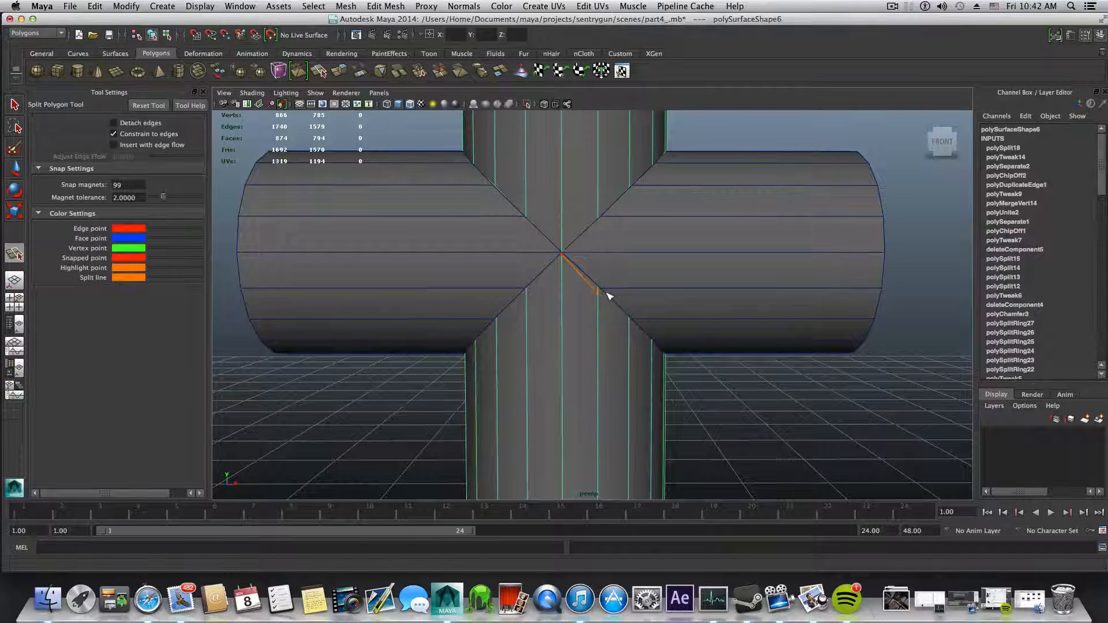
{"action": "left_click", "coordinate": [629, 319]}
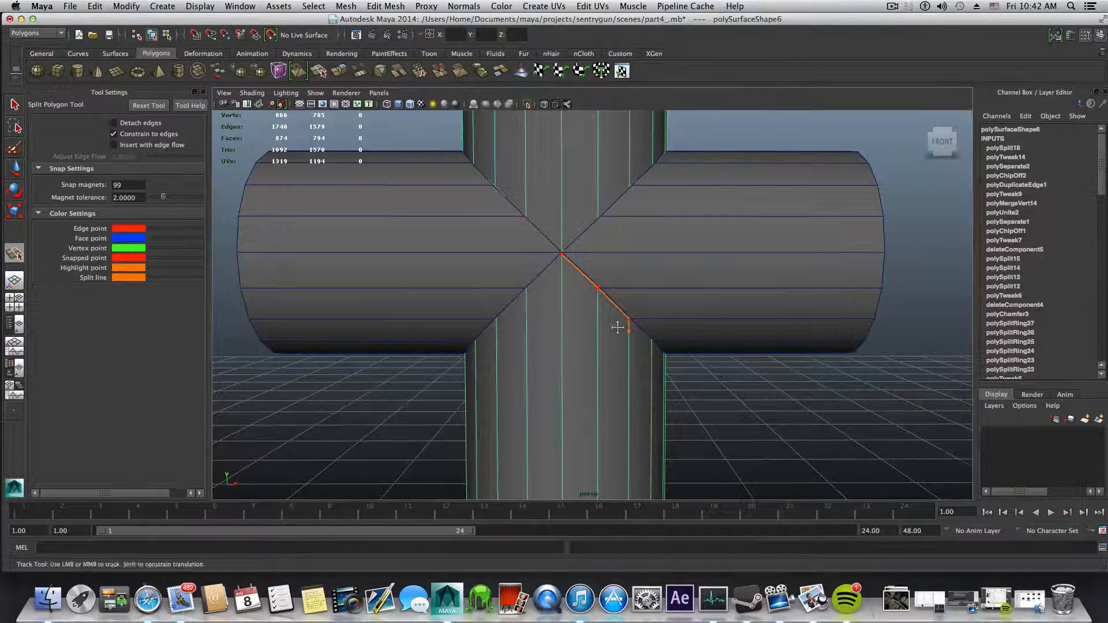
{"action": "left_click_drag", "start_coordinate": [631, 322], "coordinate": [493, 307], "text": "alt"}
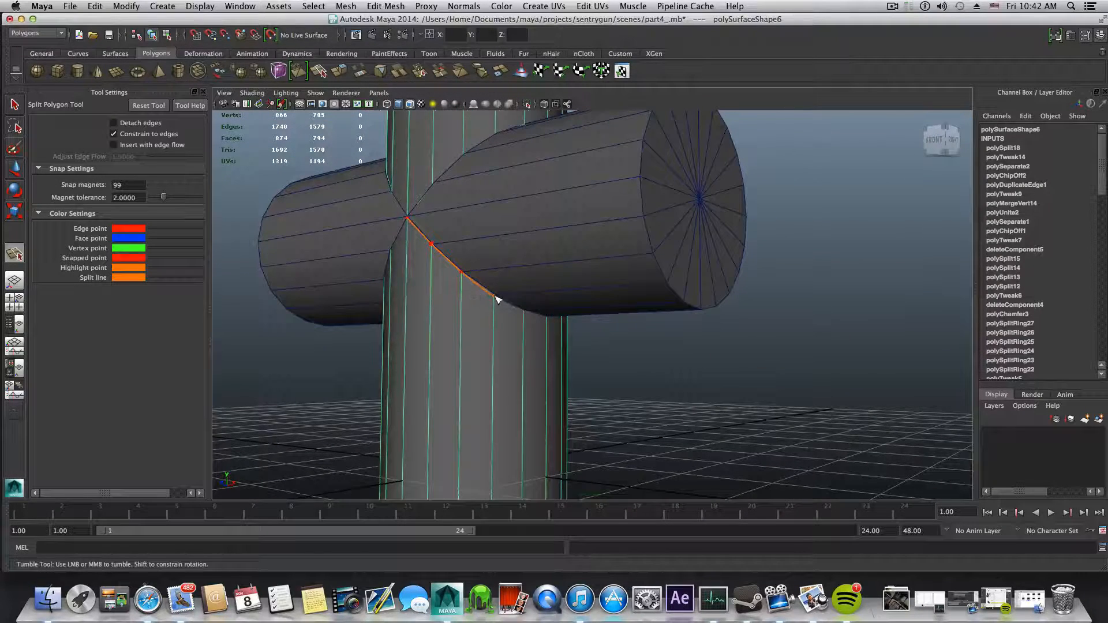
{"action": "left_click", "coordinate": [530, 317]}
Step: Continue the pillar's split beneath the right arm and up its rear lower seam to the back centre, placing points at the pillar's edges
{"action": "mouse_move", "coordinate": [529, 316]}
{"action": "left_mouse_down", "text": "alt"}
{"action": "mouse_move", "coordinate": [458, 310]}
{"action": "mouse_move", "coordinate": [540, 329]}
{"action": "left_mouse_up", "text": "alt"}
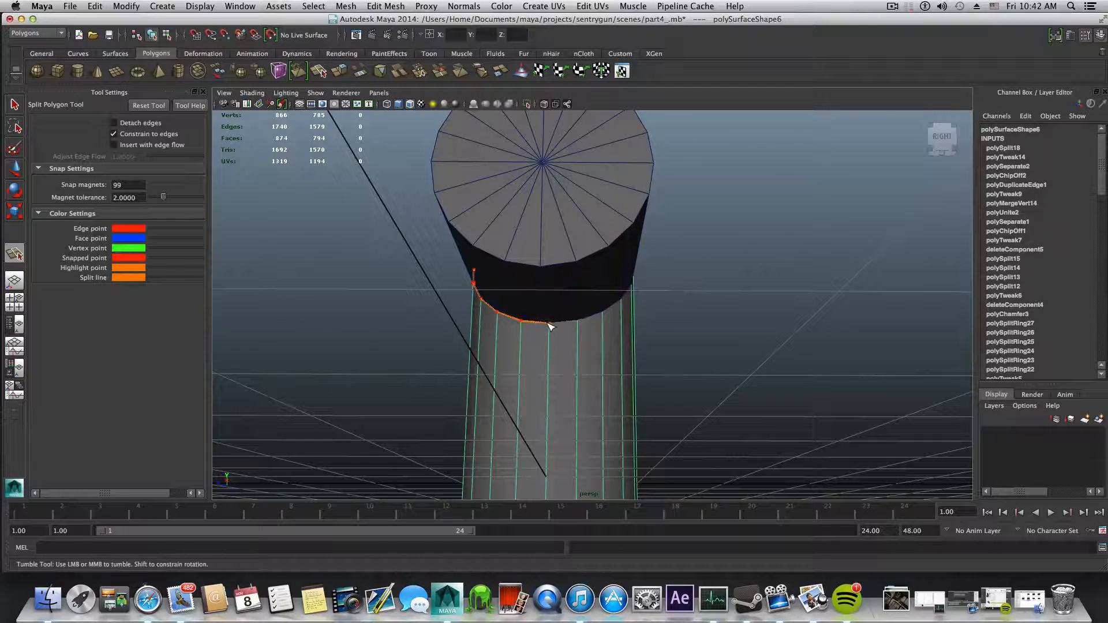
{"action": "left_click", "coordinate": [578, 324]}
{"action": "left_click_drag", "start_coordinate": [580, 324], "coordinate": [625, 321], "text": "alt"}
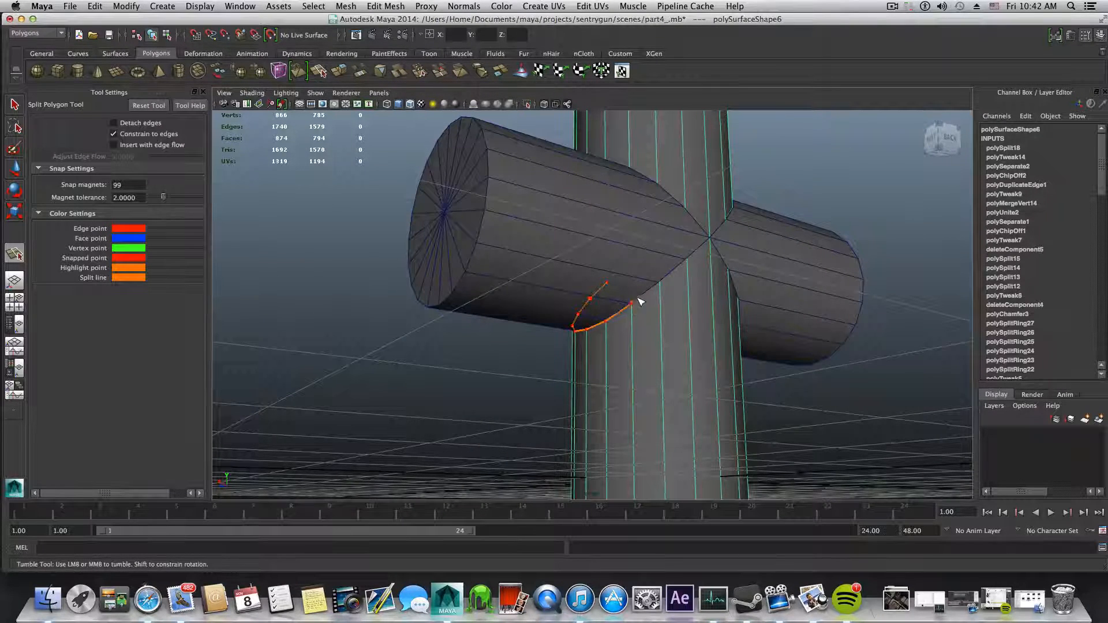
{"action": "left_click", "coordinate": [662, 281]}
{"action": "left_click", "coordinate": [685, 268]}
{"action": "left_click_drag", "start_coordinate": [692, 262], "coordinate": [631, 274], "text": "alt"}
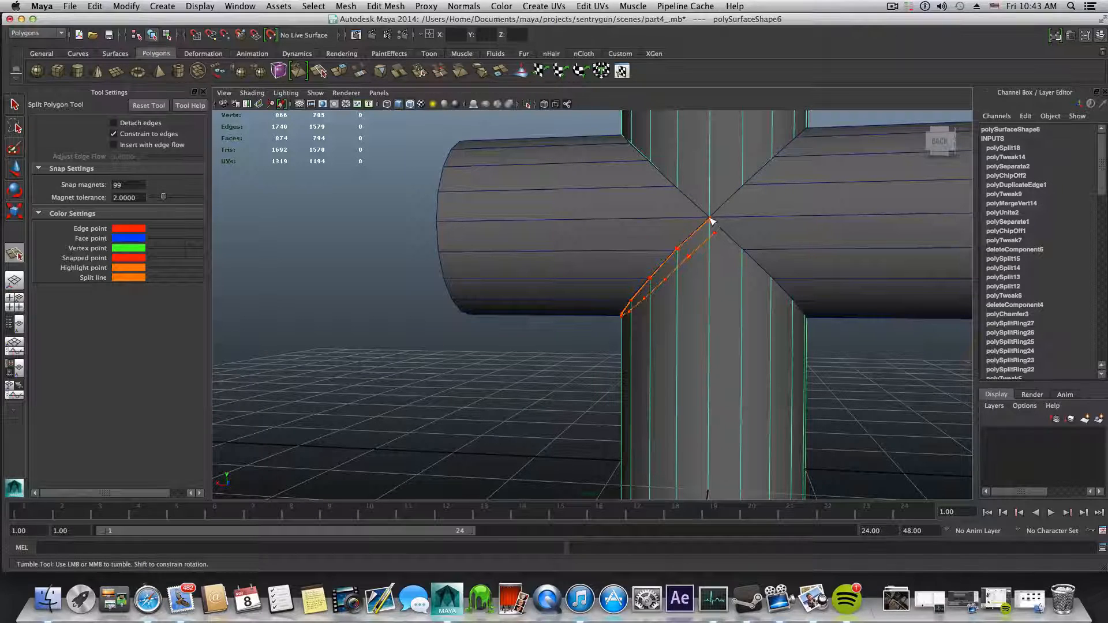
Step: Extend the pillar's split from the back centre down the left arm's rear lower seam to the arm's underside
{"action": "left_click", "coordinate": [743, 252]}
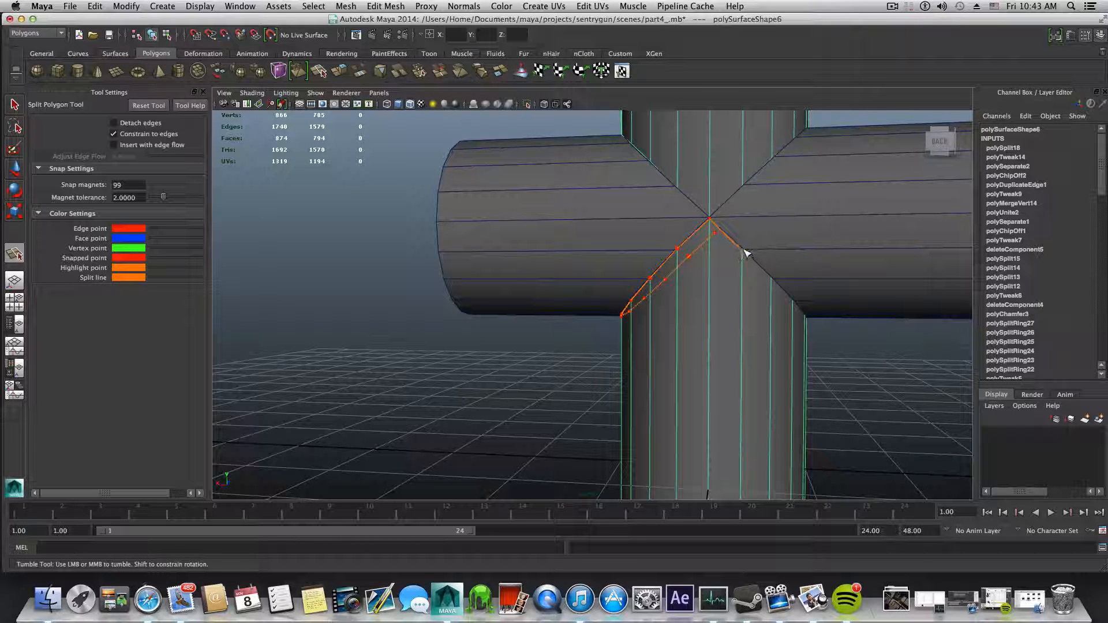
{"action": "left_click_drag", "start_coordinate": [746, 253], "coordinate": [669, 252], "text": "alt"}
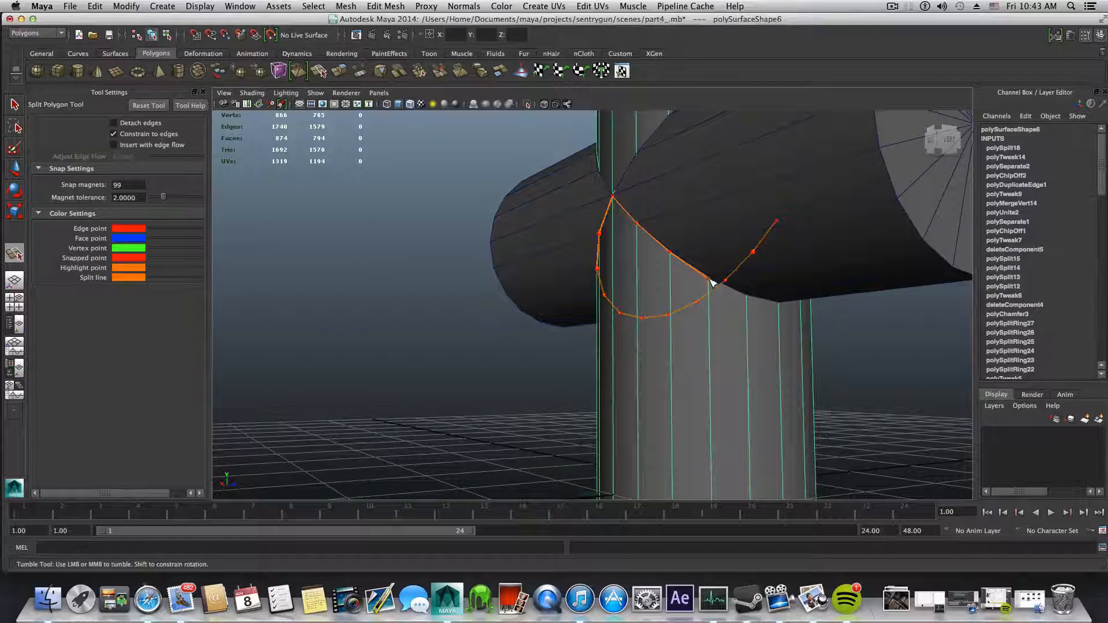
{"action": "left_click_drag", "start_coordinate": [715, 284], "coordinate": [623, 299], "text": "alt"}
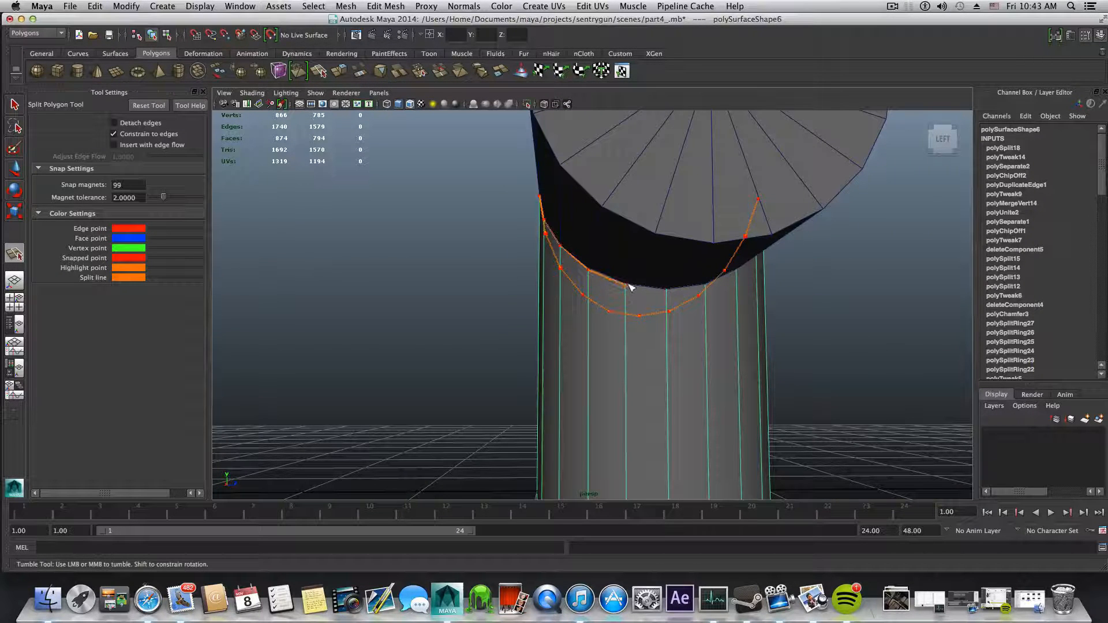
{"action": "left_click", "coordinate": [629, 287]}
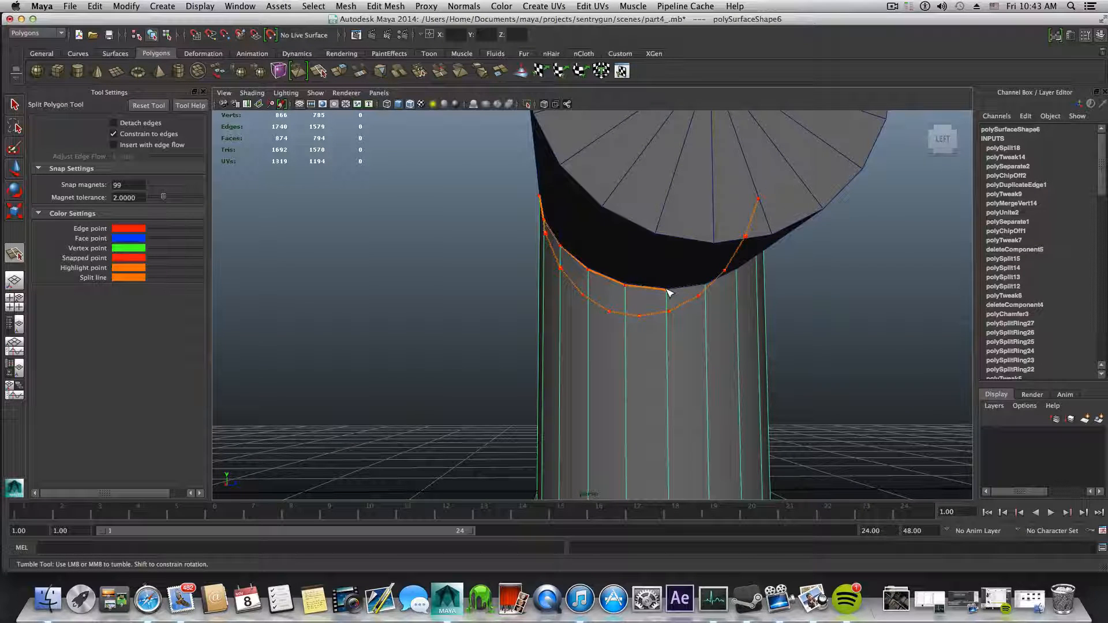
Step: Bring the pillar's split up the left arm's front lower seam to its starting point at the front centre and complete it
{"action": "left_click_drag", "start_coordinate": [681, 294], "coordinate": [536, 309], "text": "alt"}
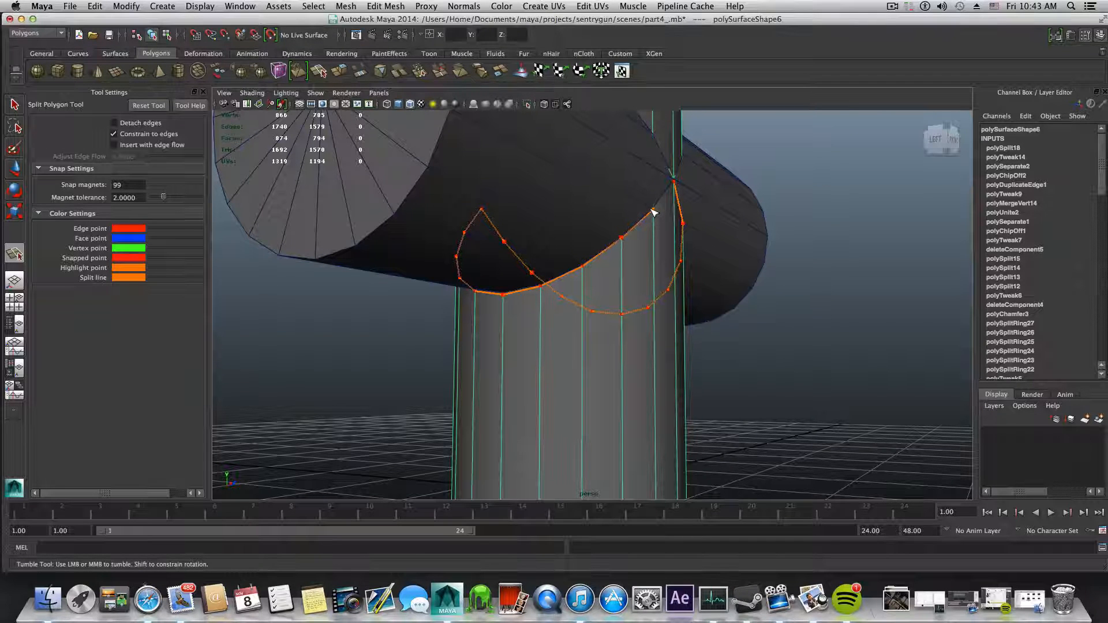
{"action": "left_click_drag", "start_coordinate": [655, 215], "coordinate": [570, 217], "text": "alt"}
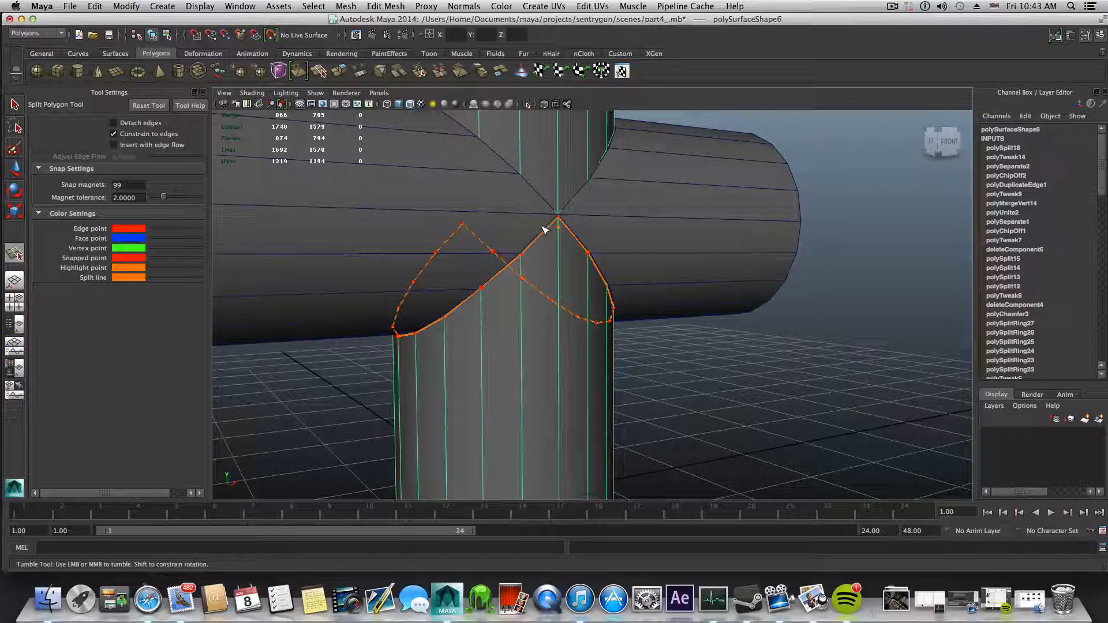
{"action": "key", "text": "Return"}
{"action": "left_click_drag", "start_coordinate": [572, 269], "coordinate": [619, 246], "text": "alt"}
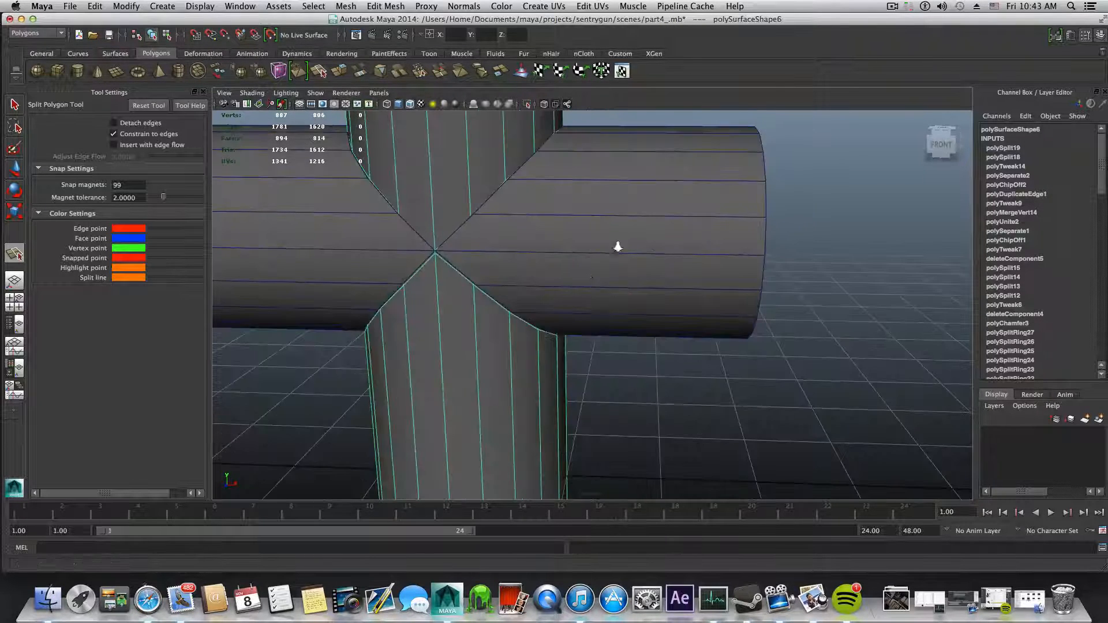
{"action": "right_click_drag", "start_coordinate": [618, 246], "coordinate": [482, 238], "text": "alt"}
{"action": "middle_click_drag", "start_coordinate": [482, 238], "coordinate": [563, 310], "text": "alt"}
Step: Slide the crossing cylinder clear of the pillar along X, to a Translate X of about -5.187
{"action": "key", "text": "q"}
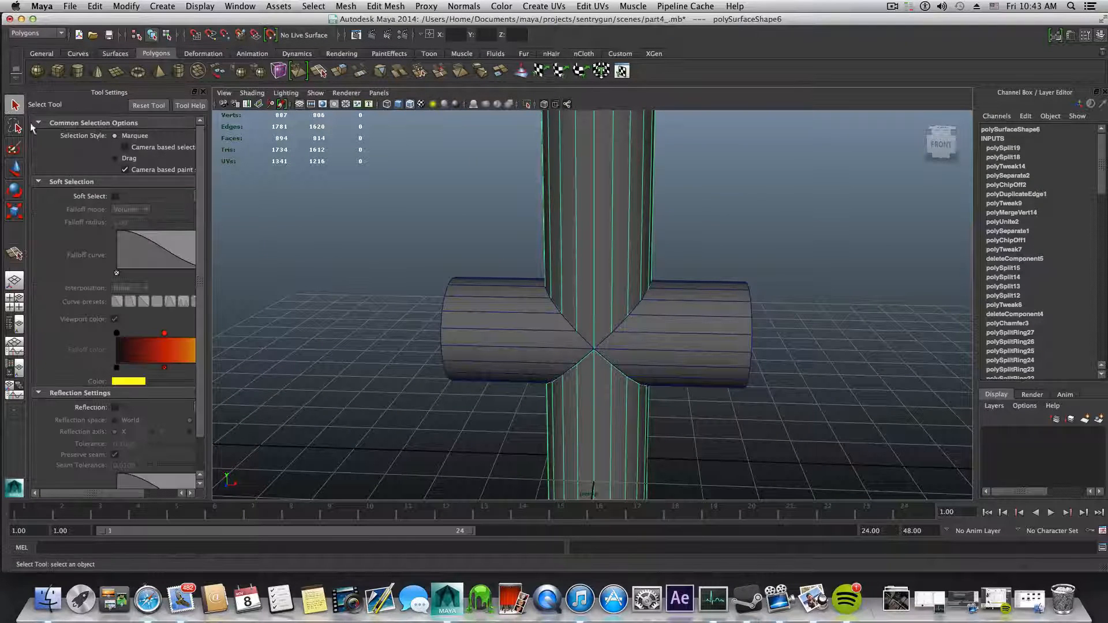
{"action": "left_click", "coordinate": [498, 346]}
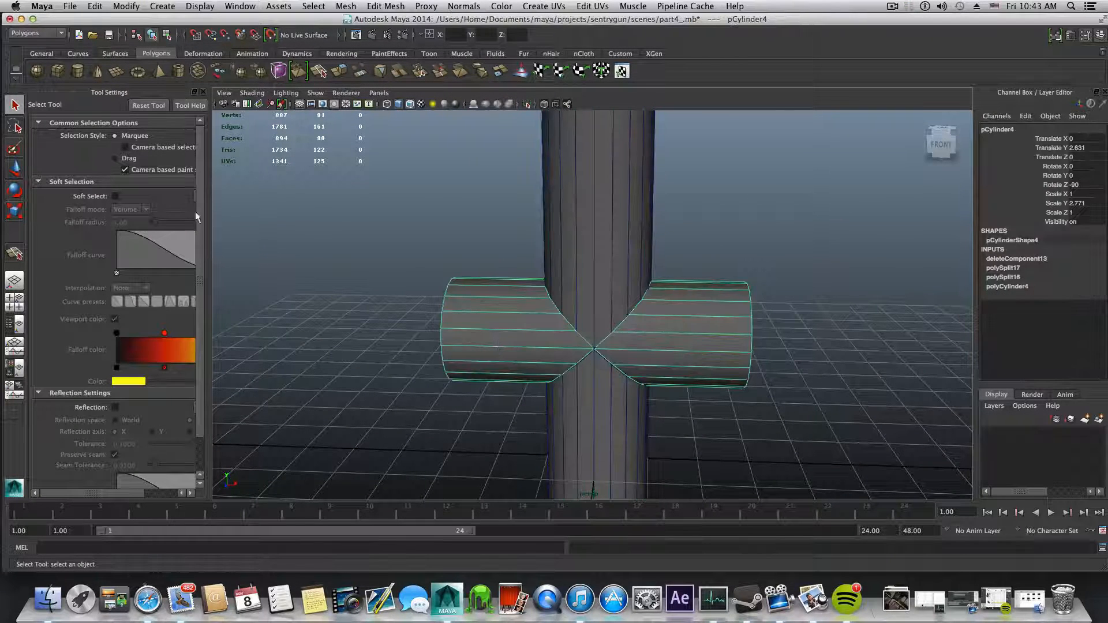
{"action": "key", "text": "w"}
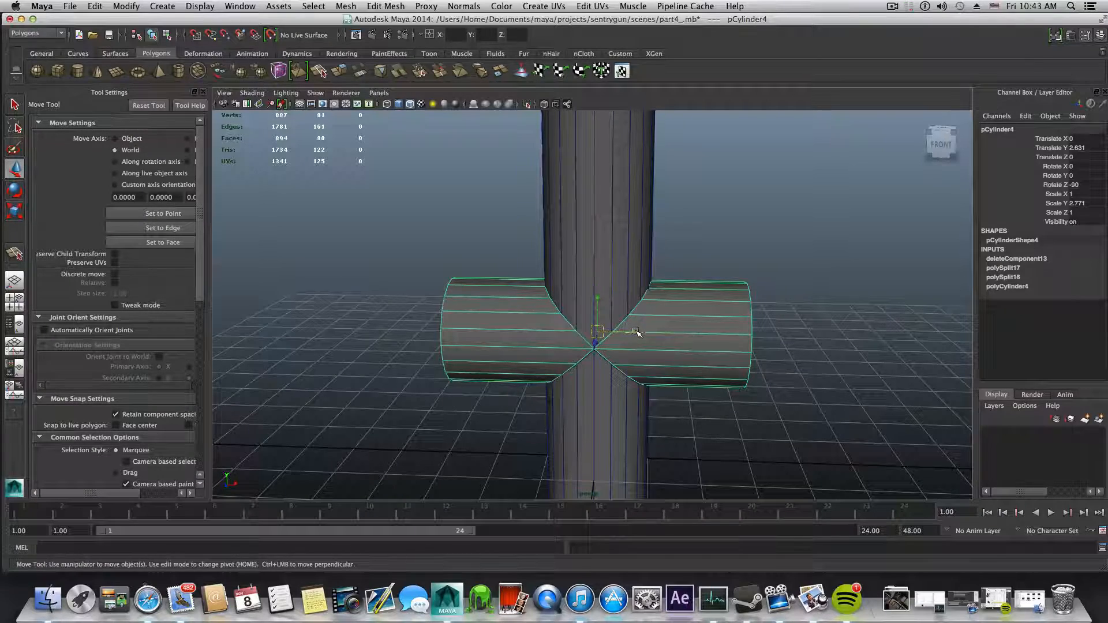
{"action": "left_click_drag", "start_coordinate": [636, 332], "coordinate": [366, 317]}
{"action": "left_click_drag", "start_coordinate": [670, 367], "coordinate": [616, 351], "text": "alt"}
{"action": "right_click_drag", "start_coordinate": [616, 351], "coordinate": [762, 401], "text": "alt"}
{"action": "middle_click_drag", "start_coordinate": [762, 401], "coordinate": [735, 347], "text": "alt"}
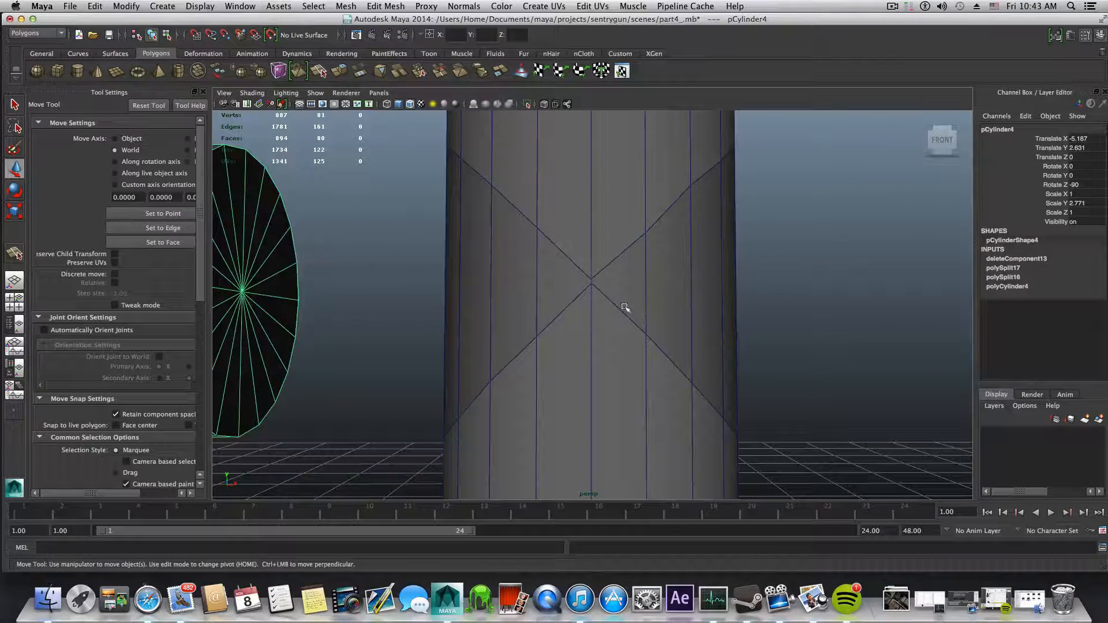
Step: Merge the two close vertices at the pillar's back centre using the Merge Vertex Tool with Merge To set to Center
{"action": "right_click_drag", "start_coordinate": [625, 307], "coordinate": [594, 300]}
{"action": "left_click_drag", "start_coordinate": [601, 335], "coordinate": [760, 422], "text": "alt"}
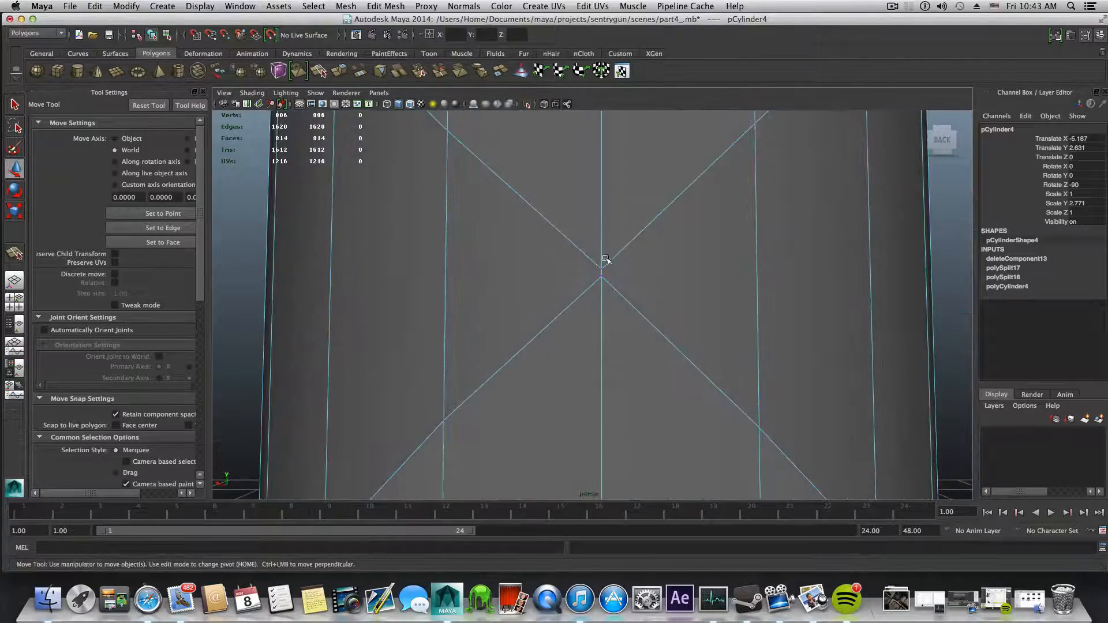
{"action": "scroll", "coordinate": [606, 259], "scroll_direction": "down", "scroll_amount": 4}
{"action": "middle_click_drag", "start_coordinate": [640, 335], "coordinate": [627, 385], "text": "alt"}
{"action": "left_click", "coordinate": [388, 5]}
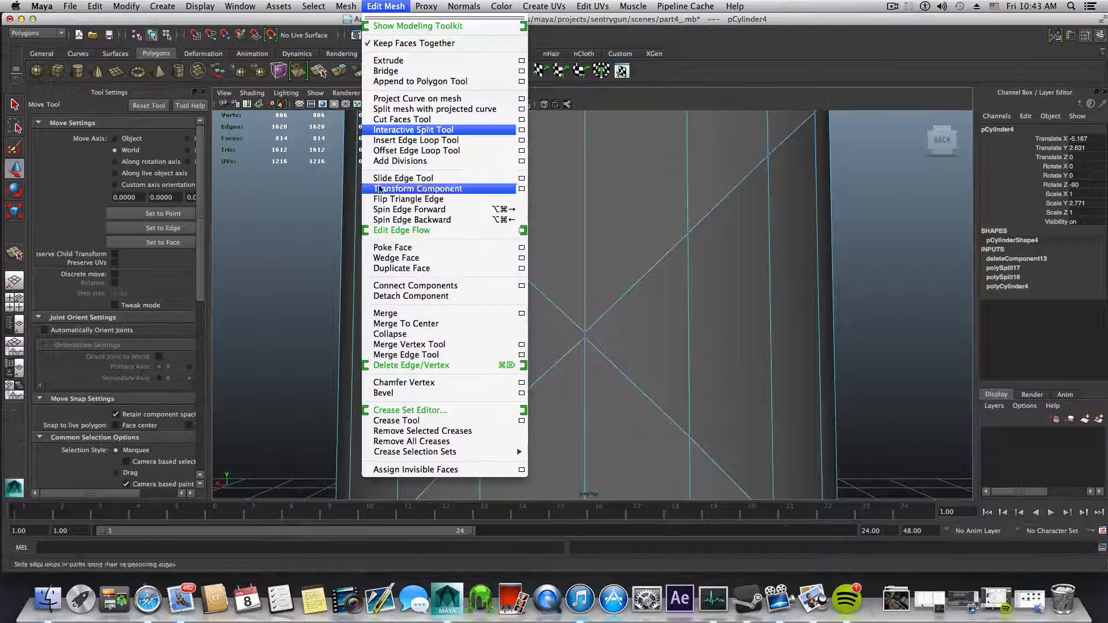
{"action": "left_click", "coordinate": [408, 350]}
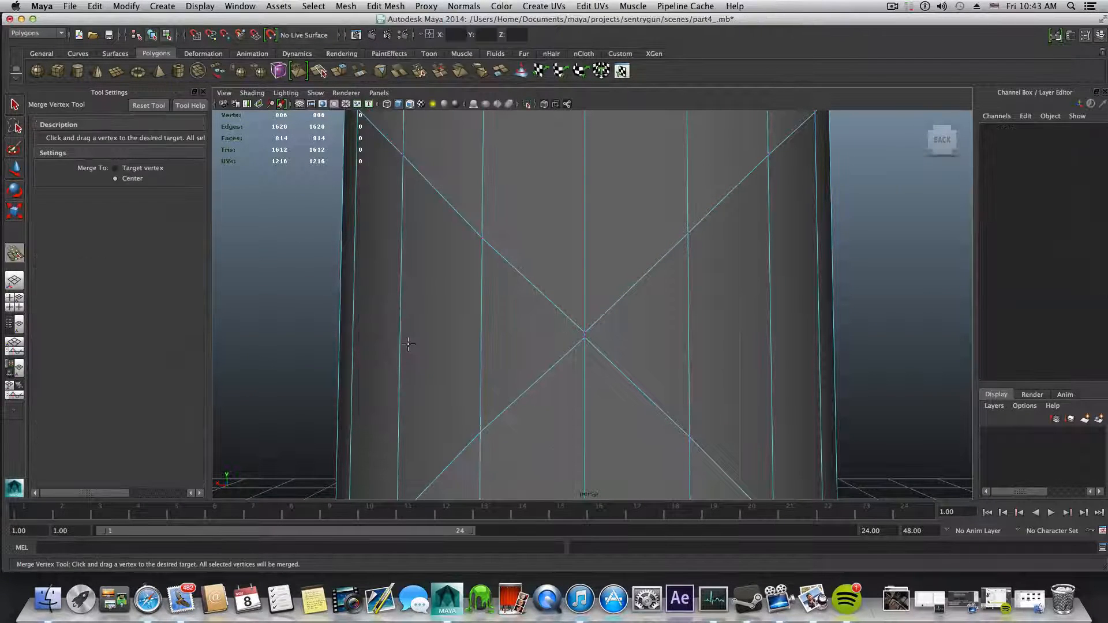
{"action": "left_click_drag", "start_coordinate": [330, 316], "coordinate": [368, 341], "text": "alt"}
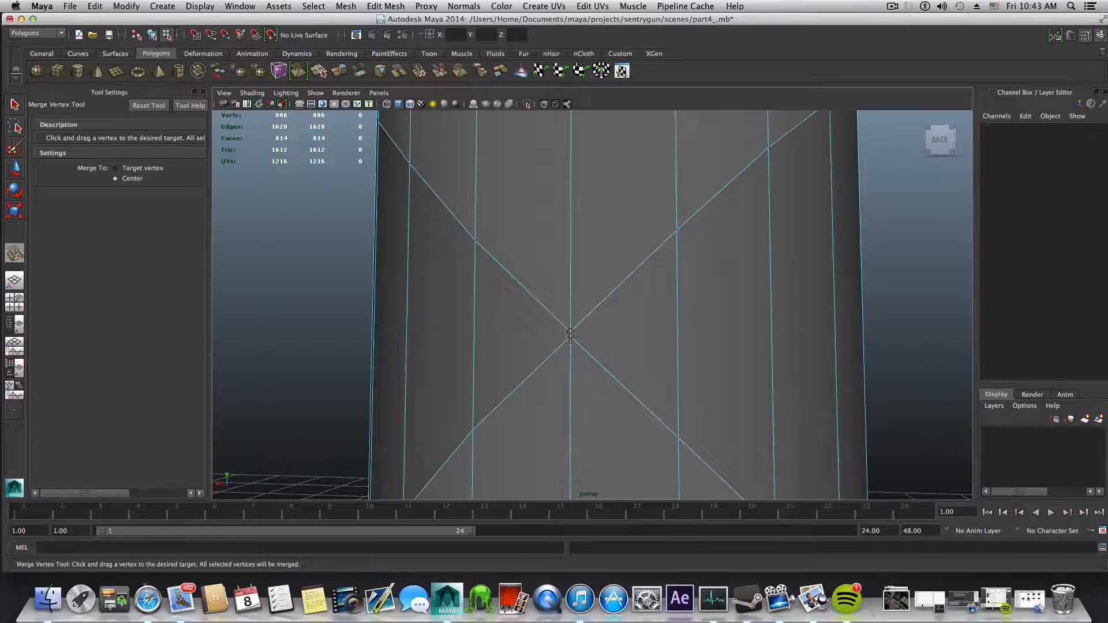
{"action": "left_click_drag", "start_coordinate": [571, 335], "coordinate": [571, 337]}
Step: Merge the stray vertices at the pillar's front centre, close pairs to Target vertex and the remaining two to Center
{"action": "left_click_drag", "start_coordinate": [554, 425], "coordinate": [745, 380], "text": "alt"}
{"action": "right_click_drag", "start_coordinate": [745, 379], "coordinate": [709, 381], "text": "alt"}
{"action": "middle_click_drag", "start_coordinate": [581, 359], "coordinate": [585, 362], "text": "alt"}
{"action": "right_click_drag", "start_coordinate": [585, 361], "coordinate": [663, 381], "text": "alt"}
{"action": "middle_click_drag", "start_coordinate": [664, 380], "coordinate": [657, 361], "text": "alt"}
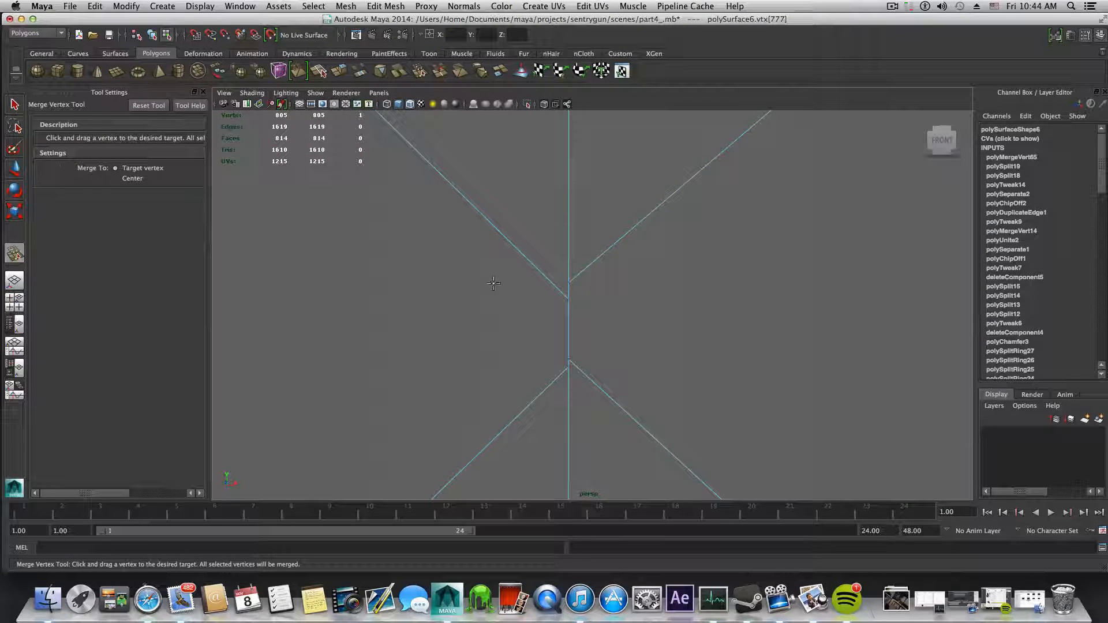
{"action": "left_click_drag", "start_coordinate": [569, 297], "coordinate": [569, 359]}
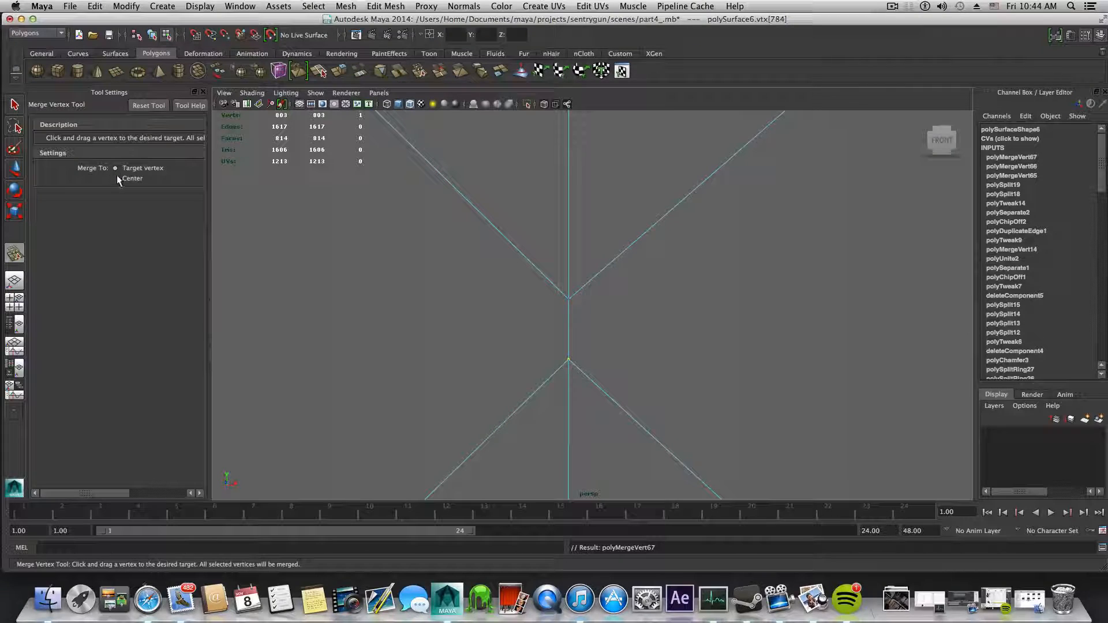
{"action": "left_click_drag", "start_coordinate": [569, 361], "coordinate": [569, 298]}
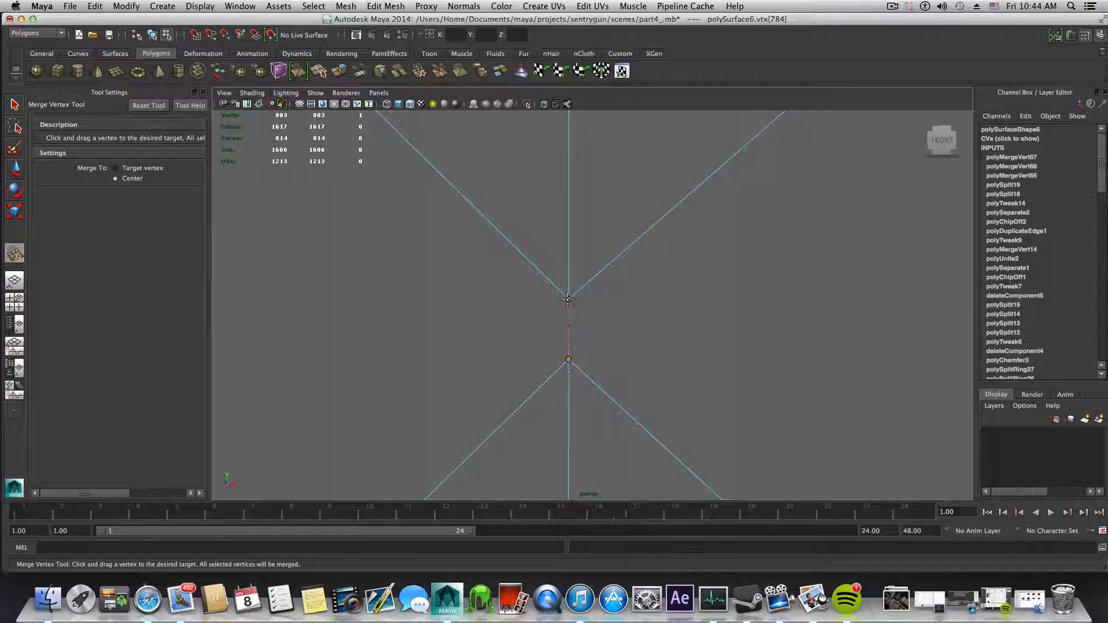
{"action": "key", "text": "f"}
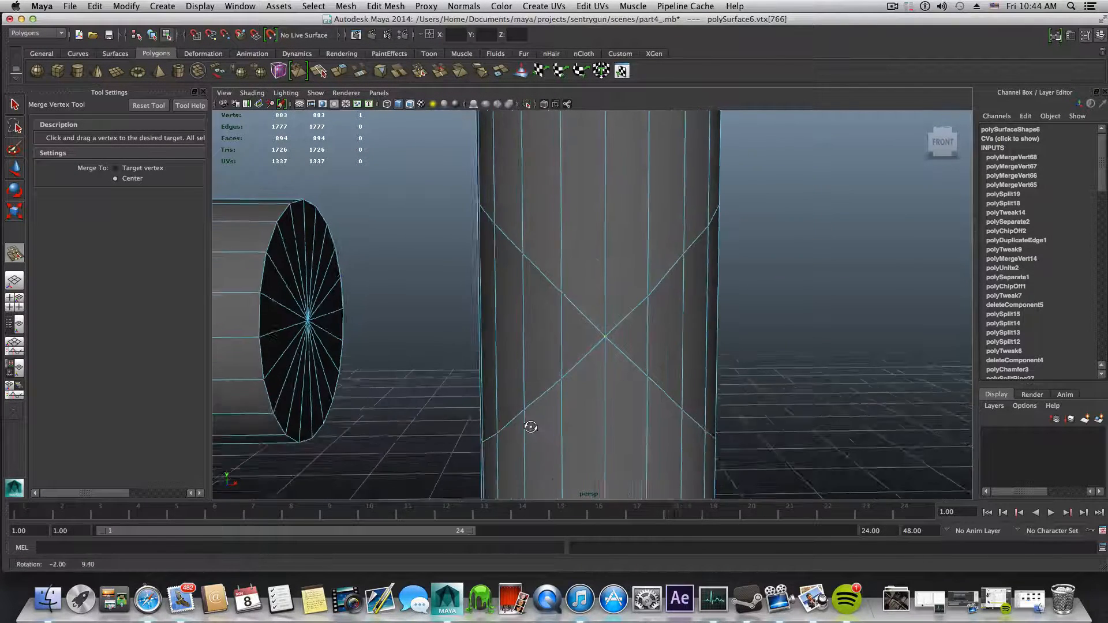
{"action": "left_click_drag", "start_coordinate": [527, 425], "coordinate": [499, 456], "text": "alt"}
{"action": "key", "text": "q"}
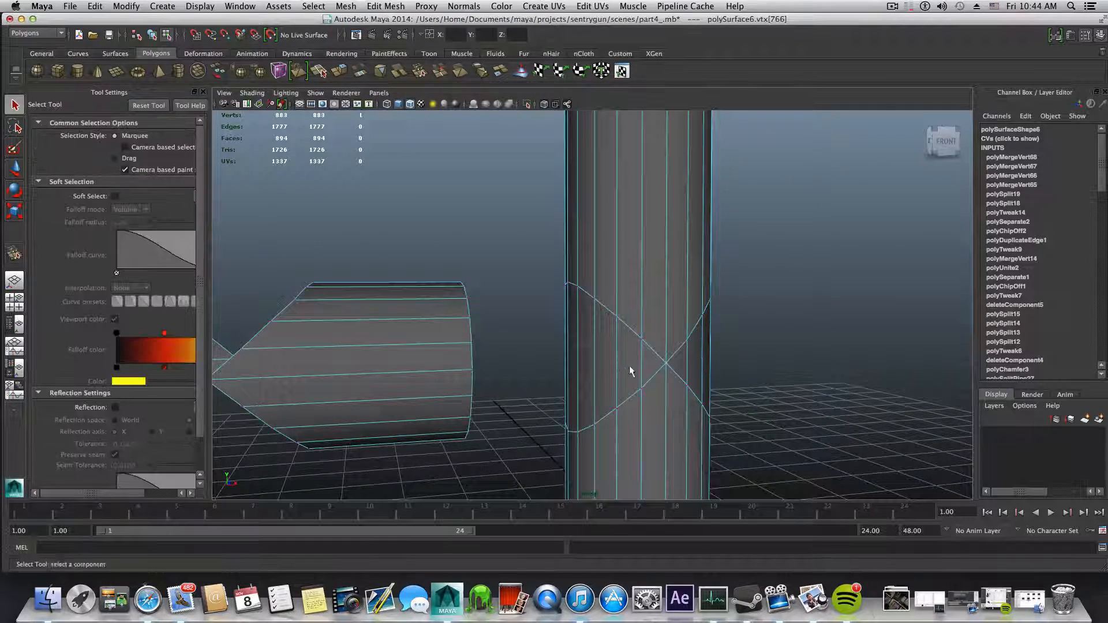
Step: Select the pillar's faces enclosed by the crossing seams on both sides and delete them to open the arm holes
{"action": "left_click_drag", "start_coordinate": [629, 365], "coordinate": [615, 368], "text": "alt"}
{"action": "right_click", "coordinate": [669, 328]}
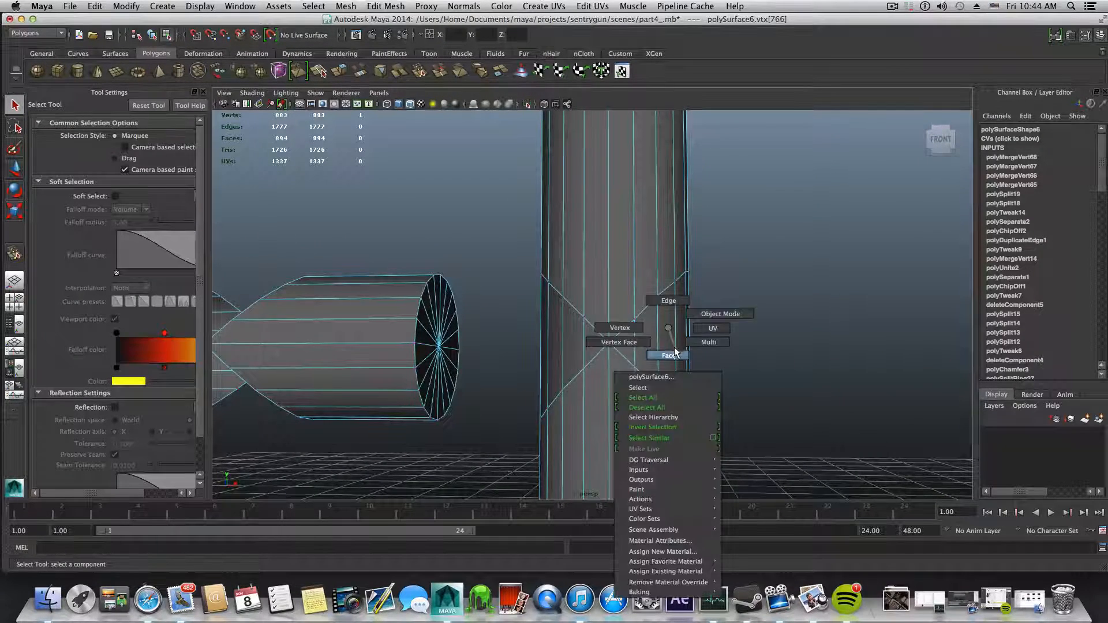
{"action": "right_click_drag", "start_coordinate": [675, 352], "coordinate": [672, 355]}
{"action": "left_click_drag", "start_coordinate": [645, 350], "coordinate": [721, 352]}
{"action": "left_click_drag", "start_coordinate": [508, 346], "coordinate": [597, 350], "text": "shift"}
{"action": "left_click_drag", "start_coordinate": [711, 365], "coordinate": [458, 376], "text": "alt"}
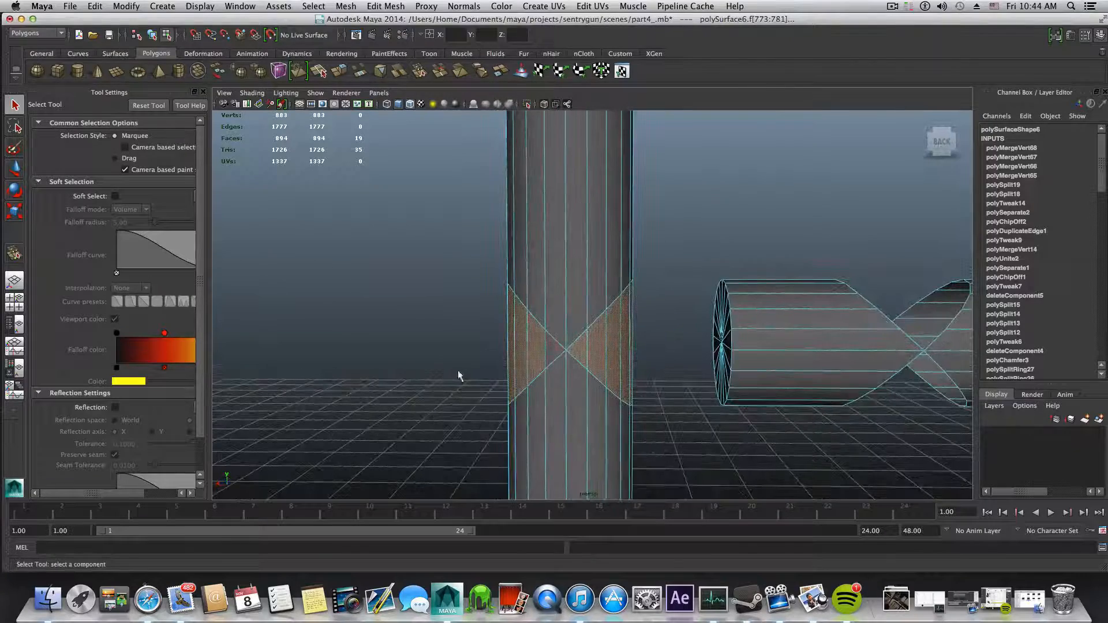
{"action": "left_click", "coordinate": [550, 354], "text": "shift"}
{"action": "key", "text": "Delete"}
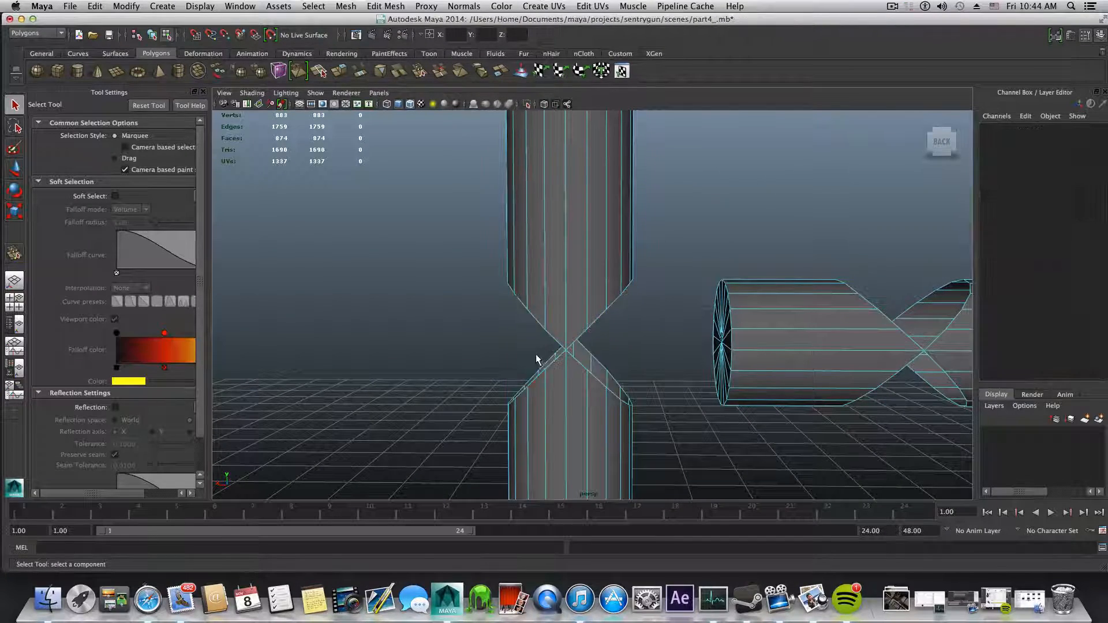
Step: Leave component editing and return to object selection for the pillar and the crossing cylinder
{"action": "left_click_drag", "start_coordinate": [522, 364], "coordinate": [781, 386], "text": "alt"}
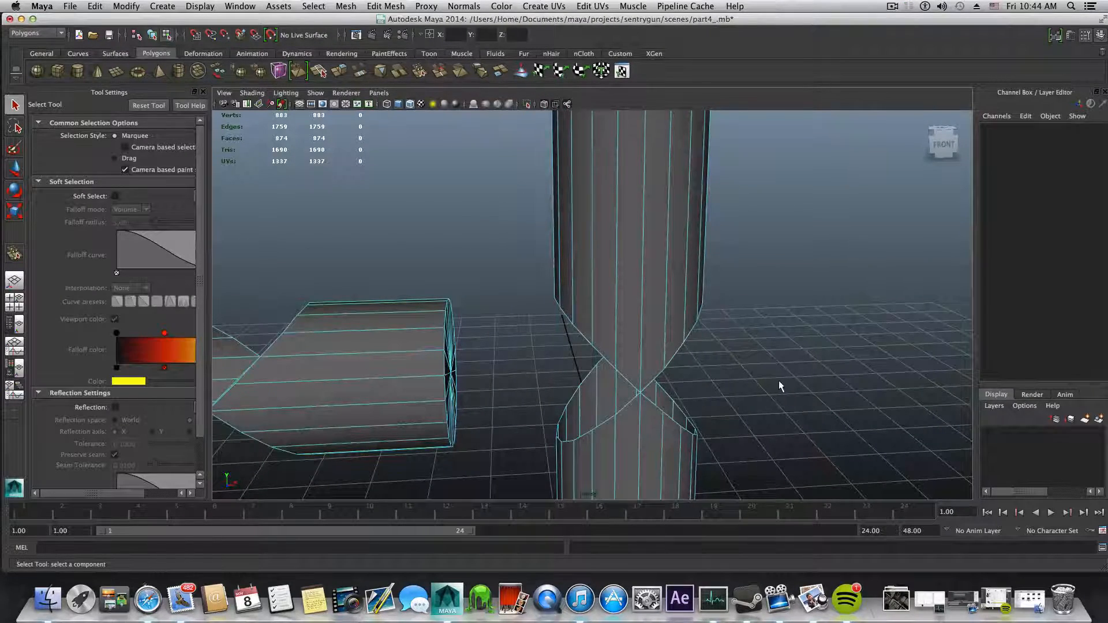
{"action": "key", "text": "F8"}
{"action": "key", "text": "F8"}
{"action": "key", "text": "F8"}
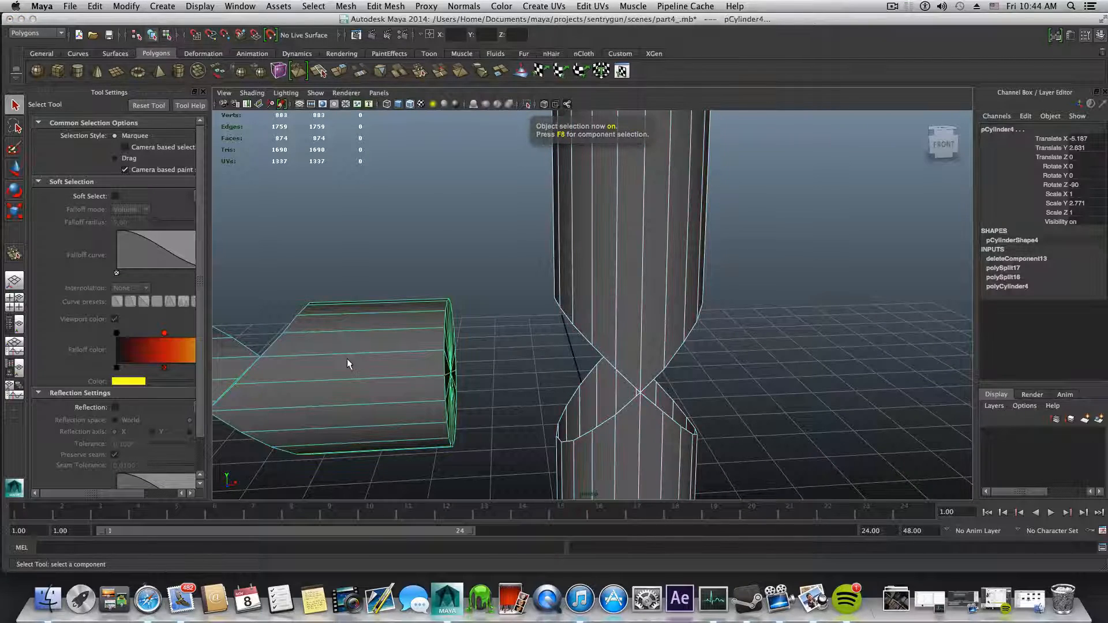
Step: Merge the close vertices where the crossing cylinder's seams meet at the front, then return to object selection
{"action": "left_click", "coordinate": [348, 363]}
{"action": "key", "text": "f"}
{"action": "right_click_drag", "start_coordinate": [383, 347], "coordinate": [530, 344], "text": "alt"}
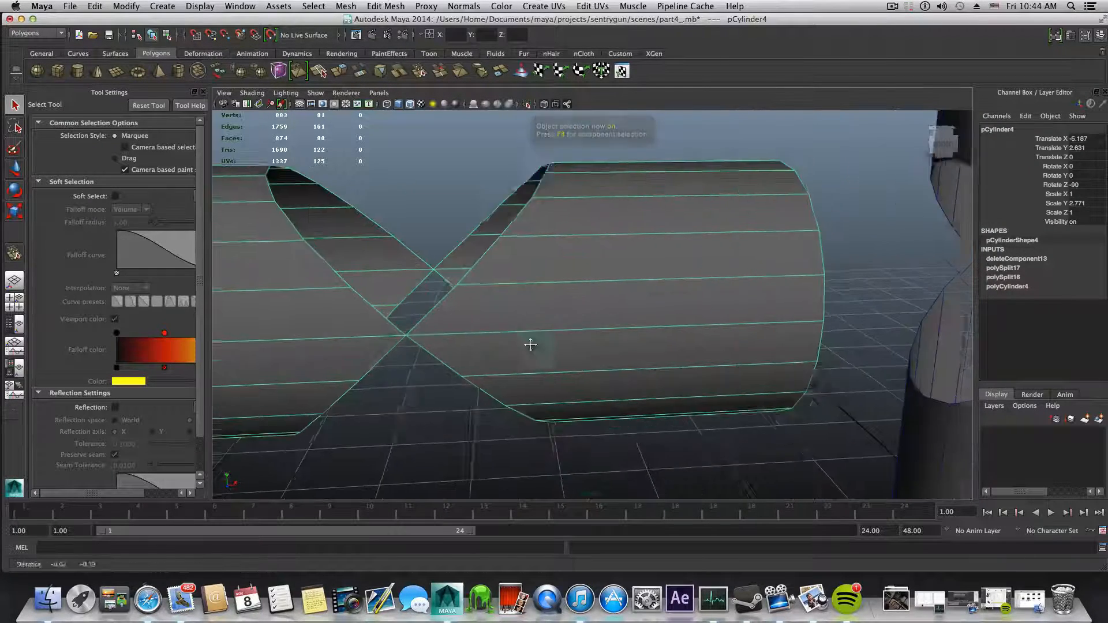
{"action": "middle_click_drag", "start_coordinate": [530, 345], "coordinate": [538, 339], "text": "alt"}
{"action": "right_click_drag", "start_coordinate": [512, 333], "coordinate": [462, 335]}
{"action": "middle_click_drag", "start_coordinate": [461, 336], "coordinate": [504, 348], "text": "alt"}
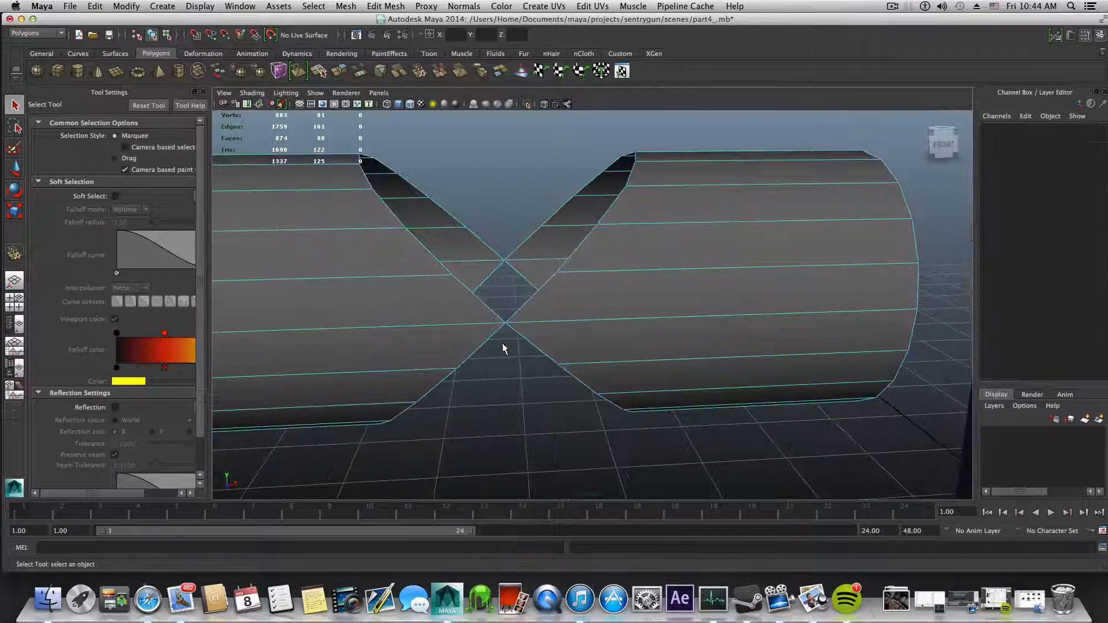
{"action": "right_click_drag", "start_coordinate": [504, 349], "coordinate": [722, 418], "text": "alt"}
{"action": "middle_click_drag", "start_coordinate": [222, 412], "coordinate": [588, 377], "text": "alt"}
{"action": "left_click_drag", "start_coordinate": [583, 378], "coordinate": [452, 333], "text": "alt"}
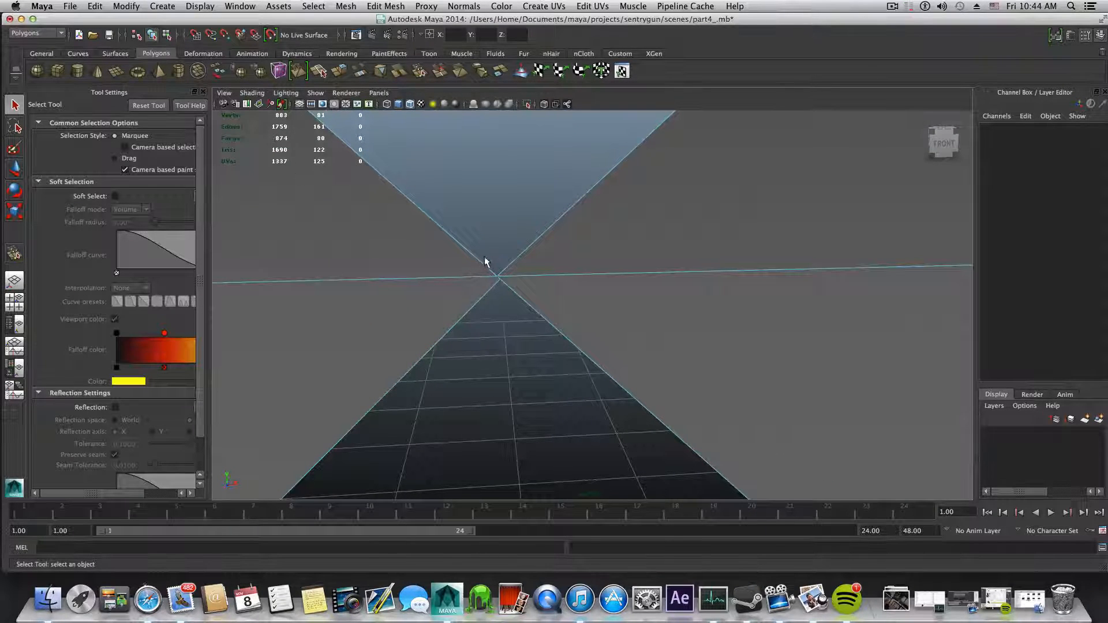
{"action": "left_click_drag", "start_coordinate": [484, 258], "coordinate": [524, 317]}
{"action": "scroll", "coordinate": [514, 386], "scroll_direction": "down", "scroll_amount": 5}
{"action": "middle_click_drag", "start_coordinate": [626, 445], "coordinate": [574, 381], "text": "alt"}
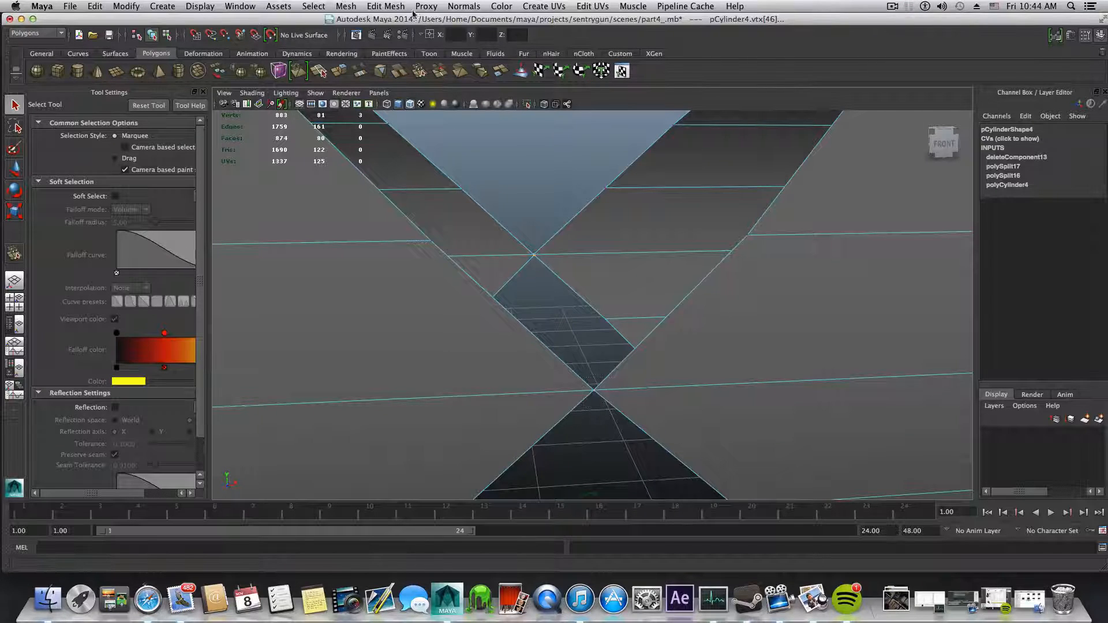
{"action": "left_click", "coordinate": [398, 6]}
{"action": "left_click", "coordinate": [392, 316]}
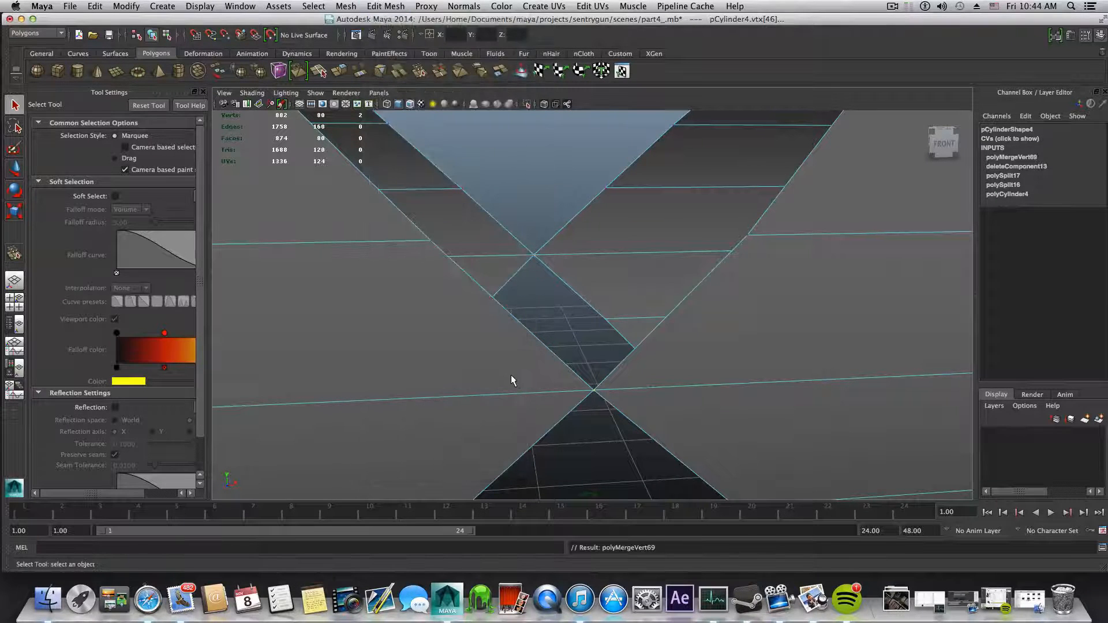
{"action": "key", "text": "F8"}
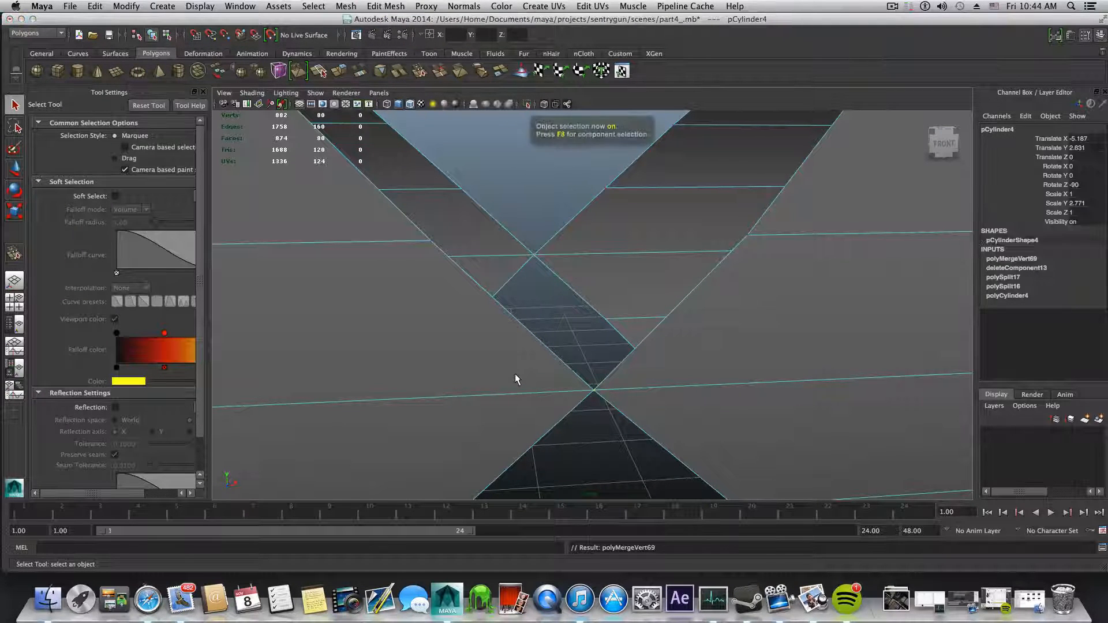
Step: Set the horizontal cylinder's Translate X to 0 so it crosses the vertical post
{"action": "key", "text": "f"}
{"action": "scroll", "coordinate": [515, 373], "scroll_direction": "down", "scroll_amount": 5}
{"action": "middle_click_drag", "start_coordinate": [651, 366], "coordinate": [589, 377], "text": "alt"}
{"action": "scroll", "coordinate": [589, 377], "scroll_direction": "down", "scroll_amount": 4}
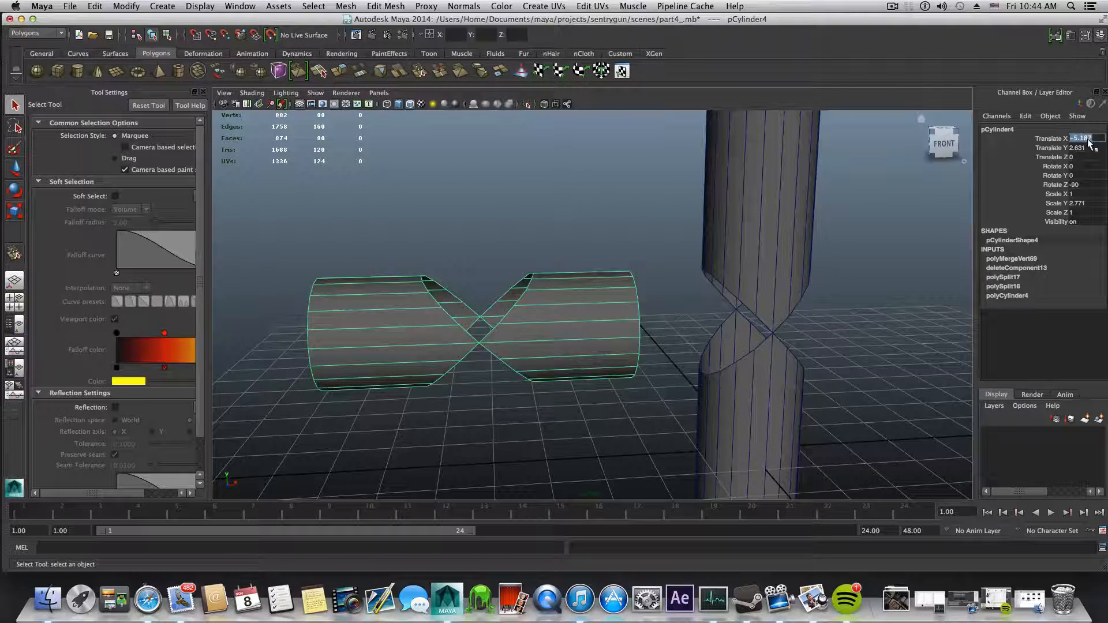
{"action": "type", "text": "0"}
{"action": "key", "text": "Return"}
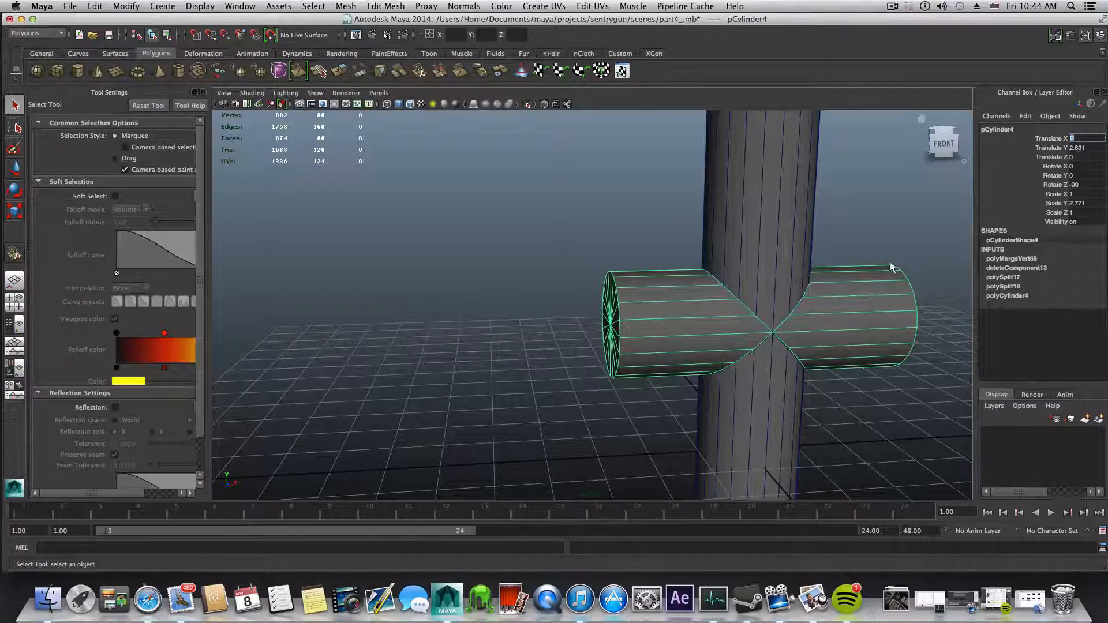
Step: Combine the horizontal cylinder and the vertical post into a single mesh
{"action": "middle_click_drag", "start_coordinate": [808, 288], "coordinate": [642, 229], "text": "alt"}
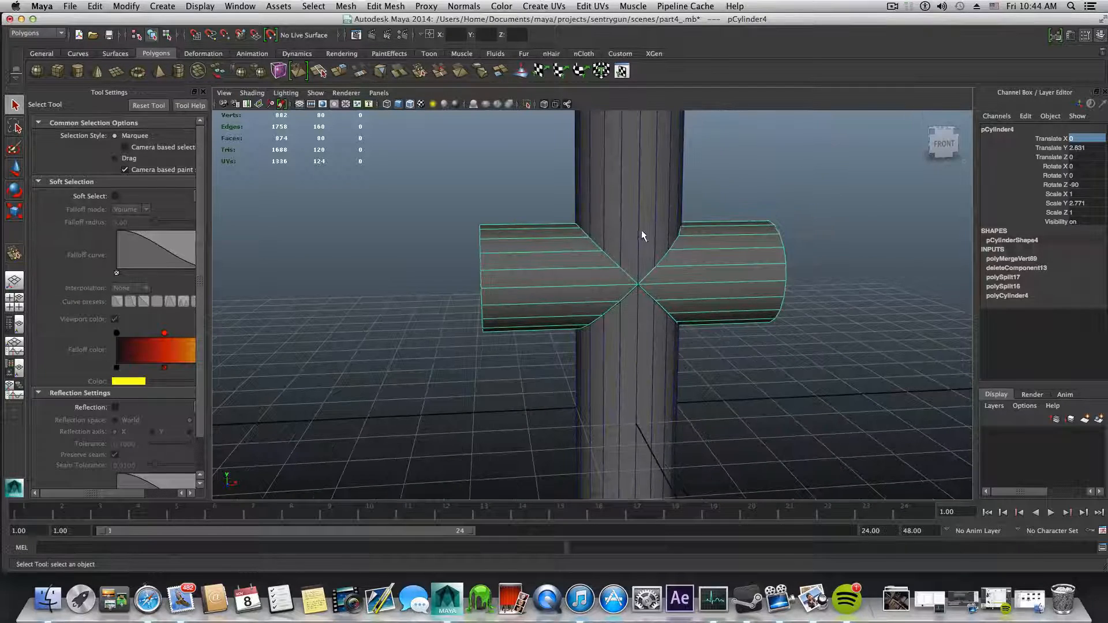
{"action": "left_click", "coordinate": [642, 230], "text": "shift"}
{"action": "middle_click_drag", "start_coordinate": [745, 238], "coordinate": [687, 306], "text": "alt"}
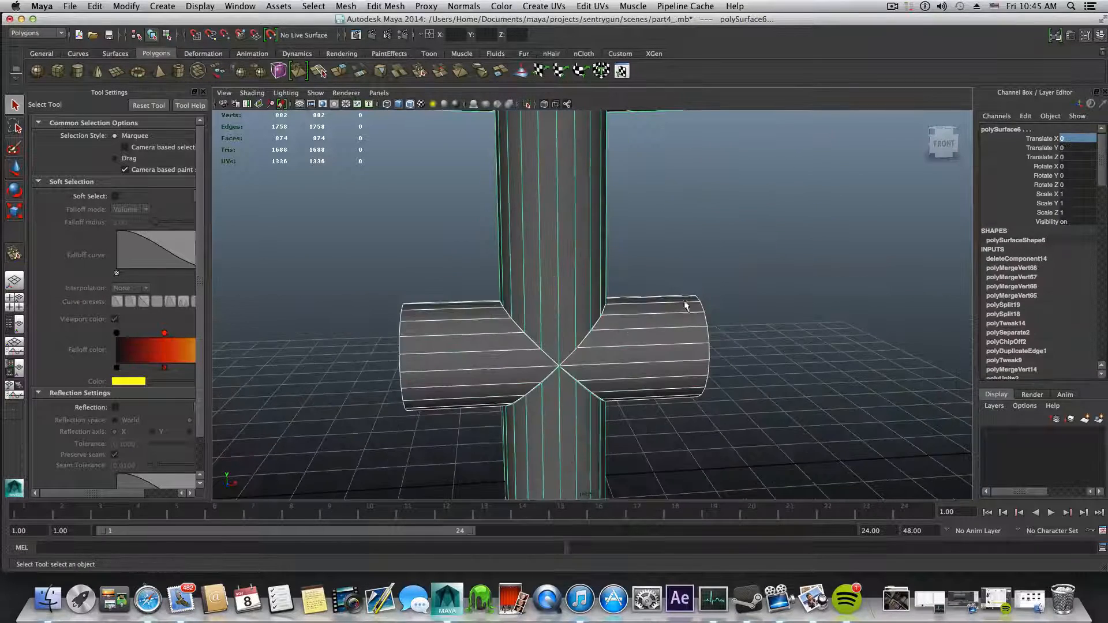
{"action": "left_click", "coordinate": [335, 6]}
{"action": "left_click", "coordinate": [369, 27]}
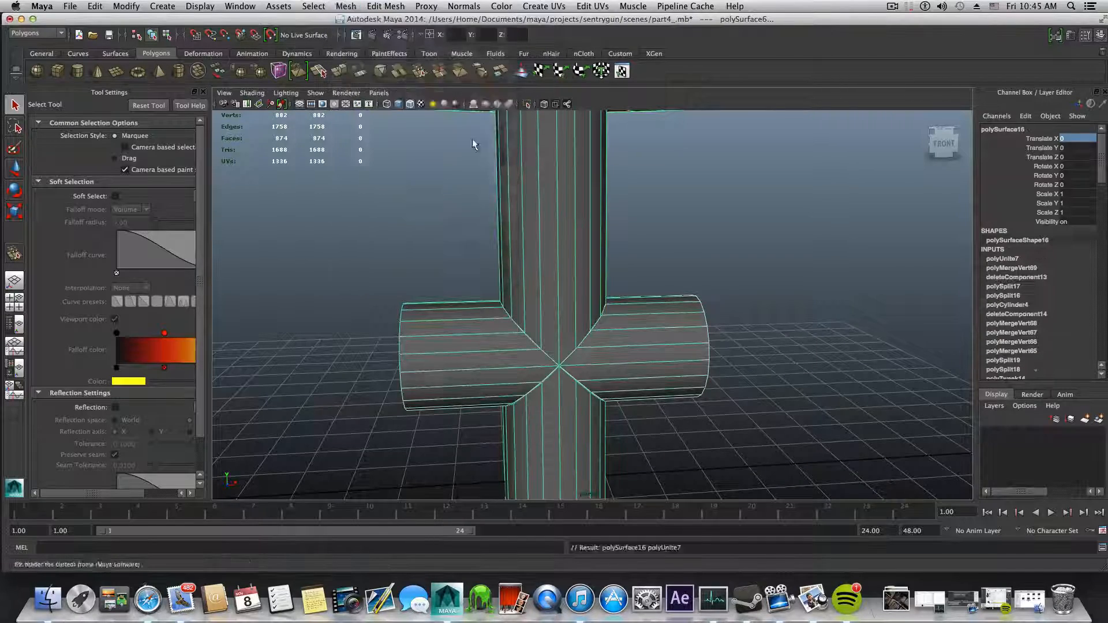
Step: Select the vertices around the intersection of the two cylinders and merge them with the current merge settings
{"action": "right_click_drag", "start_coordinate": [569, 321], "coordinate": [522, 327]}
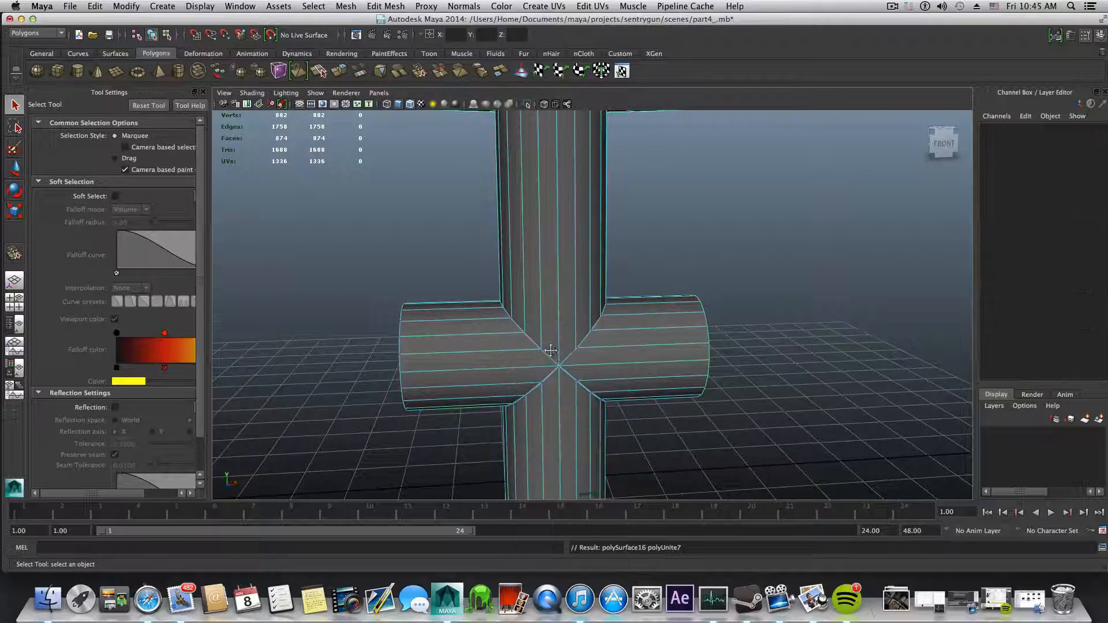
{"action": "middle_click_drag", "start_coordinate": [551, 350], "coordinate": [519, 281], "text": "alt"}
{"action": "left_click_drag", "start_coordinate": [438, 203], "coordinate": [586, 374]}
{"action": "right_click_drag", "start_coordinate": [586, 373], "coordinate": [664, 345], "text": "alt"}
{"action": "middle_click_drag", "start_coordinate": [416, 339], "coordinate": [483, 351], "text": "alt"}
{"action": "right_click_drag", "start_coordinate": [483, 352], "coordinate": [508, 345], "text": "alt"}
{"action": "middle_click_drag", "start_coordinate": [453, 326], "coordinate": [504, 350], "text": "alt"}
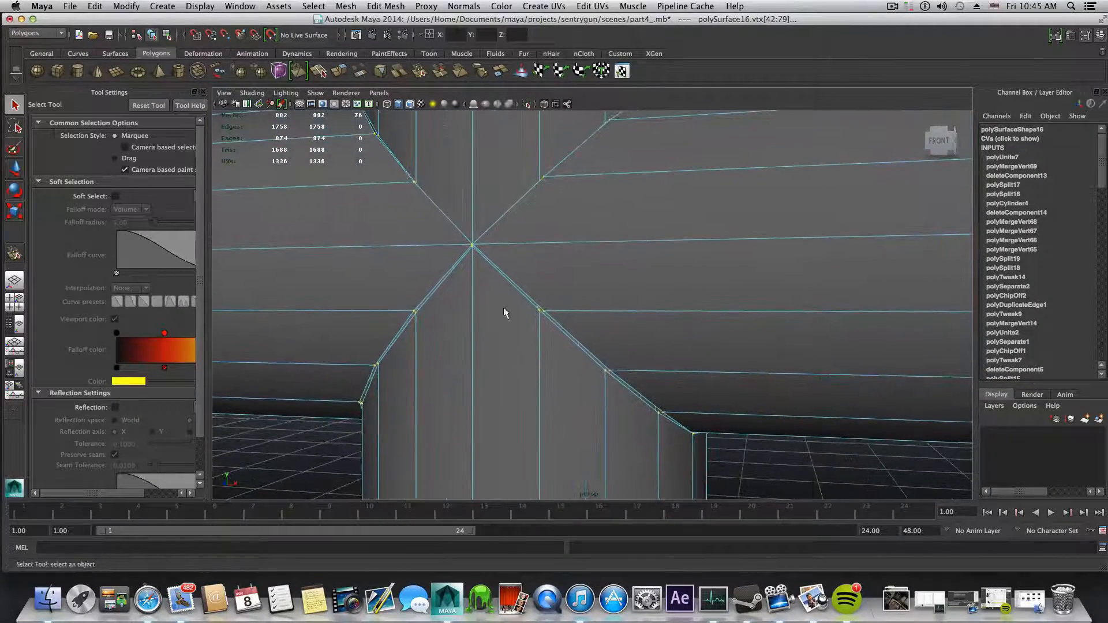
{"action": "left_click", "coordinate": [385, 6]}
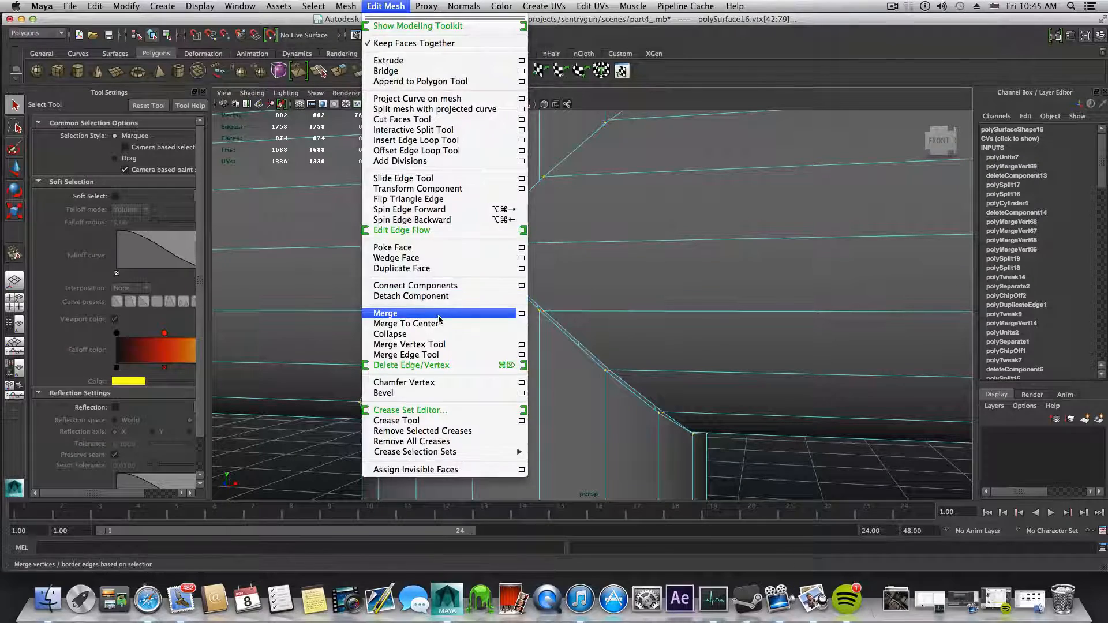
{"action": "left_click", "coordinate": [438, 314]}
Step: Merge the selected junction vertices with the merge threshold set to 0.0200
{"action": "left_click_drag", "start_coordinate": [442, 316], "coordinate": [599, 324], "text": "alt"}
{"action": "left_click_drag", "start_coordinate": [518, 230], "coordinate": [608, 211], "text": "alt"}
{"action": "left_click_drag", "start_coordinate": [674, 222], "coordinate": [646, 299], "text": "alt"}
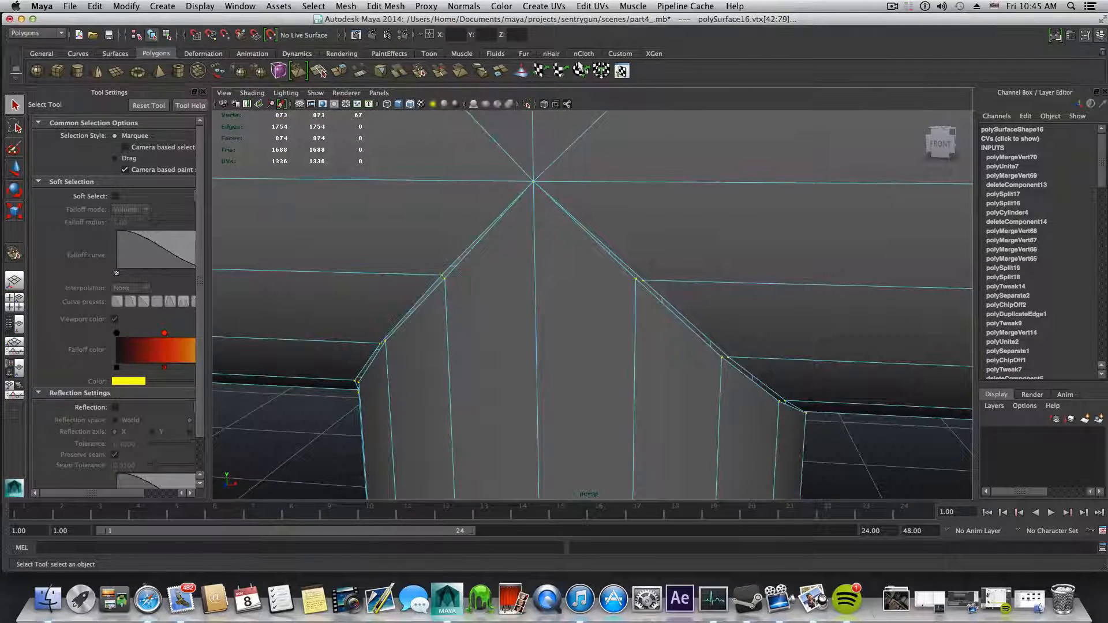
{"action": "left_click", "coordinate": [385, 6]}
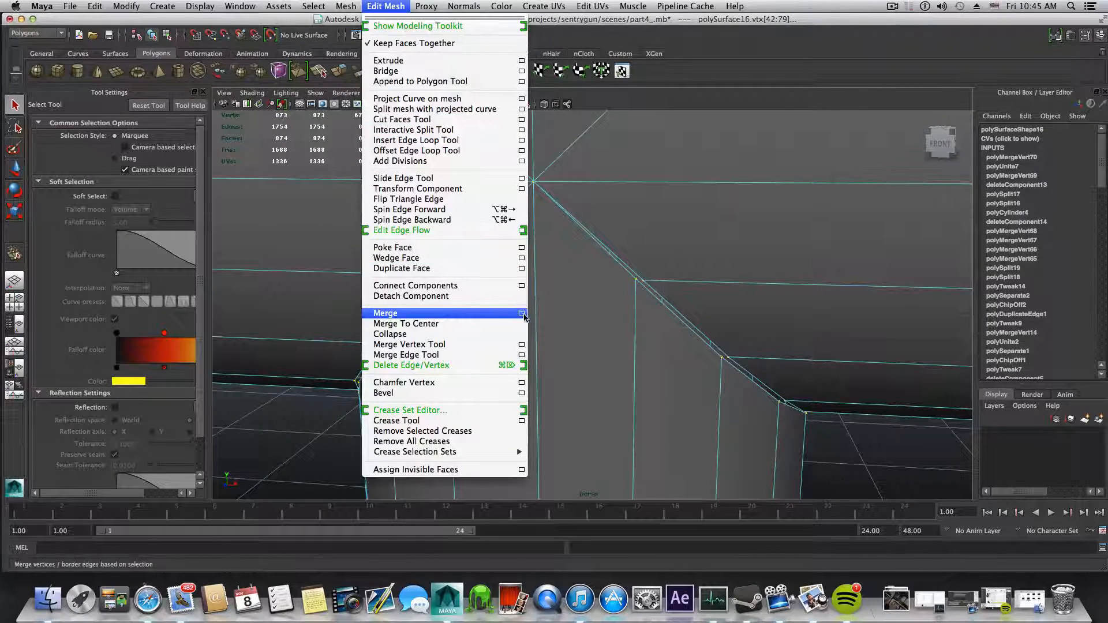
{"action": "left_click", "coordinate": [522, 313]}
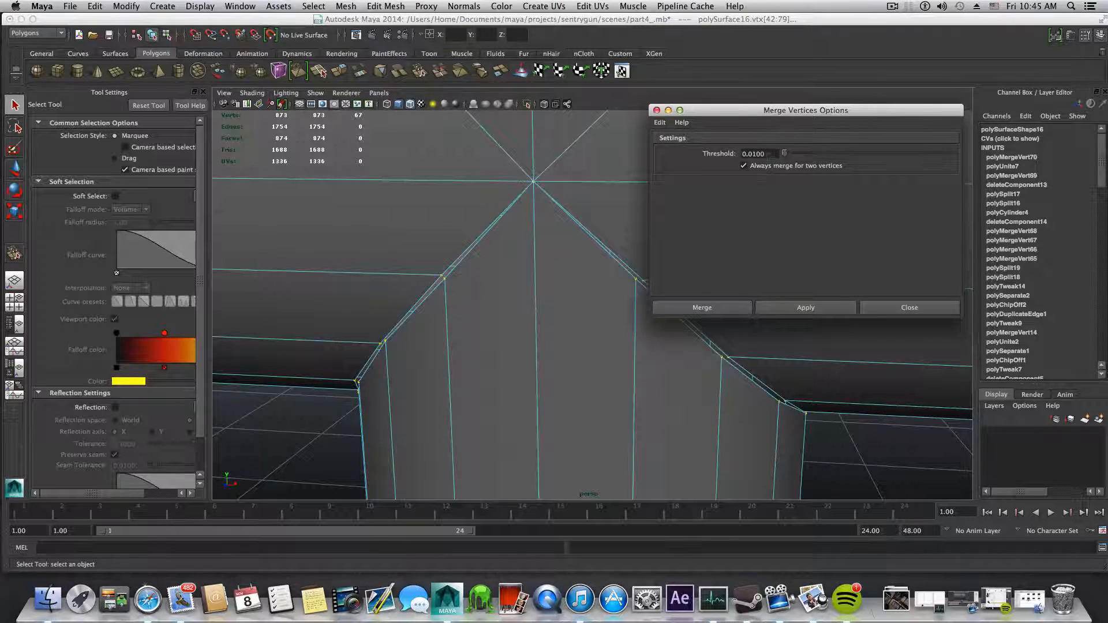
{"action": "left_click_drag", "start_coordinate": [762, 153], "coordinate": [754, 154]}
{"action": "type", "text": "200"}
{"action": "left_click", "coordinate": [819, 309]}
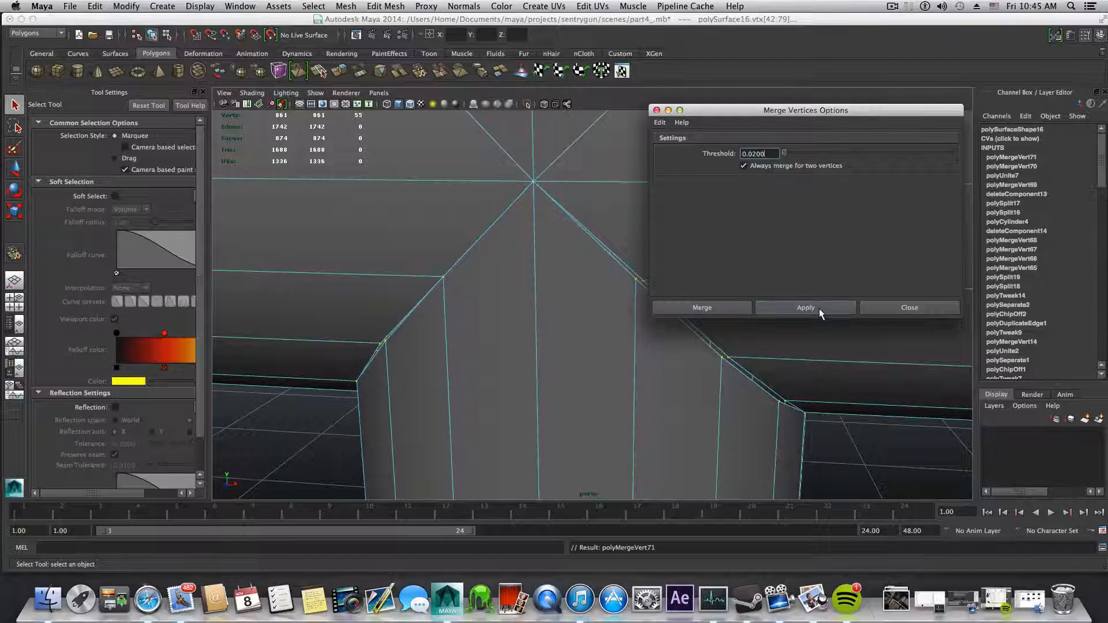
Step: Raise the merge threshold to 0.0250 and apply it to the selected junction vertices
{"action": "left_click_drag", "start_coordinate": [427, 336], "coordinate": [440, 343], "text": "alt"}
{"action": "left_click", "coordinate": [764, 154]}
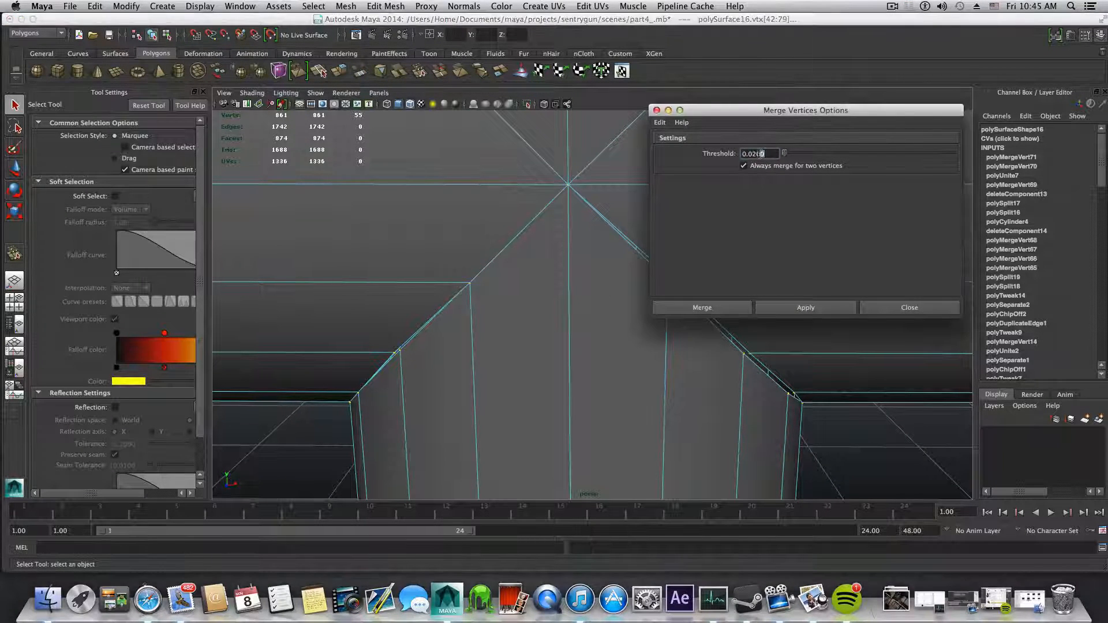
{"action": "left_click_drag", "start_coordinate": [762, 154], "coordinate": [758, 155]}
{"action": "type", "text": "50"}
{"action": "left_click", "coordinate": [799, 308]}
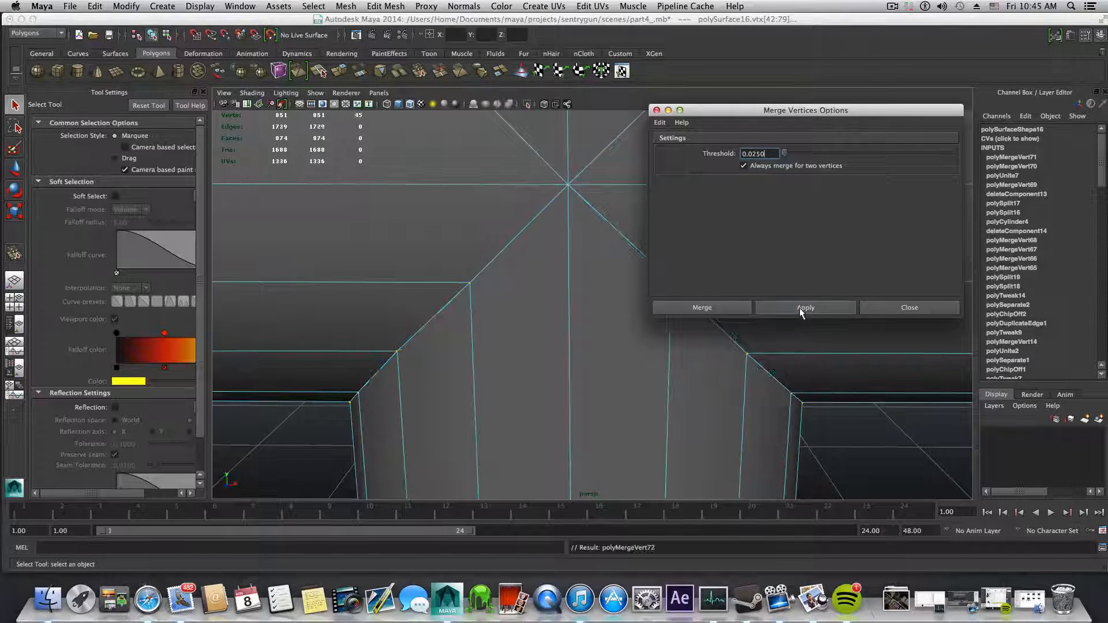
Step: Check the seam for unmerged vertices, then merge the selection with a threshold of 0.0300
{"action": "left_click_drag", "start_coordinate": [737, 397], "coordinate": [553, 363], "text": "alt"}
{"action": "right_click_drag", "start_coordinate": [553, 362], "coordinate": [722, 418], "text": "alt"}
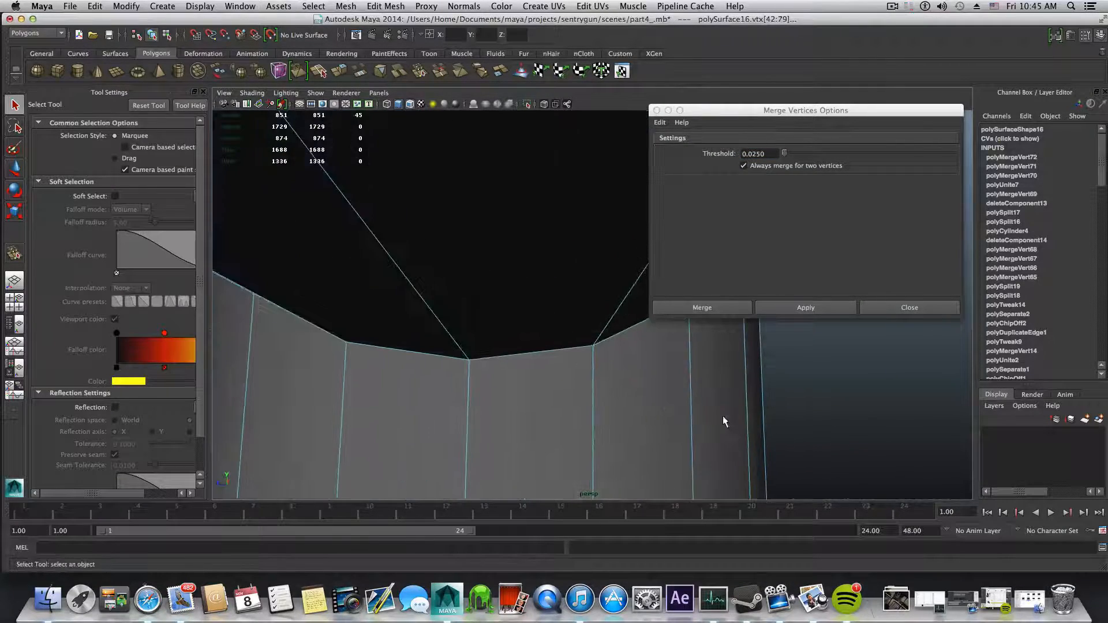
{"action": "left_click_drag", "start_coordinate": [723, 417], "coordinate": [431, 441], "text": "alt"}
{"action": "middle_click_drag", "start_coordinate": [432, 441], "coordinate": [334, 507], "text": "alt"}
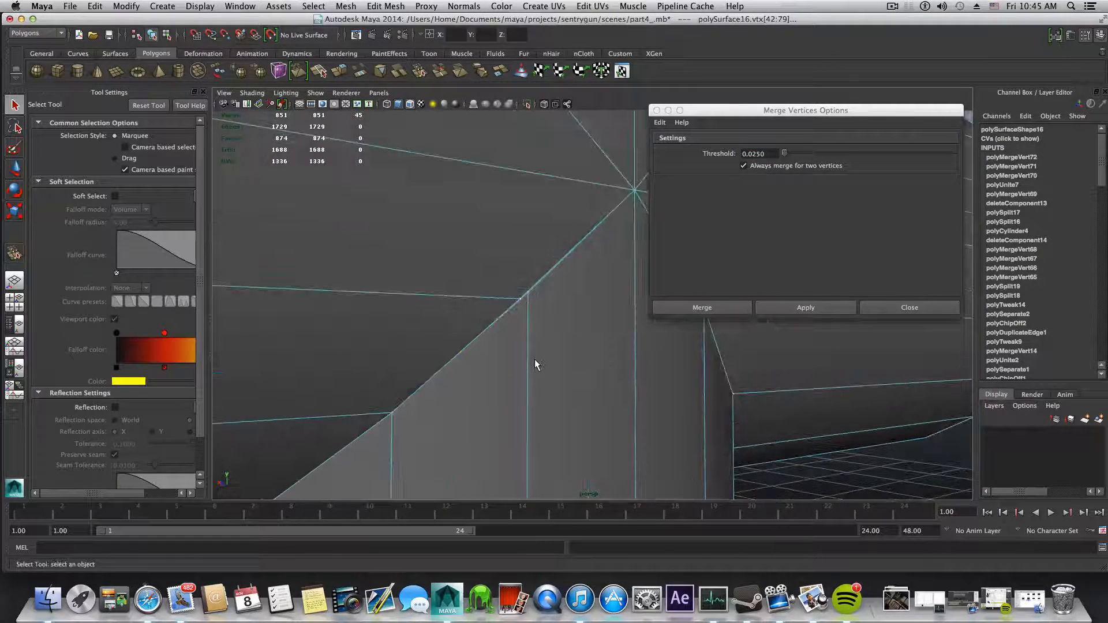
{"action": "left_click_drag", "start_coordinate": [534, 360], "coordinate": [506, 339], "text": "alt"}
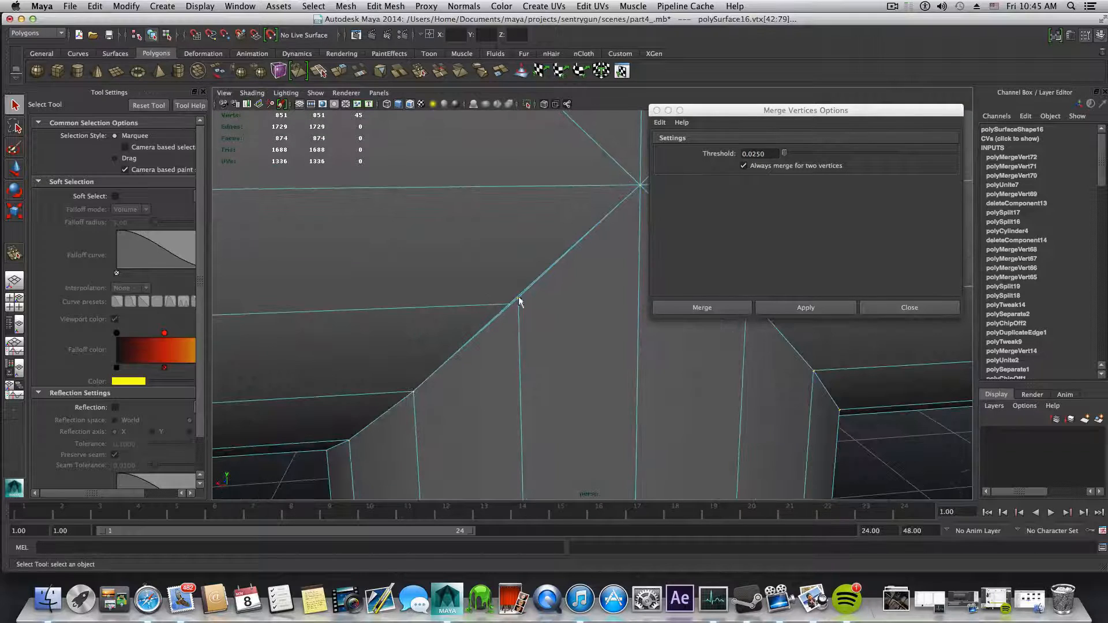
{"action": "middle_click_drag", "start_coordinate": [601, 371], "coordinate": [485, 361], "text": "alt"}
{"action": "left_click_drag", "start_coordinate": [753, 154], "coordinate": [771, 152]}
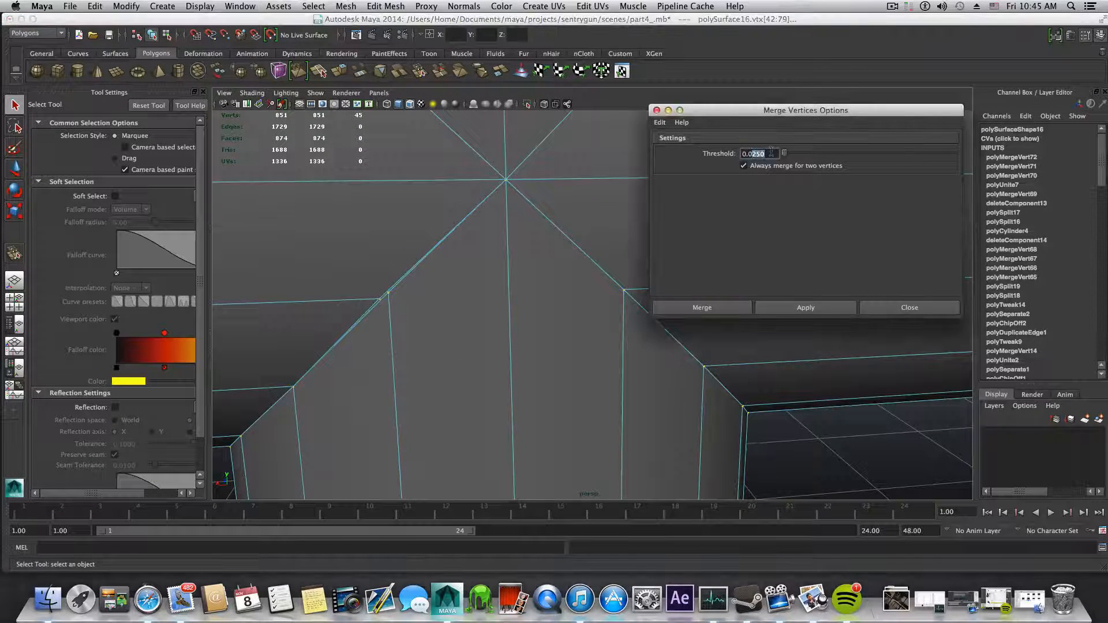
{"action": "type", "text": "300"}
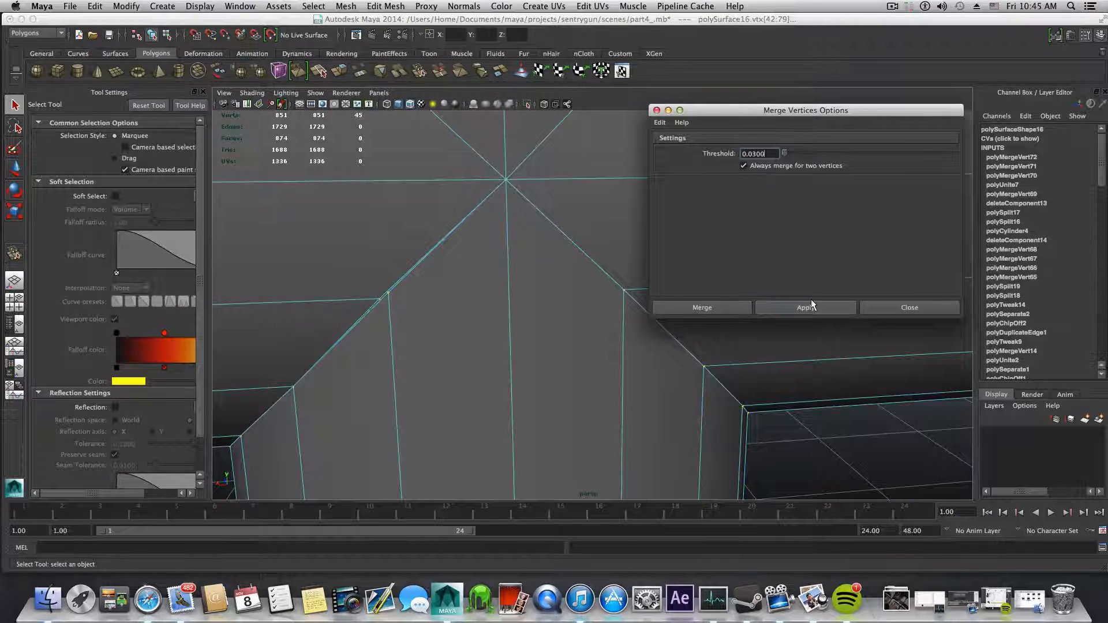
{"action": "left_click", "coordinate": [813, 305]}
Step: Inspect the seam above the crossing point and merge the selected vertices with a threshold of 0.0350
{"action": "middle_click_drag", "start_coordinate": [553, 211], "coordinate": [559, 398], "text": "alt"}
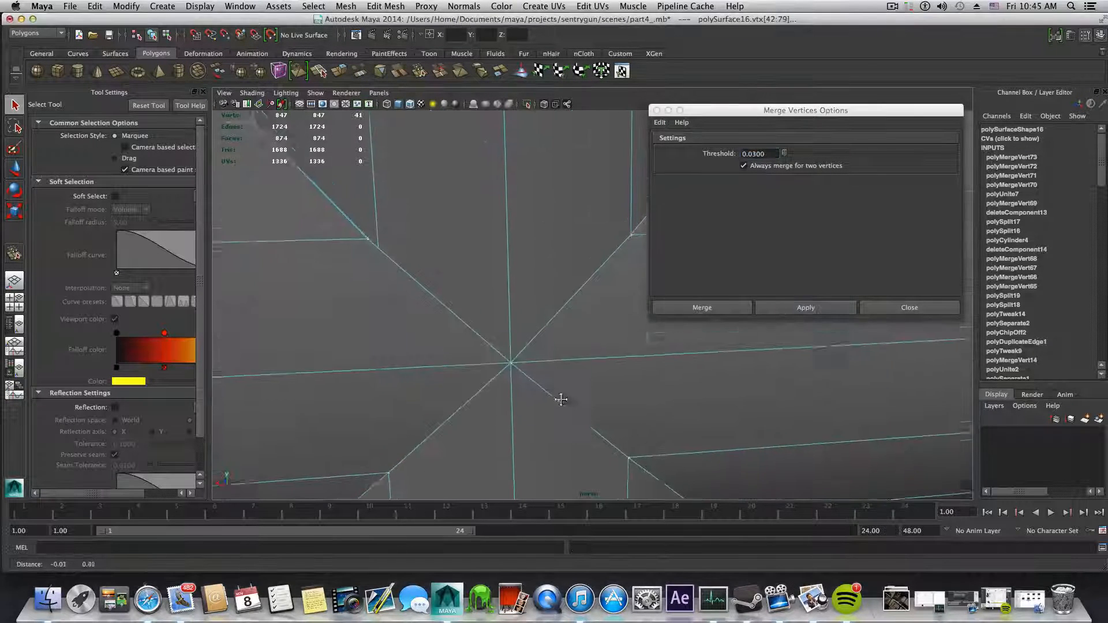
{"action": "middle_click_drag", "start_coordinate": [525, 295], "coordinate": [521, 351], "text": "alt"}
{"action": "middle_click_drag", "start_coordinate": [320, 278], "coordinate": [355, 323], "text": "alt"}
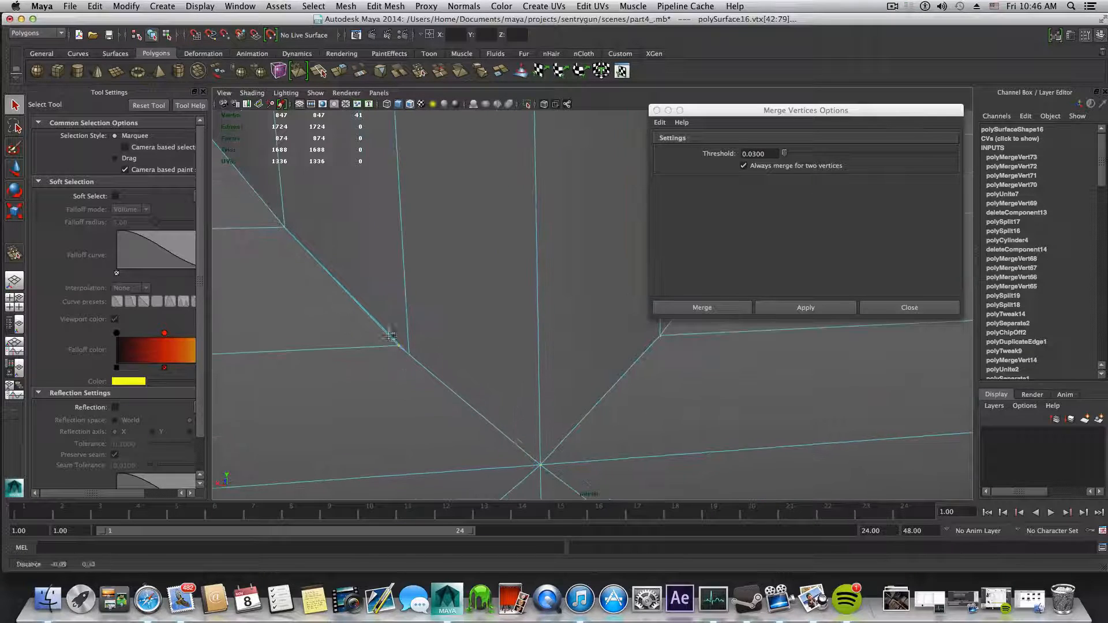
{"action": "left_click", "coordinate": [760, 154]}
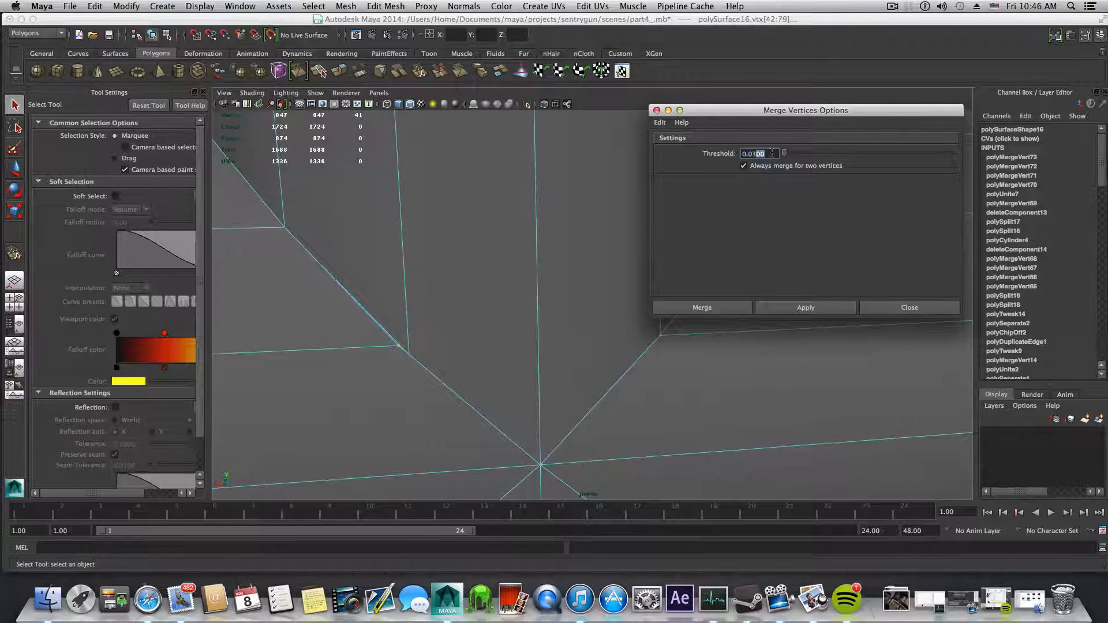
{"action": "key", "text": "Return"}
{"action": "left_click", "coordinate": [809, 310]}
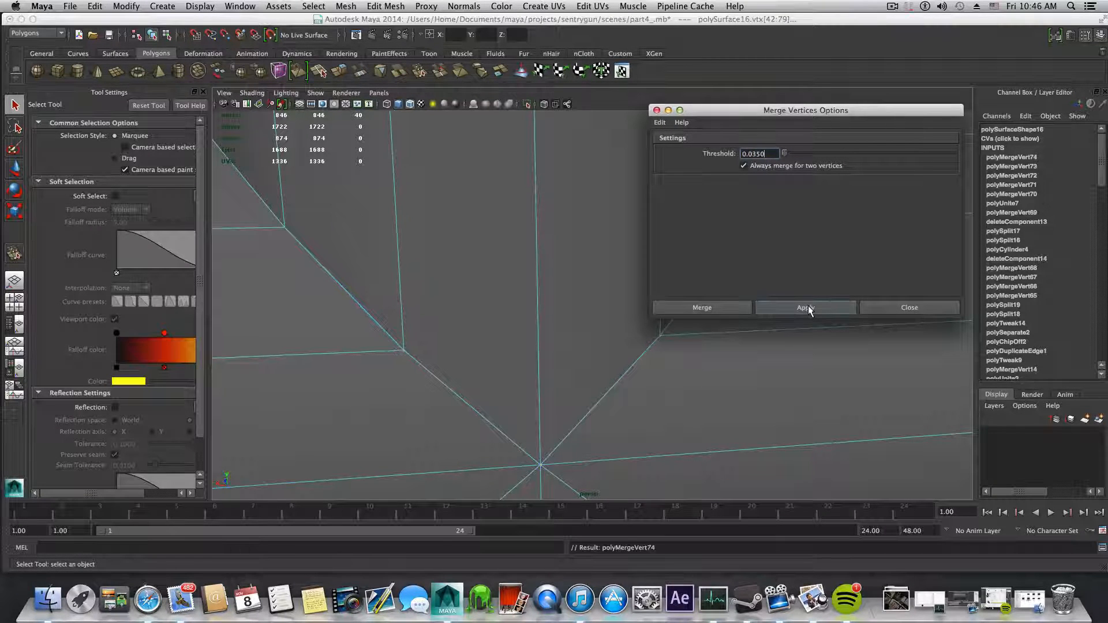
Step: Examine the junction from other angles and apply the vertex merge with a threshold of 0.0400
{"action": "left_click_drag", "start_coordinate": [456, 210], "coordinate": [501, 276], "text": "alt"}
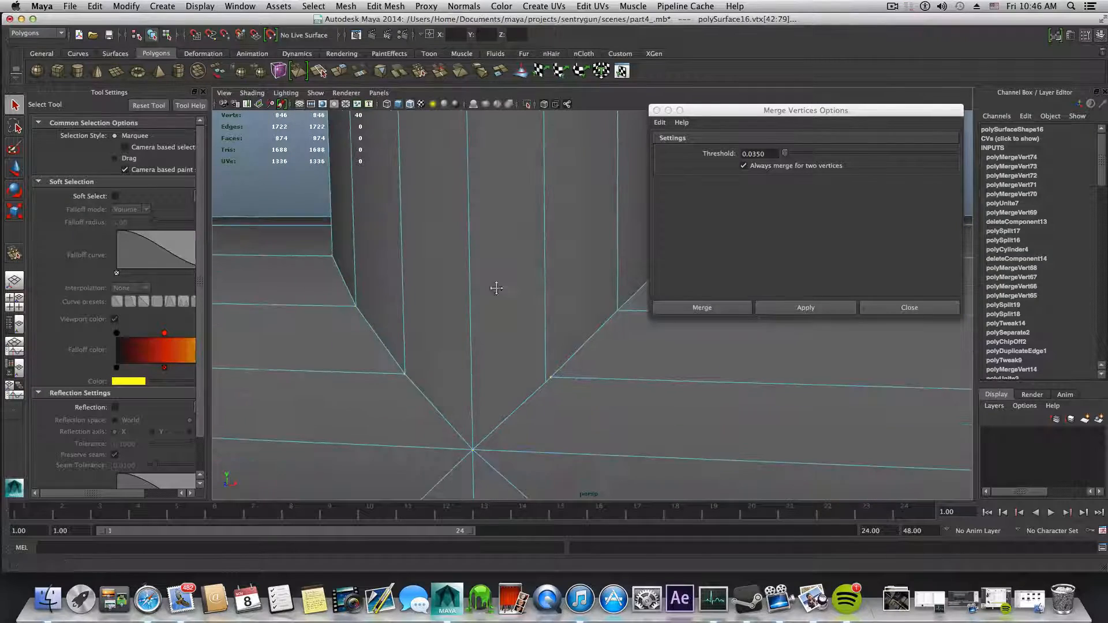
{"action": "middle_click_drag", "start_coordinate": [495, 287], "coordinate": [479, 281], "text": "alt"}
{"action": "left_click_drag", "start_coordinate": [479, 280], "coordinate": [502, 289], "text": "alt"}
{"action": "middle_click_drag", "start_coordinate": [502, 289], "coordinate": [459, 279], "text": "alt"}
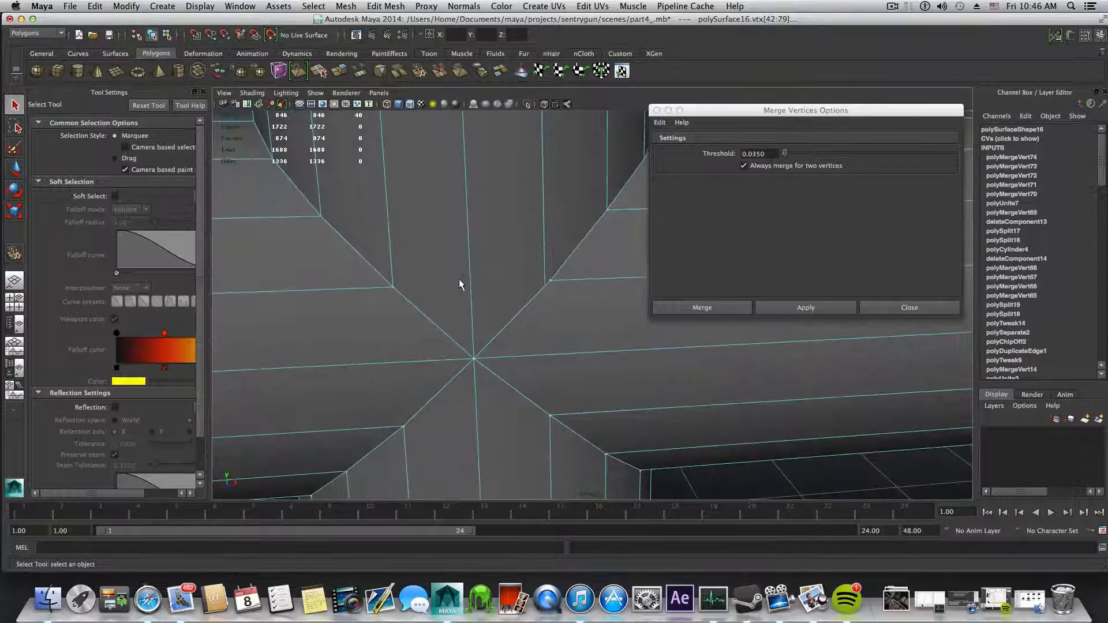
{"action": "left_click_drag", "start_coordinate": [456, 279], "coordinate": [422, 292], "text": "alt"}
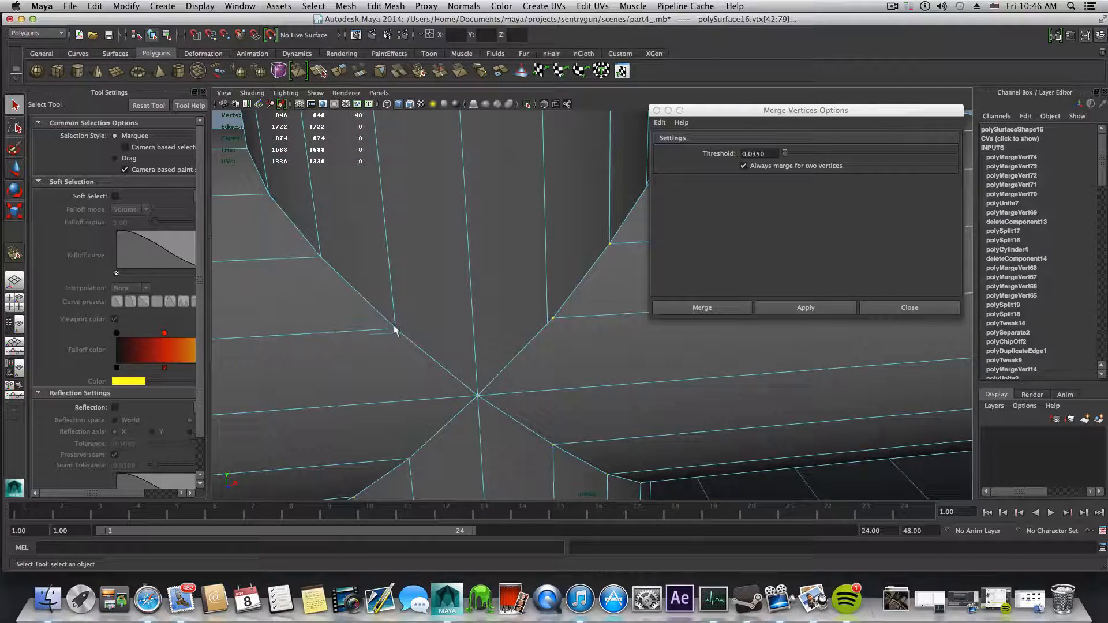
{"action": "left_click", "coordinate": [754, 154]}
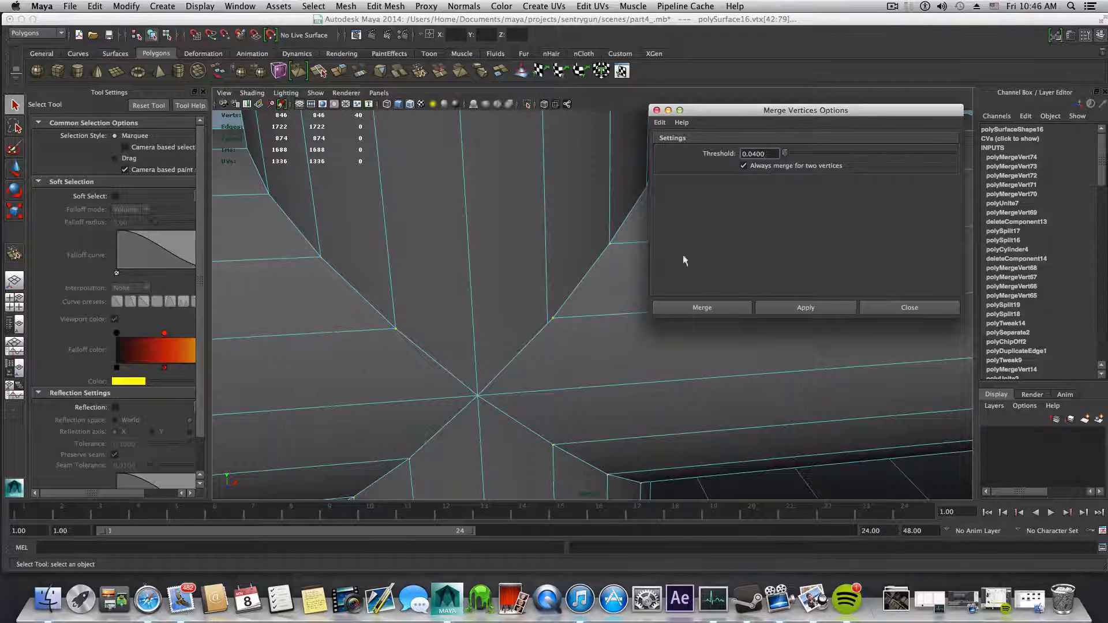
{"action": "left_click", "coordinate": [790, 301]}
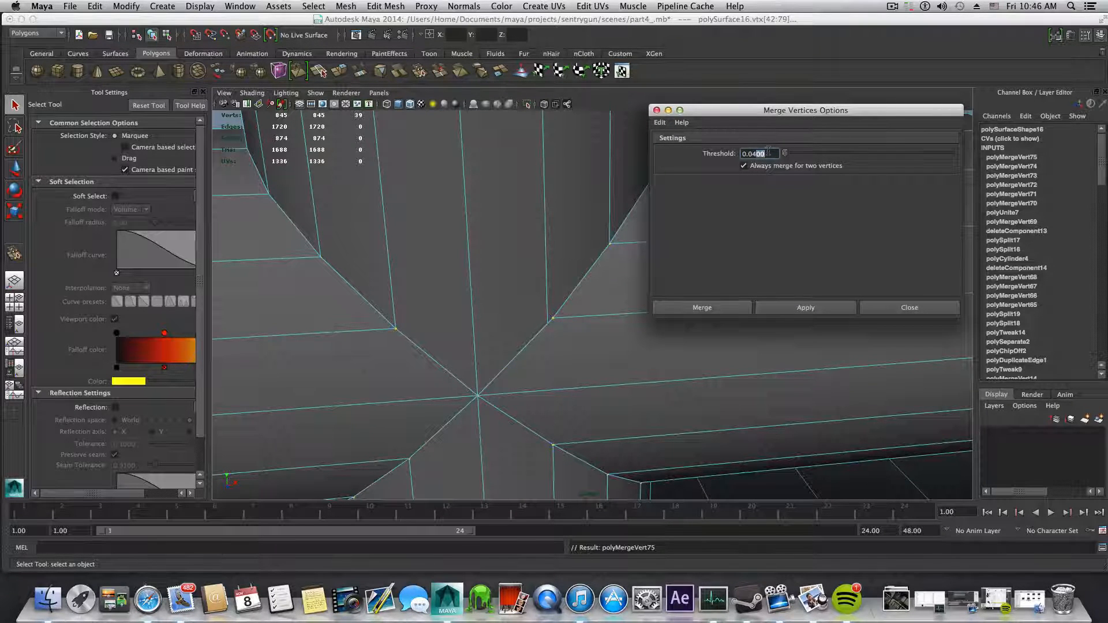
Step: Merge the selected junction vertices with a threshold of 0.0450 and move the merge options window off the model
{"action": "left_click", "coordinate": [785, 306]}
{"action": "left_click_drag", "start_coordinate": [561, 335], "coordinate": [785, 293], "text": "alt"}
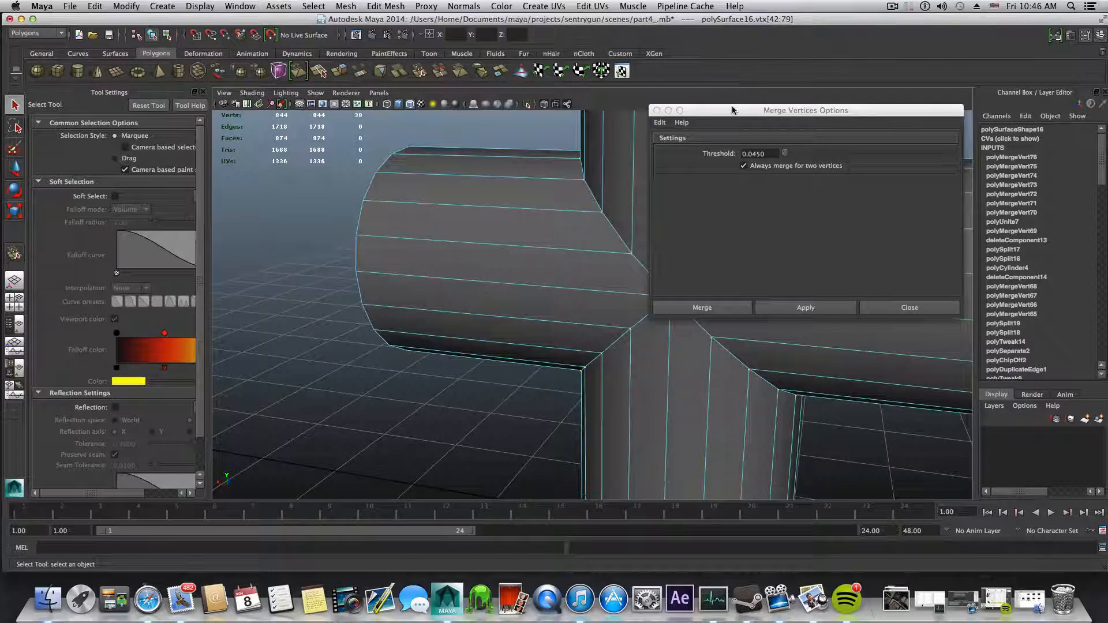
{"action": "left_click", "coordinate": [718, 307]}
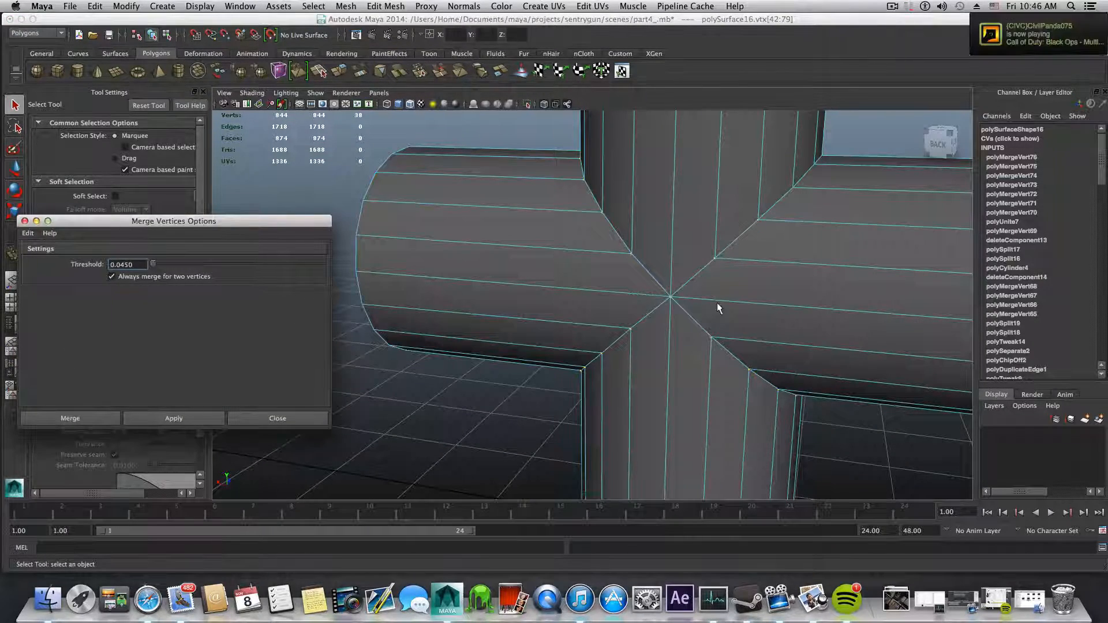
Step: Return to object selection, preview the combined mesh smoothed to examine the junction, and restore the unsmoothed display
{"action": "type", "text": "3"}
{"action": "left_click", "coordinate": [674, 212]}
{"action": "key", "text": "F8"}
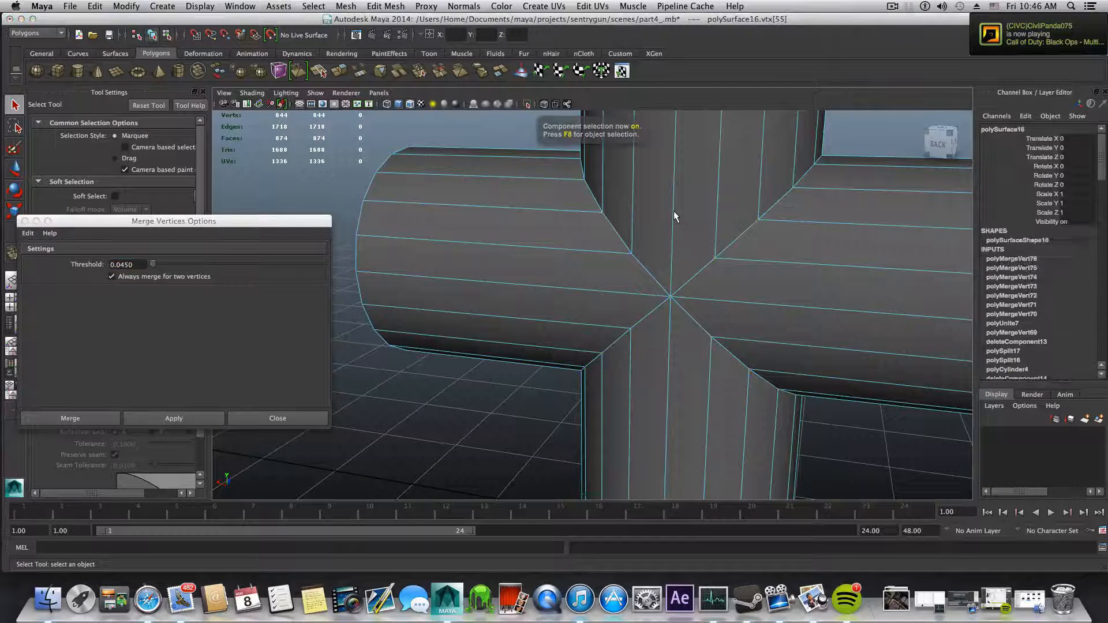
{"action": "scroll", "coordinate": [674, 210], "scroll_direction": "down", "scroll_amount": 3}
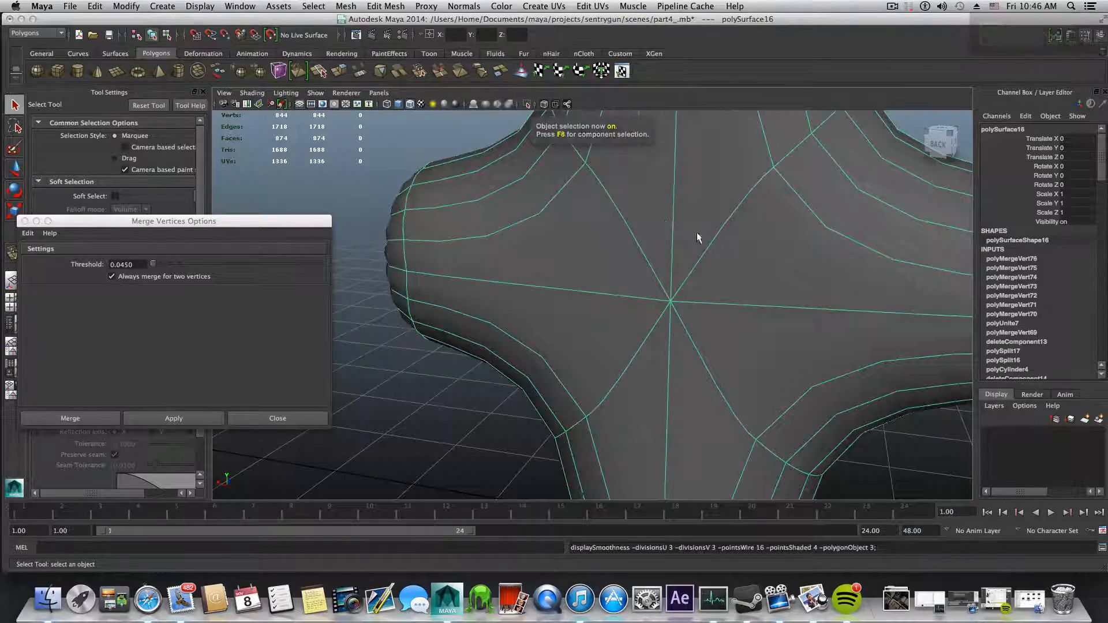
{"action": "left_click_drag", "start_coordinate": [697, 232], "coordinate": [810, 237], "text": "alt"}
{"action": "left_click_drag", "start_coordinate": [718, 256], "coordinate": [652, 257], "text": "alt"}
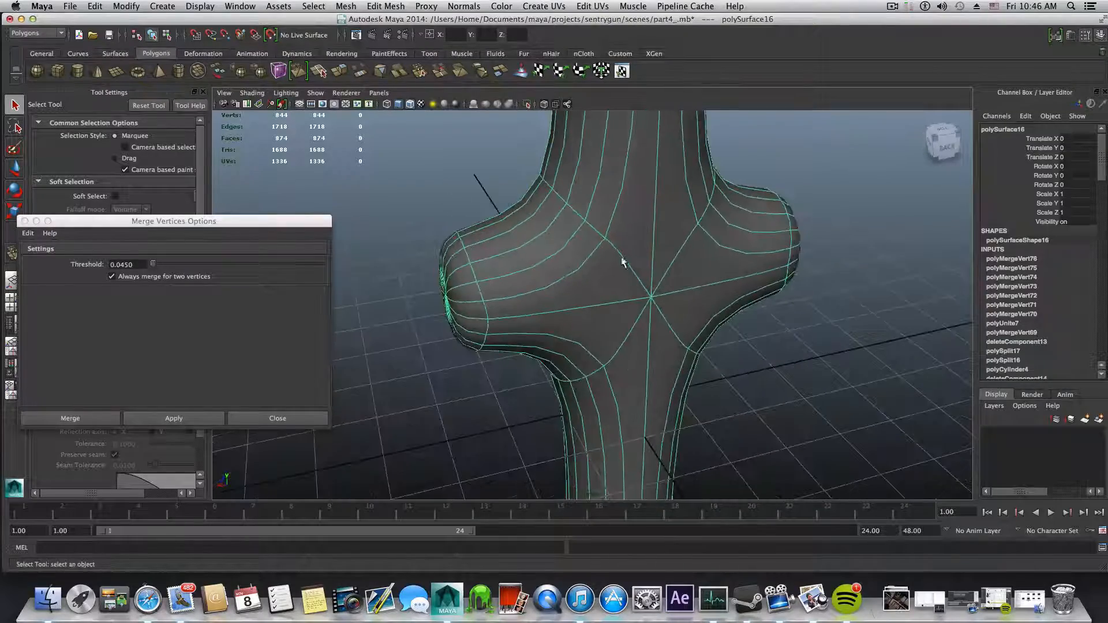
{"action": "left_click_drag", "start_coordinate": [699, 193], "coordinate": [753, 295], "text": "alt"}
{"action": "key", "text": "1"}
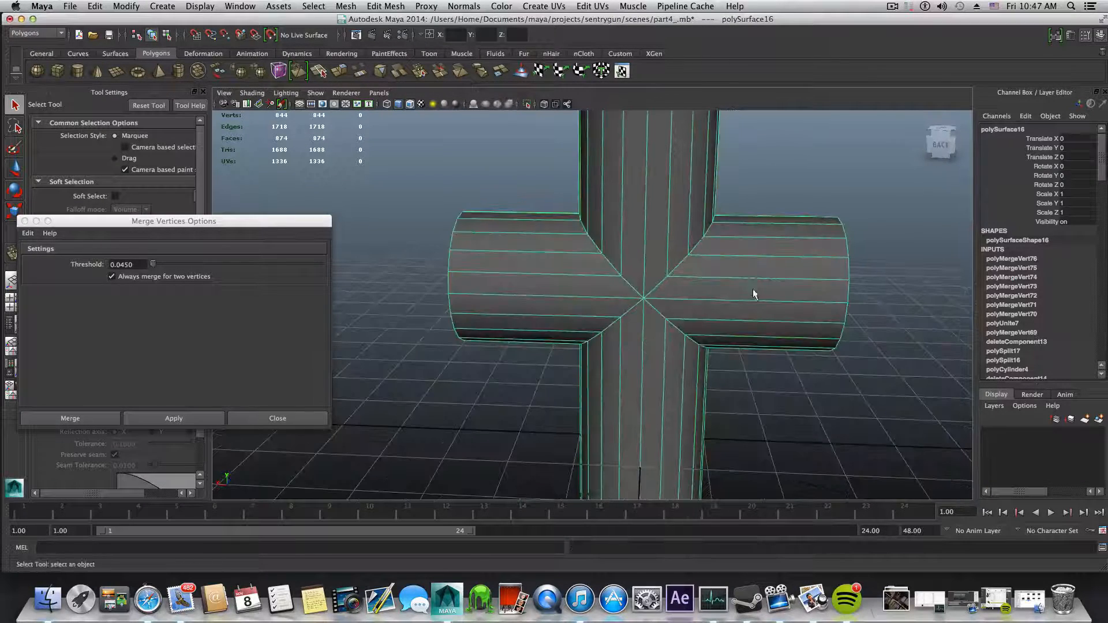
{"action": "middle_click_drag", "start_coordinate": [740, 267], "coordinate": [714, 311], "text": "alt"}
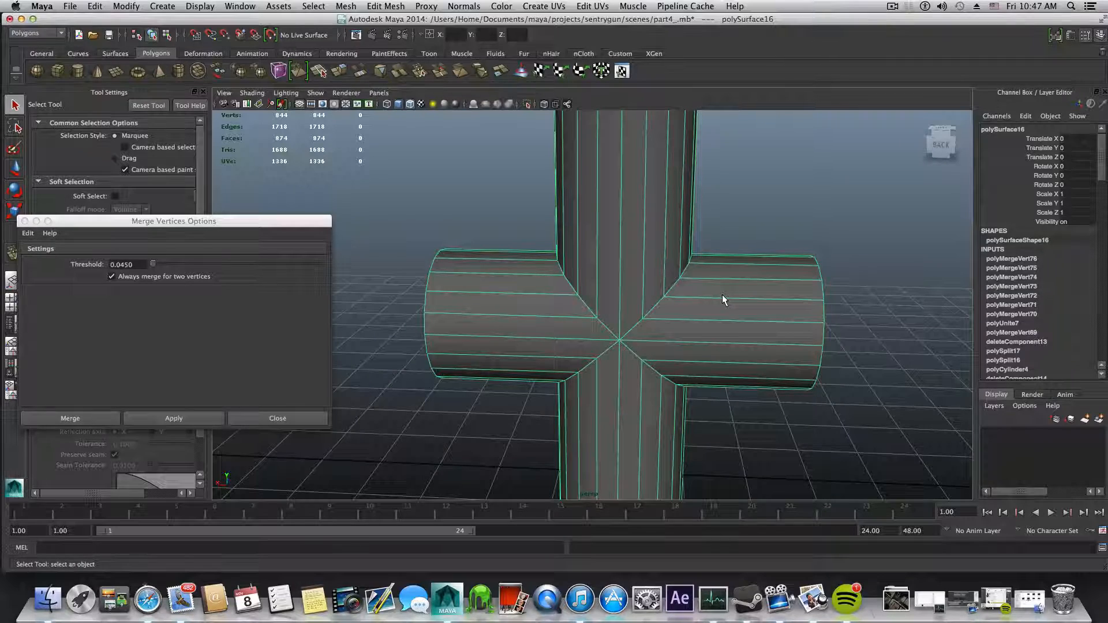
Step: Insert an edge loop around the vertical post above the junction and scale it flat along the vertical axis
{"action": "right_click_drag", "start_coordinate": [722, 295], "coordinate": [679, 309], "text": "shift"}
{"action": "middle_click_drag", "start_coordinate": [681, 254], "coordinate": [693, 361], "text": "alt"}
{"action": "left_click_drag", "start_coordinate": [693, 359], "coordinate": [692, 342], "text": "alt"}
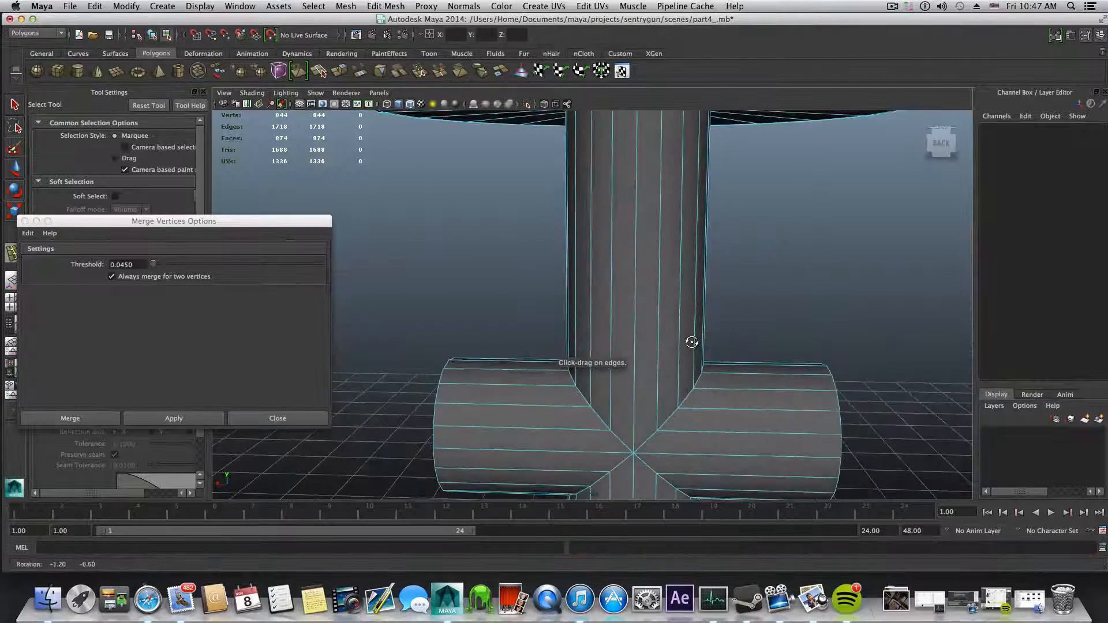
{"action": "mouse_move", "coordinate": [685, 245]}
{"action": "left_mouse_down"}
{"action": "mouse_move", "coordinate": [682, 192]}
{"action": "mouse_move", "coordinate": [691, 254]}
{"action": "left_mouse_up"}
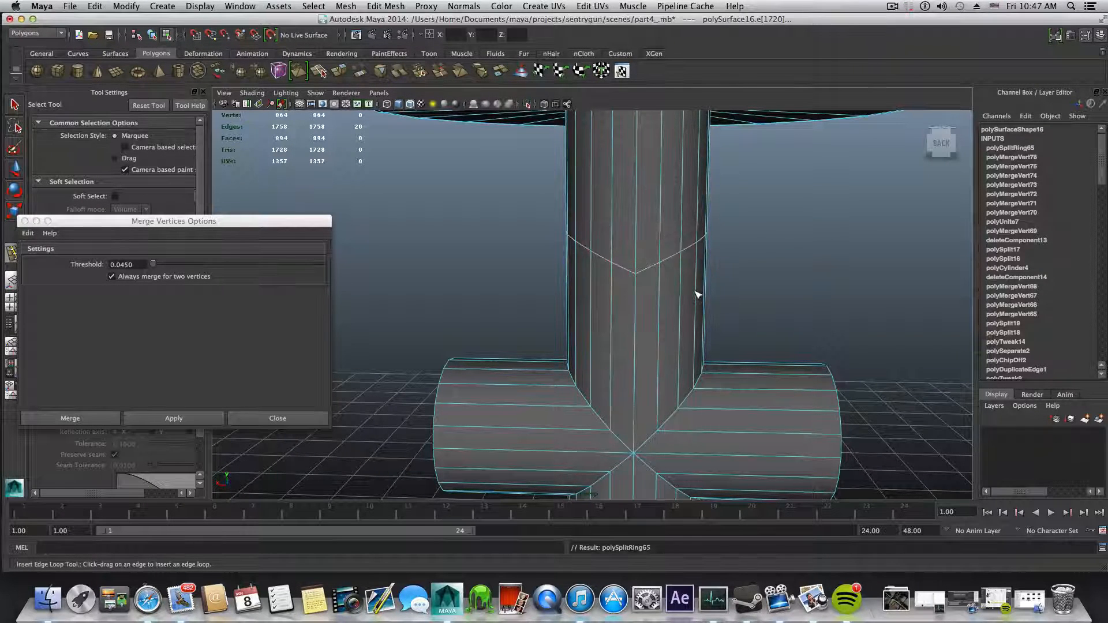
{"action": "left_click_drag", "start_coordinate": [697, 297], "coordinate": [700, 227], "text": "alt"}
{"action": "middle_click_drag", "start_coordinate": [737, 290], "coordinate": [738, 131], "text": "alt"}
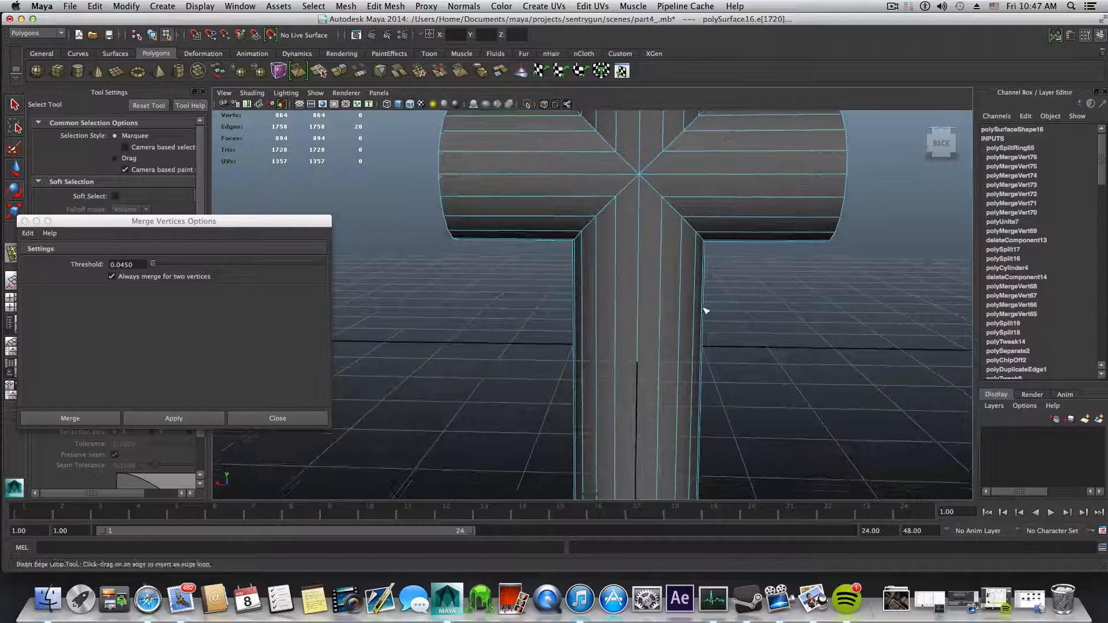
{"action": "middle_click_drag", "start_coordinate": [706, 311], "coordinate": [705, 470], "text": "alt"}
{"action": "key", "text": "r"}
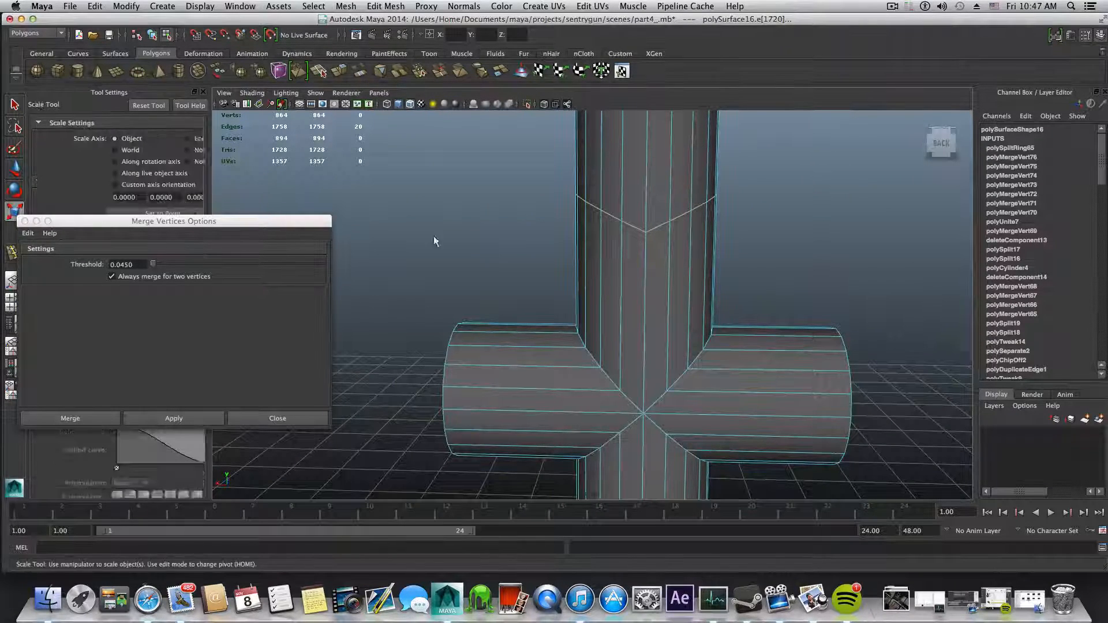
{"action": "left_click_drag", "start_coordinate": [648, 156], "coordinate": [656, 210]}
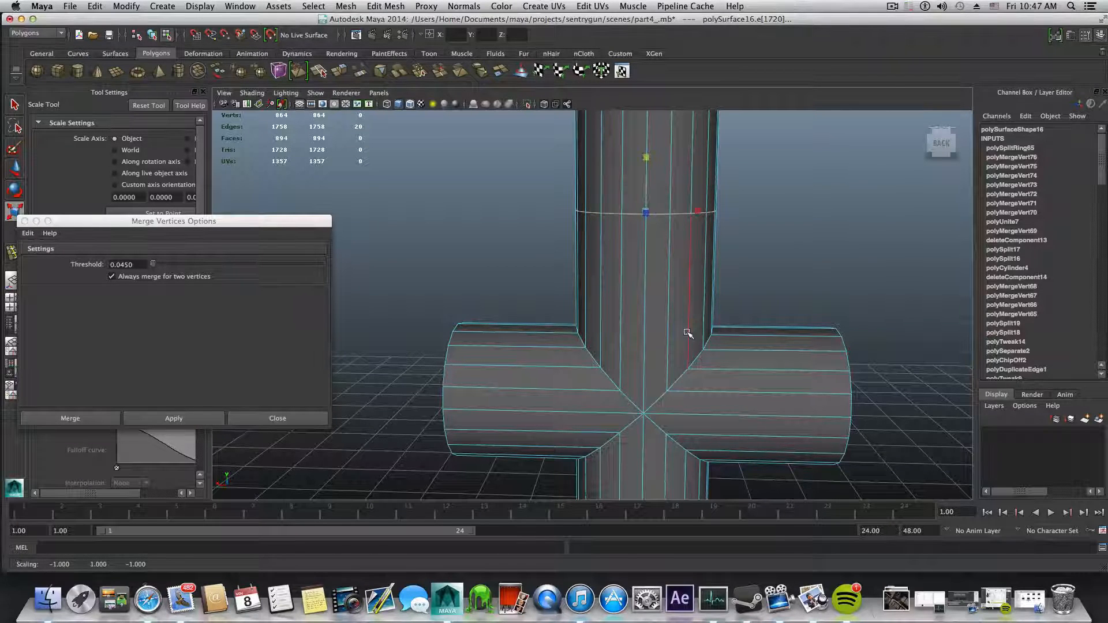
Step: Insert an edge loop around the vertical post below the junction and scale it flat along the vertical axis
{"action": "left_click_drag", "start_coordinate": [688, 335], "coordinate": [677, 292], "text": "alt"}
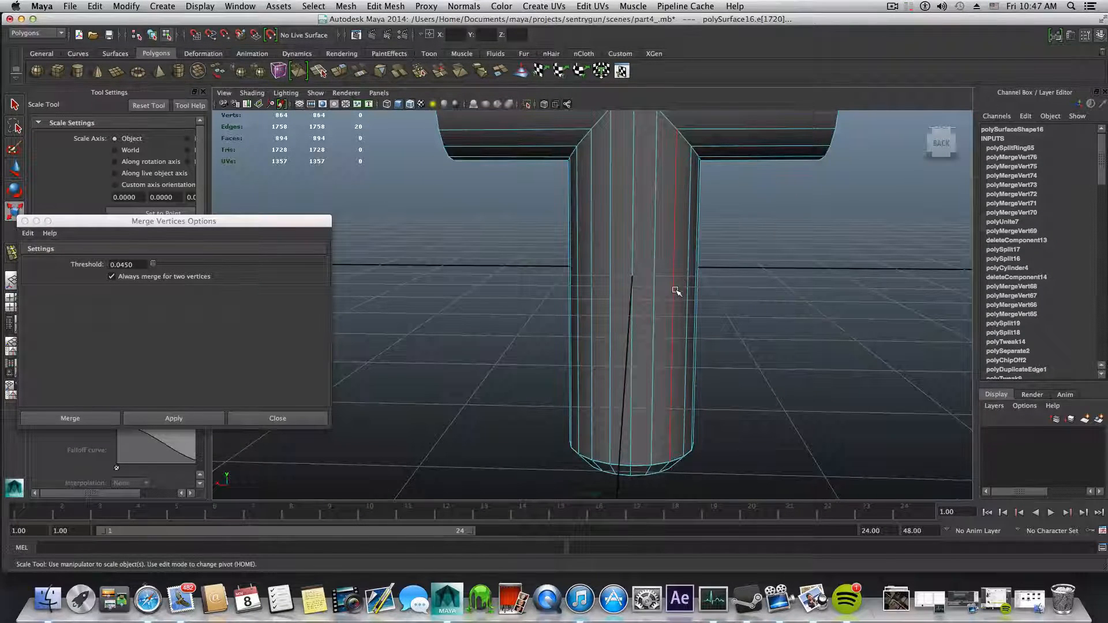
{"action": "key", "text": "F8"}
{"action": "right_click_drag", "start_coordinate": [632, 303], "coordinate": [634, 325], "text": "shift"}
{"action": "left_click_drag", "start_coordinate": [633, 319], "coordinate": [630, 287]}
{"action": "left_click", "coordinate": [21, 214]}
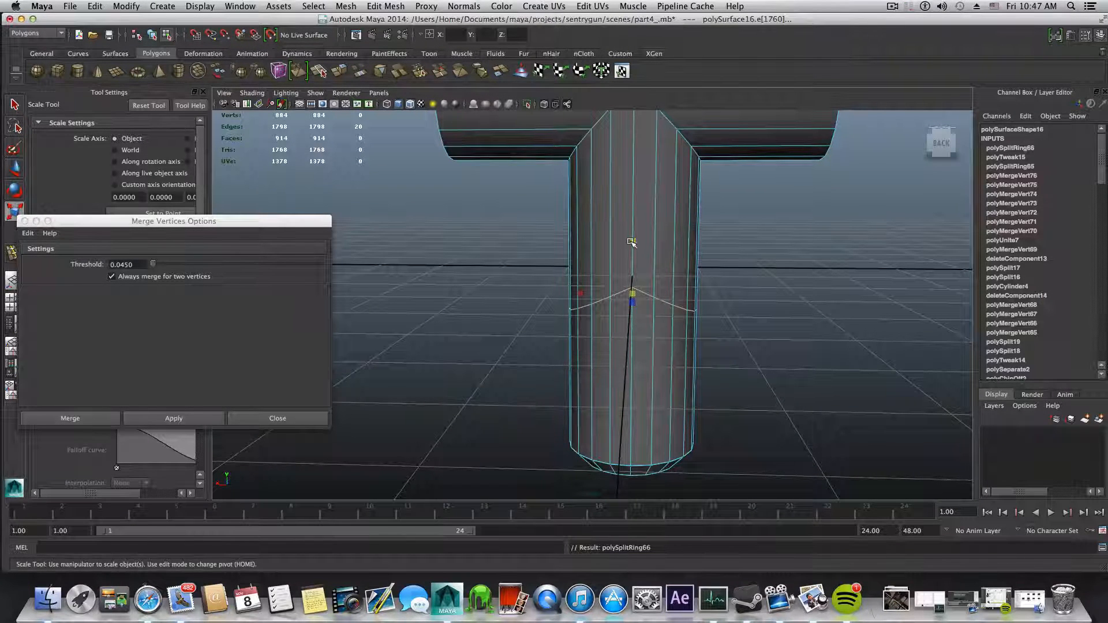
{"action": "left_click_drag", "start_coordinate": [633, 240], "coordinate": [647, 293]}
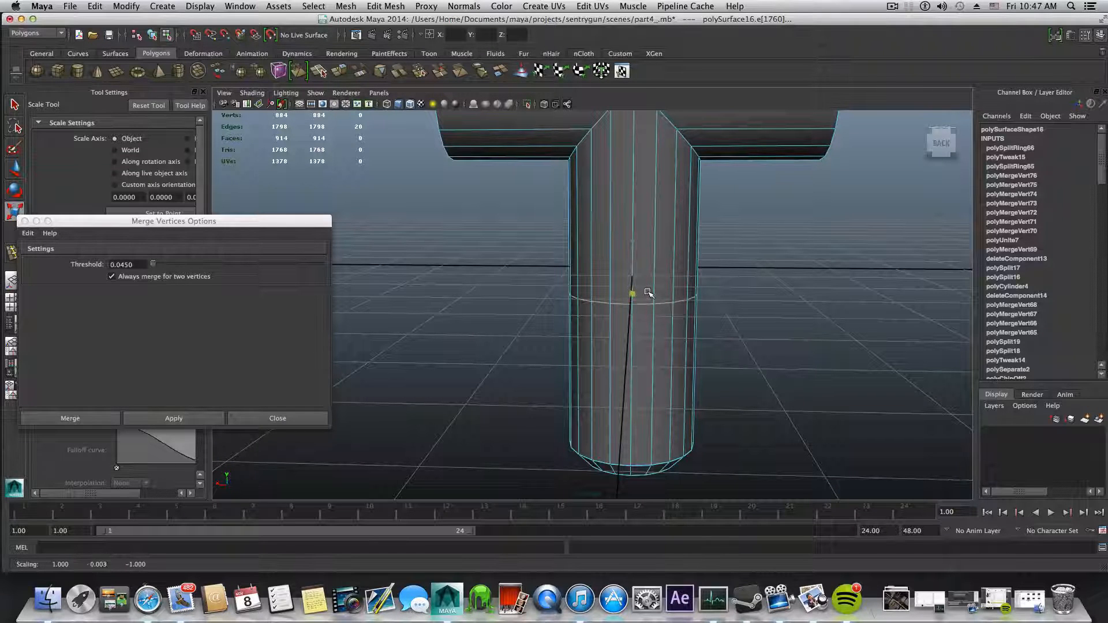
{"action": "left_click_drag", "start_coordinate": [649, 294], "coordinate": [639, 304]}
Step: Examine the flattened edge loop on the lower post and the junction above it from near and far
{"action": "right_click_drag", "start_coordinate": [639, 304], "coordinate": [795, 317], "text": "alt"}
{"action": "left_click_drag", "start_coordinate": [796, 316], "coordinate": [756, 338], "text": "alt"}
{"action": "middle_click_drag", "start_coordinate": [633, 306], "coordinate": [631, 331], "text": "alt"}
{"action": "left_click_drag", "start_coordinate": [704, 319], "coordinate": [673, 331], "text": "alt"}
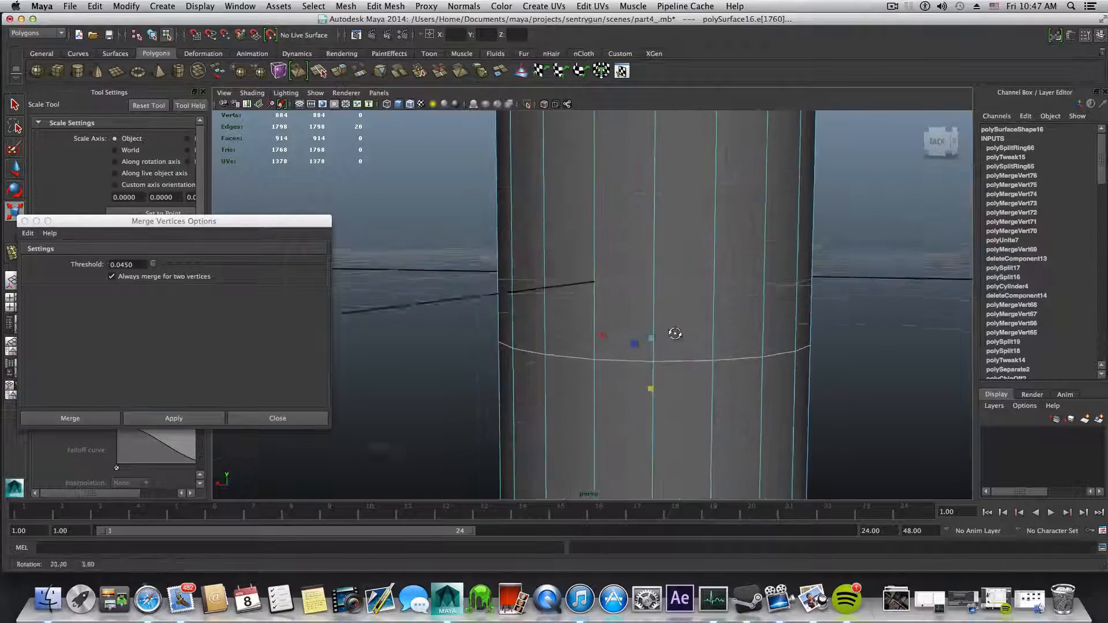
{"action": "right_click_drag", "start_coordinate": [664, 324], "coordinate": [605, 303], "text": "alt"}
{"action": "left_click_drag", "start_coordinate": [606, 303], "coordinate": [617, 301], "text": "alt"}
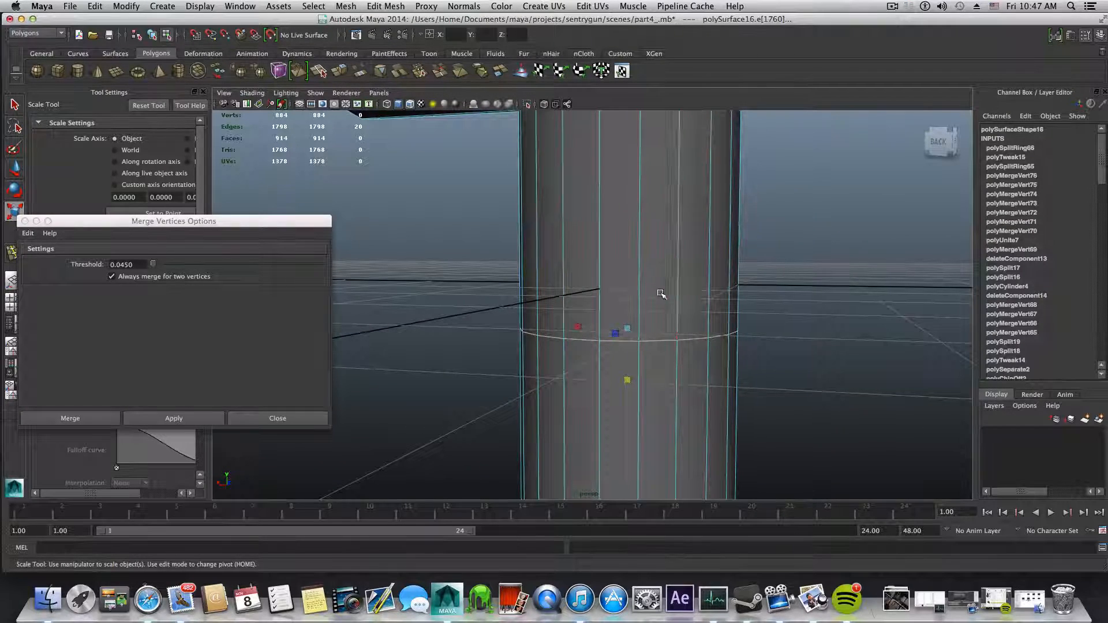
{"action": "middle_click_drag", "start_coordinate": [665, 294], "coordinate": [643, 323], "text": "alt"}
{"action": "right_click_drag", "start_coordinate": [733, 337], "coordinate": [626, 308], "text": "alt"}
{"action": "left_click_drag", "start_coordinate": [618, 309], "coordinate": [633, 309], "text": "alt"}
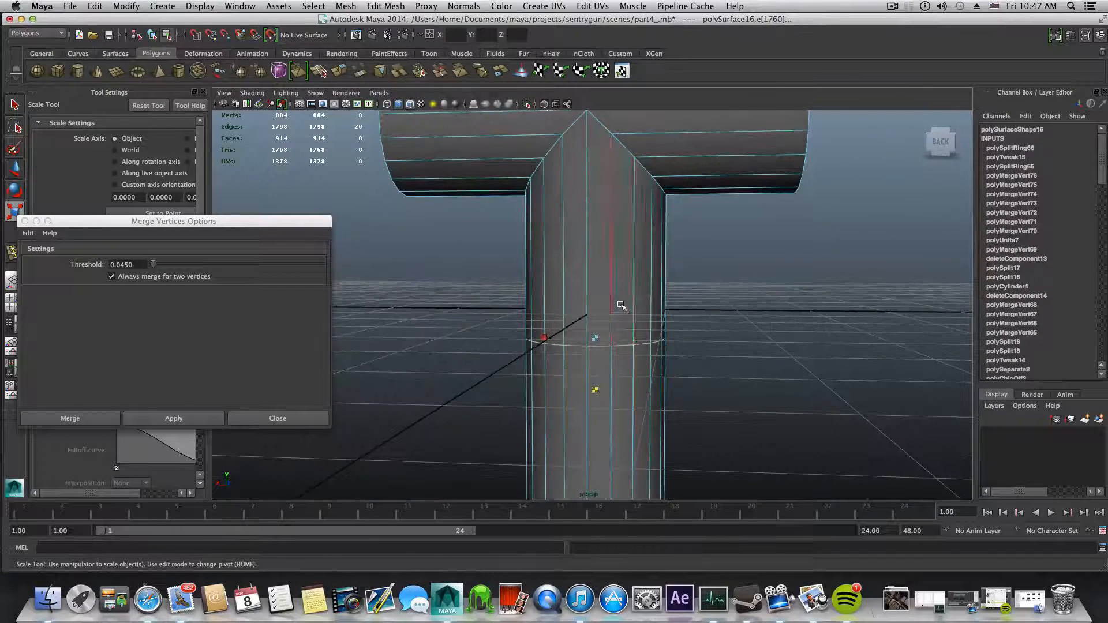
{"action": "right_click_drag", "start_coordinate": [630, 260], "coordinate": [626, 257], "text": "alt"}
{"action": "middle_click_drag", "start_coordinate": [626, 258], "coordinate": [628, 386], "text": "alt"}
{"action": "left_click_drag", "start_coordinate": [629, 386], "coordinate": [645, 373], "text": "alt"}
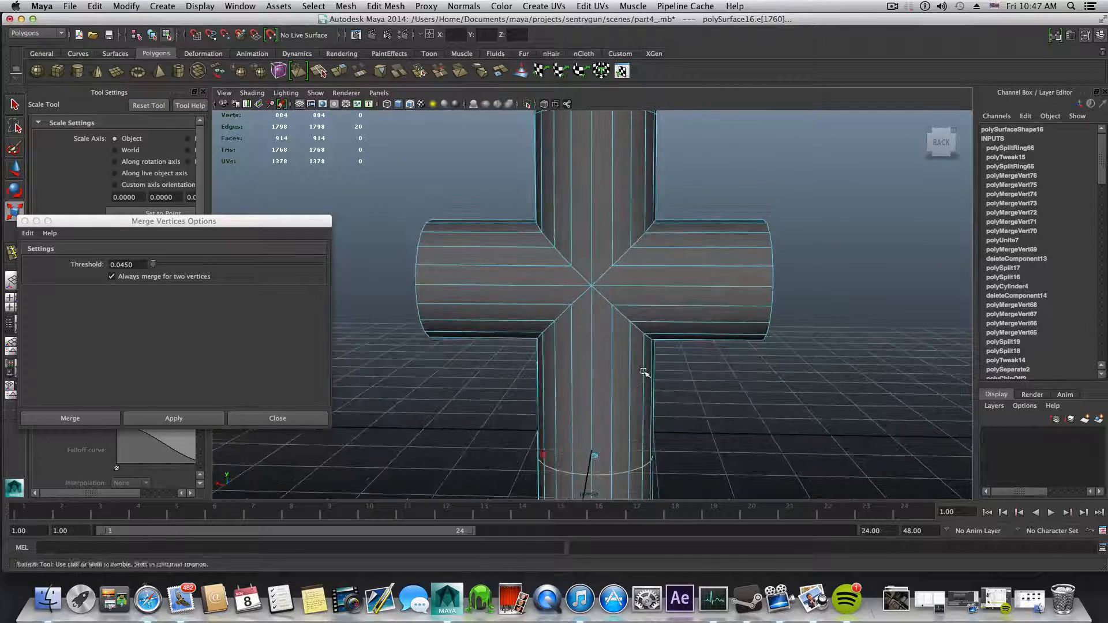
Step: Insert an edge loop on each arm of the horizontal cylinder, partway between the junction and the end cap
{"action": "key", "text": "F8"}
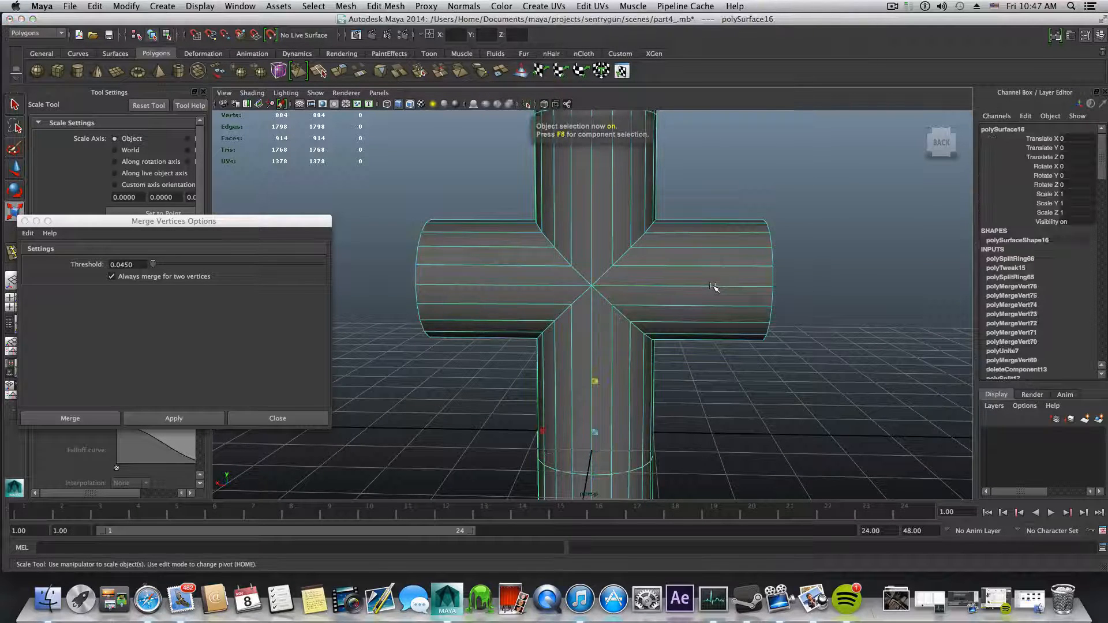
{"action": "right_click_drag", "start_coordinate": [714, 286], "coordinate": [646, 305], "text": "shift"}
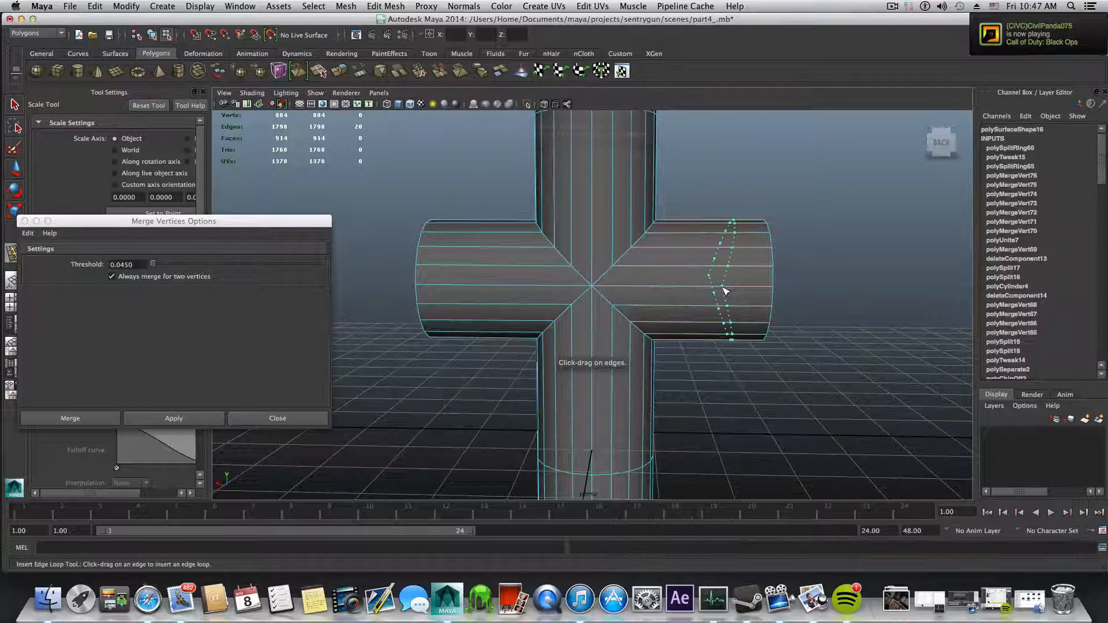
{"action": "left_click", "coordinate": [716, 291]}
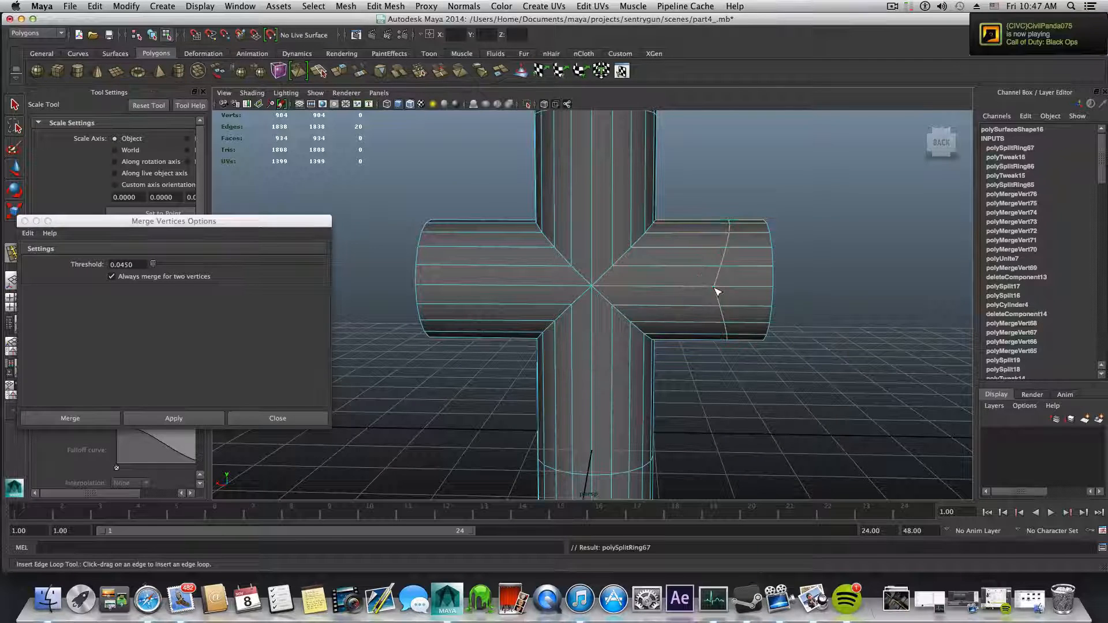
{"action": "left_click", "coordinate": [464, 268]}
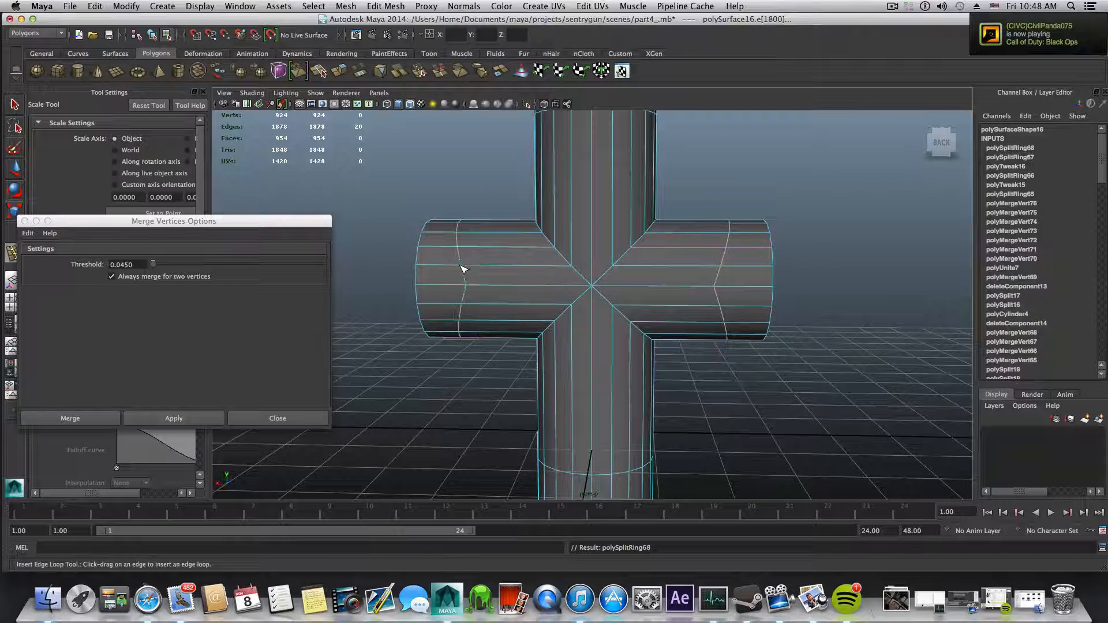
Step: Scale the new edge loops on both arms flat along the cylinder's horizontal axis, one after the other
{"action": "left_click", "coordinate": [14, 210]}
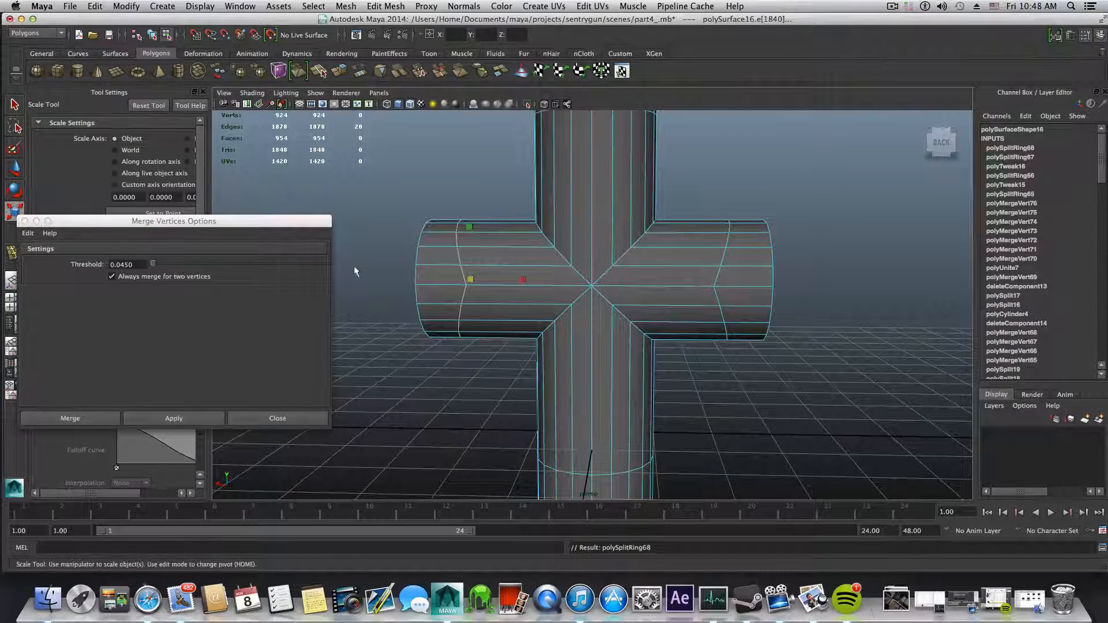
{"action": "left_click_drag", "start_coordinate": [521, 282], "coordinate": [471, 279]}
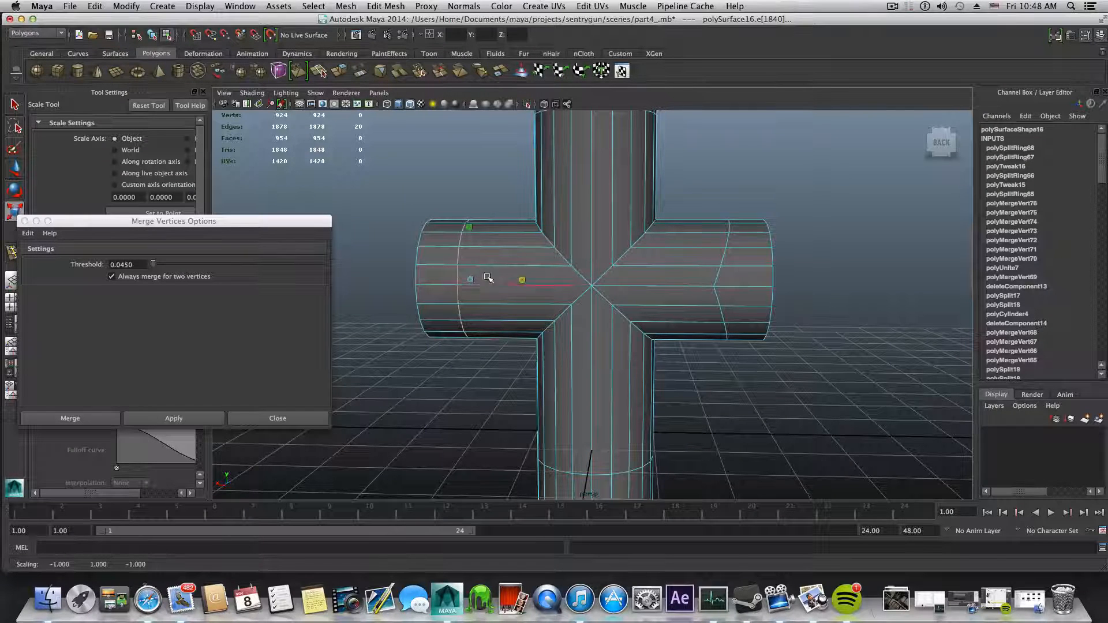
{"action": "right_click_drag", "start_coordinate": [724, 261], "coordinate": [727, 227]}
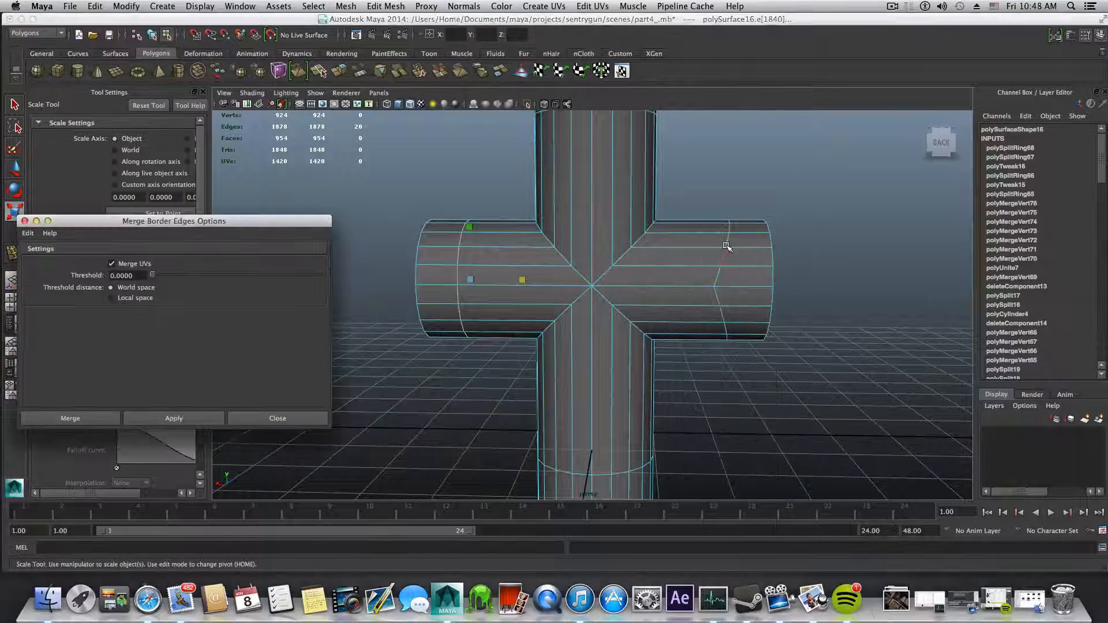
{"action": "double_click", "coordinate": [727, 246]}
{"action": "mouse_move", "coordinate": [672, 284]}
{"action": "left_mouse_down"}
{"action": "mouse_move", "coordinate": [718, 277]}
{"action": "mouse_move", "coordinate": [682, 296]}
{"action": "left_mouse_up"}
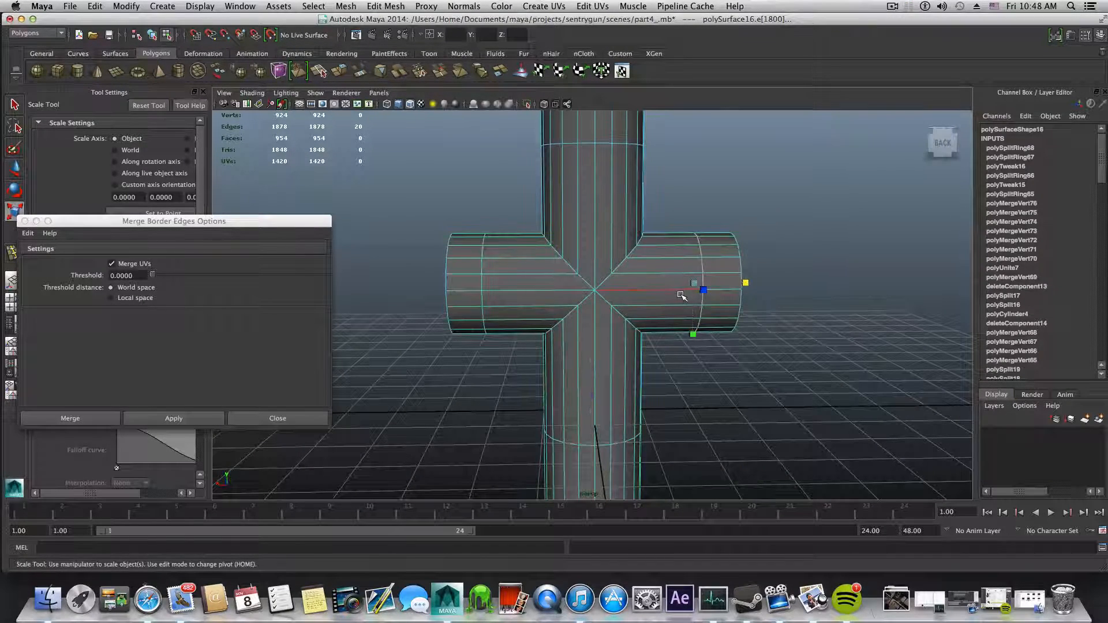
Step: Insert supporting edge loops on the two horizontal arms, tight against the intersection seam
{"action": "key", "text": "F8"}
{"action": "right_click", "coordinate": [673, 289], "text": "shift"}
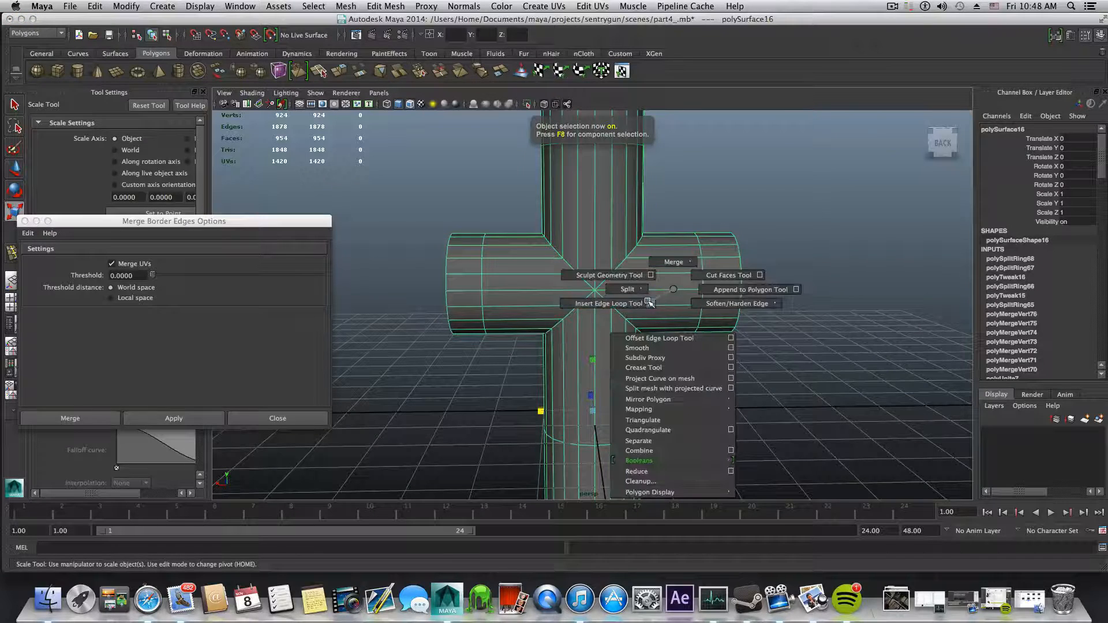
{"action": "left_click", "coordinate": [649, 303]}
{"action": "left_click_drag", "start_coordinate": [651, 261], "coordinate": [631, 271]}
{"action": "scroll", "coordinate": [624, 312], "scroll_direction": "up", "scroll_amount": 3}
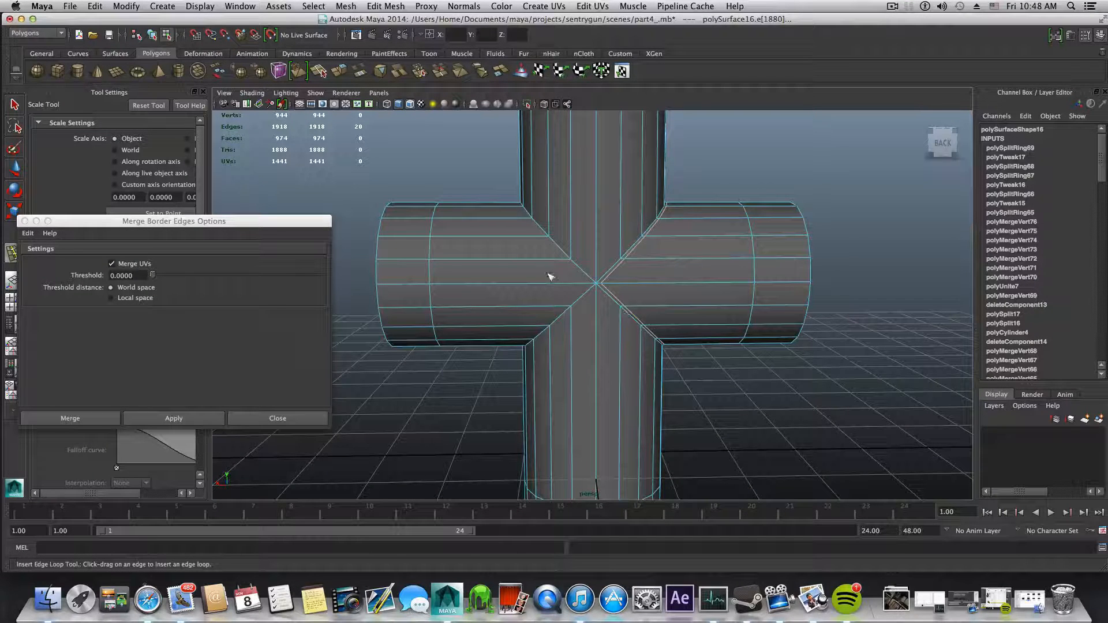
{"action": "left_click_drag", "start_coordinate": [554, 287], "coordinate": [595, 292]}
{"action": "key", "text": "z"}
{"action": "right_click_drag", "start_coordinate": [596, 289], "coordinate": [705, 318], "text": "alt"}
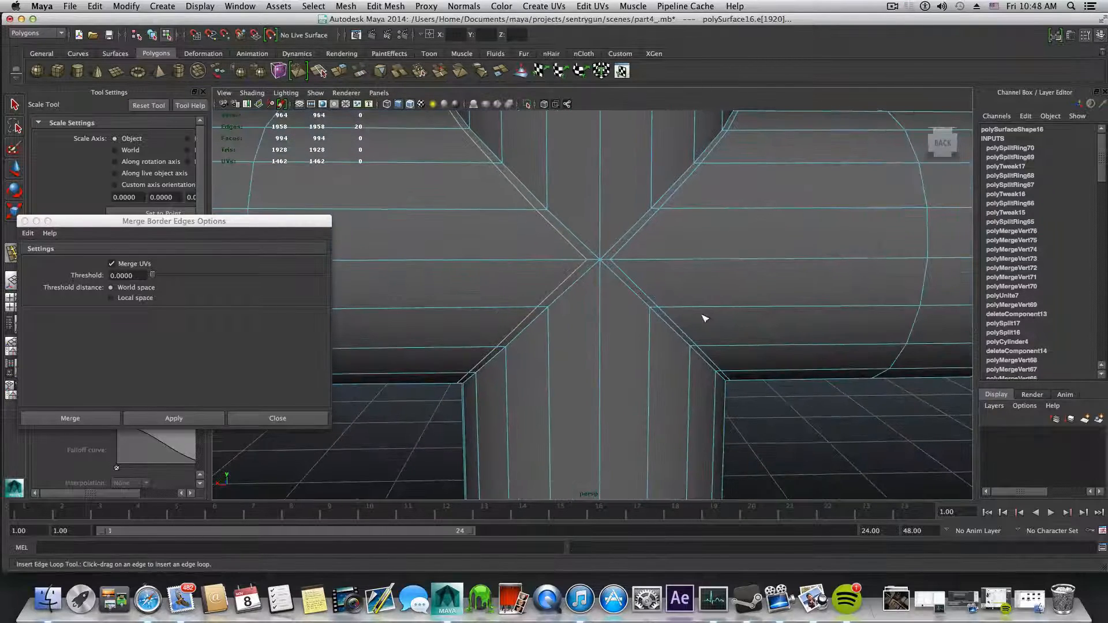
Step: Insert supporting edge loops on the vertical post, tight against the seam above and below the crossing point
{"action": "key", "text": "z"}
{"action": "left_click_drag", "start_coordinate": [586, 263], "coordinate": [611, 254]}
{"action": "left_click_drag", "start_coordinate": [602, 318], "coordinate": [601, 269]}
{"action": "scroll", "coordinate": [633, 324], "scroll_direction": "down", "scroll_amount": 4}
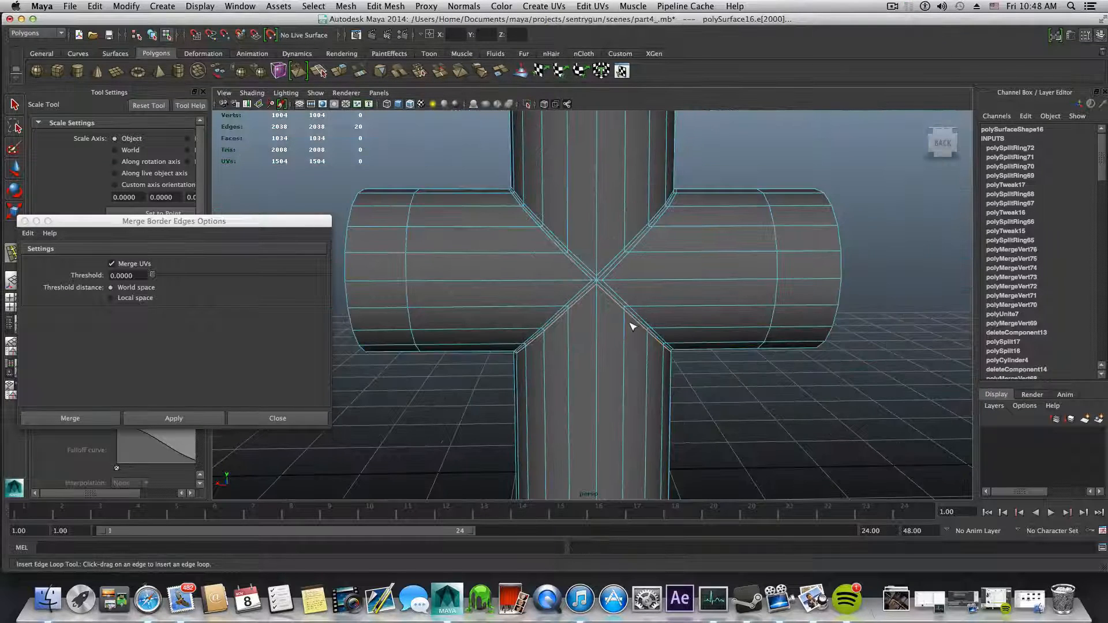
Step: Insert a supporting edge loop close to the rim of each end cap on the horizontal cylinder
{"action": "middle_click_drag", "start_coordinate": [633, 236], "coordinate": [618, 348], "text": "alt"}
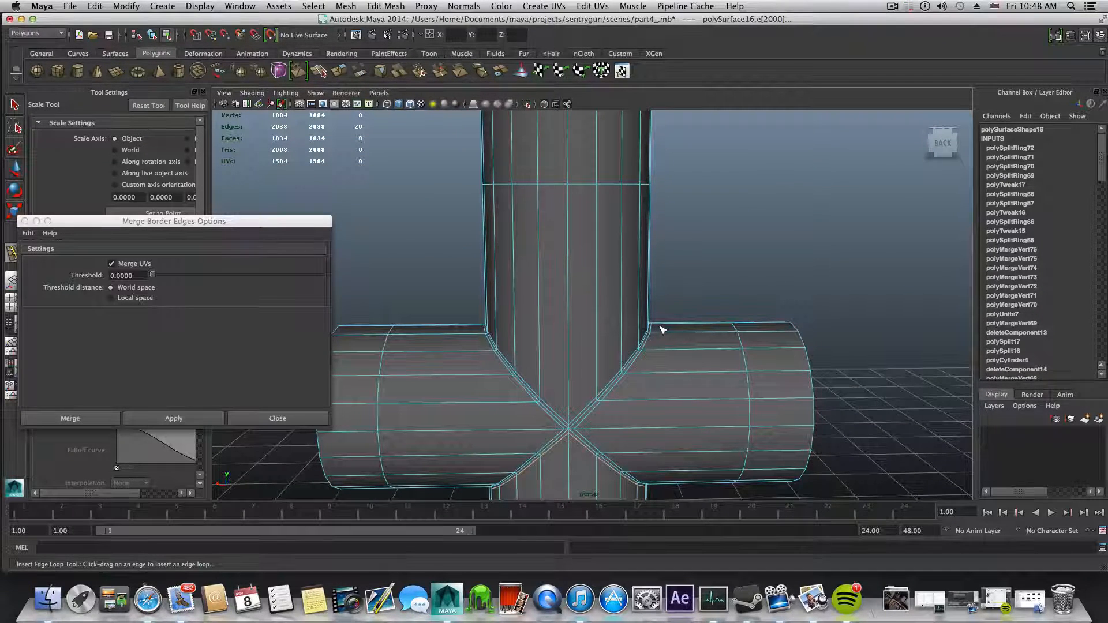
{"action": "left_click_drag", "start_coordinate": [793, 404], "coordinate": [689, 353], "text": "alt"}
{"action": "middle_click_drag", "start_coordinate": [689, 353], "coordinate": [955, 315], "text": "alt"}
{"action": "left_click_drag", "start_coordinate": [515, 289], "coordinate": [561, 288], "text": "alt"}
{"action": "double_click", "coordinate": [495, 307]}
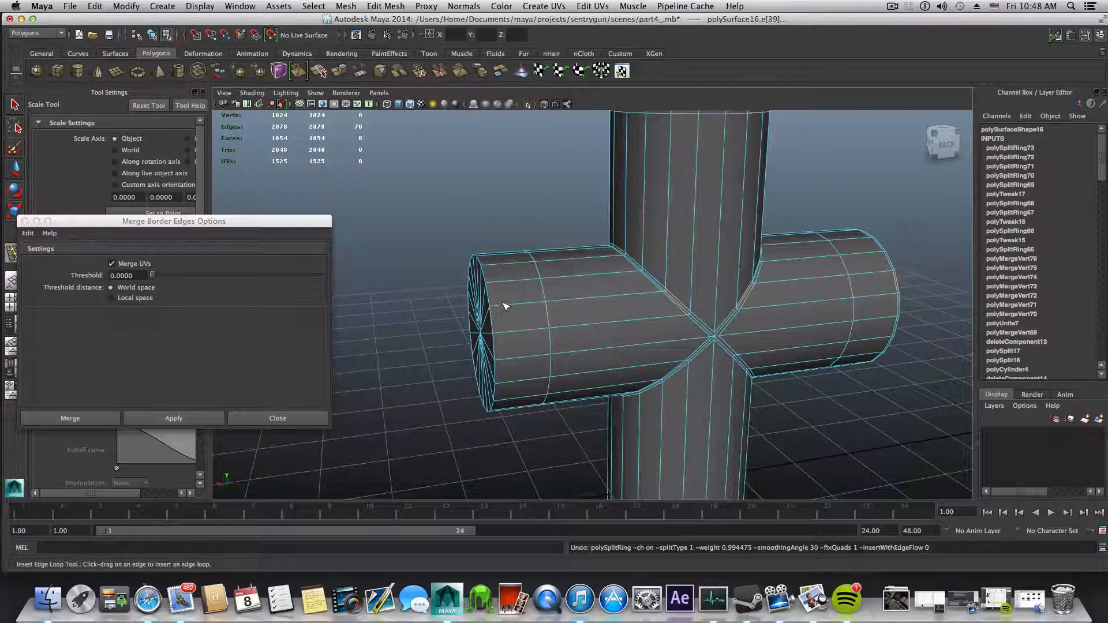
{"action": "left_click_drag", "start_coordinate": [495, 307], "coordinate": [494, 307]}
Step: Preview the mesh smoothed, restore the unsmoothed display in object selection, and examine the front of the junction
{"action": "middle_click_drag", "start_coordinate": [669, 315], "coordinate": [553, 313], "text": "alt"}
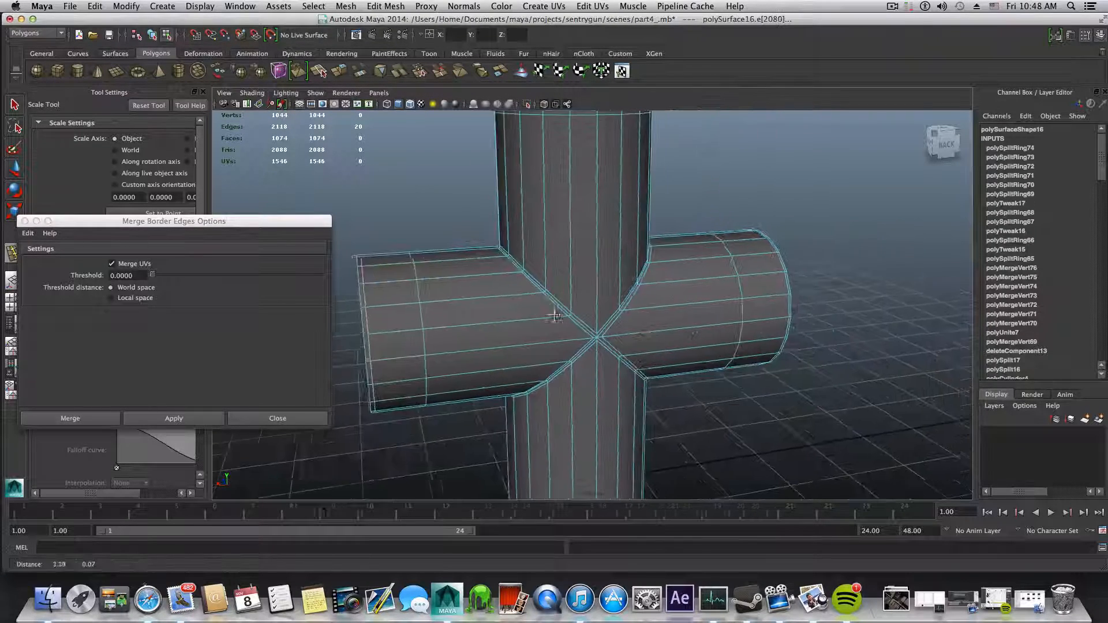
{"action": "left_click_drag", "start_coordinate": [686, 317], "coordinate": [638, 319], "text": "alt"}
{"action": "key", "text": "3"}
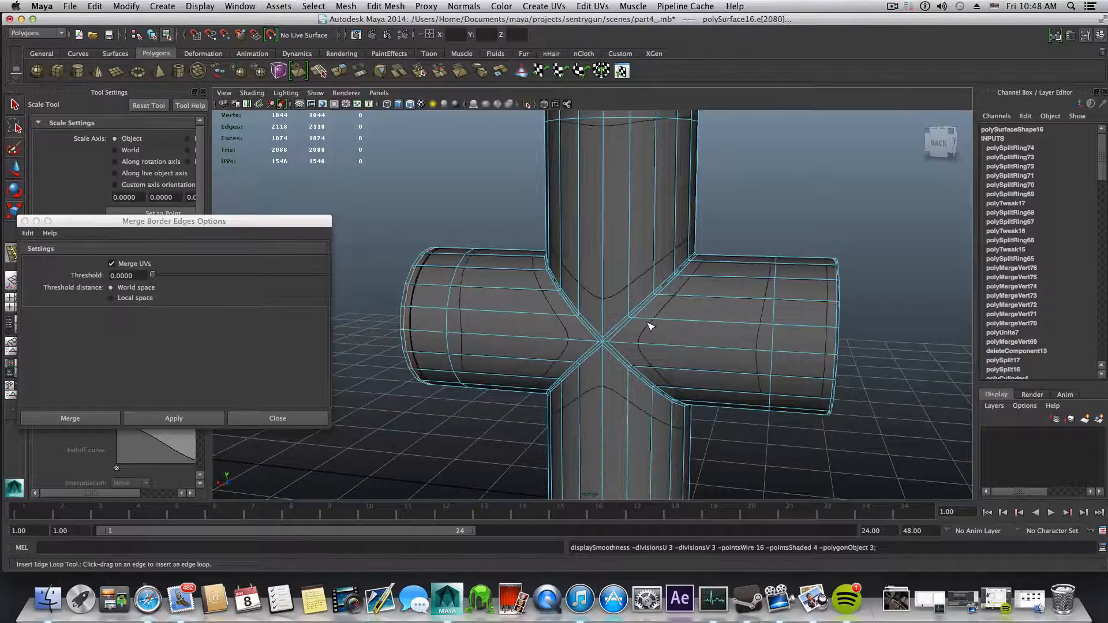
{"action": "right_click_drag", "start_coordinate": [803, 334], "coordinate": [761, 333], "text": "alt"}
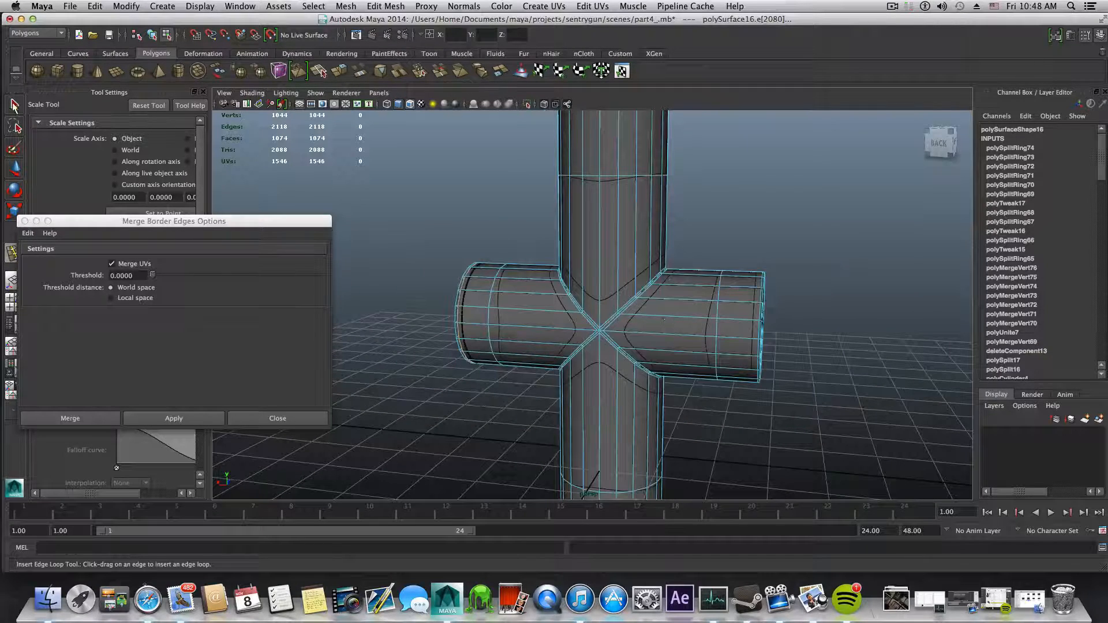
{"action": "key", "text": "1"}
{"action": "key", "text": "q"}
{"action": "key", "text": "F8"}
{"action": "left_click_drag", "start_coordinate": [818, 343], "coordinate": [560, 336], "text": "alt"}
{"action": "right_click_drag", "start_coordinate": [560, 336], "coordinate": [1013, 407], "text": "alt"}
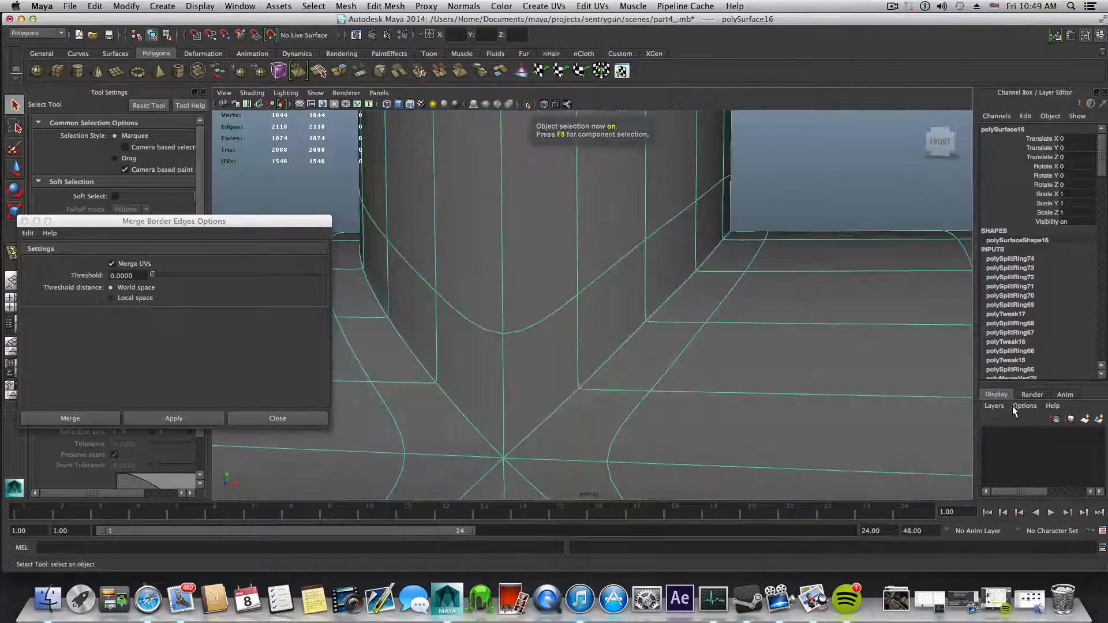
Step: Chamfer the centre vertices of both end caps on the horizontal cylinder
{"action": "right_click_drag", "start_coordinate": [706, 344], "coordinate": [605, 381], "text": "alt"}
{"action": "left_click_drag", "start_coordinate": [605, 381], "coordinate": [562, 316], "text": "alt"}
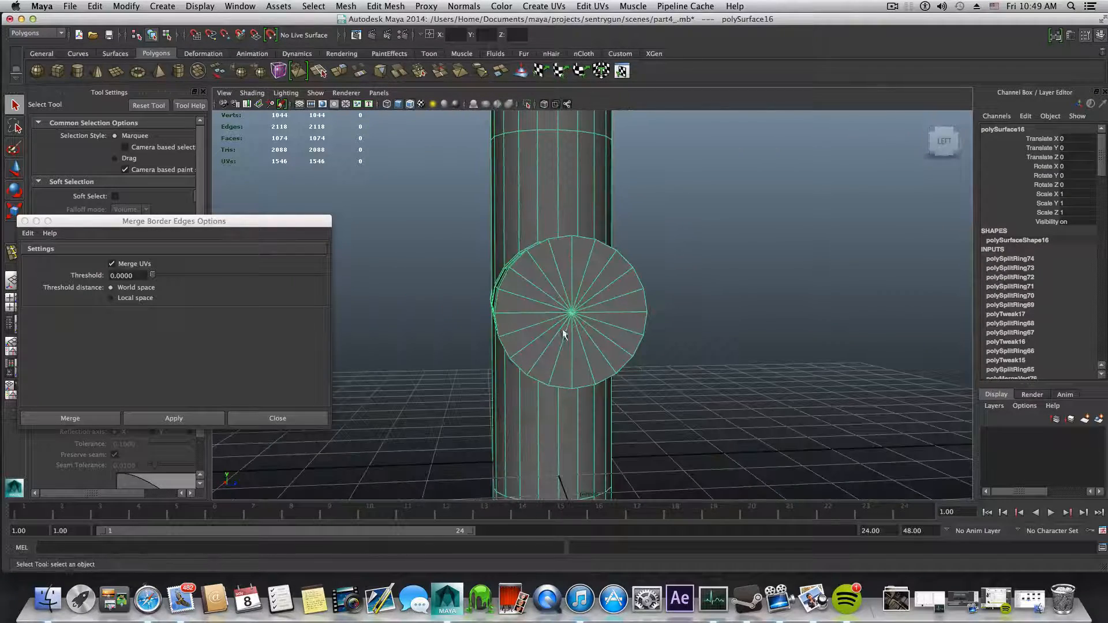
{"action": "right_click_drag", "start_coordinate": [562, 317], "coordinate": [561, 355]}
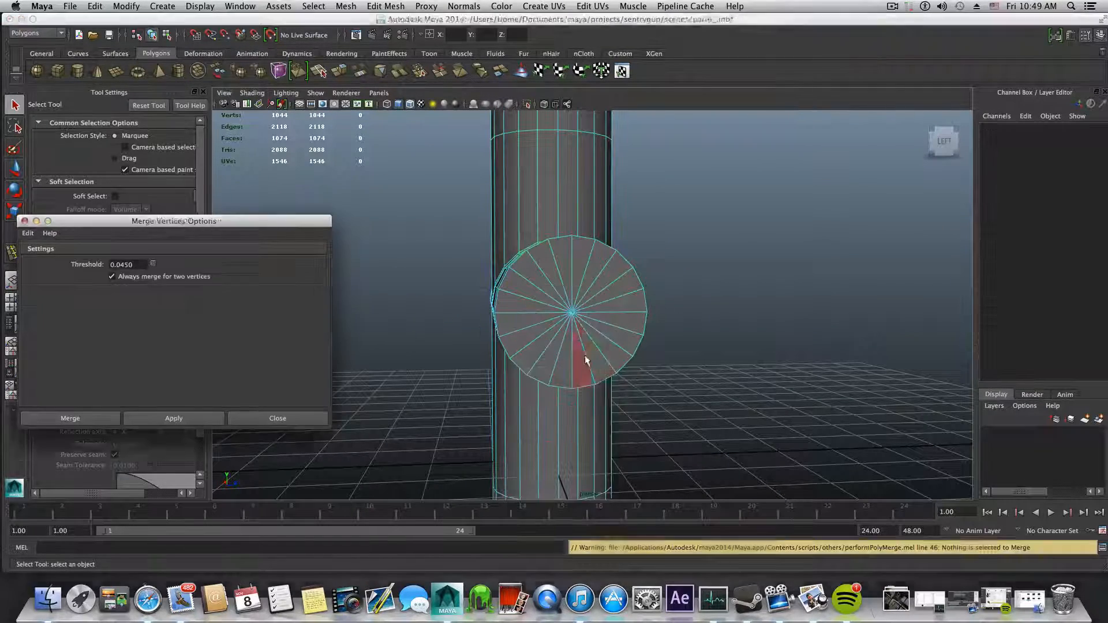
{"action": "right_click_drag", "start_coordinate": [576, 299], "coordinate": [525, 301]}
{"action": "left_click", "coordinate": [573, 317]}
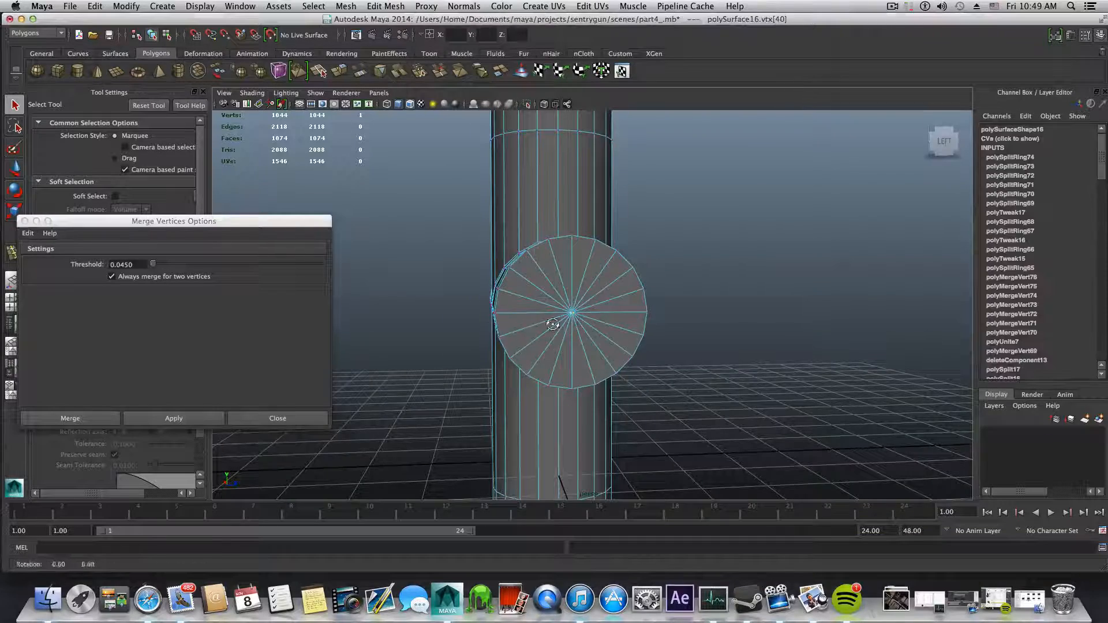
{"action": "left_click_drag", "start_coordinate": [512, 321], "coordinate": [589, 404], "text": "alt"}
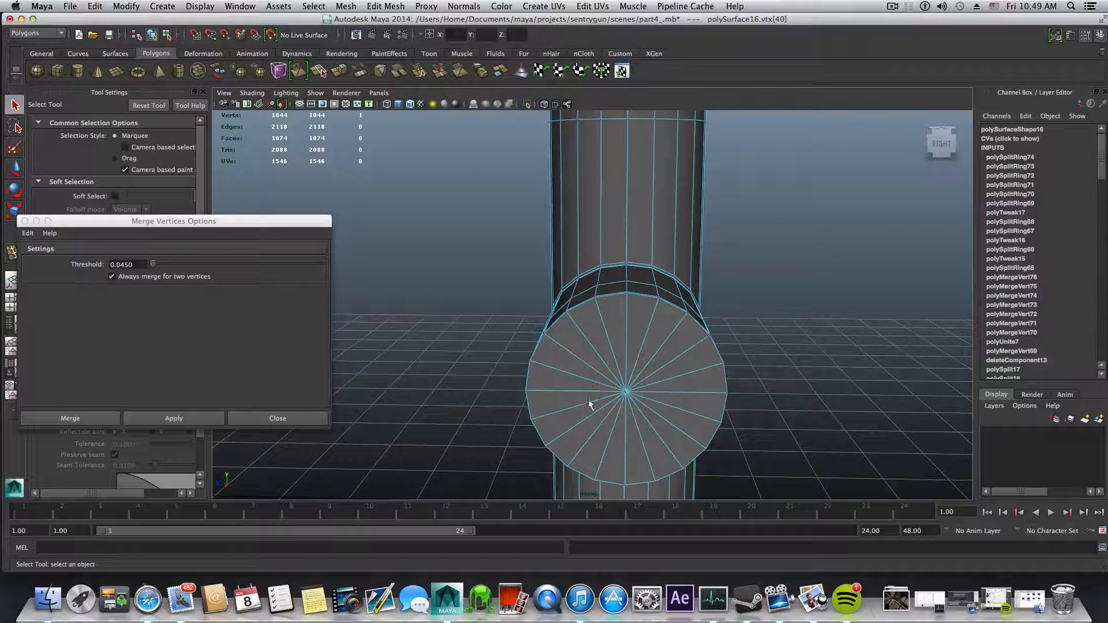
{"action": "left_click", "coordinate": [627, 393], "text": "shift"}
{"action": "left_click", "coordinate": [386, 6]}
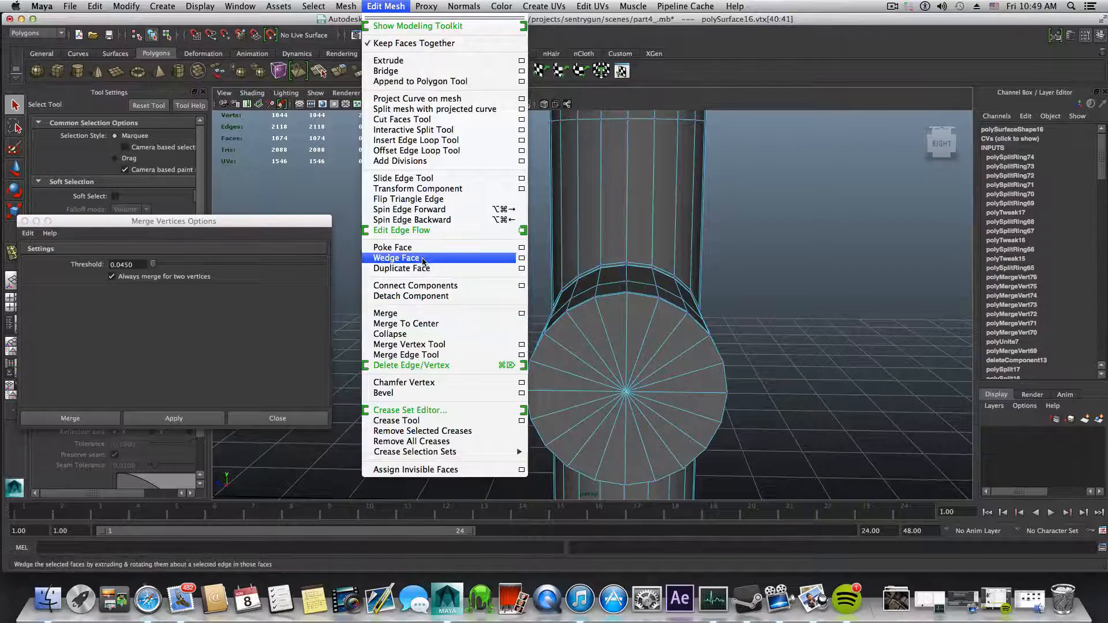
{"action": "left_click", "coordinate": [430, 383]}
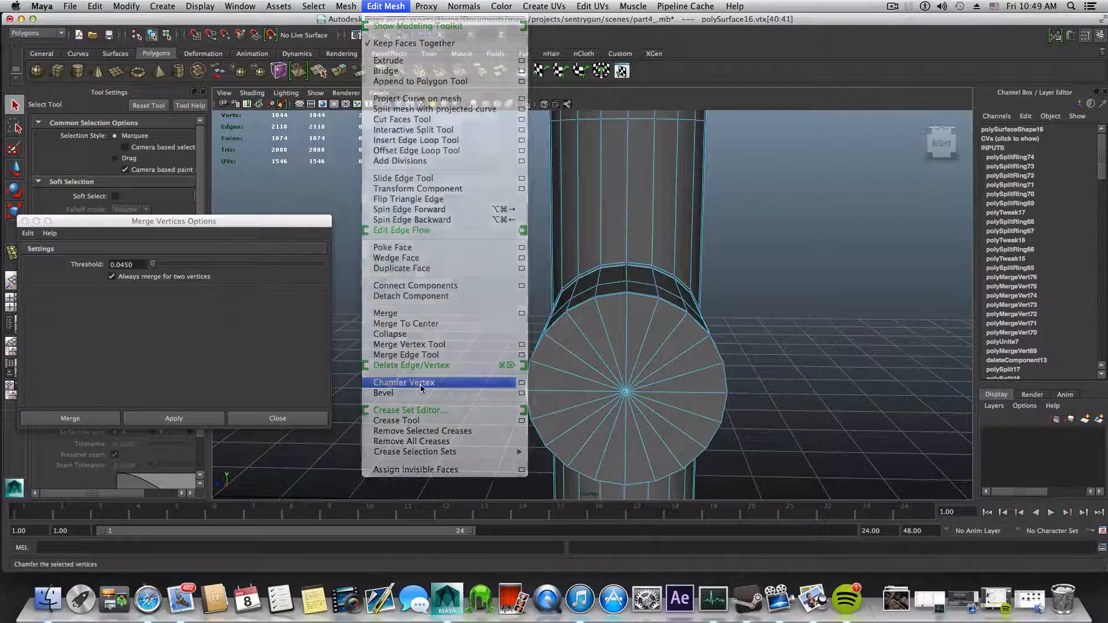
Step: Shorten both horizontal arms by scaling the vertices of their end caps and outer loops inward along the cylinder's axis
{"action": "scroll", "coordinate": [688, 375], "scroll_direction": "down", "scroll_amount": 5}
{"action": "left_click_drag", "start_coordinate": [691, 378], "coordinate": [569, 374], "text": "alt"}
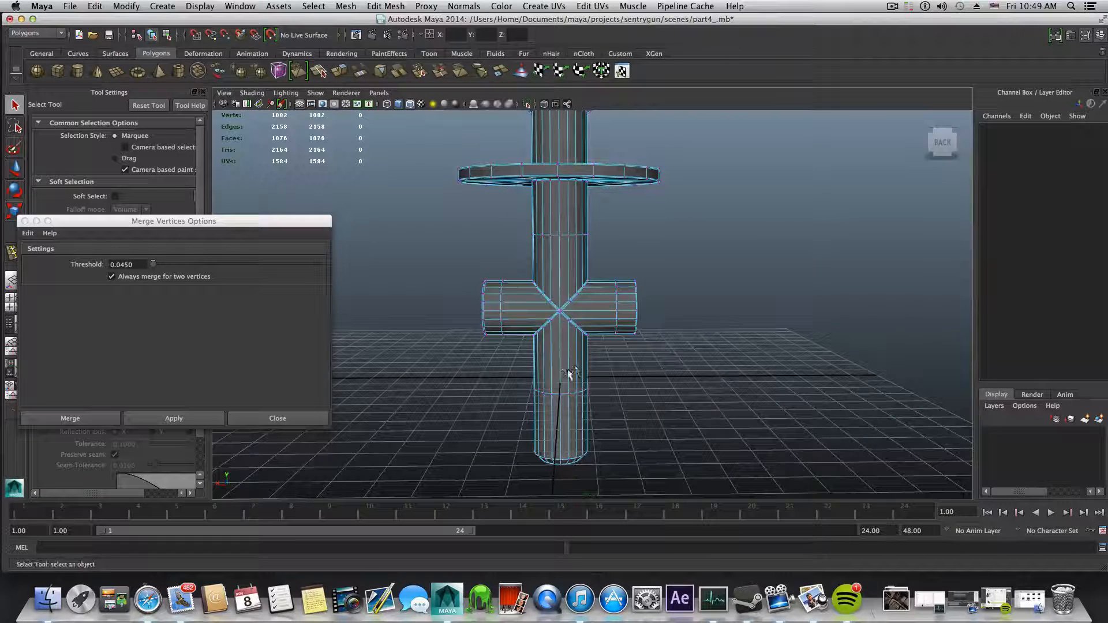
{"action": "right_click", "coordinate": [579, 307]}
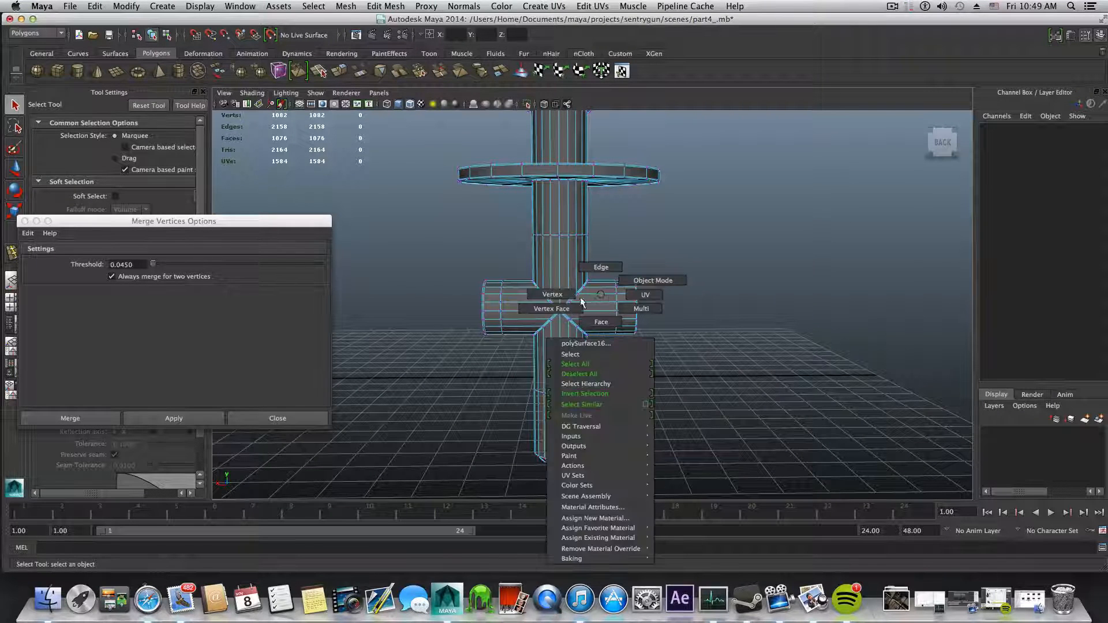
{"action": "left_click_drag", "start_coordinate": [605, 261], "coordinate": [666, 357]}
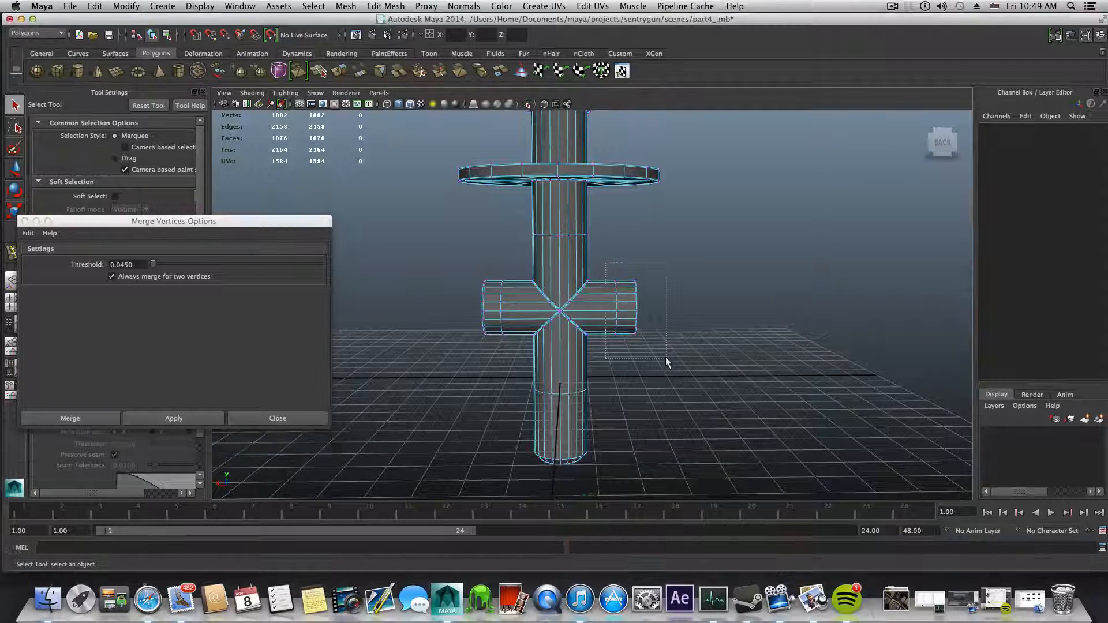
{"action": "left_click_drag", "start_coordinate": [453, 248], "coordinate": [583, 352]}
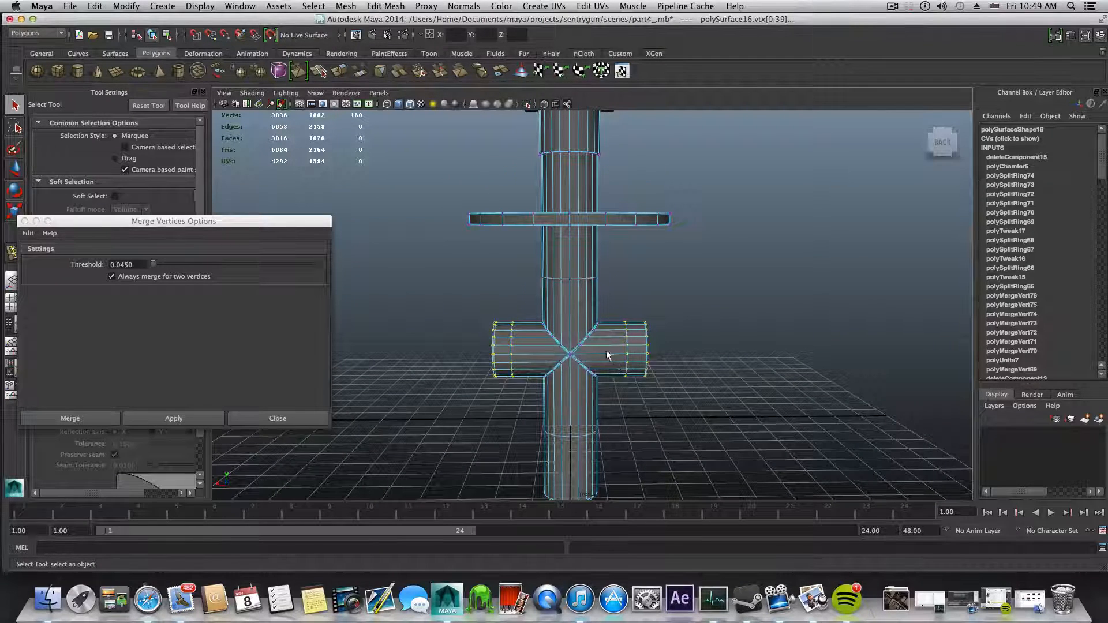
{"action": "left_click_drag", "start_coordinate": [592, 359], "coordinate": [590, 362], "text": "alt"}
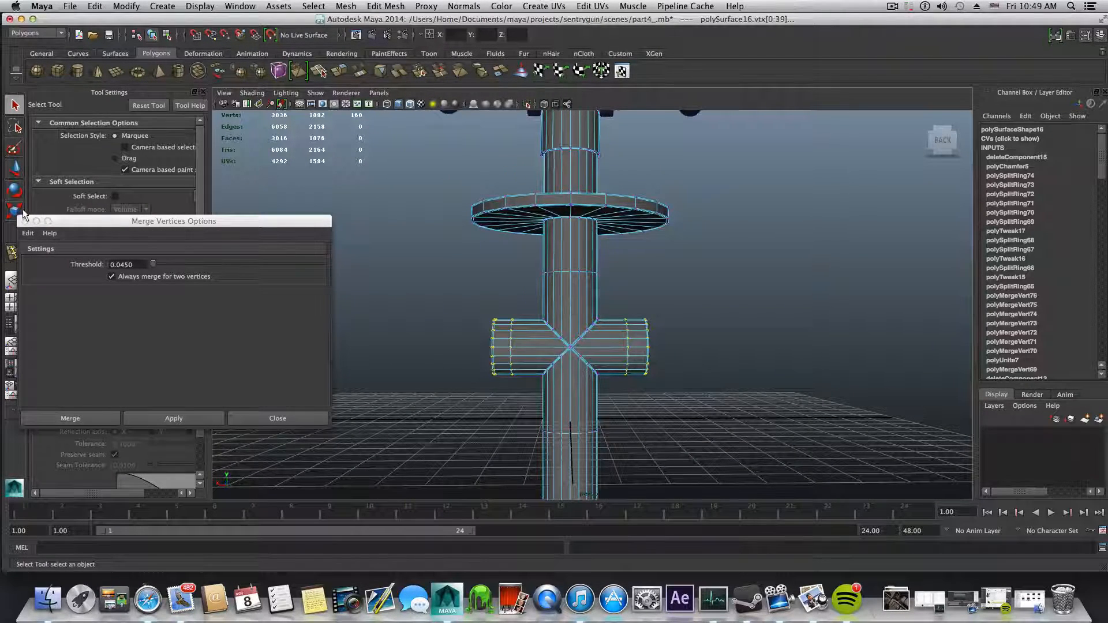
{"action": "left_click", "coordinate": [11, 213]}
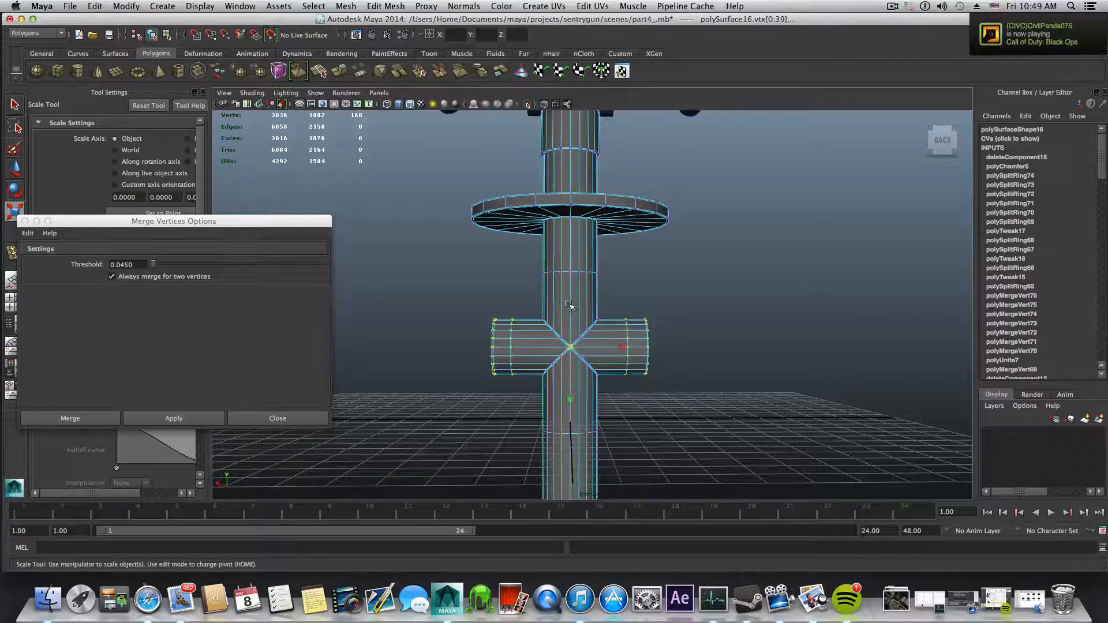
{"action": "left_click_drag", "start_coordinate": [569, 305], "coordinate": [589, 365], "text": "alt"}
{"action": "key", "text": "1"}
{"action": "left_click_drag", "start_coordinate": [617, 351], "coordinate": [665, 421]}
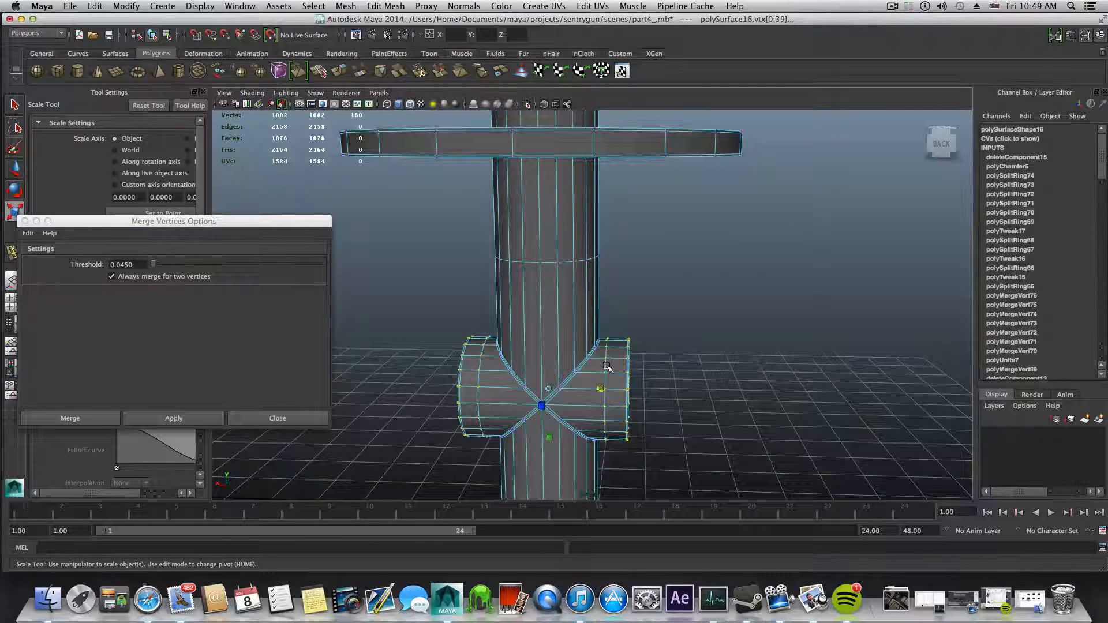
Step: Slide the edge loop near the -X end of the horizontal cylinder closer to its end cap
{"action": "right_click_drag", "start_coordinate": [608, 351], "coordinate": [607, 325]}
{"action": "double_click", "coordinate": [605, 364]}
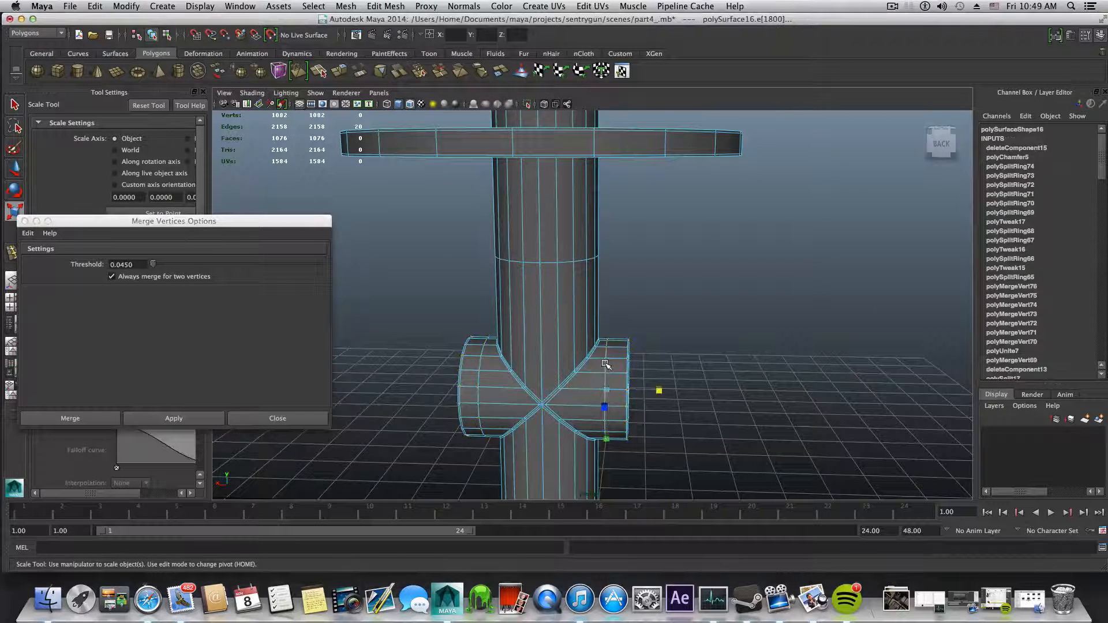
{"action": "right_click_drag", "start_coordinate": [609, 391], "coordinate": [608, 468], "text": "shift"}
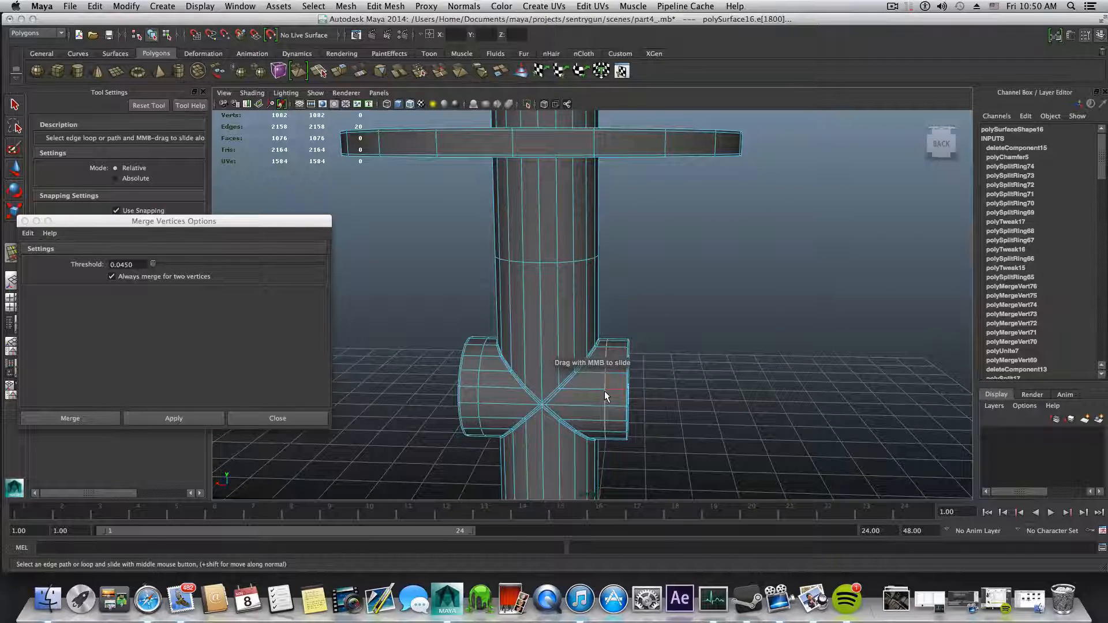
{"action": "mouse_move", "coordinate": [605, 391]}
{"action": "middle_mouse_down"}
{"action": "mouse_move", "coordinate": [635, 401]}
{"action": "mouse_move", "coordinate": [622, 398]}
{"action": "middle_mouse_up"}
{"action": "left_click_drag", "start_coordinate": [604, 403], "coordinate": [605, 398], "text": "alt"}
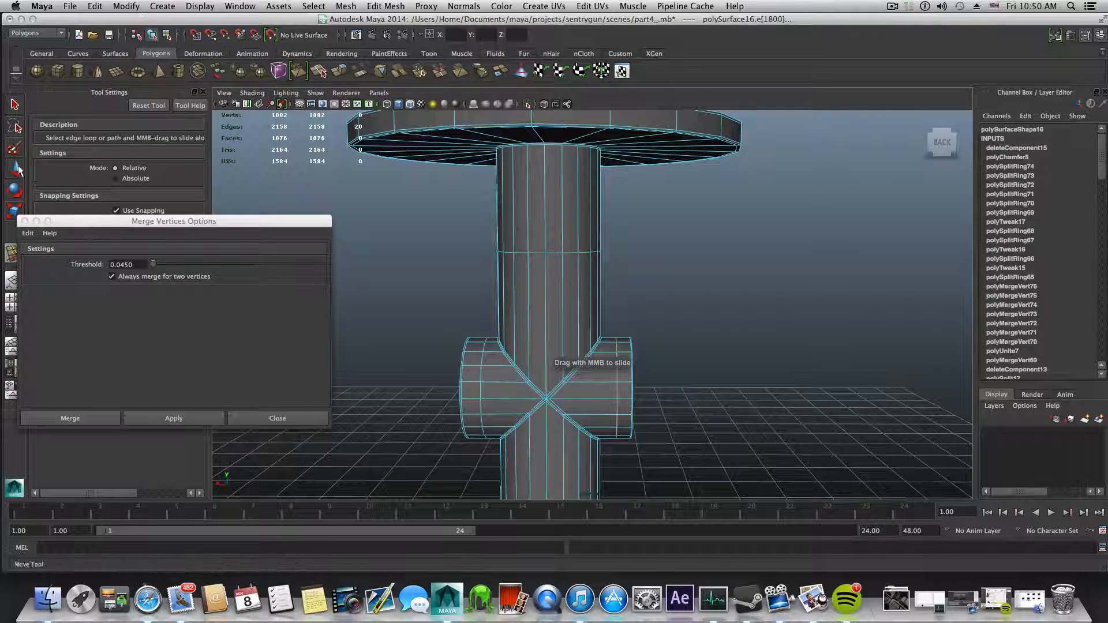
Step: Close the Merge Vertices options window and try to select the edge loop near the +X end cap
{"action": "right_click_drag", "start_coordinate": [479, 349], "coordinate": [480, 397]}
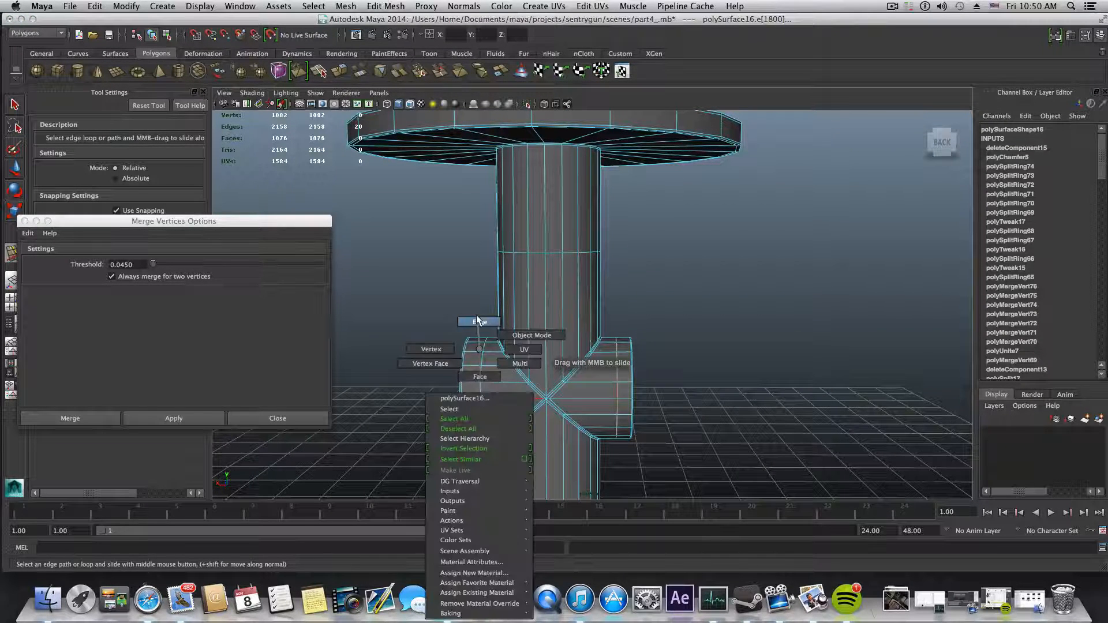
{"action": "right_click_drag", "start_coordinate": [477, 317], "coordinate": [477, 318]}
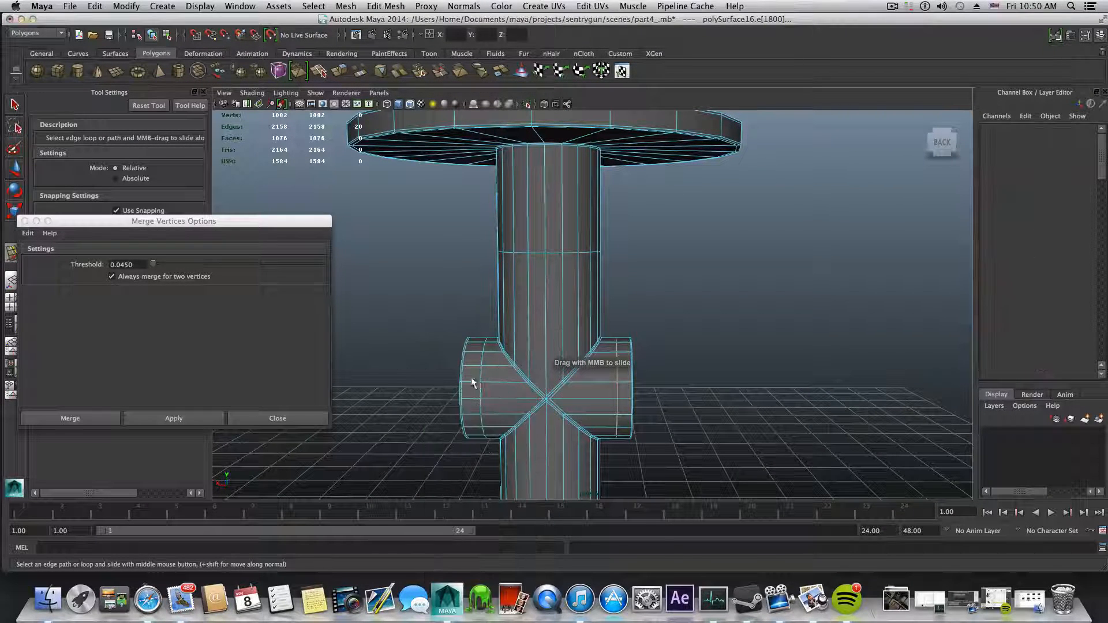
{"action": "left_click", "coordinate": [24, 222]}
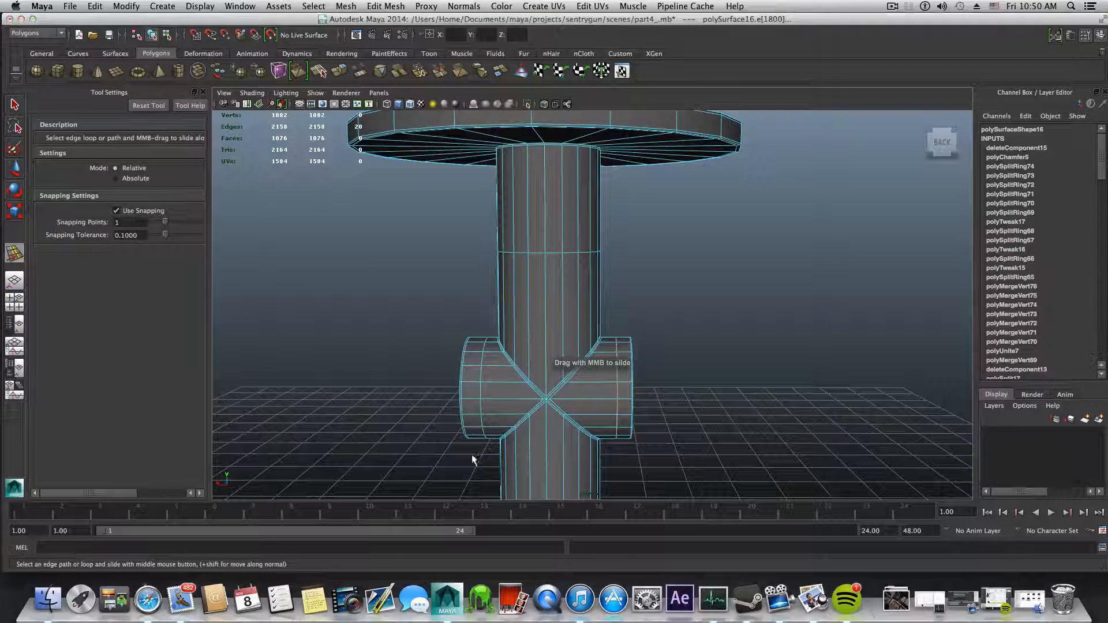
{"action": "left_click", "coordinate": [480, 390]}
{"action": "right_click_drag", "start_coordinate": [480, 350], "coordinate": [470, 321]}
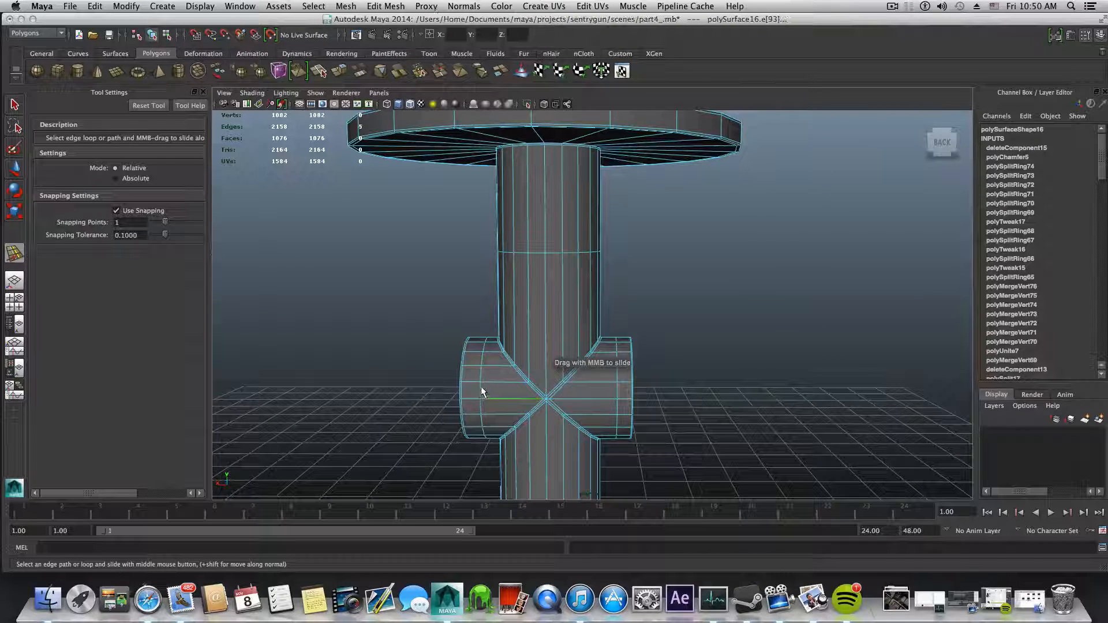
{"action": "left_click_drag", "start_coordinate": [490, 404], "coordinate": [495, 407], "text": "alt"}
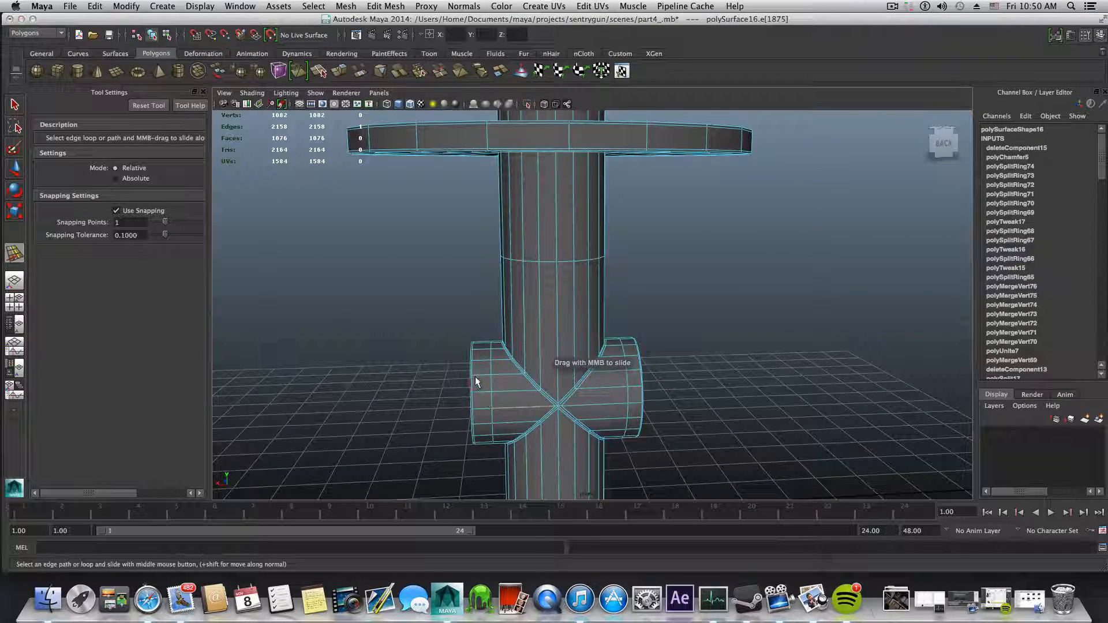
{"action": "right_click_drag", "start_coordinate": [476, 381], "coordinate": [476, 363]}
{"action": "left_click_drag", "start_coordinate": [476, 364], "coordinate": [512, 384], "text": "alt"}
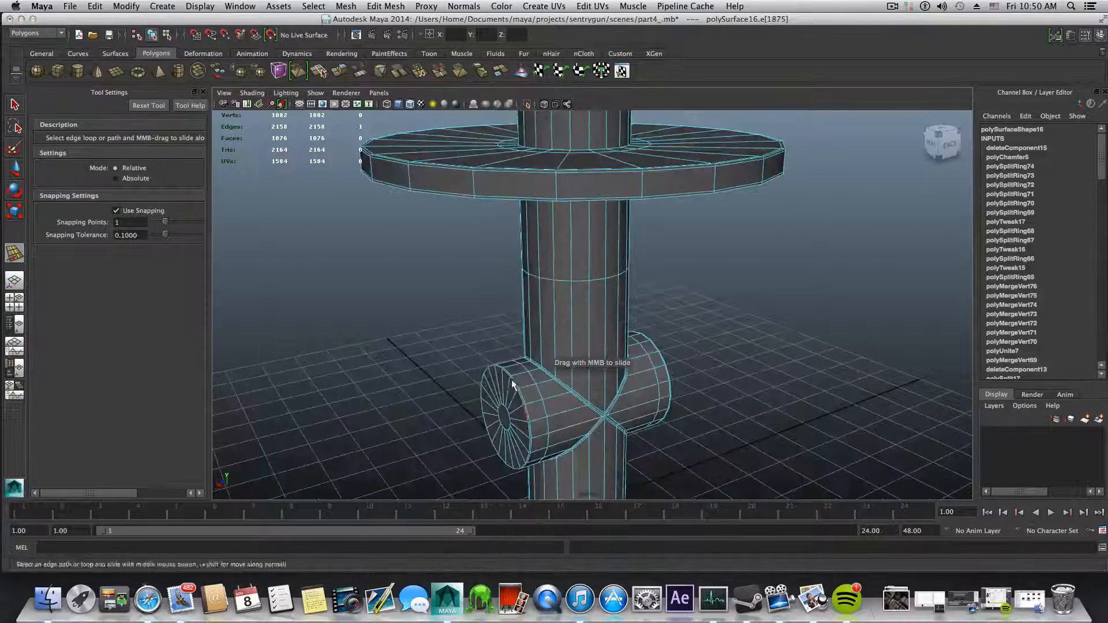
{"action": "right_click_drag", "start_coordinate": [512, 384], "coordinate": [507, 433], "text": "alt"}
{"action": "middle_click_drag", "start_coordinate": [507, 433], "coordinate": [557, 357], "text": "alt"}
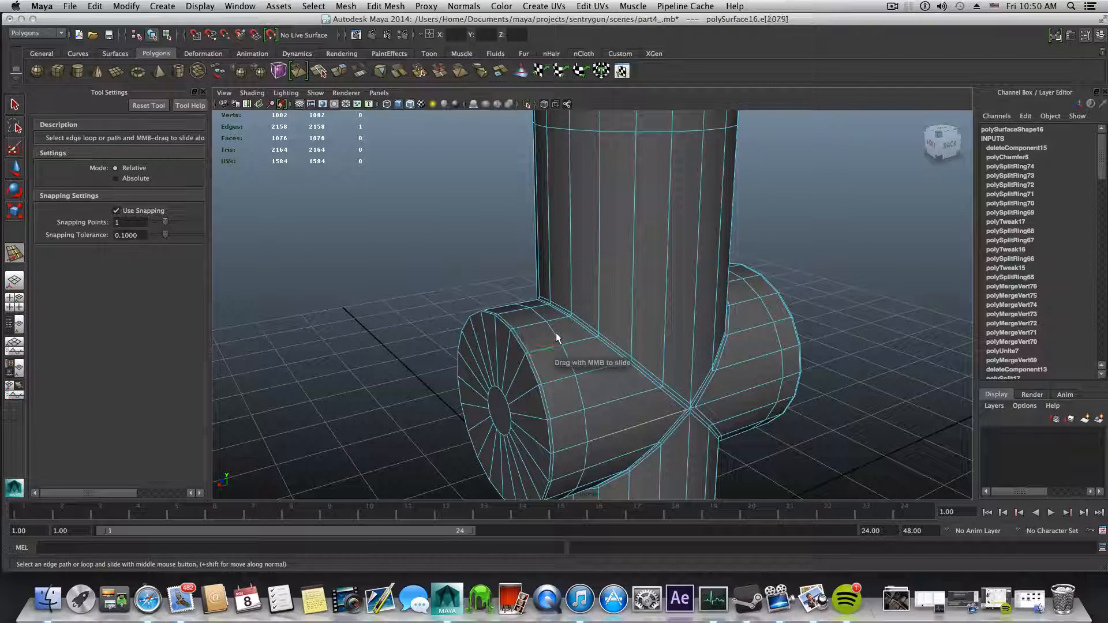
Step: Slide the edge loop on the +X arm closer to its end cap and return to object selection
{"action": "key", "text": "q"}
{"action": "left_click", "coordinate": [557, 339]}
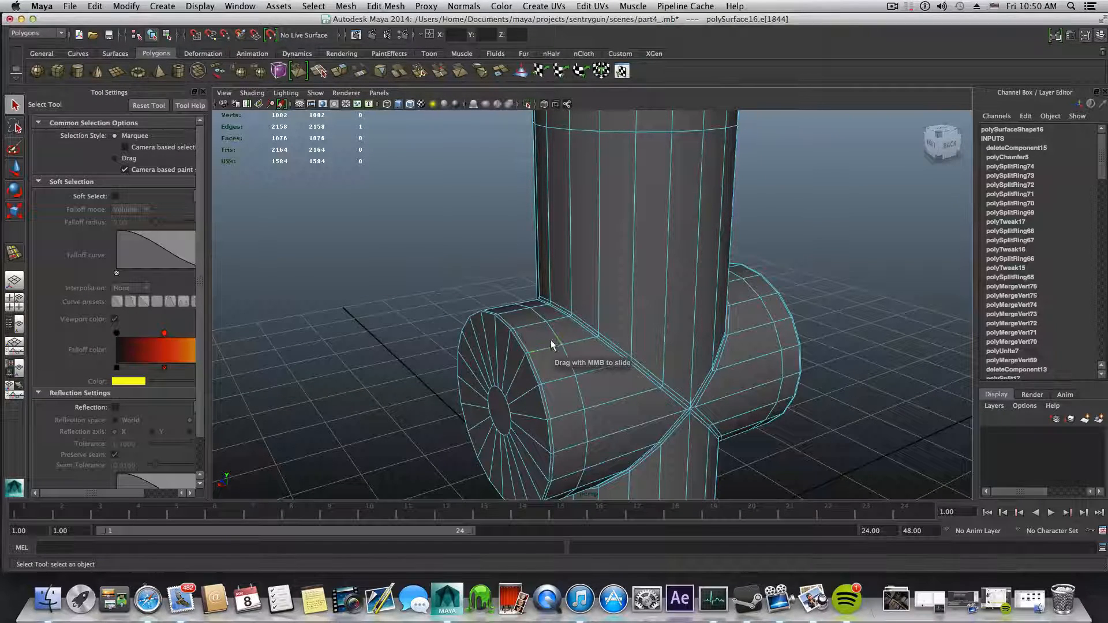
{"action": "double_click", "coordinate": [555, 338]}
{"action": "double_click", "coordinate": [550, 332]}
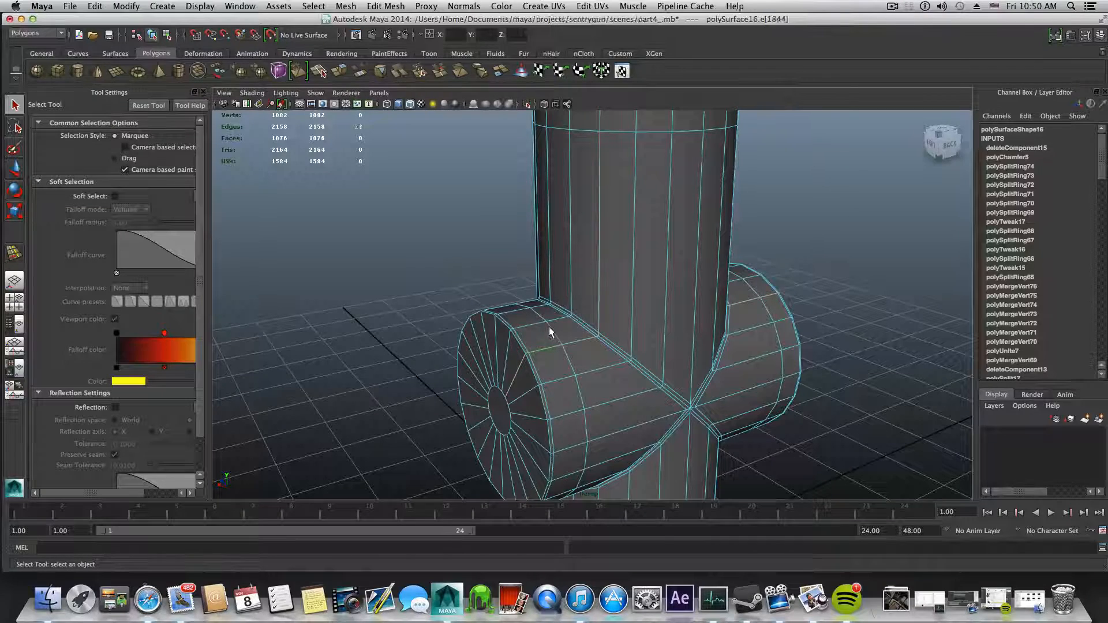
{"action": "left_click_drag", "start_coordinate": [586, 348], "coordinate": [534, 334], "text": "alt"}
{"action": "right_click_drag", "start_coordinate": [476, 333], "coordinate": [469, 412], "text": "shift"}
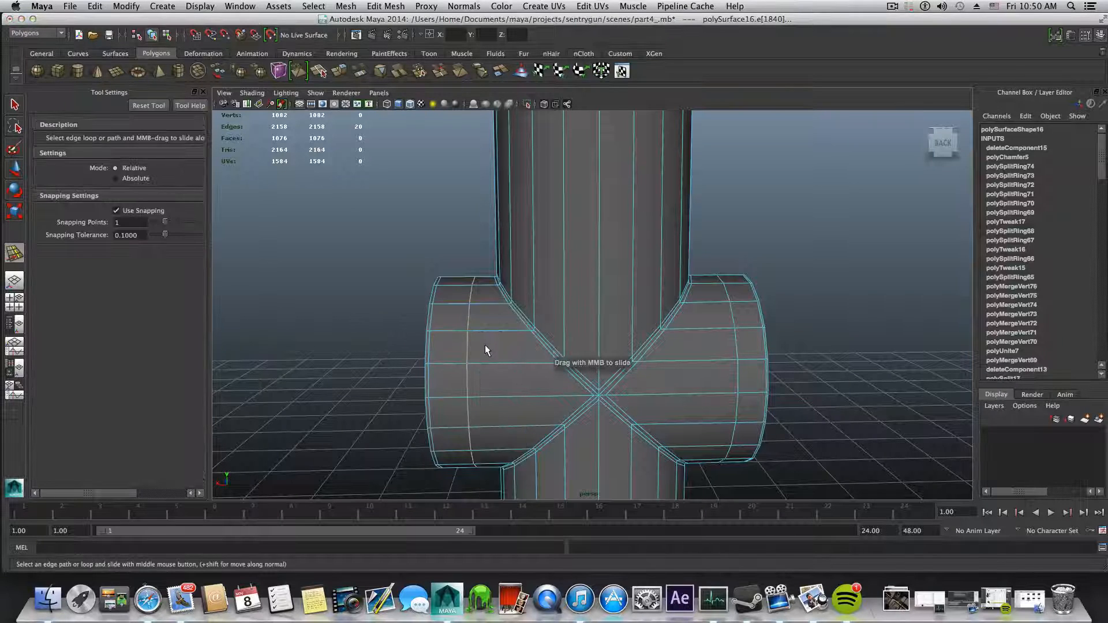
{"action": "mouse_move", "coordinate": [485, 344]}
{"action": "middle_mouse_down"}
{"action": "mouse_move", "coordinate": [468, 342]}
{"action": "mouse_move", "coordinate": [469, 360]}
{"action": "middle_mouse_up"}
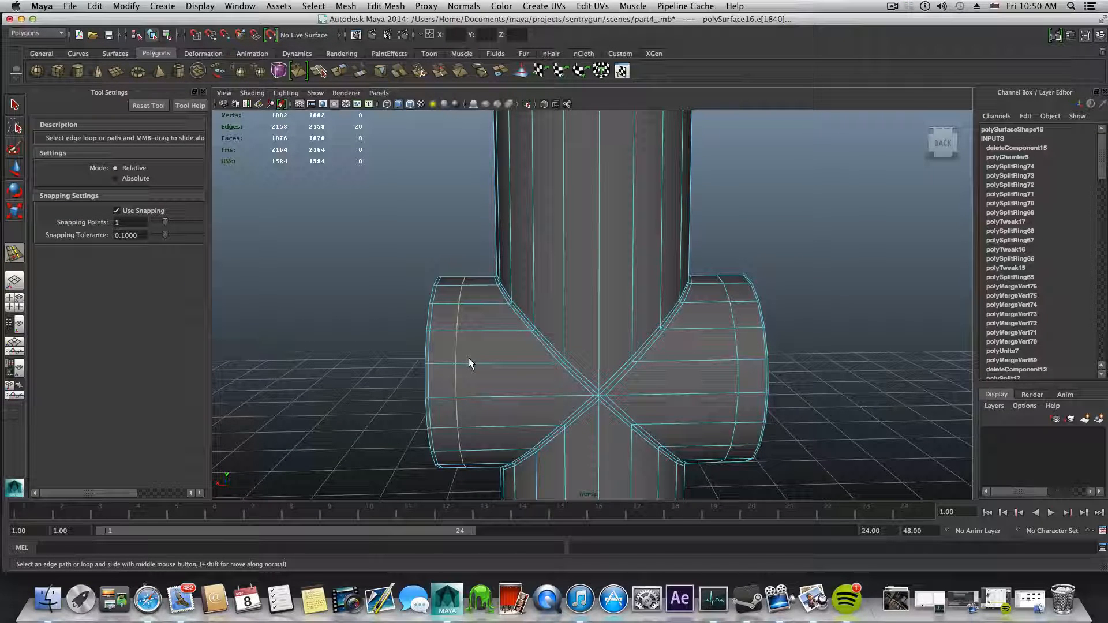
{"action": "left_click_drag", "start_coordinate": [468, 363], "coordinate": [523, 416], "text": "alt"}
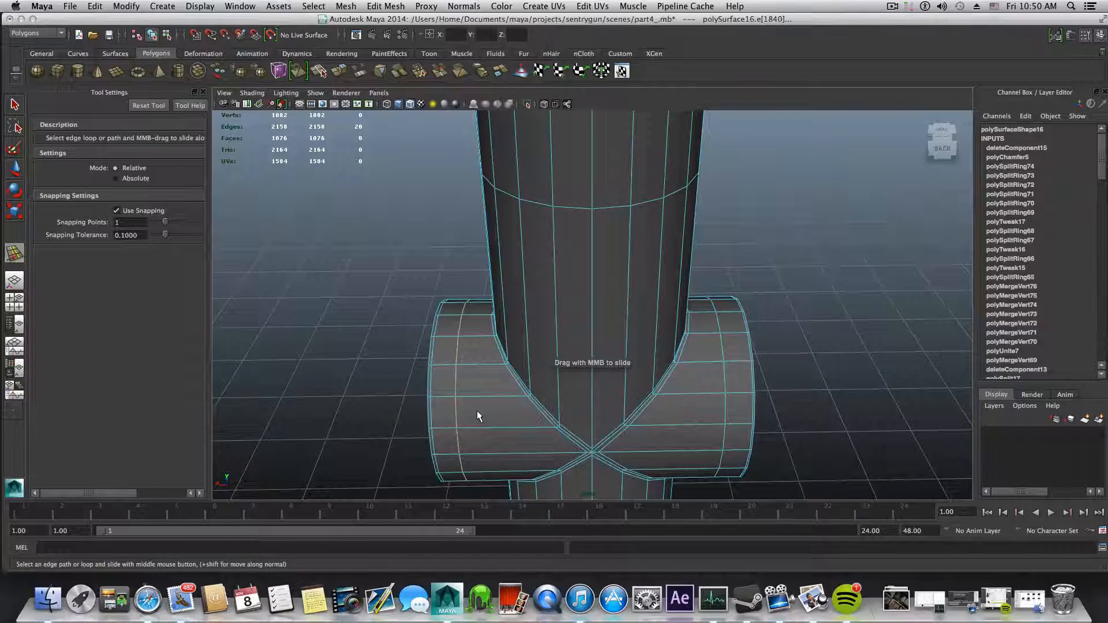
{"action": "middle_click_drag", "start_coordinate": [466, 407], "coordinate": [457, 404]}
{"action": "key", "text": "F8"}
Step: Scale up the round central face of the -X end cap, leaving a narrow ring of faces inside the rim
{"action": "left_click_drag", "start_coordinate": [500, 427], "coordinate": [465, 376], "text": "alt"}
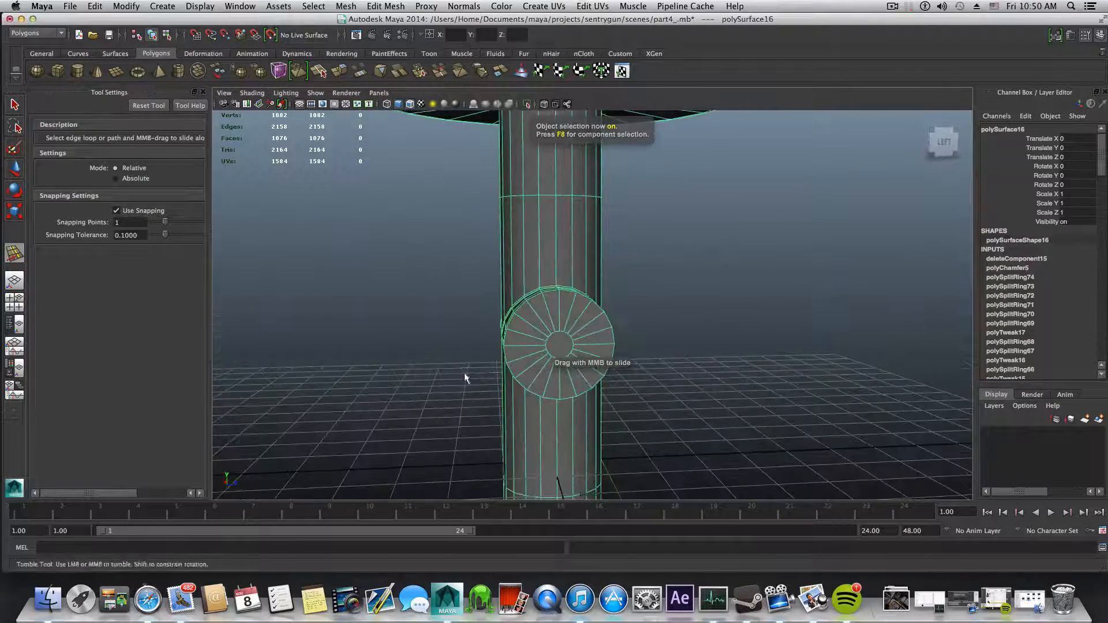
{"action": "right_click_drag", "start_coordinate": [548, 342], "coordinate": [553, 371]}
{"action": "left_click", "coordinate": [549, 358]}
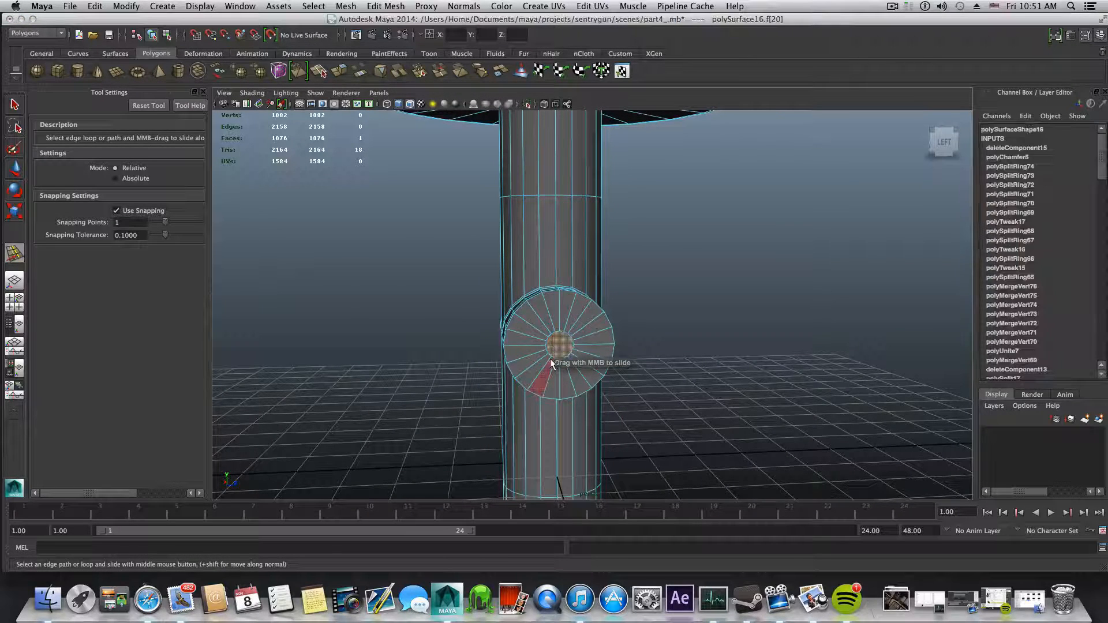
{"action": "key", "text": "e"}
{"action": "key", "text": "r"}
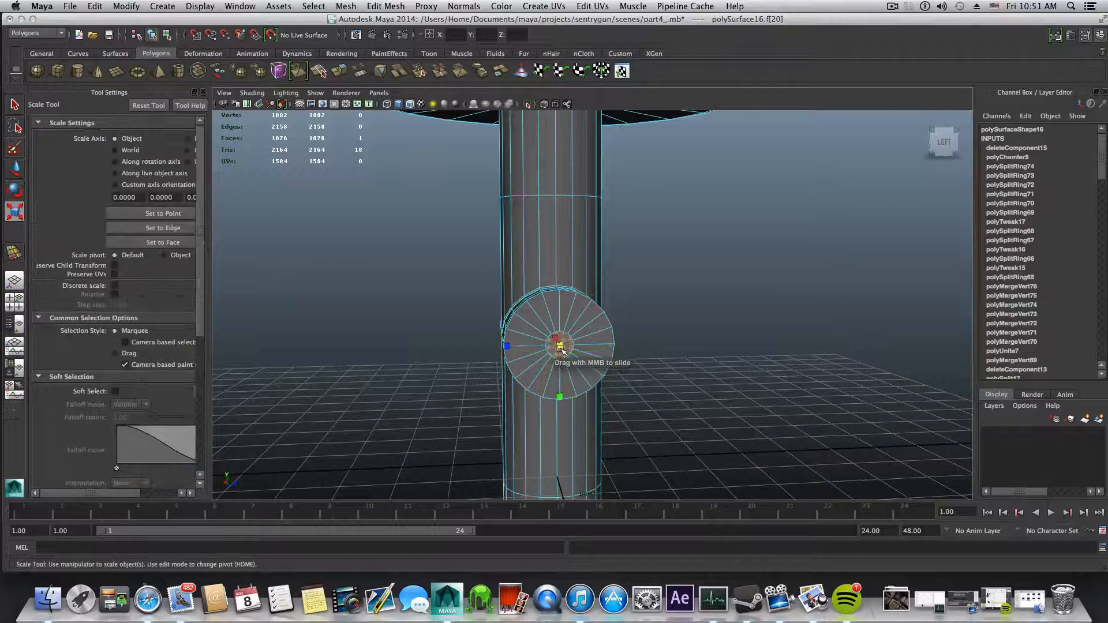
{"action": "left_click_drag", "start_coordinate": [560, 347], "coordinate": [451, 360]}
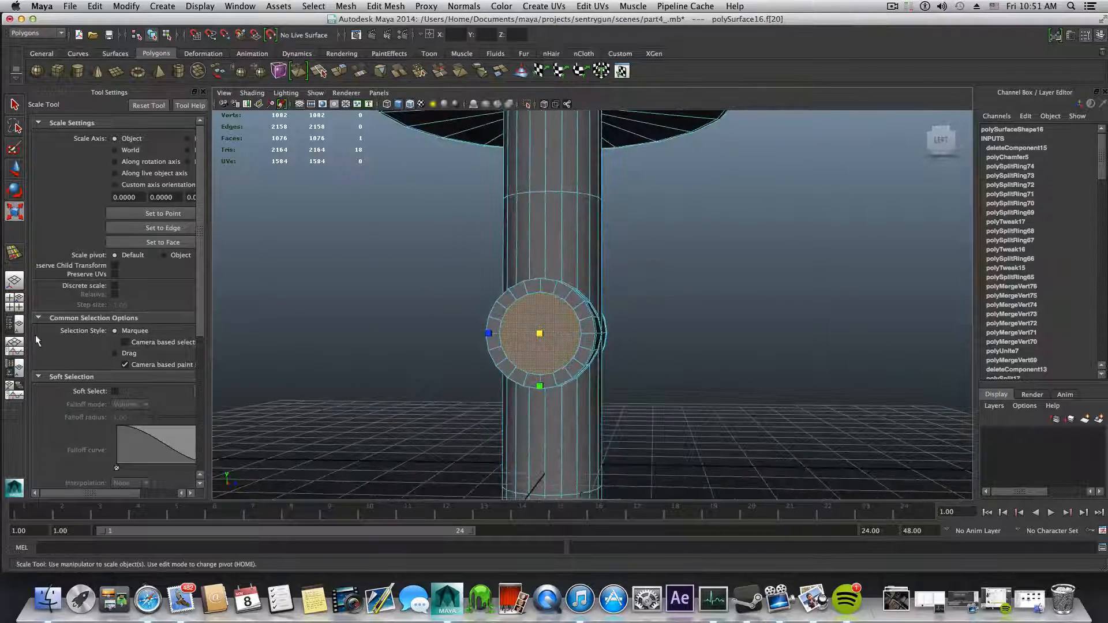
Step: Scale up the round central face of the +X end cap, leaving a narrow ring of faces inside the rim
{"action": "left_click", "coordinate": [15, 303]}
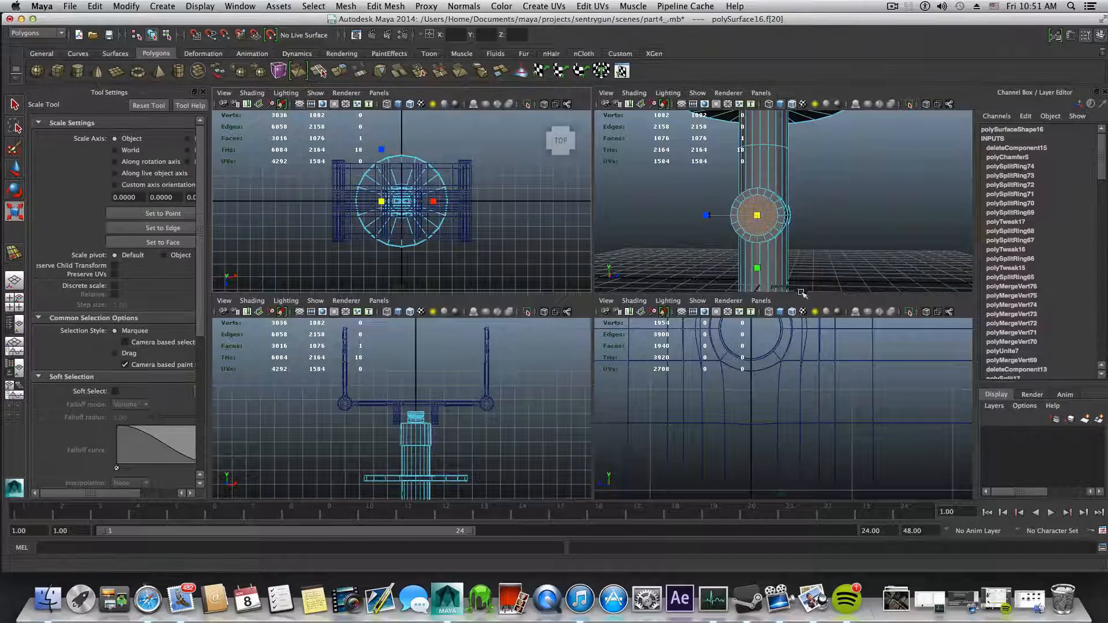
{"action": "key", "text": "f"}
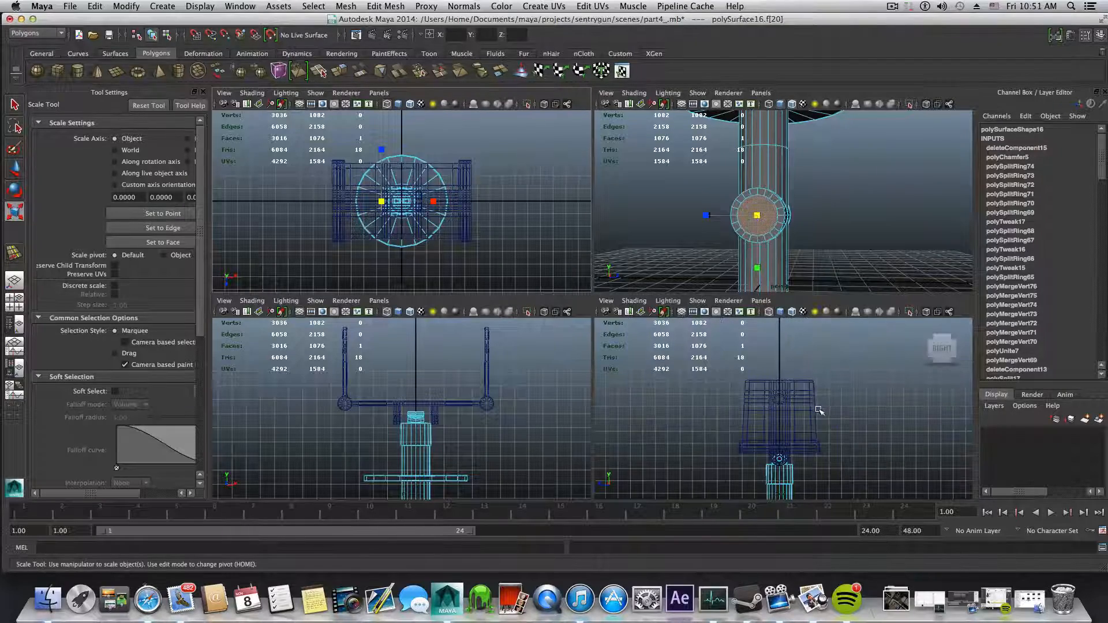
{"action": "scroll", "coordinate": [819, 410], "scroll_direction": "up", "scroll_amount": 8}
{"action": "key", "text": "space"}
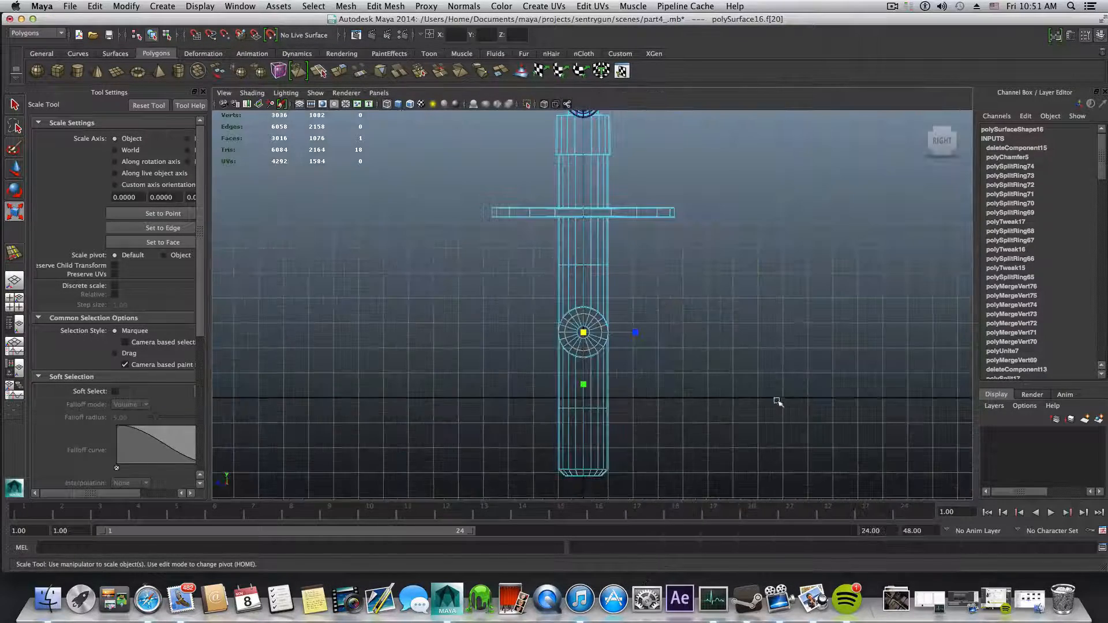
{"action": "scroll", "coordinate": [685, 354], "scroll_direction": "up", "scroll_amount": 6}
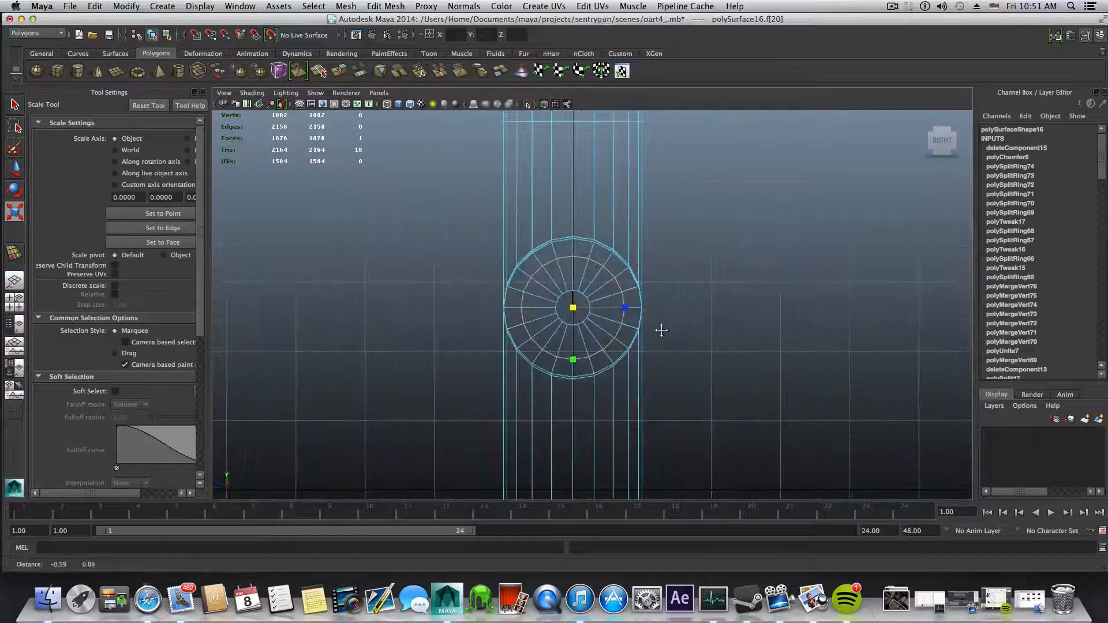
{"action": "scroll", "coordinate": [661, 330], "scroll_direction": "up", "scroll_amount": 3}
{"action": "left_click", "coordinate": [571, 303]}
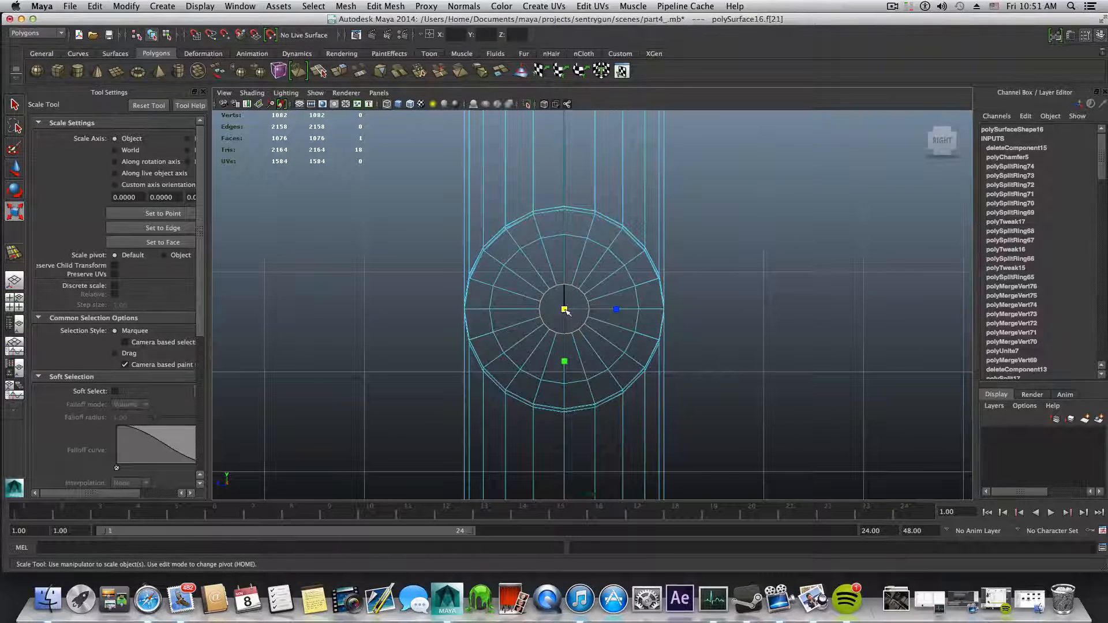
{"action": "left_click_drag", "start_coordinate": [566, 311], "coordinate": [636, 340]}
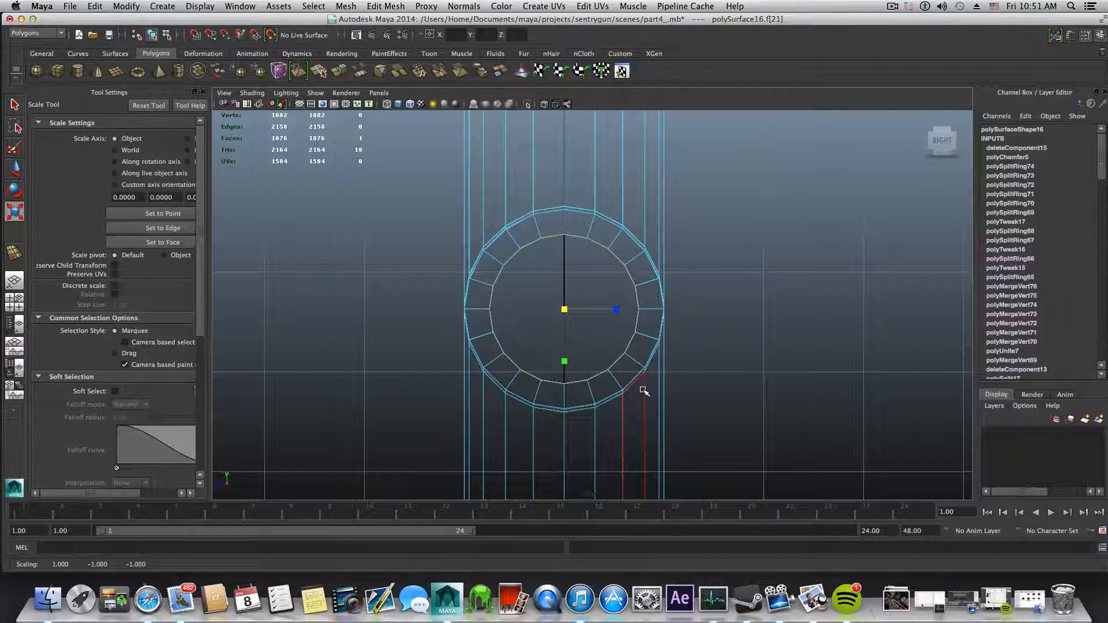
{"action": "key", "text": "F8"}
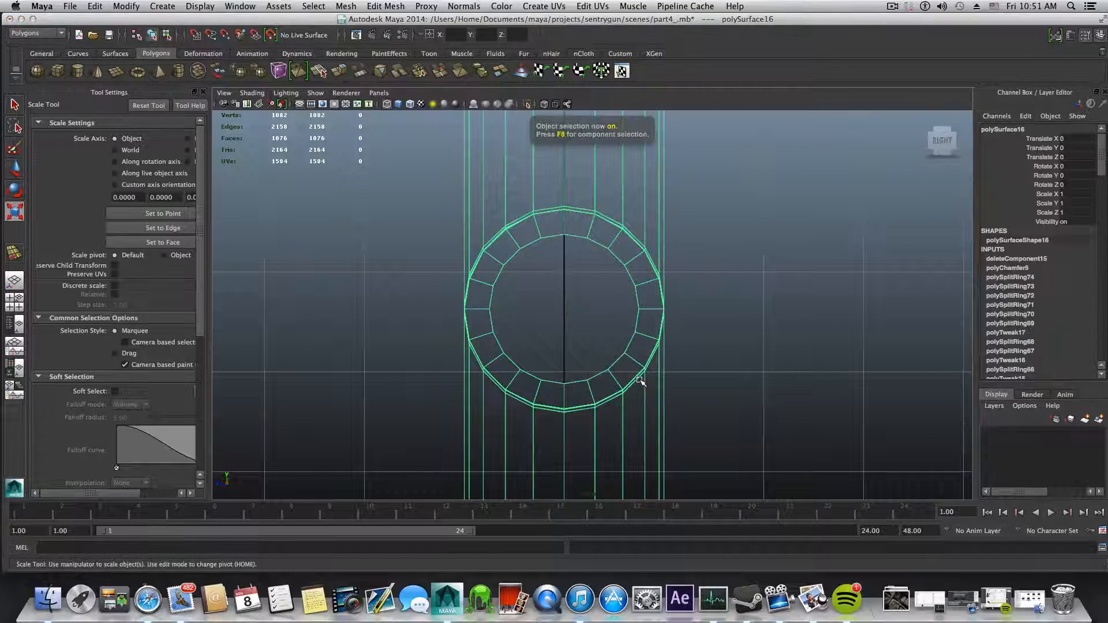
{"action": "key", "text": "F8"}
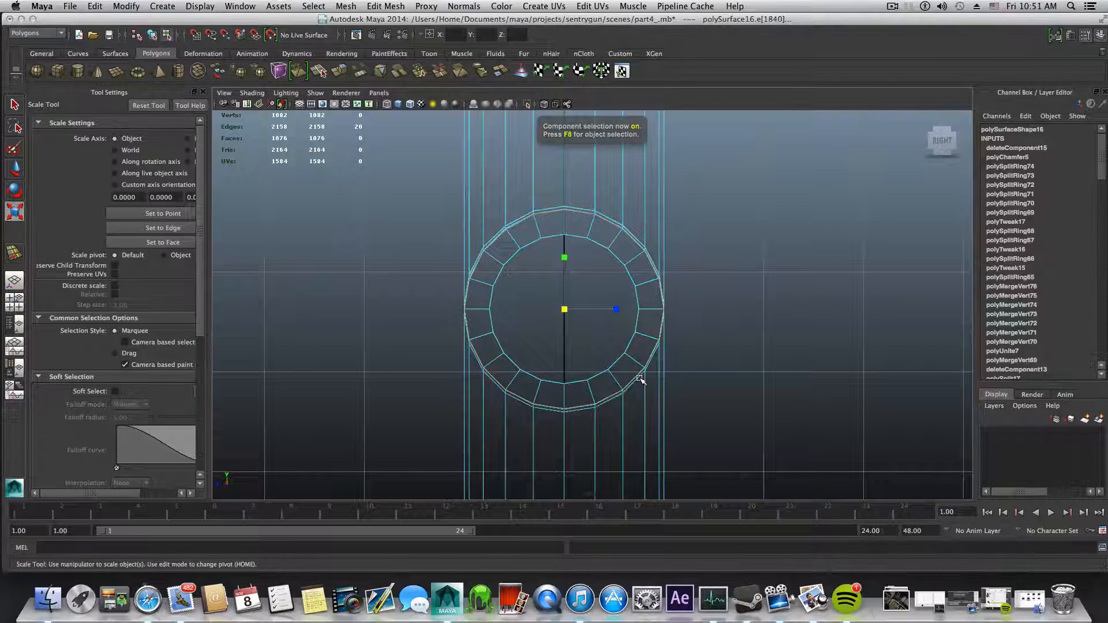
{"action": "key", "text": "F8"}
Step: Extrude the round central faces of both end caps and push them inward with a local Z translation of -0.189
{"action": "key", "text": "space"}
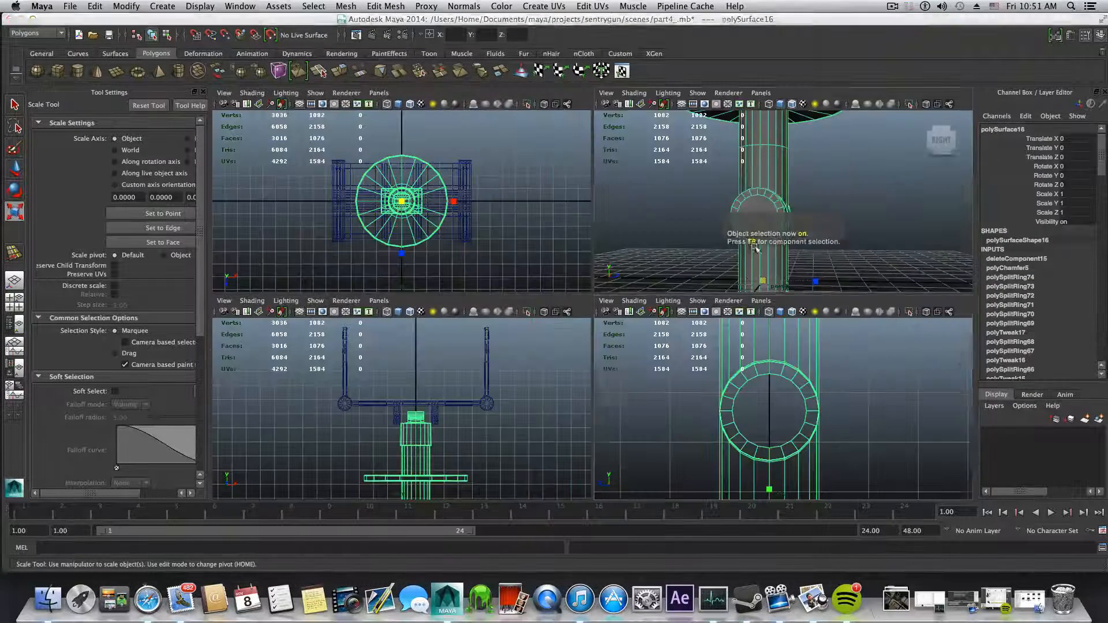
{"action": "key", "text": "space"}
{"action": "left_click_drag", "start_coordinate": [754, 248], "coordinate": [692, 280], "text": "alt"}
{"action": "right_click_drag", "start_coordinate": [501, 304], "coordinate": [506, 333]}
{"action": "left_click", "coordinate": [511, 336]}
{"action": "left_click_drag", "start_coordinate": [750, 340], "coordinate": [687, 326], "text": "alt"}
{"action": "left_click", "coordinate": [660, 338], "text": "shift"}
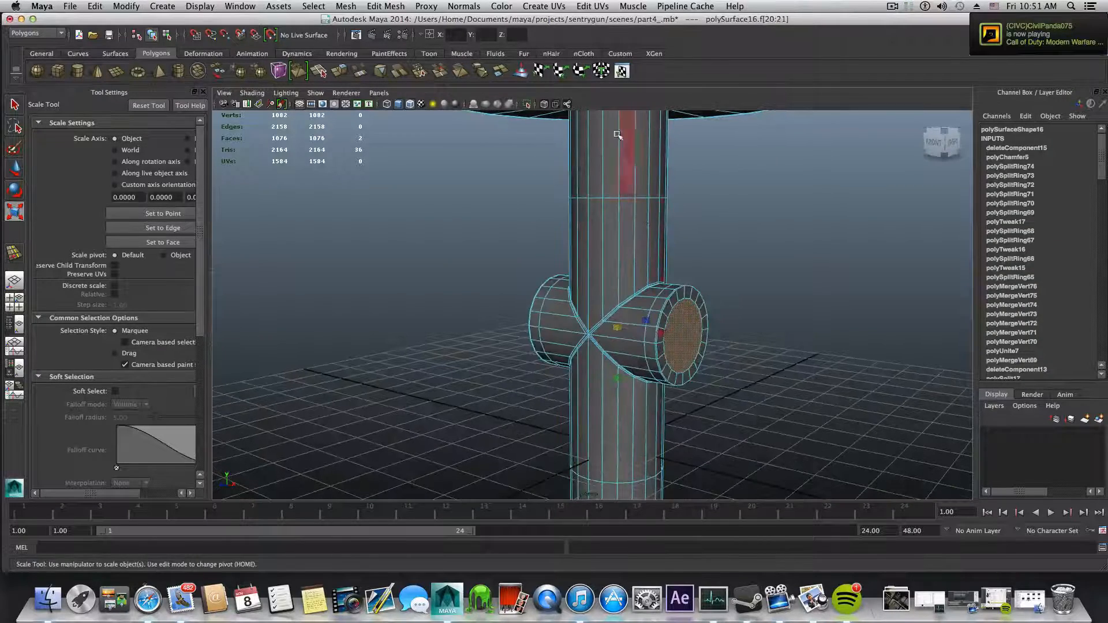
{"action": "left_click", "coordinate": [339, 71]}
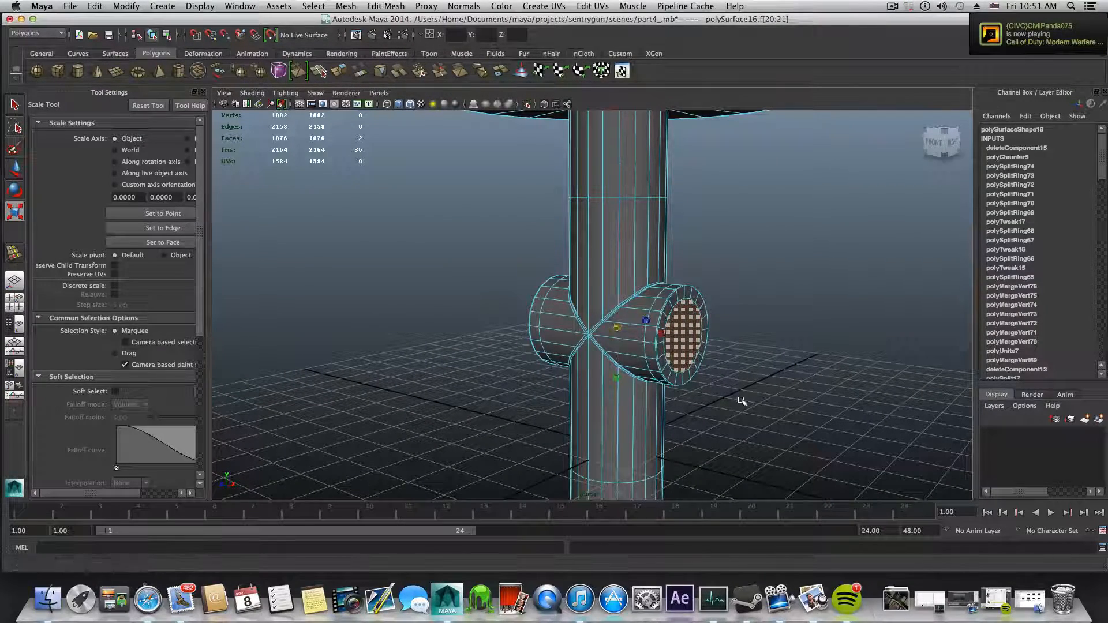
{"action": "left_click_drag", "start_coordinate": [673, 395], "coordinate": [663, 403], "text": "alt"}
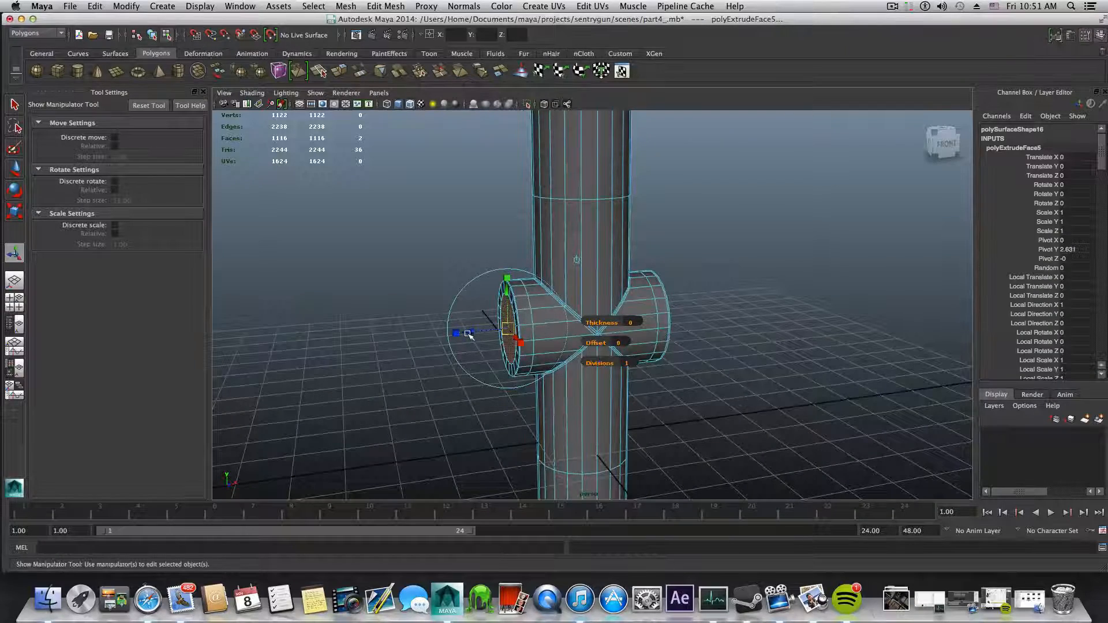
{"action": "left_click_drag", "start_coordinate": [469, 333], "coordinate": [583, 374]}
{"action": "right_click_drag", "start_coordinate": [583, 374], "coordinate": [671, 362], "text": "alt"}
{"action": "middle_click_drag", "start_coordinate": [600, 363], "coordinate": [695, 363], "text": "alt"}
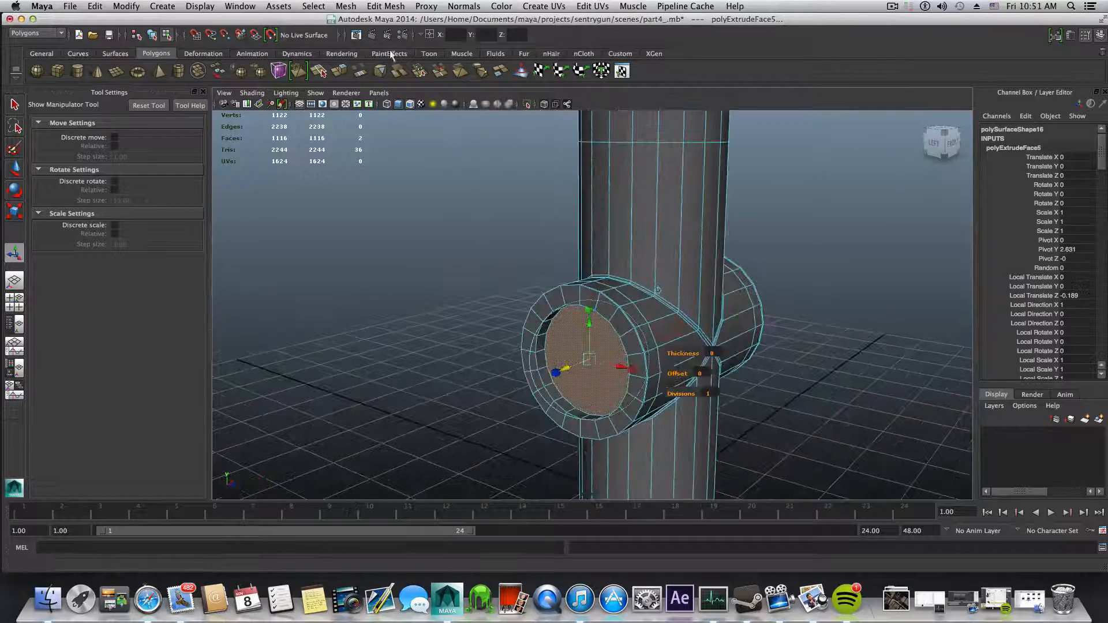
Step: Extrude both recessed cap faces again, scale them to 0.95 in all axes, and return to object selection
{"action": "left_click", "coordinate": [340, 73]}
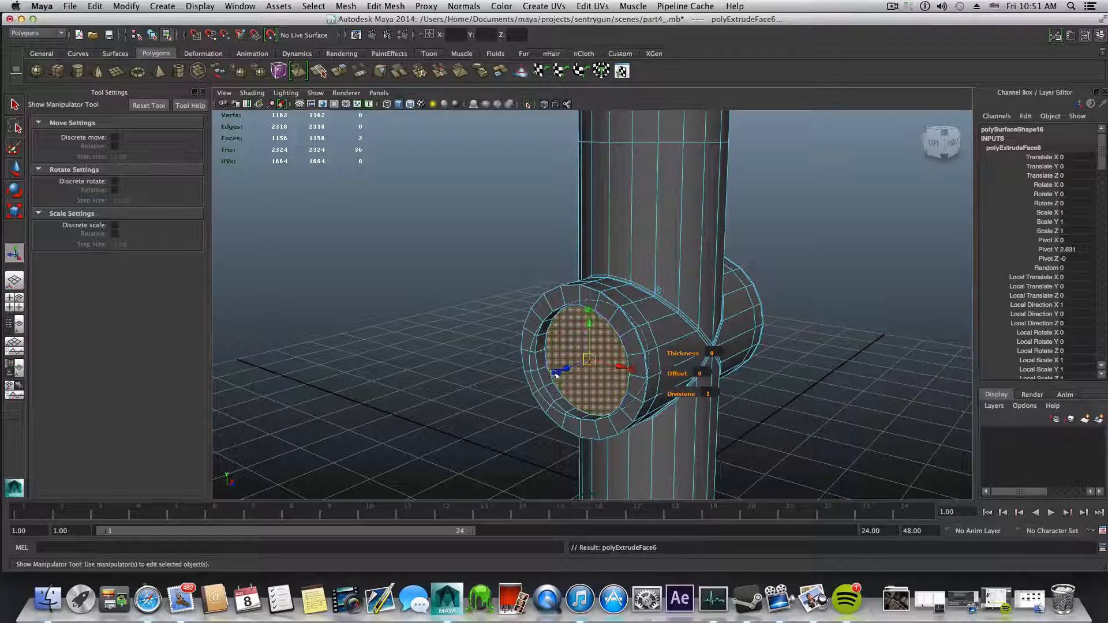
{"action": "left_click", "coordinate": [633, 371]}
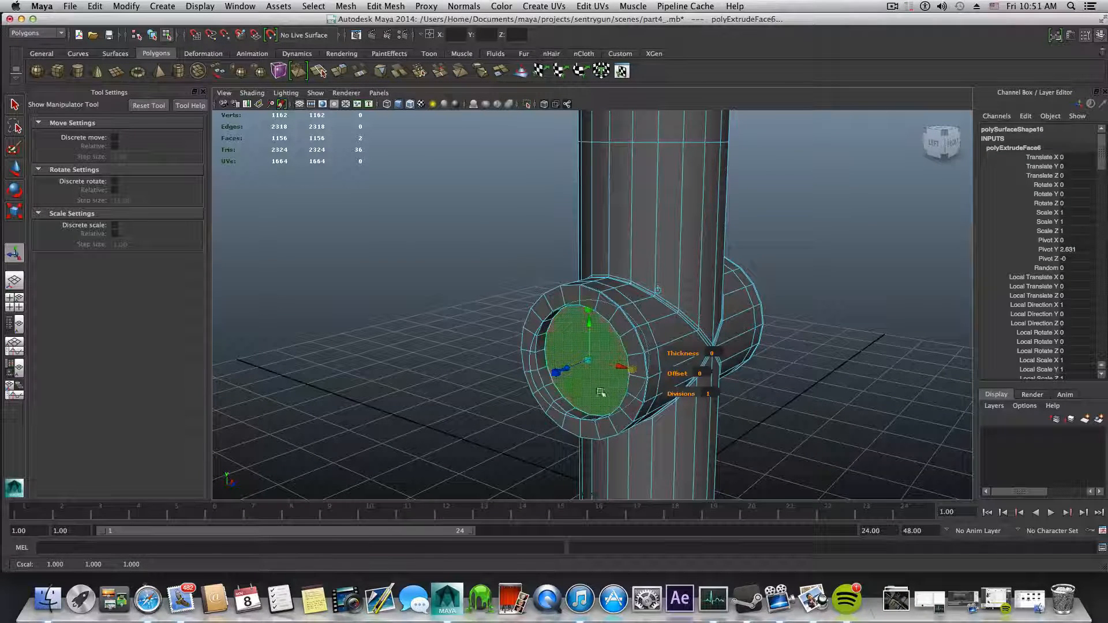
{"action": "left_click_drag", "start_coordinate": [588, 361], "coordinate": [587, 361]}
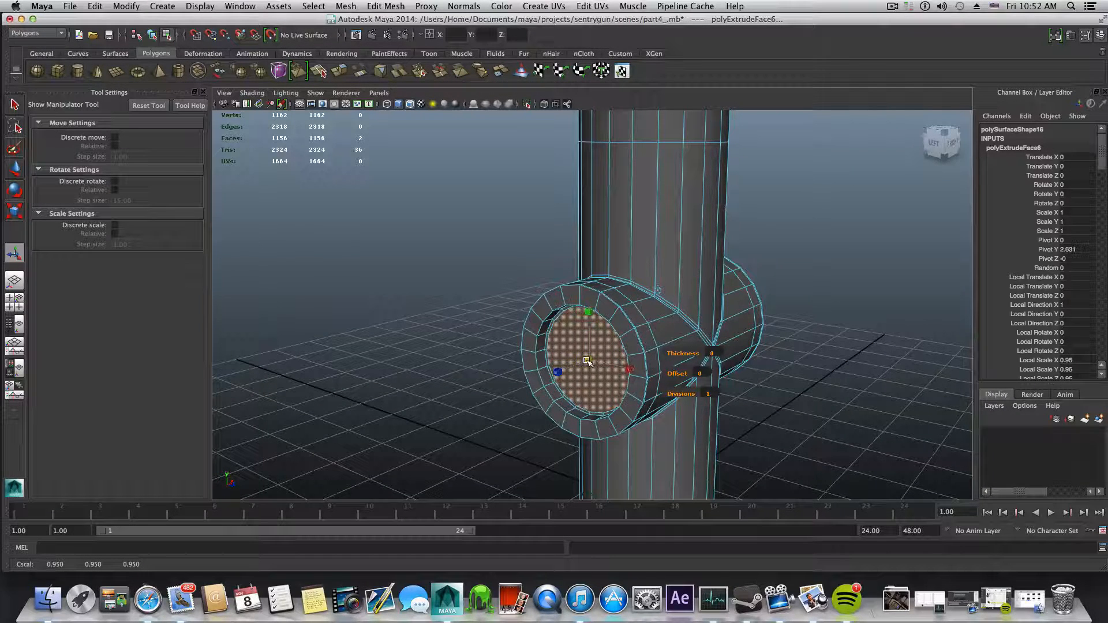
{"action": "left_click_drag", "start_coordinate": [587, 362], "coordinate": [664, 363], "text": "alt"}
{"action": "right_click_drag", "start_coordinate": [664, 366], "coordinate": [915, 418], "text": "alt"}
{"action": "mouse_move", "coordinate": [817, 368]}
{"action": "left_mouse_down", "text": "alt"}
{"action": "mouse_move", "coordinate": [765, 335]}
{"action": "mouse_move", "coordinate": [699, 394]}
{"action": "left_mouse_up", "text": "alt"}
{"action": "middle_click_drag", "start_coordinate": [699, 395], "coordinate": [723, 350], "text": "alt"}
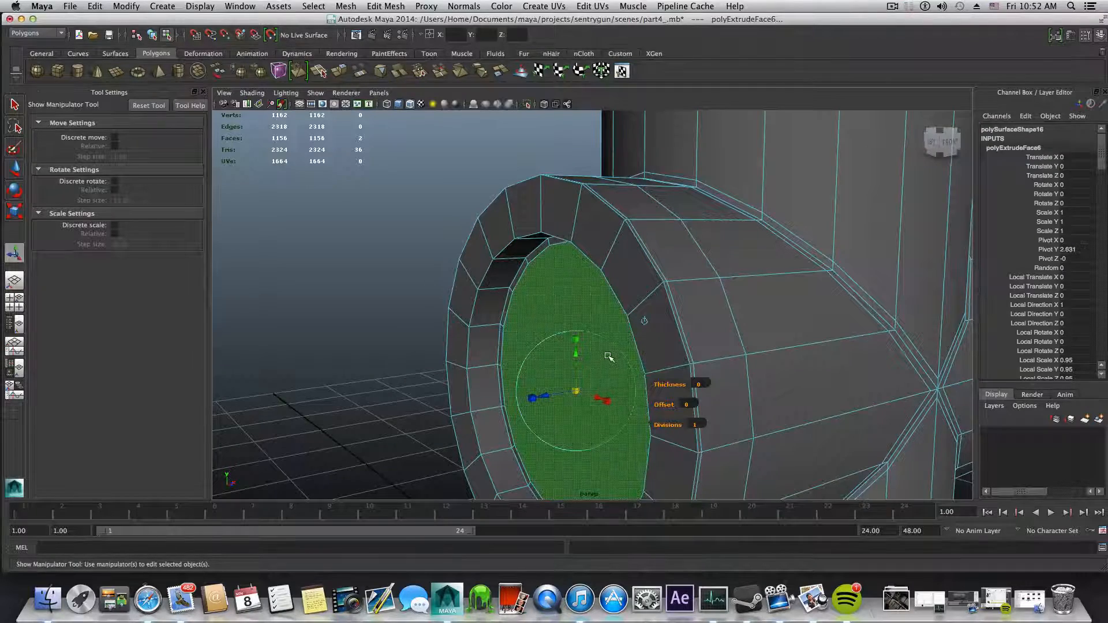
{"action": "key", "text": "F8"}
Step: Insert edge loops into the -X end cap's flat ring, one close to the outer rim and one close to the recess
{"action": "left_click_drag", "start_coordinate": [788, 347], "coordinate": [705, 396], "text": "alt"}
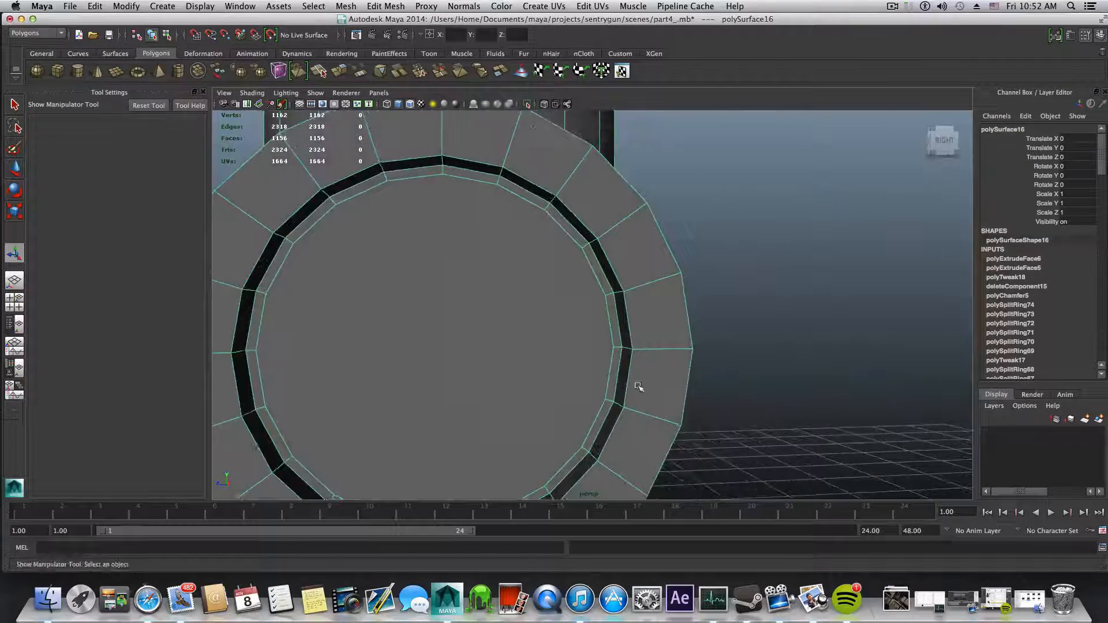
{"action": "middle_click_drag", "start_coordinate": [636, 383], "coordinate": [774, 356], "text": "alt"}
{"action": "left_click_drag", "start_coordinate": [553, 338], "coordinate": [616, 344], "text": "alt"}
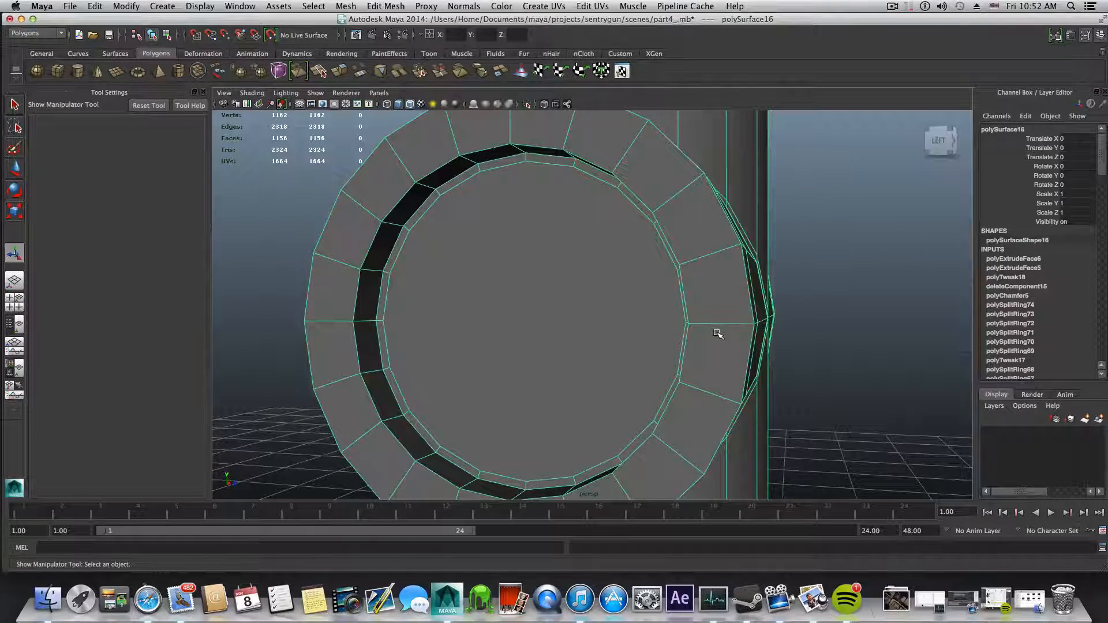
{"action": "right_click_drag", "start_coordinate": [719, 334], "coordinate": [706, 347], "text": "shift"}
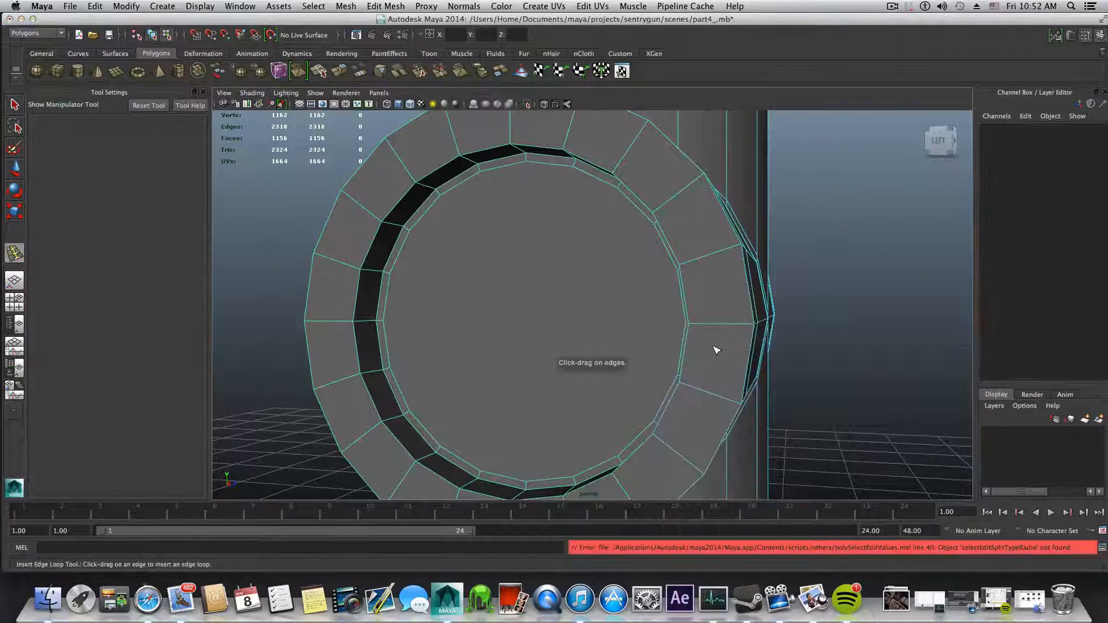
{"action": "mouse_move", "coordinate": [716, 350]}
{"action": "left_mouse_down", "text": "alt"}
{"action": "mouse_move", "coordinate": [682, 346]}
{"action": "mouse_move", "coordinate": [703, 354]}
{"action": "left_mouse_up", "text": "alt"}
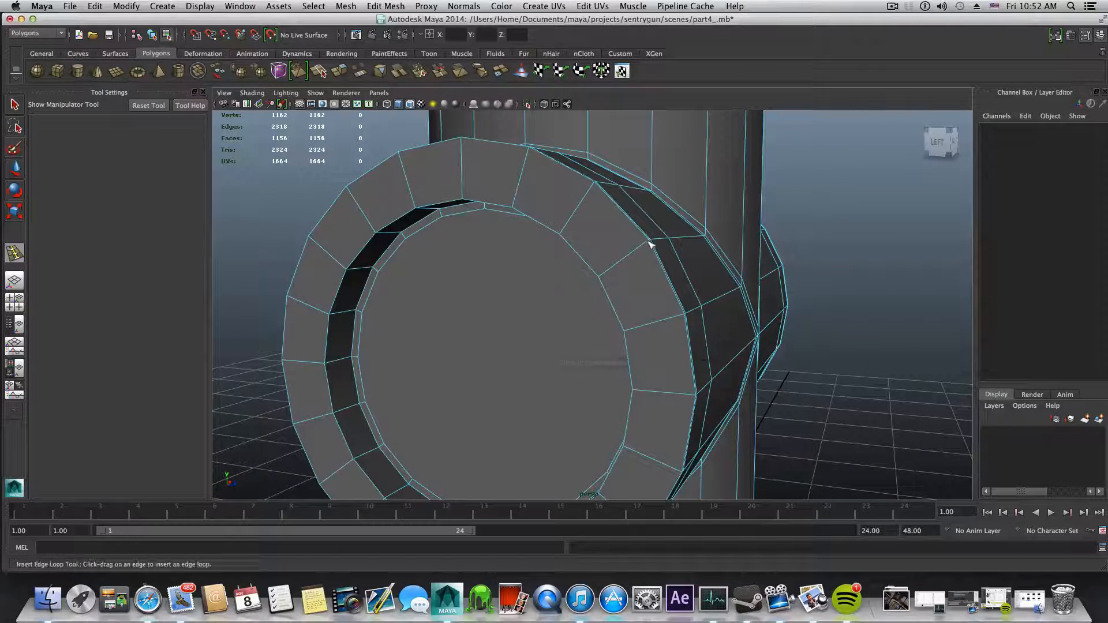
{"action": "left_click", "coordinate": [647, 249]}
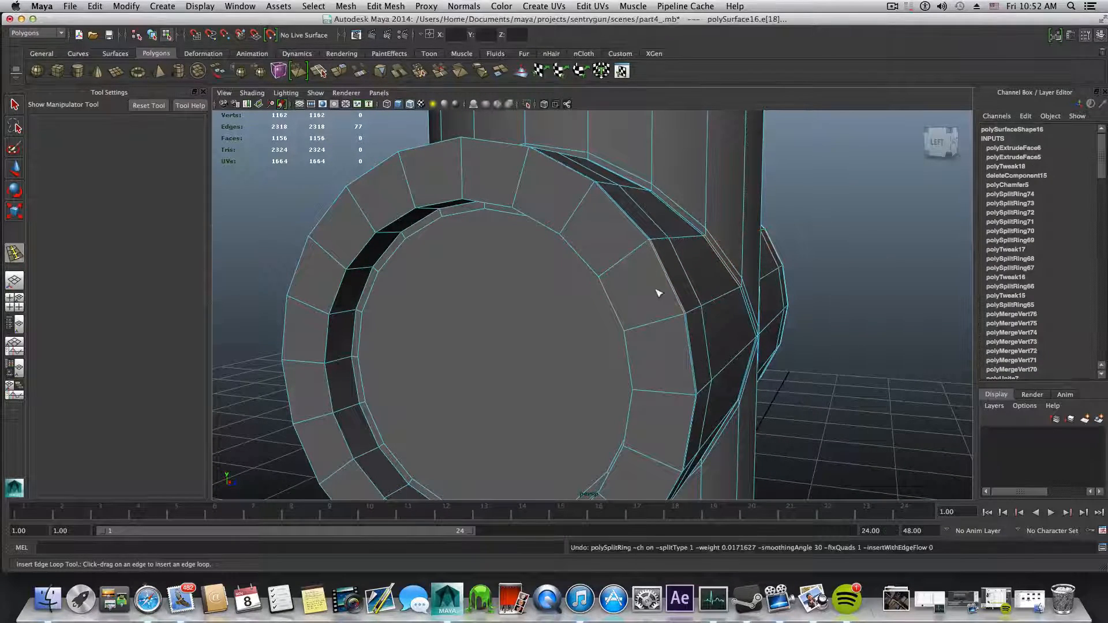
{"action": "left_click_drag", "start_coordinate": [658, 292], "coordinate": [681, 315], "text": "alt"}
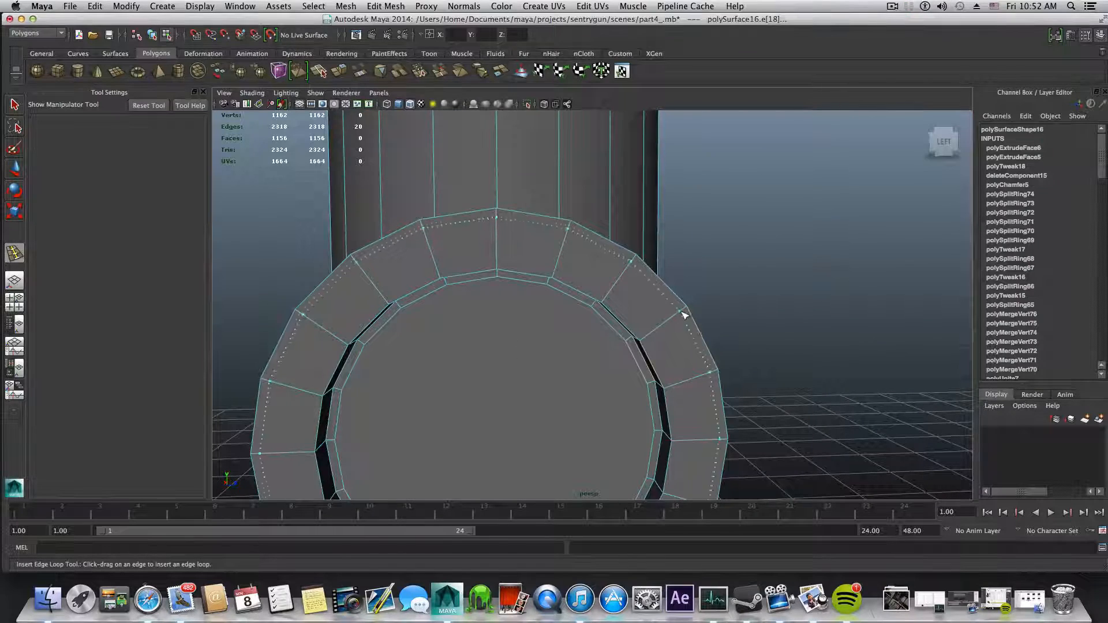
{"action": "left_click", "coordinate": [663, 322]}
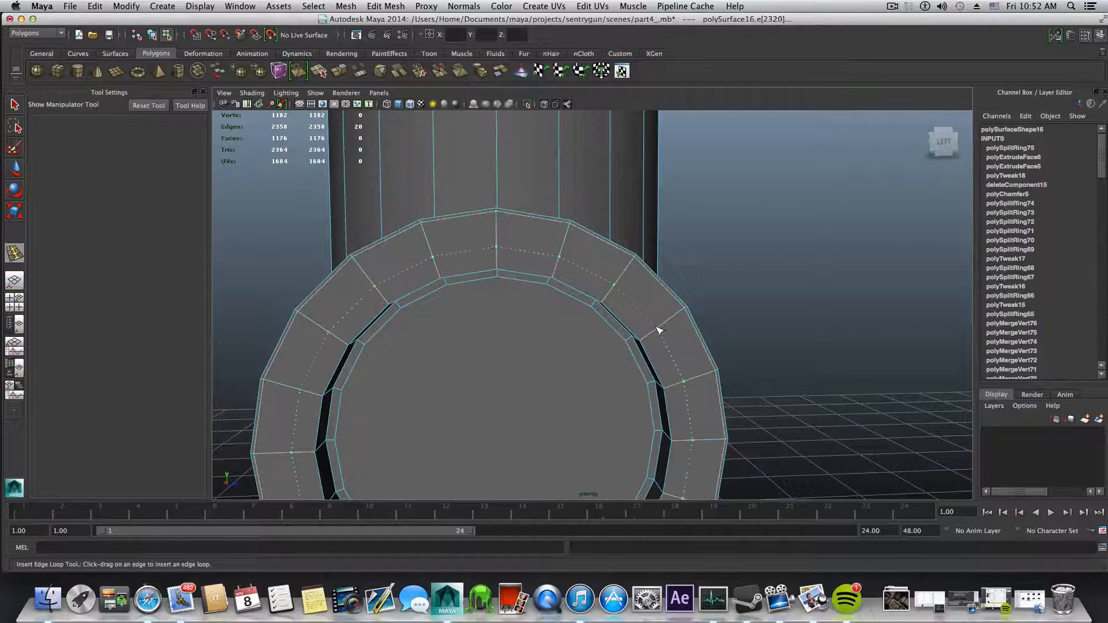
{"action": "left_click", "coordinate": [645, 342]}
{"action": "left_click_drag", "start_coordinate": [639, 346], "coordinate": [696, 296], "text": "alt"}
{"action": "key", "text": "super+z"}
{"action": "left_click", "coordinate": [695, 297]}
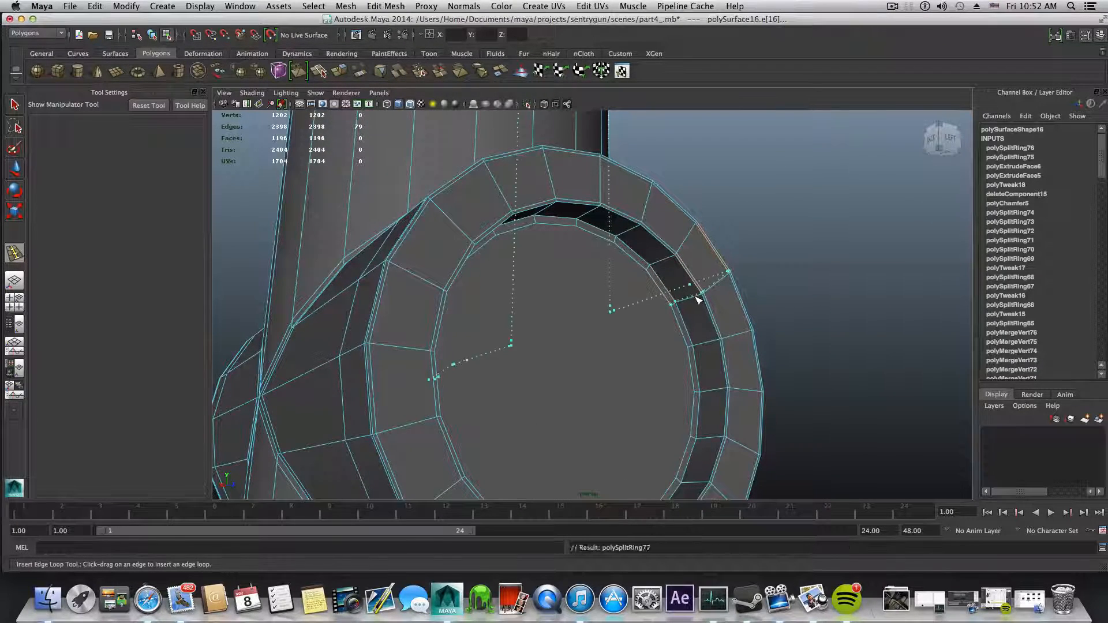
{"action": "key", "text": "super+z"}
{"action": "left_click", "coordinate": [698, 298]}
{"action": "key", "text": "super+z"}
{"action": "left_click", "coordinate": [699, 298]}
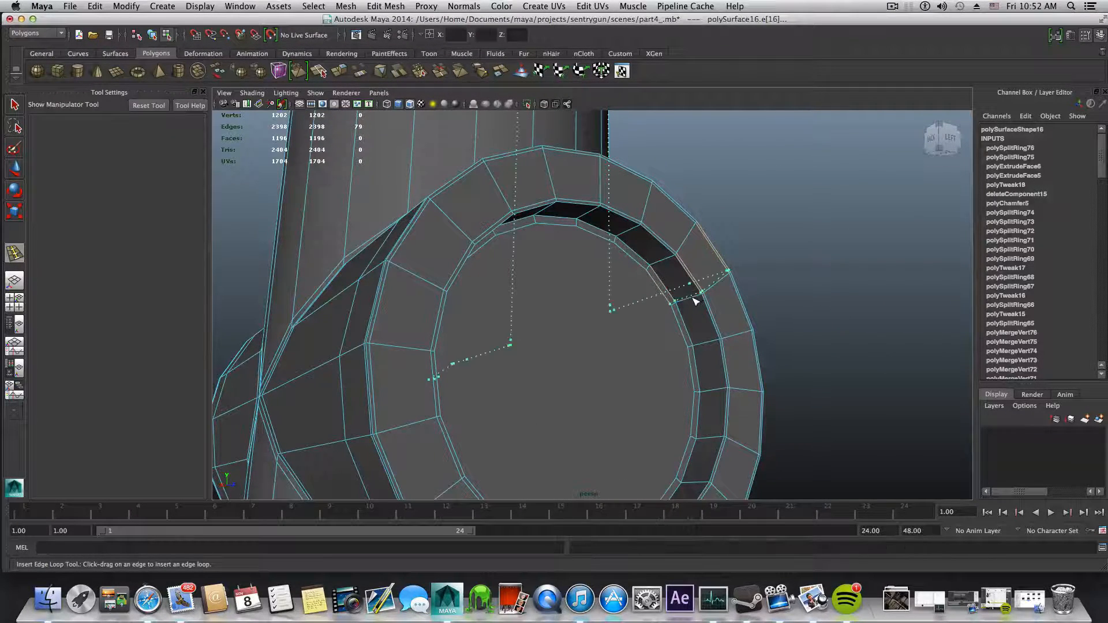
{"action": "key", "text": "super+z"}
{"action": "left_click", "coordinate": [712, 346]}
{"action": "key", "text": "super+z"}
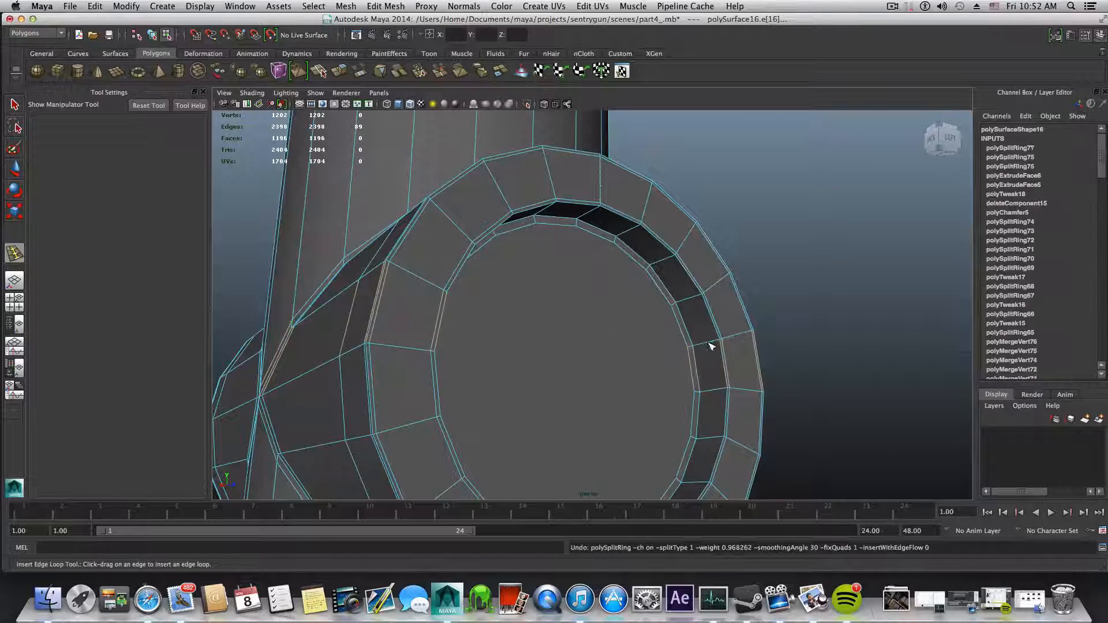
{"action": "left_click", "coordinate": [709, 344]}
{"action": "key", "text": "super+z"}
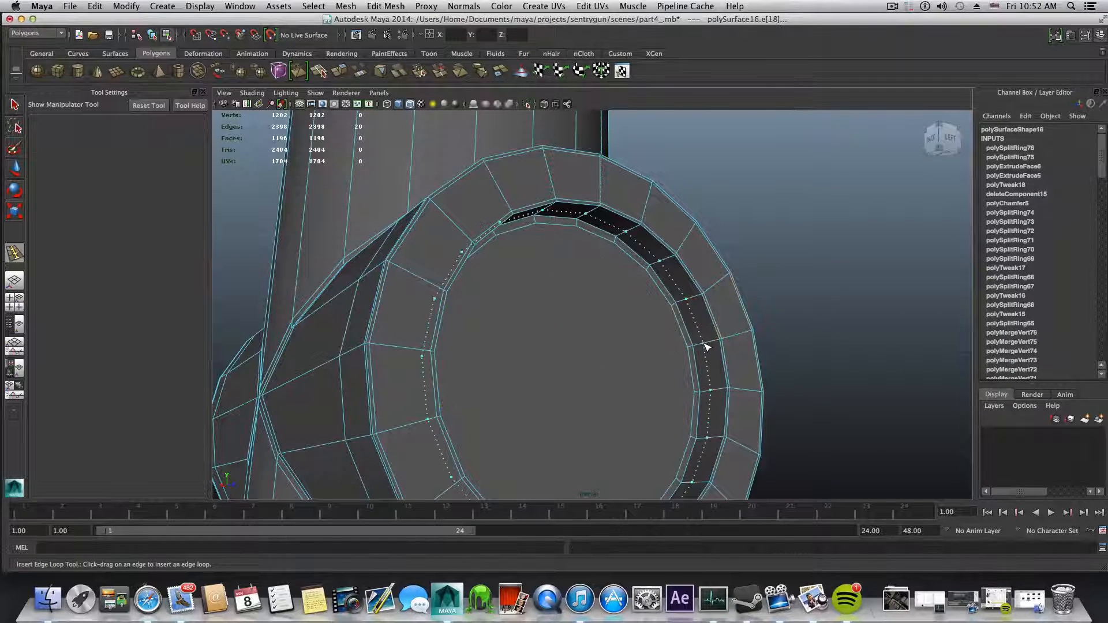
Step: Insert edge loops around the -X end cap's recess wall, one near its outer lip and one near its floor
{"action": "left_click", "coordinate": [716, 345]}
{"action": "left_click", "coordinate": [704, 346]}
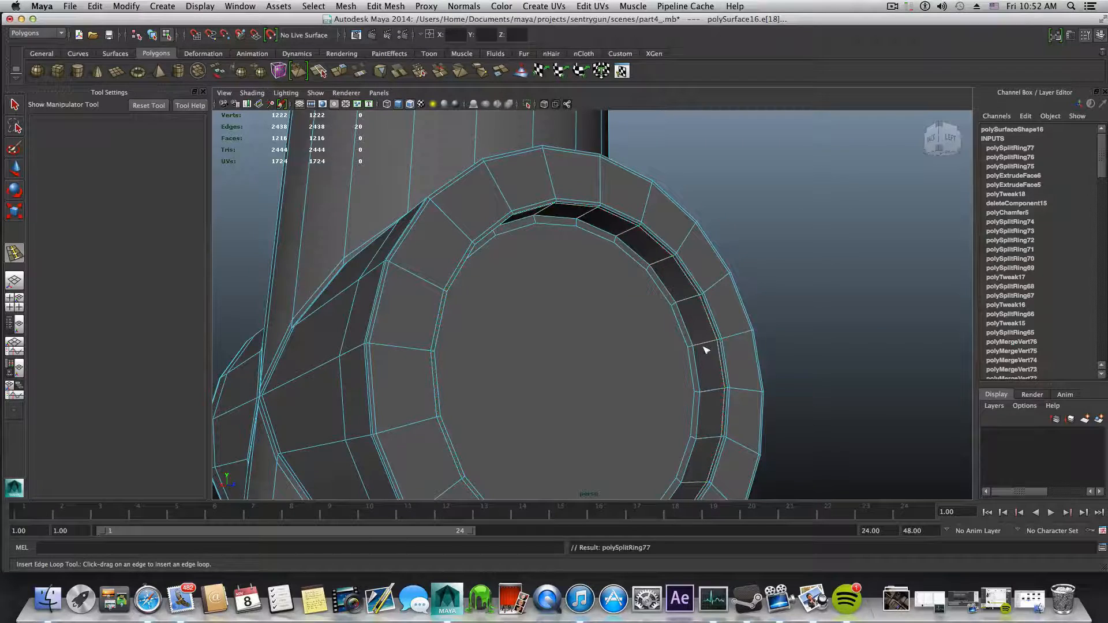
{"action": "left_click", "coordinate": [702, 346]}
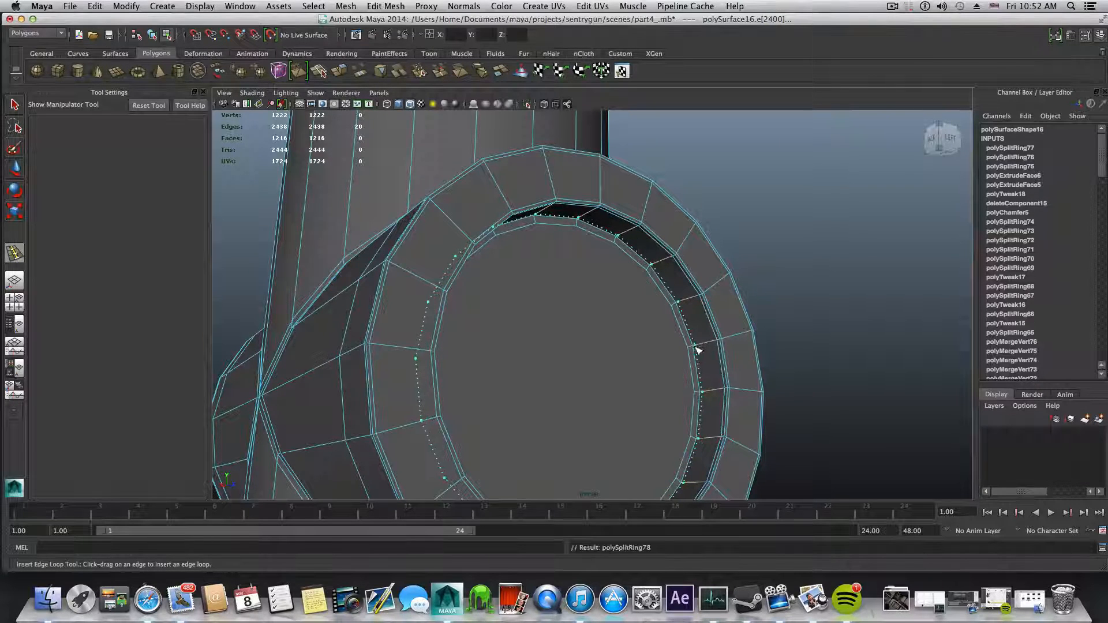
Step: Try to insert an edge loop into the narrow ring around the -X end cap's recess floor, undoing each attempt
{"action": "scroll", "coordinate": [705, 348], "scroll_direction": "up", "scroll_amount": 5}
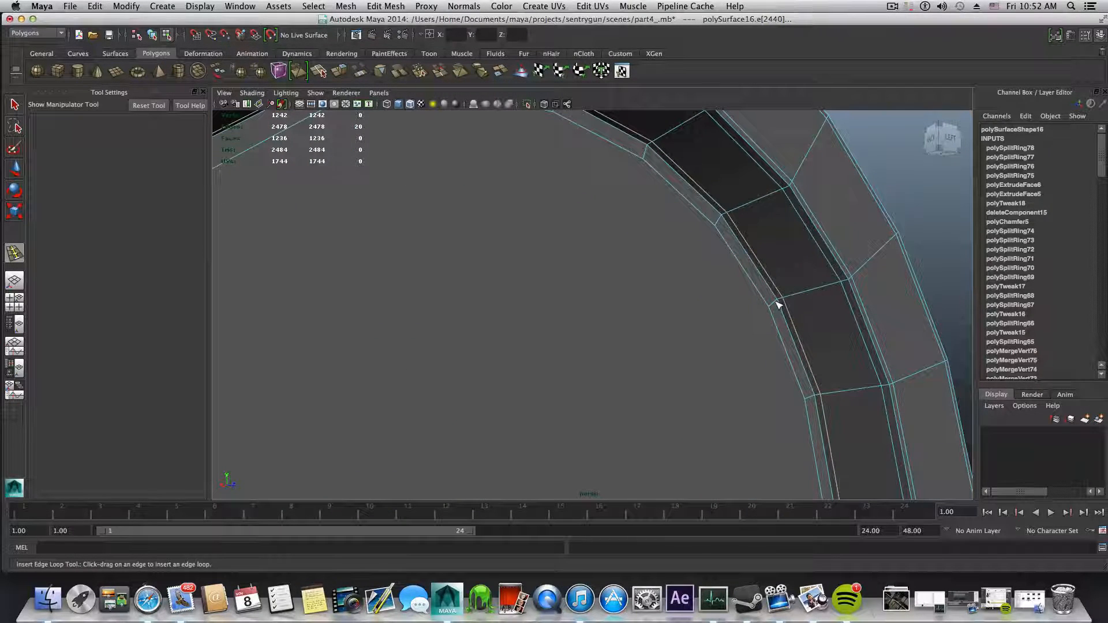
{"action": "key", "text": "super+z"}
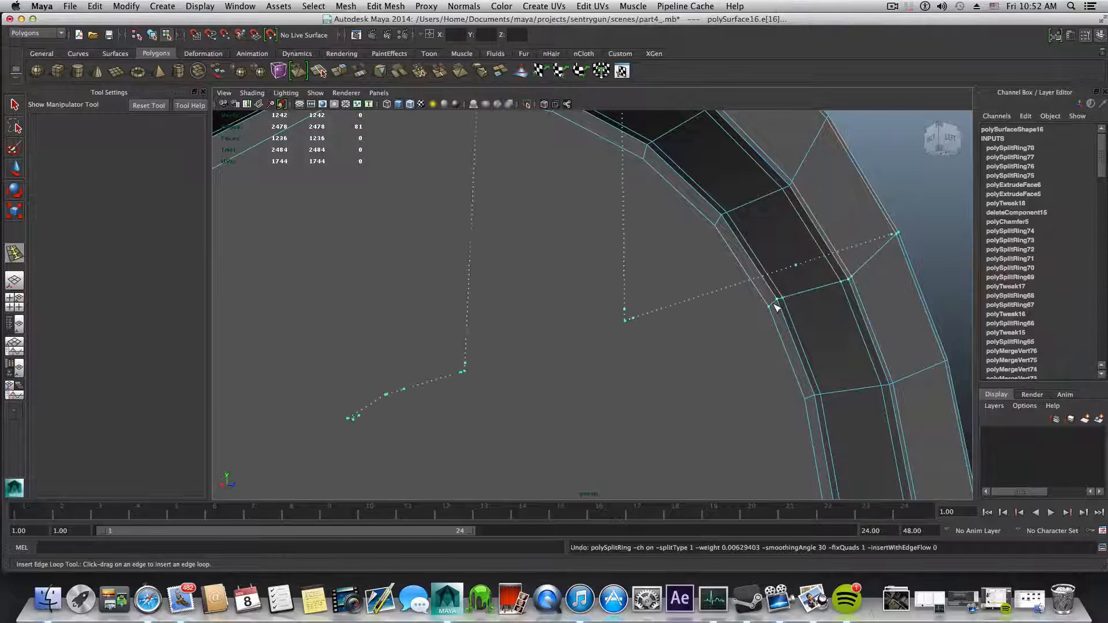
{"action": "key", "text": "super+z"}
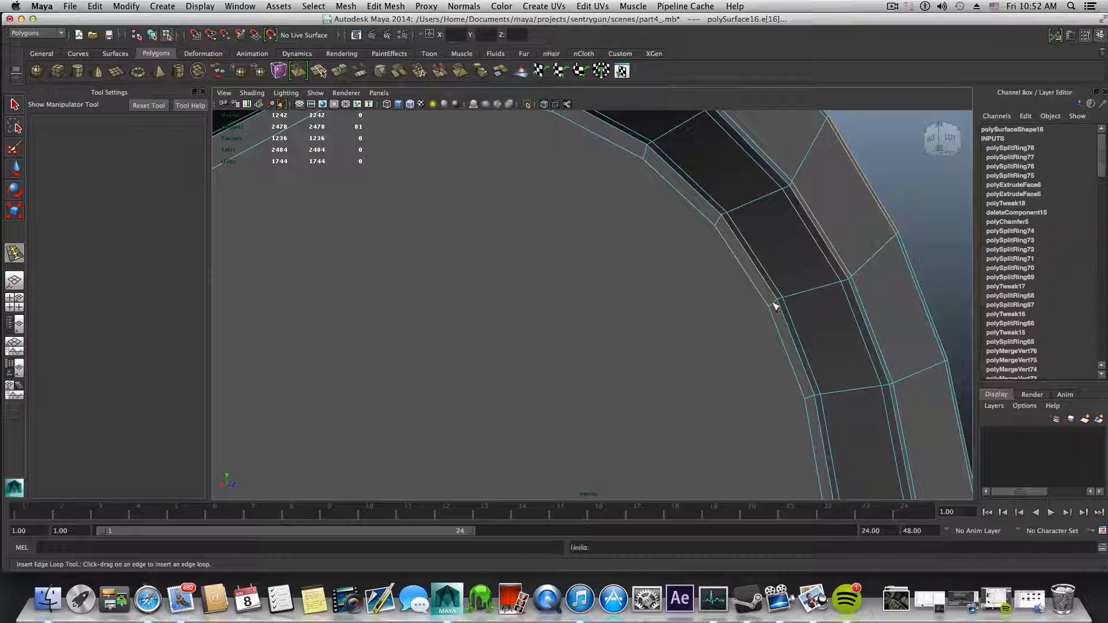
{"action": "key", "text": "super+z"}
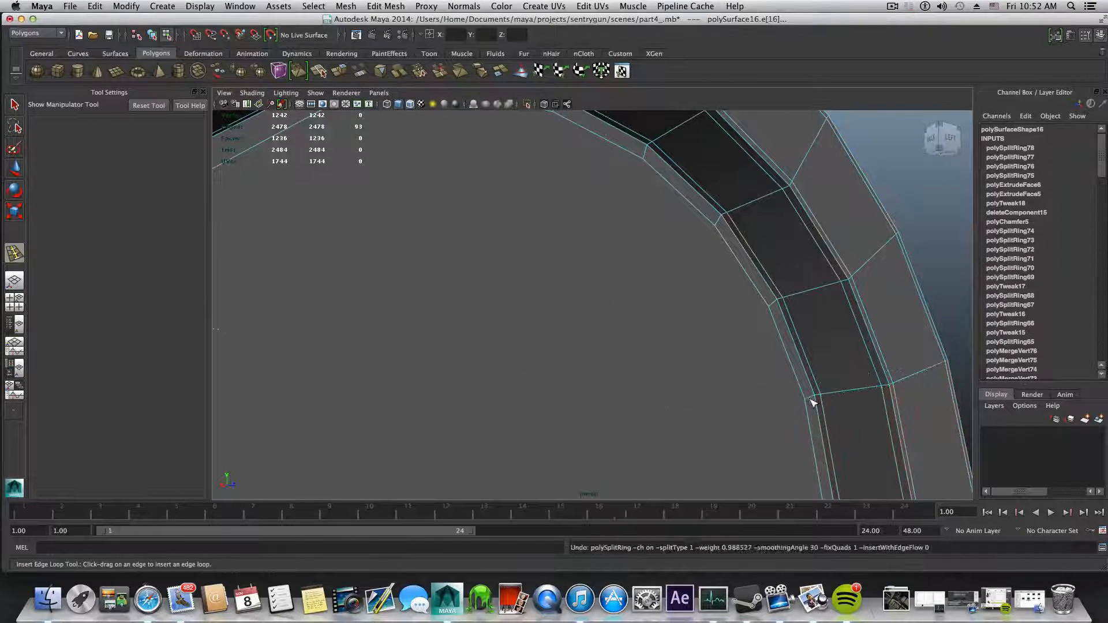
{"action": "left_click", "coordinate": [812, 399]}
{"action": "left_click_drag", "start_coordinate": [813, 402], "coordinate": [743, 390], "text": "alt"}
{"action": "middle_click_drag", "start_coordinate": [742, 391], "coordinate": [832, 341], "text": "alt"}
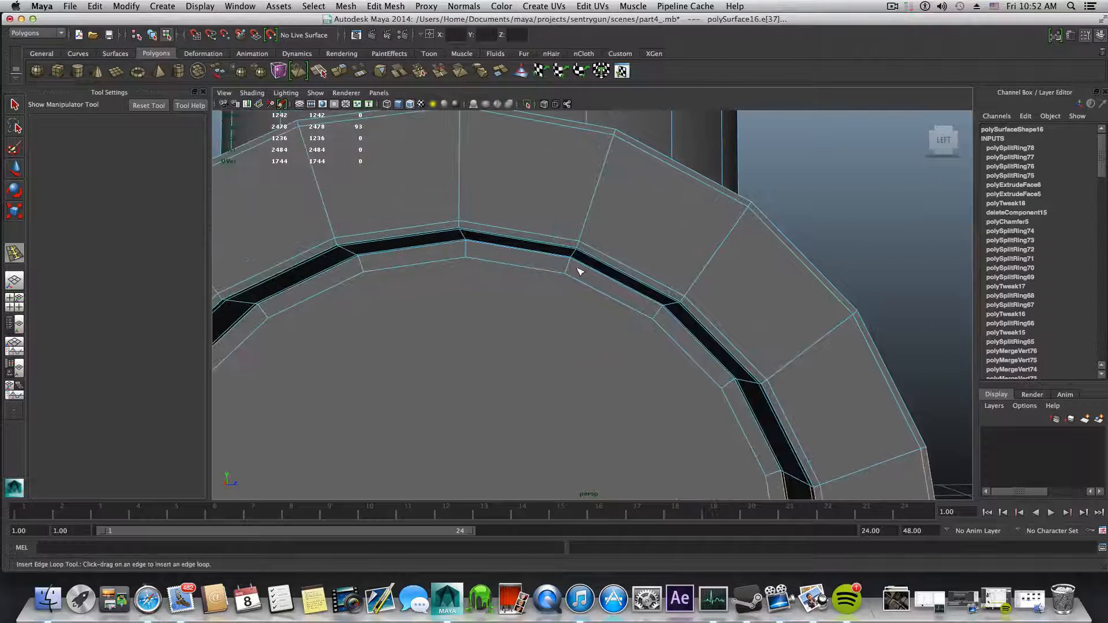
{"action": "key", "text": "super+z"}
{"action": "key", "text": "super+z"}
{"action": "key", "text": "super+z"}
{"action": "left_click_drag", "start_coordinate": [569, 268], "coordinate": [568, 285]}
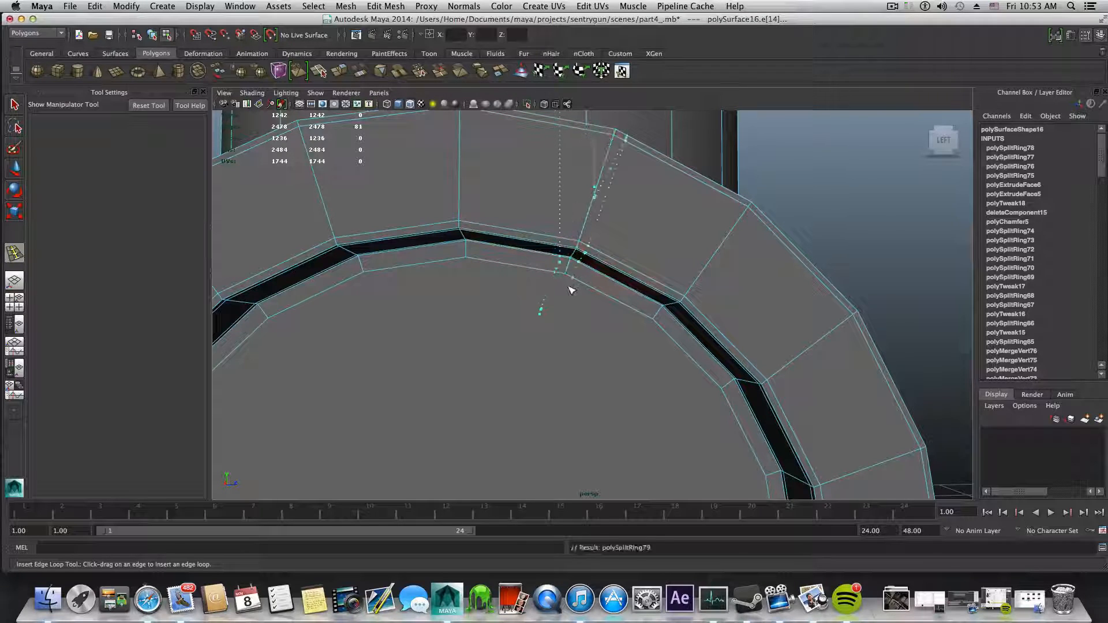
{"action": "key", "text": "super+z"}
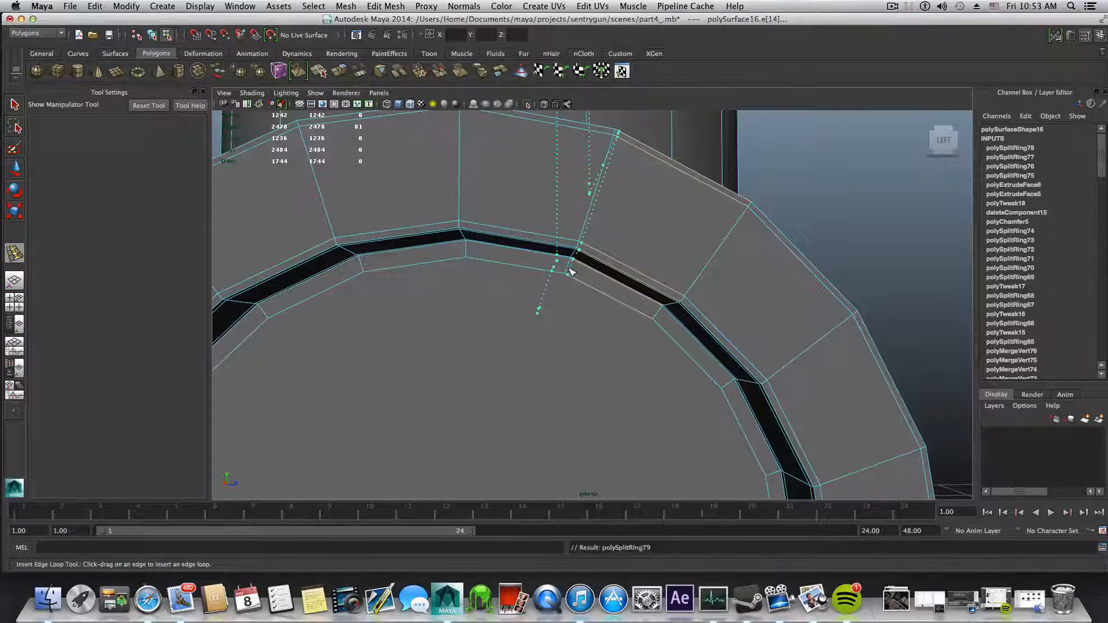
Step: Save the scene under the new name part5_.mb in the sentrygun scenes folder
{"action": "scroll", "coordinate": [569, 277], "scroll_direction": "down", "scroll_amount": 10}
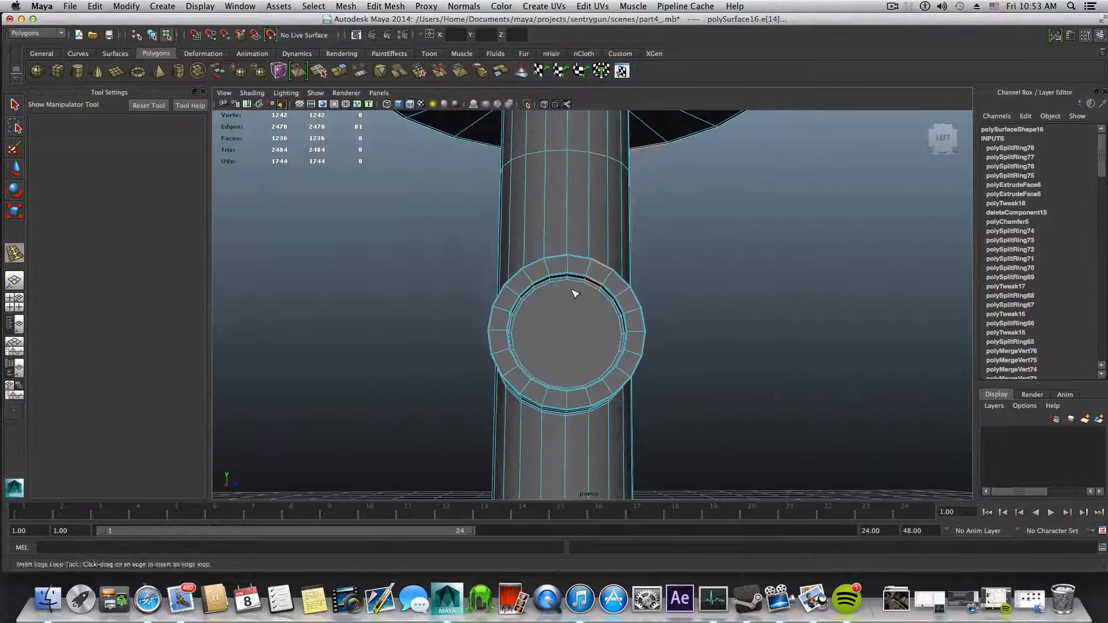
{"action": "left_click_drag", "start_coordinate": [574, 294], "coordinate": [515, 282], "text": "alt"}
{"action": "left_click", "coordinate": [70, 6]}
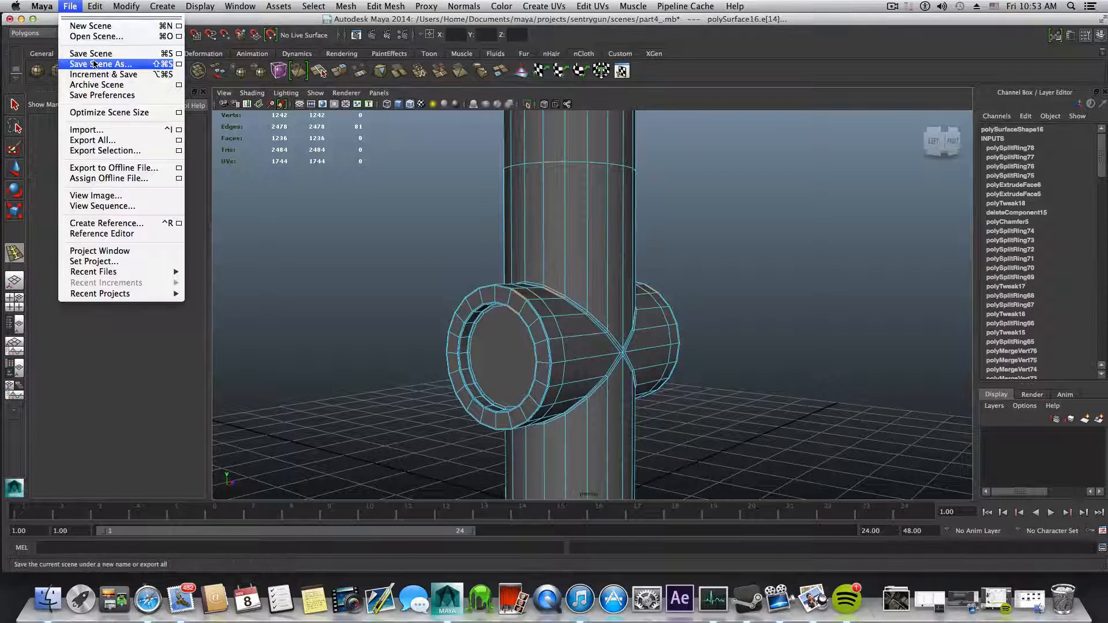
{"action": "left_click", "coordinate": [98, 64]}
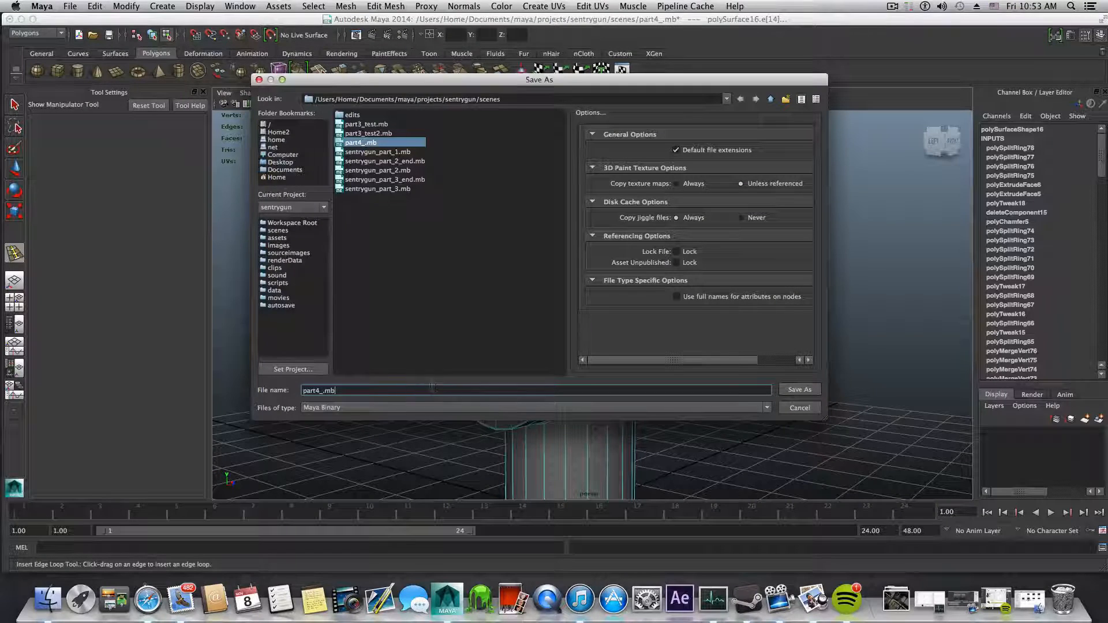
{"action": "left_click", "coordinate": [319, 390]}
{"action": "key", "text": "BackSpace"}
{"action": "type", "text": "5"}
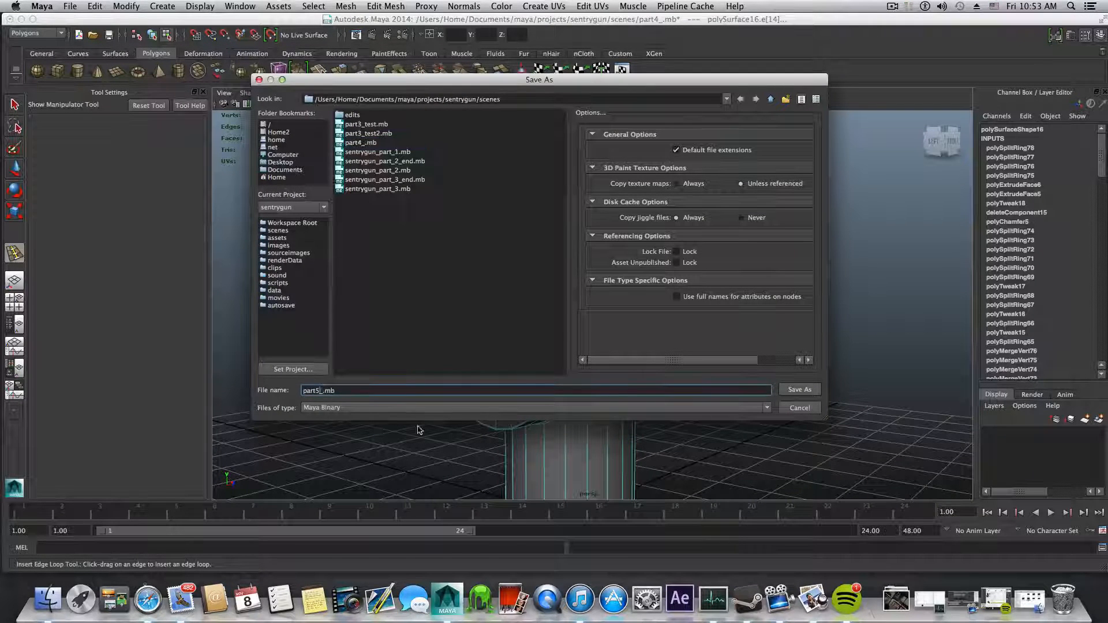
{"action": "left_click", "coordinate": [799, 390]}
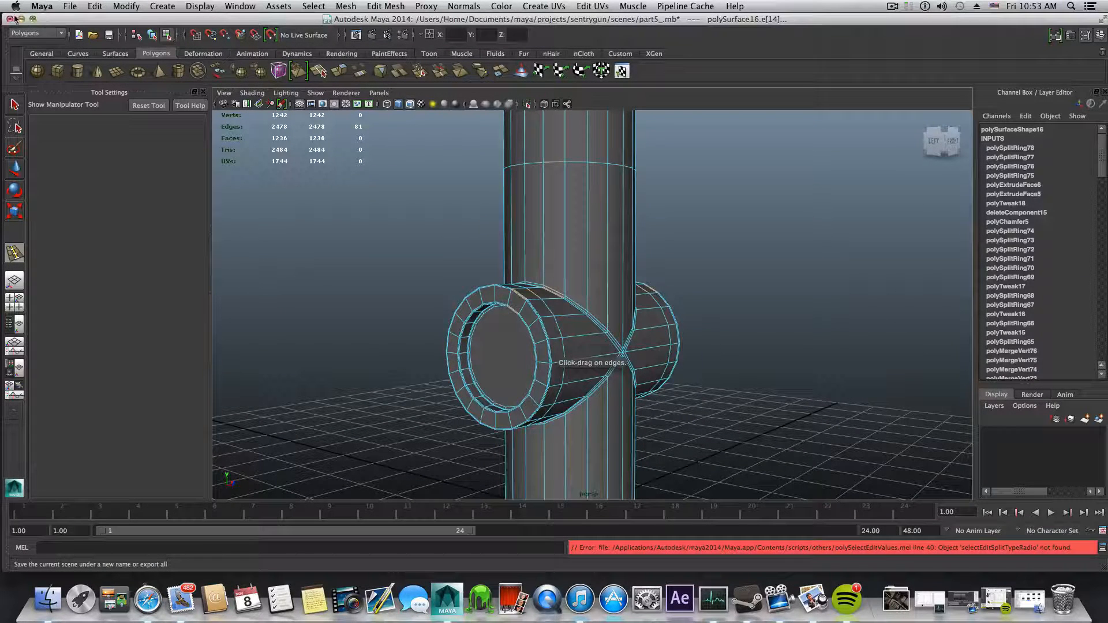
Step: Quit and relaunch Maya, and open the scene part5_.mb
{"action": "left_click", "coordinate": [40, 7]}
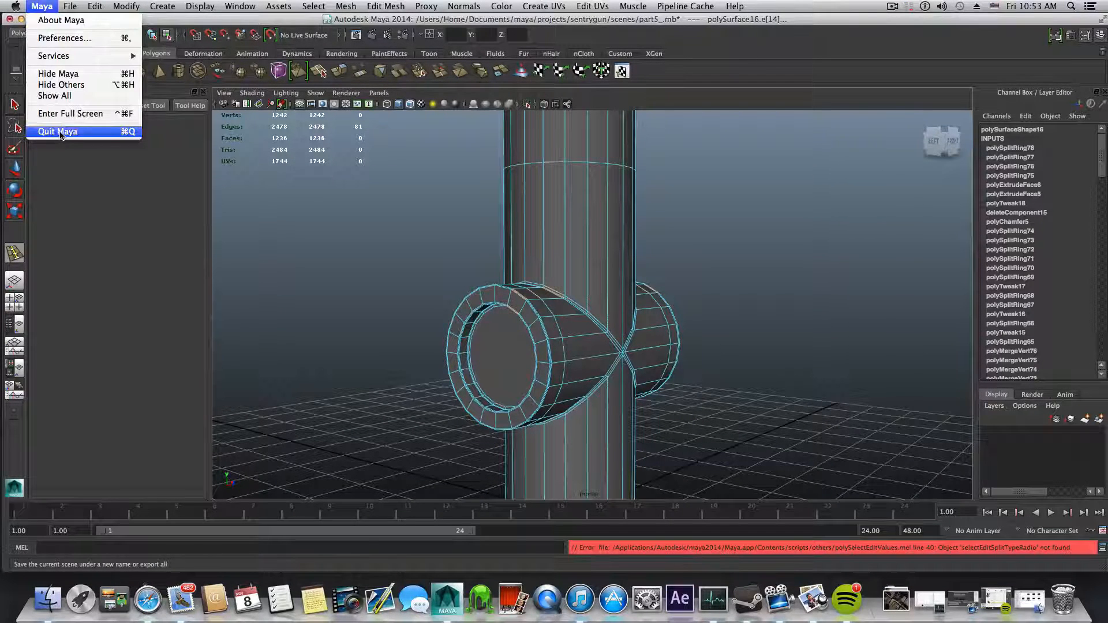
{"action": "left_click", "coordinate": [58, 132]}
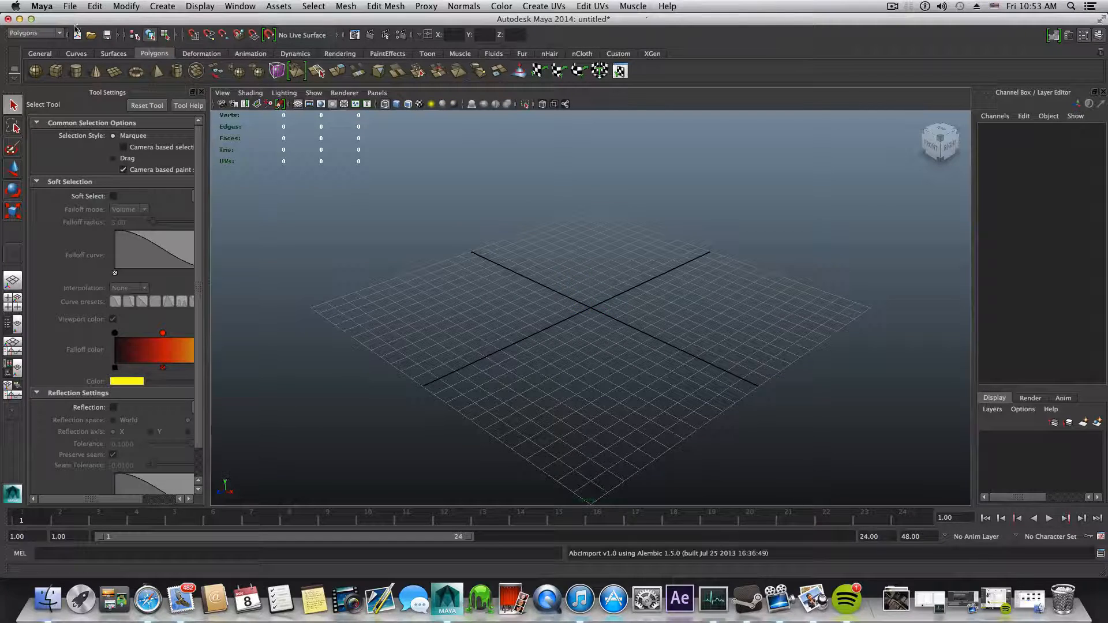
{"action": "left_click", "coordinate": [70, 6]}
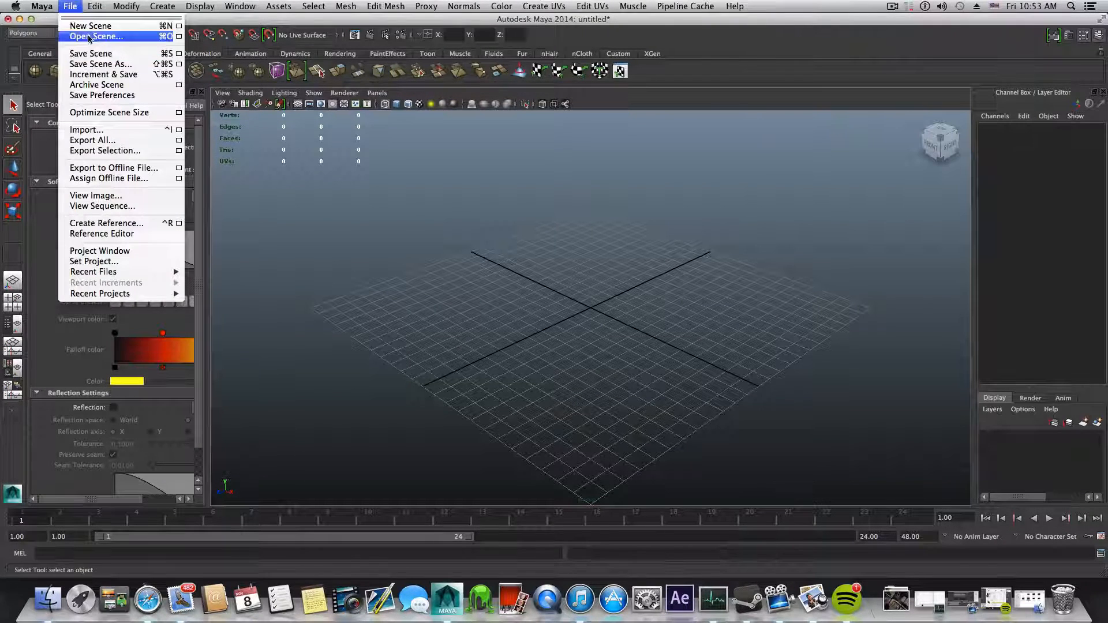
{"action": "left_click", "coordinate": [95, 36]}
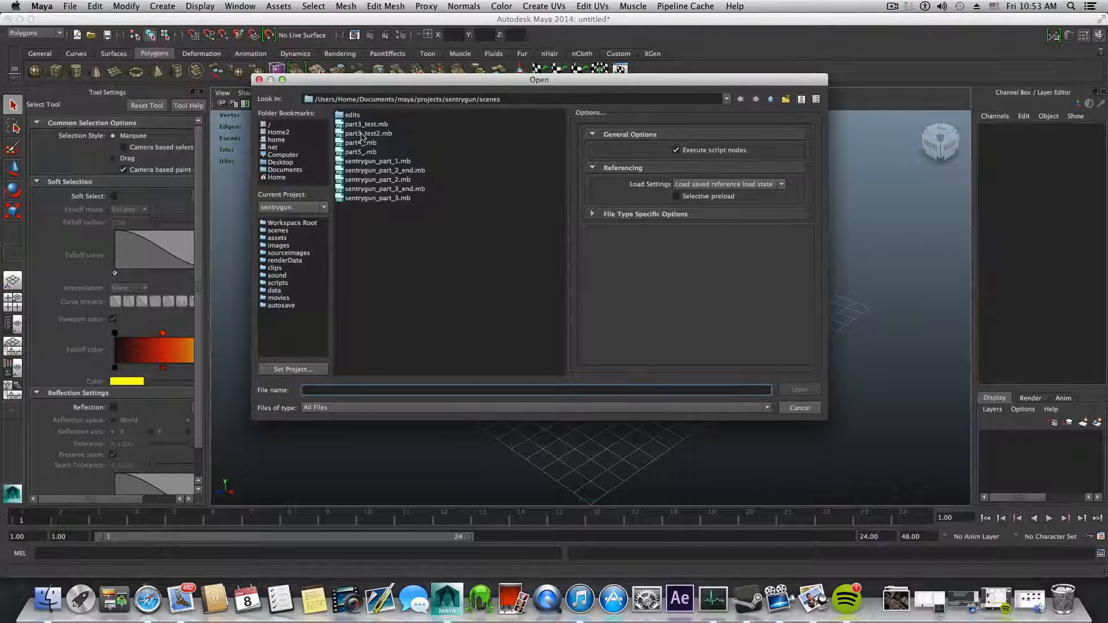
{"action": "left_click", "coordinate": [367, 152]}
{"action": "left_click", "coordinate": [799, 390]}
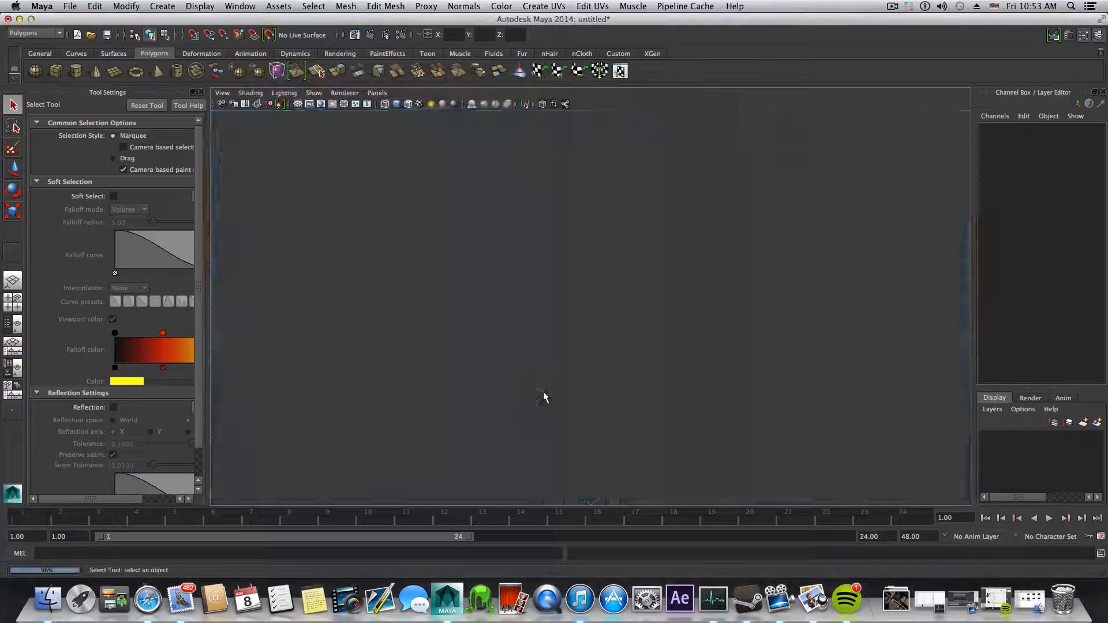
Step: Select the post mesh as a whole object, returning from face mode to object selection
{"action": "mouse_move", "coordinate": [545, 390]}
{"action": "left_mouse_down", "text": "alt"}
{"action": "mouse_move", "coordinate": [523, 377]}
{"action": "mouse_move", "coordinate": [534, 372]}
{"action": "left_mouse_up", "text": "alt"}
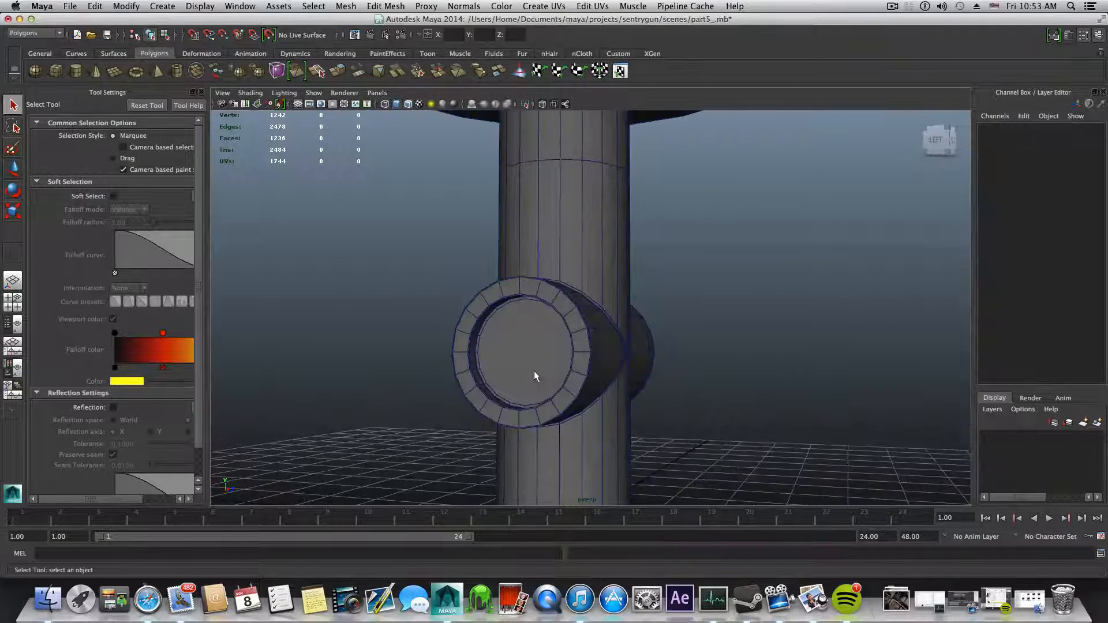
{"action": "right_click", "coordinate": [544, 349]}
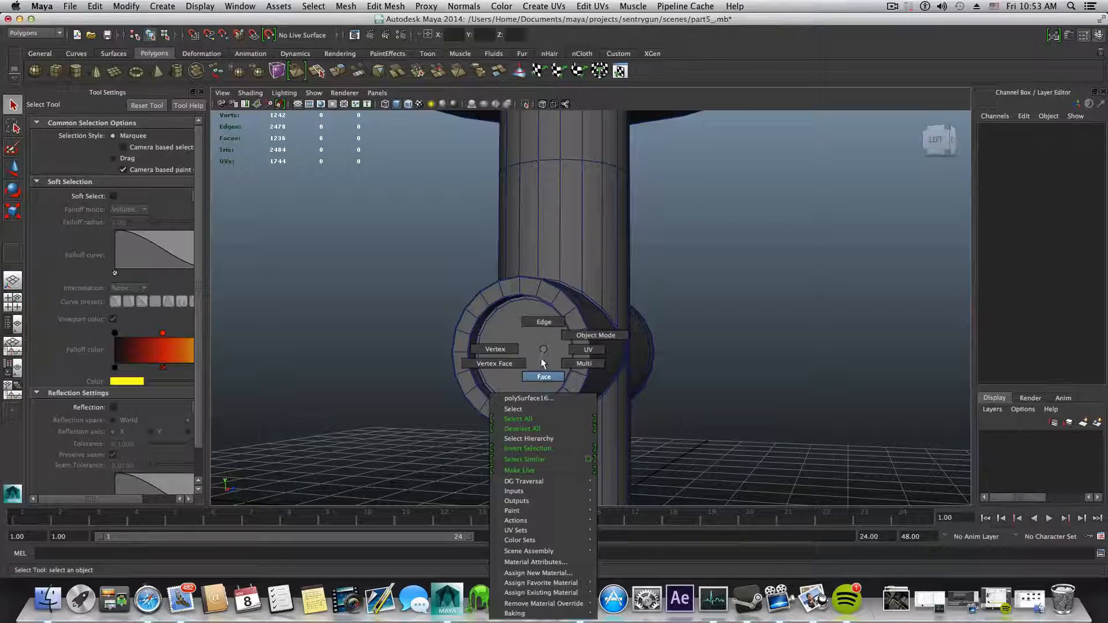
{"action": "left_click", "coordinate": [543, 372]}
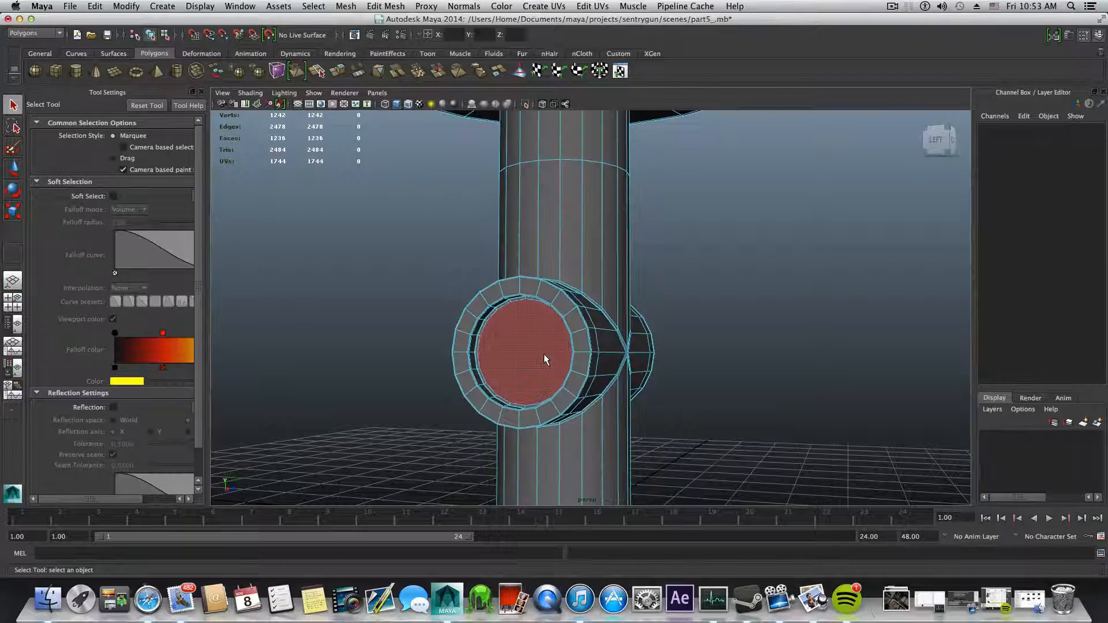
{"action": "key", "text": "F8"}
Step: Insert an edge loop into the narrow ring of the -X end cap's recess floor, close to the recess wall
{"action": "left_click_drag", "start_coordinate": [546, 360], "coordinate": [722, 373], "text": "alt"}
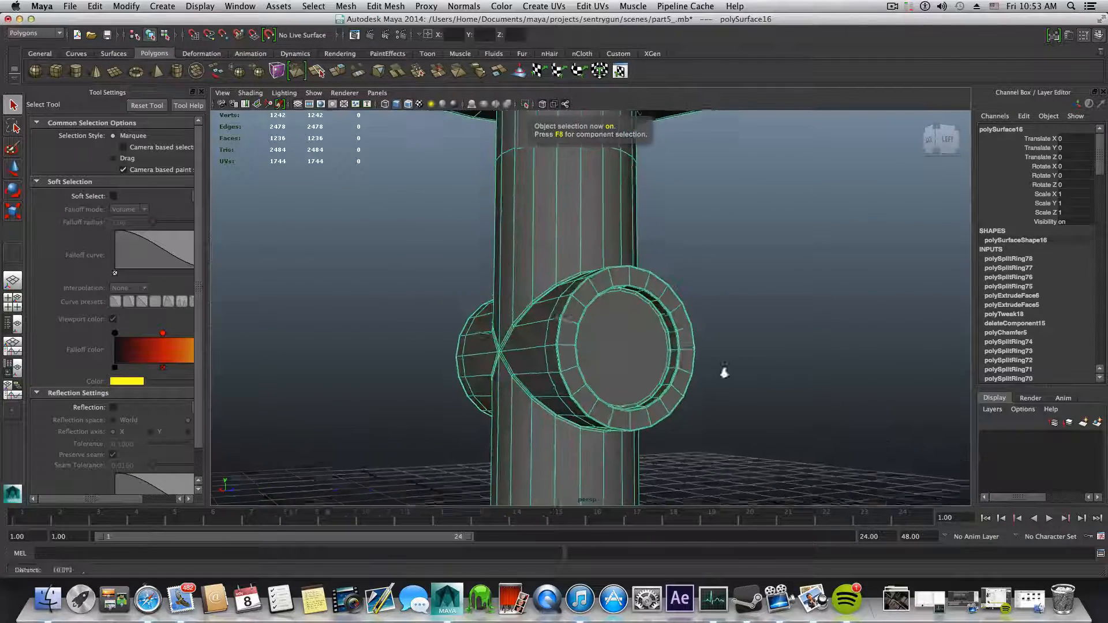
{"action": "right_click_drag", "start_coordinate": [722, 373], "coordinate": [802, 438], "text": "alt"}
{"action": "middle_click_drag", "start_coordinate": [801, 438], "coordinate": [608, 384], "text": "alt"}
{"action": "right_click_drag", "start_coordinate": [608, 384], "coordinate": [746, 399], "text": "alt"}
{"action": "right_click_drag", "start_coordinate": [764, 351], "coordinate": [702, 363], "text": "shift"}
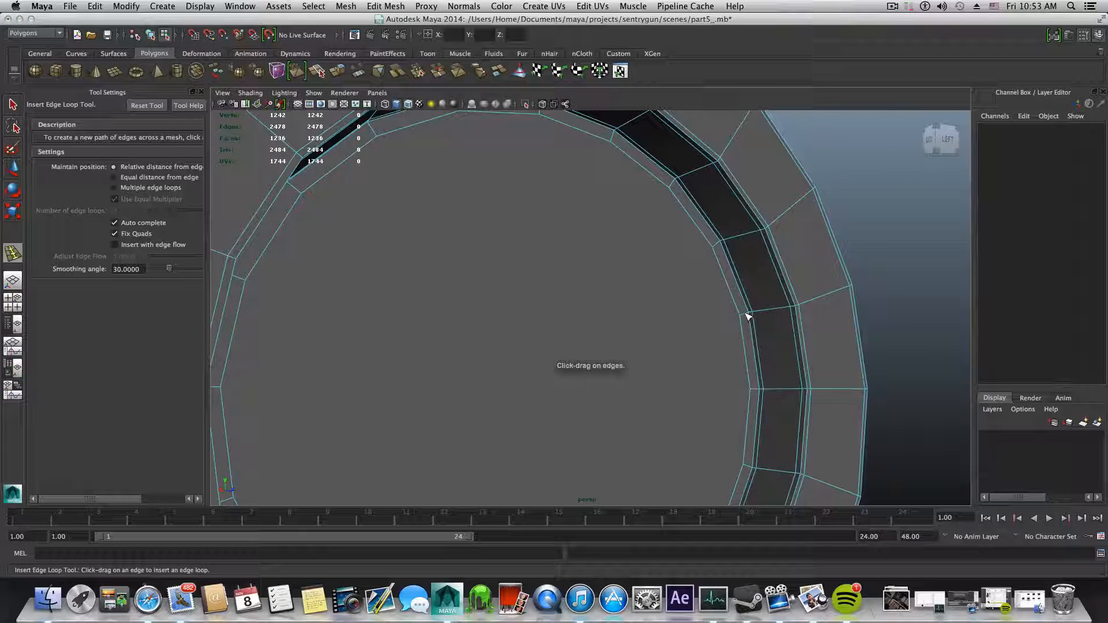
{"action": "left_click_drag", "start_coordinate": [749, 317], "coordinate": [723, 342]}
{"action": "key", "text": "ctrl+z"}
{"action": "key", "text": "ctrl+z"}
{"action": "right_click_drag", "start_coordinate": [507, 283], "coordinate": [687, 331], "text": "alt"}
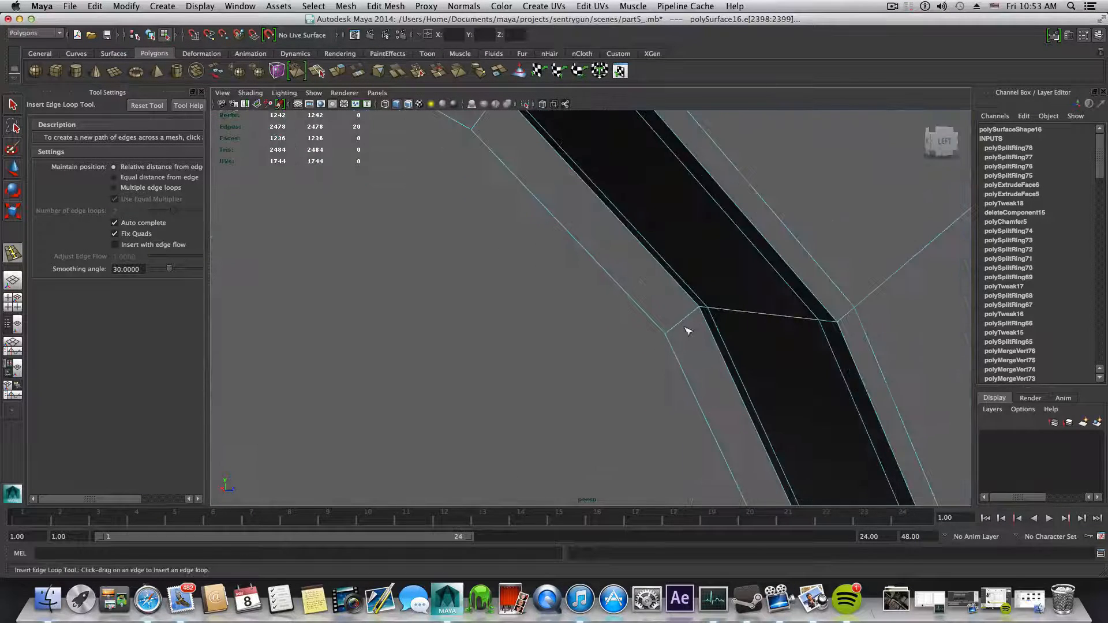
{"action": "left_click_drag", "start_coordinate": [700, 312], "coordinate": [694, 317]}
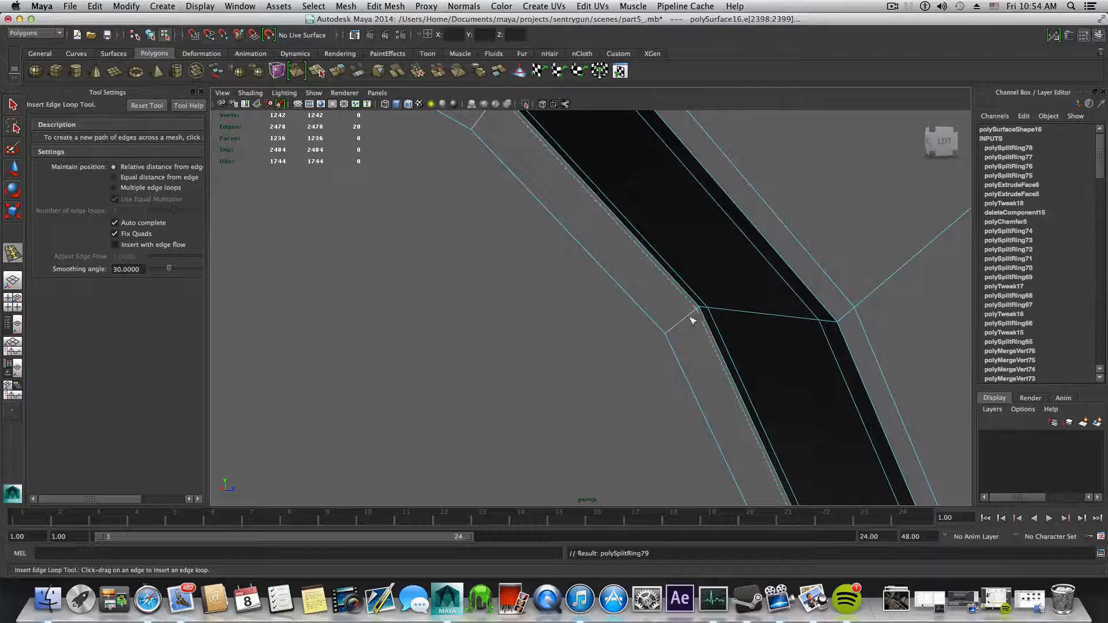
Step: Try a second edge loop near the inner edge of the -X recess floor's narrow ring, and undo it
{"action": "key", "text": "ctrl+z"}
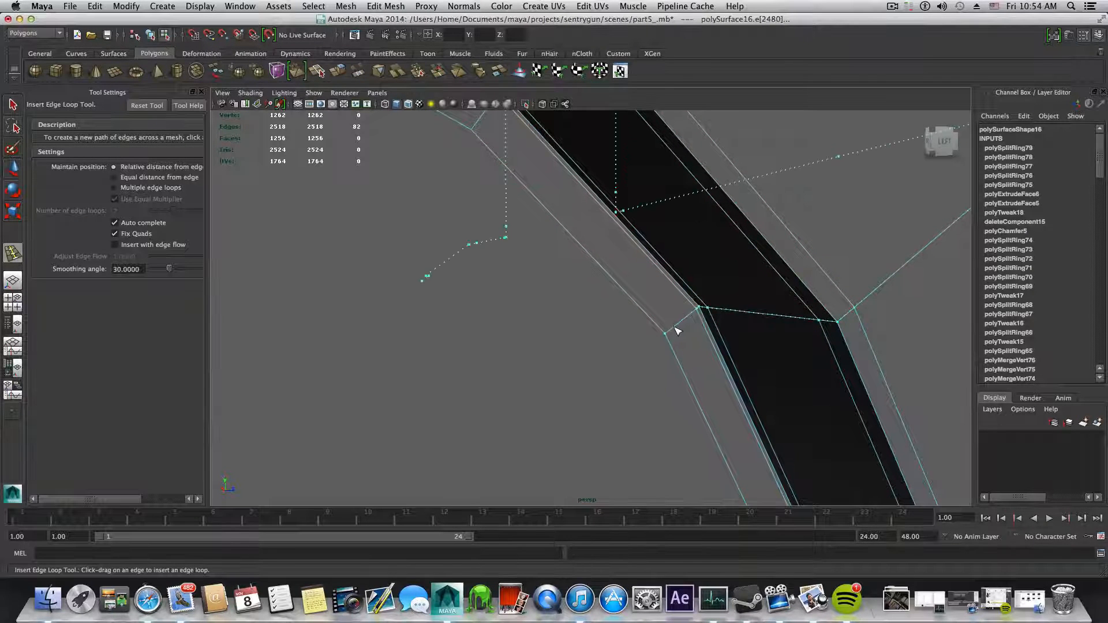
{"action": "key", "text": "ctrl+z"}
{"action": "key", "text": "ctrl+z"}
{"action": "left_click", "coordinate": [672, 335]}
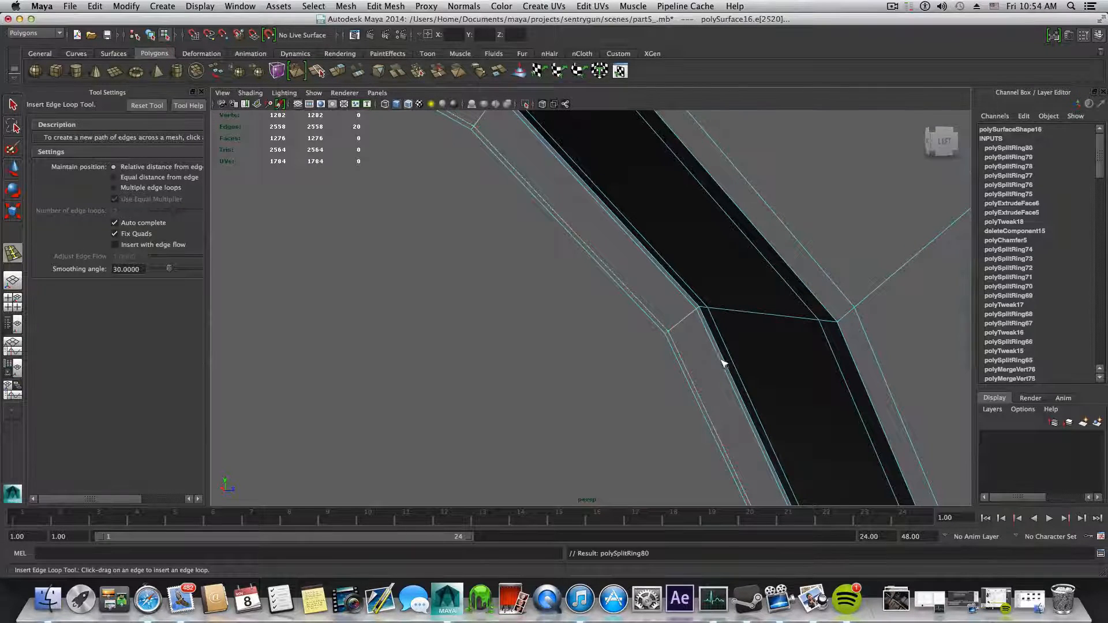
{"action": "scroll", "coordinate": [714, 374], "scroll_direction": "down", "scroll_amount": 5}
{"action": "key", "text": "ctrl+z"}
Step: Insert edge loops into the +X end cap's flat ring, one close to the outer rim and one close to the recess
{"action": "left_click_drag", "start_coordinate": [704, 379], "coordinate": [433, 367], "text": "alt"}
{"action": "left_click_drag", "start_coordinate": [774, 396], "coordinate": [473, 366], "text": "alt"}
{"action": "middle_click_drag", "start_coordinate": [752, 292], "coordinate": [627, 371], "text": "alt"}
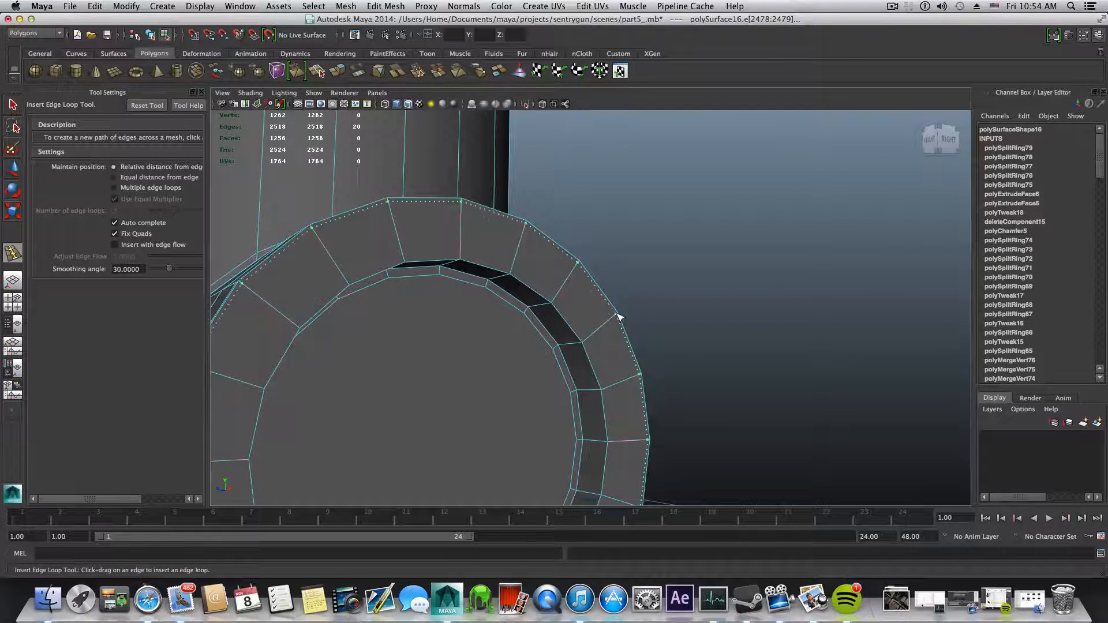
{"action": "left_click", "coordinate": [619, 316]}
{"action": "left_click", "coordinate": [589, 345]}
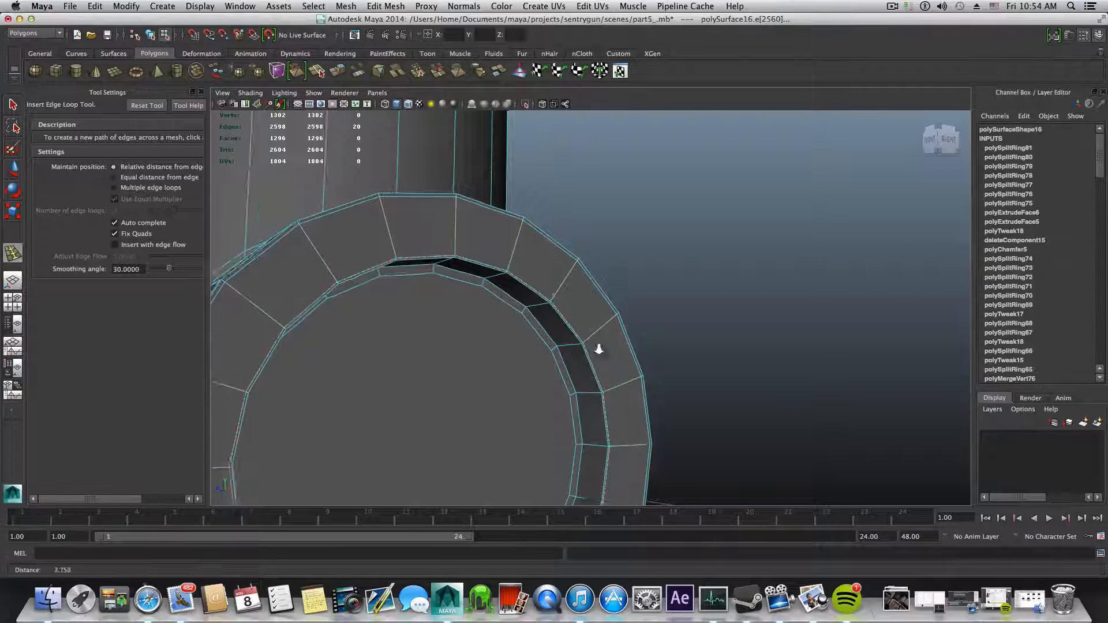
Step: Insert edge loops around the +X end cap's recess wall, one near its outer lip and one near its floor
{"action": "scroll", "coordinate": [635, 370], "scroll_direction": "up", "scroll_amount": 5}
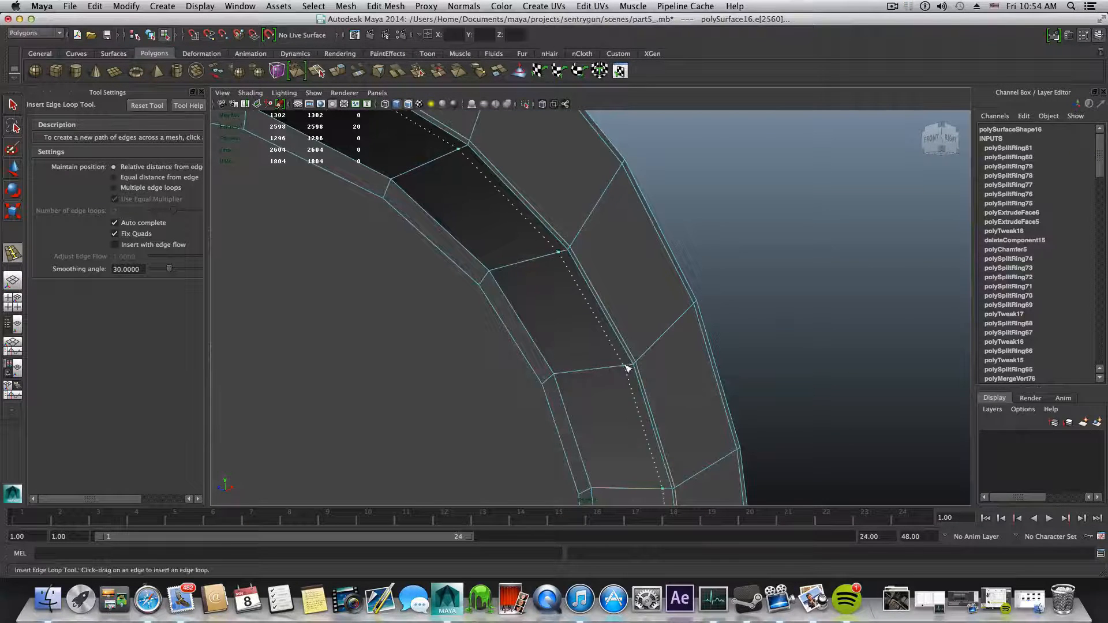
{"action": "left_click", "coordinate": [632, 368]}
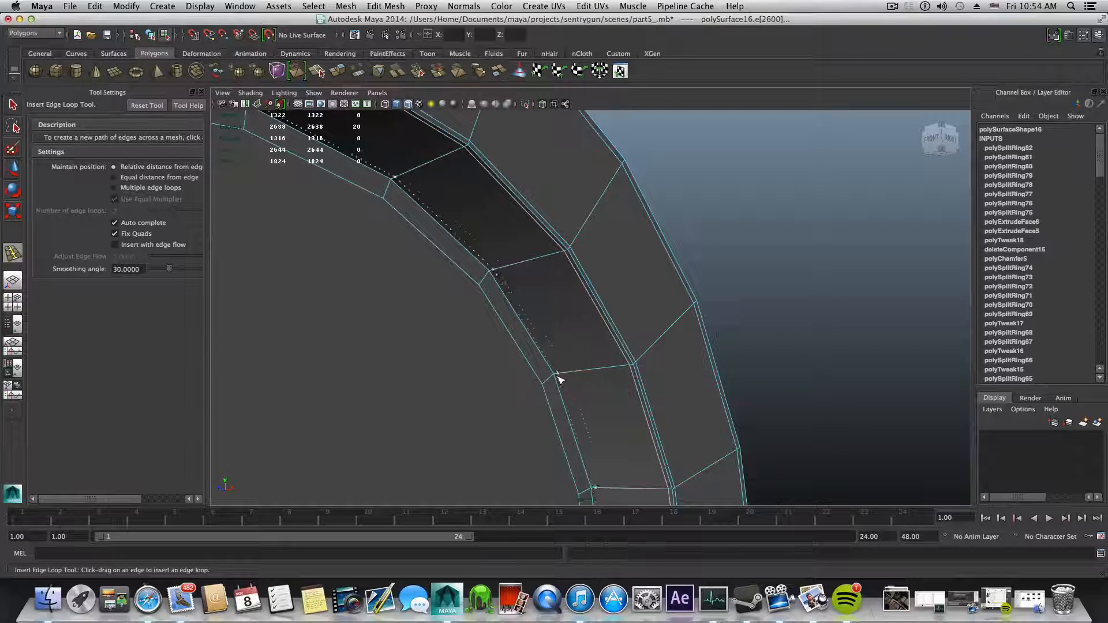
{"action": "left_click", "coordinate": [557, 381]}
Step: Insert an edge loop into the narrow ring of the +X end cap's recess floor, close to the recess wall
{"action": "scroll", "coordinate": [651, 420], "scroll_direction": "up", "scroll_amount": 6}
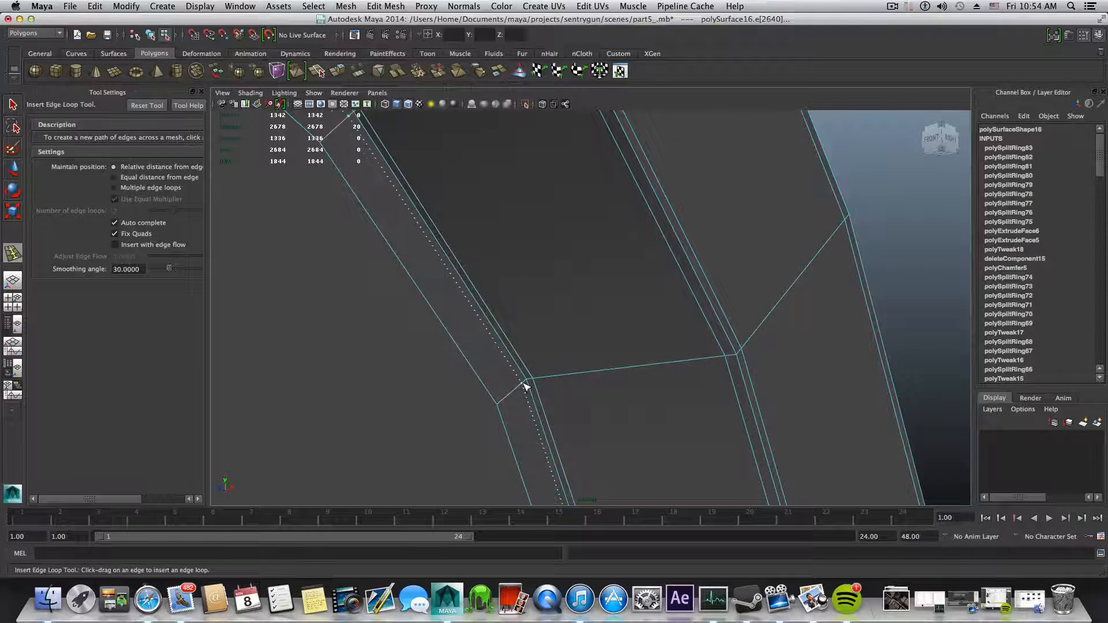
{"action": "left_click", "coordinate": [527, 385]}
{"action": "scroll", "coordinate": [531, 382], "scroll_direction": "down", "scroll_amount": 8}
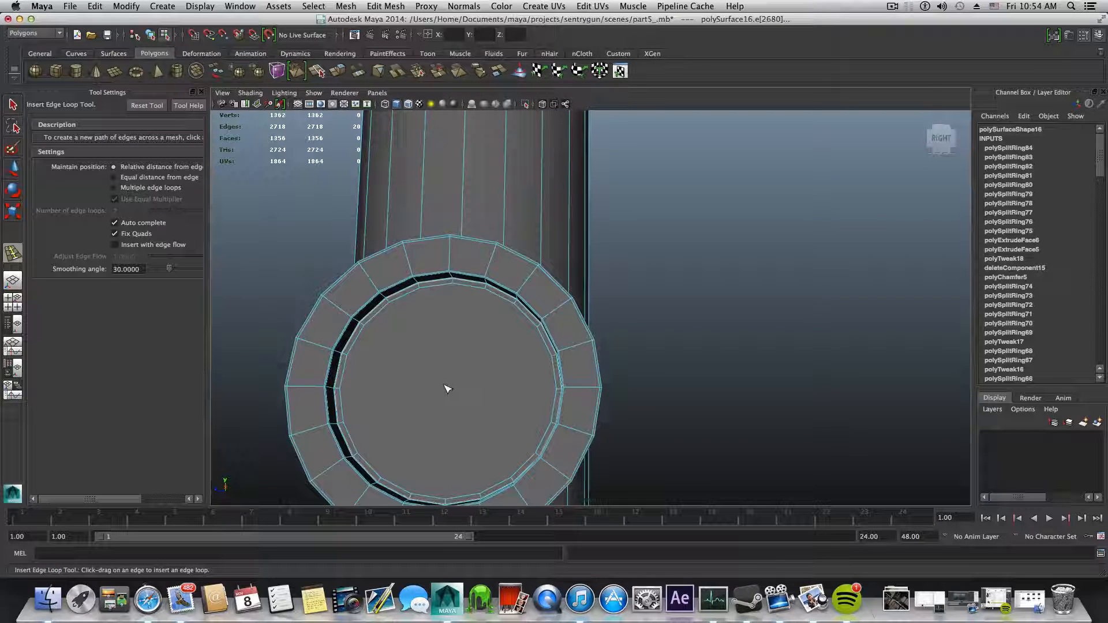
{"action": "scroll", "coordinate": [275, 241], "scroll_direction": "down", "scroll_amount": 5}
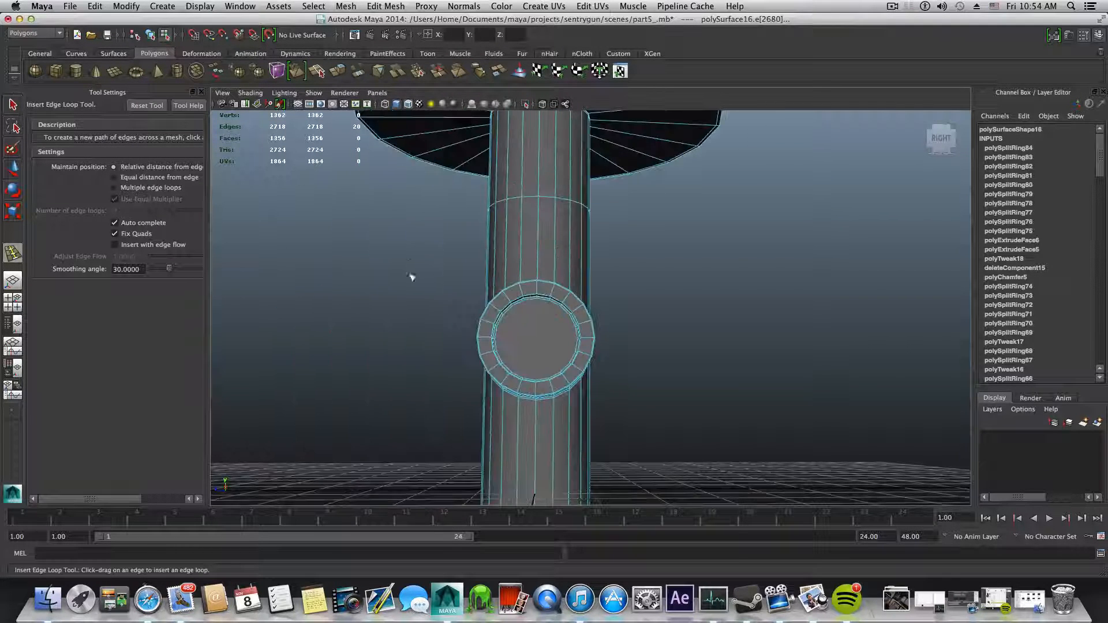
Step: Leave the Insert Edge Loop Tool and return the post mesh to object selection
{"action": "left_click", "coordinate": [11, 104]}
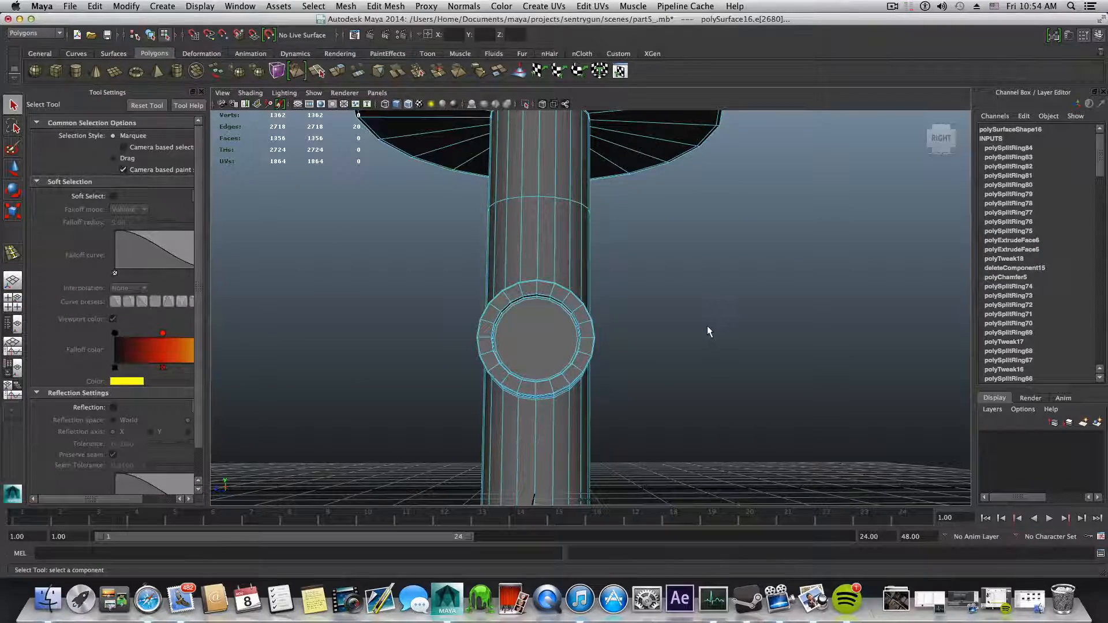
{"action": "key", "text": "F8"}
{"action": "left_click_drag", "start_coordinate": [708, 327], "coordinate": [551, 378], "text": "alt"}
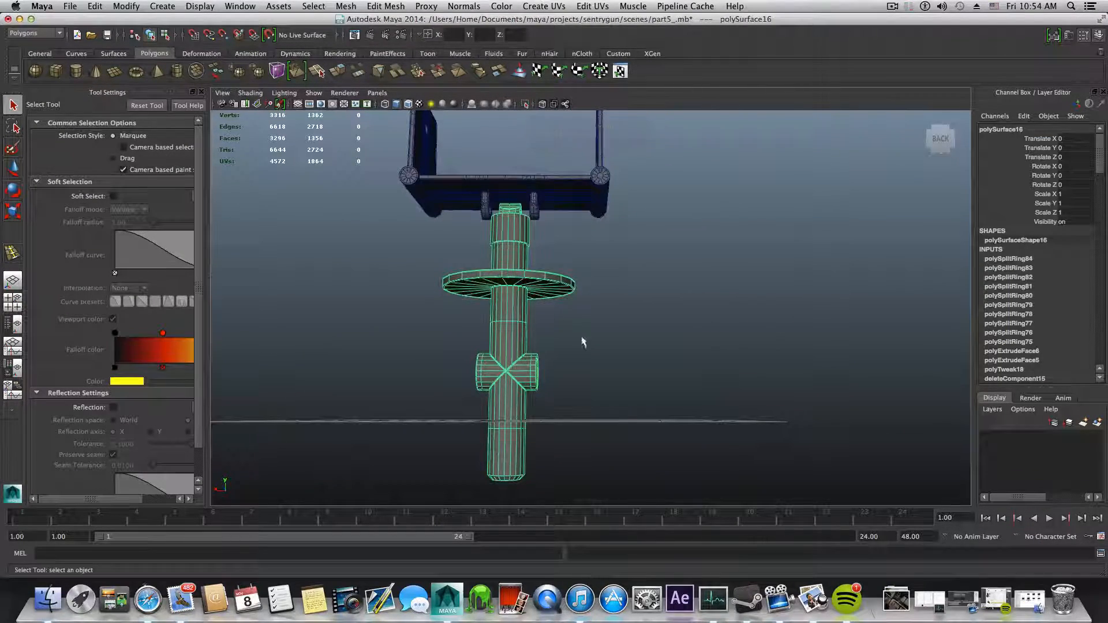
Step: Extrude the recess floor faces of both end caps outward into stubs, with a local Z translation of 2.073
{"action": "left_click_drag", "start_coordinate": [583, 342], "coordinate": [512, 354], "text": "alt"}
{"action": "right_click_drag", "start_coordinate": [512, 354], "coordinate": [941, 369], "text": "alt"}
{"action": "middle_click_drag", "start_coordinate": [695, 326], "coordinate": [590, 252], "text": "alt"}
{"action": "right_click_drag", "start_coordinate": [571, 293], "coordinate": [572, 324]}
{"action": "left_click", "coordinate": [568, 321]}
{"action": "left_click_drag", "start_coordinate": [498, 315], "coordinate": [713, 332], "text": "alt"}
{"action": "left_click", "coordinate": [496, 338], "text": "shift"}
{"action": "right_click_drag", "start_coordinate": [498, 338], "coordinate": [415, 338], "text": "alt"}
{"action": "left_click_drag", "start_coordinate": [556, 337], "coordinate": [522, 337], "text": "alt"}
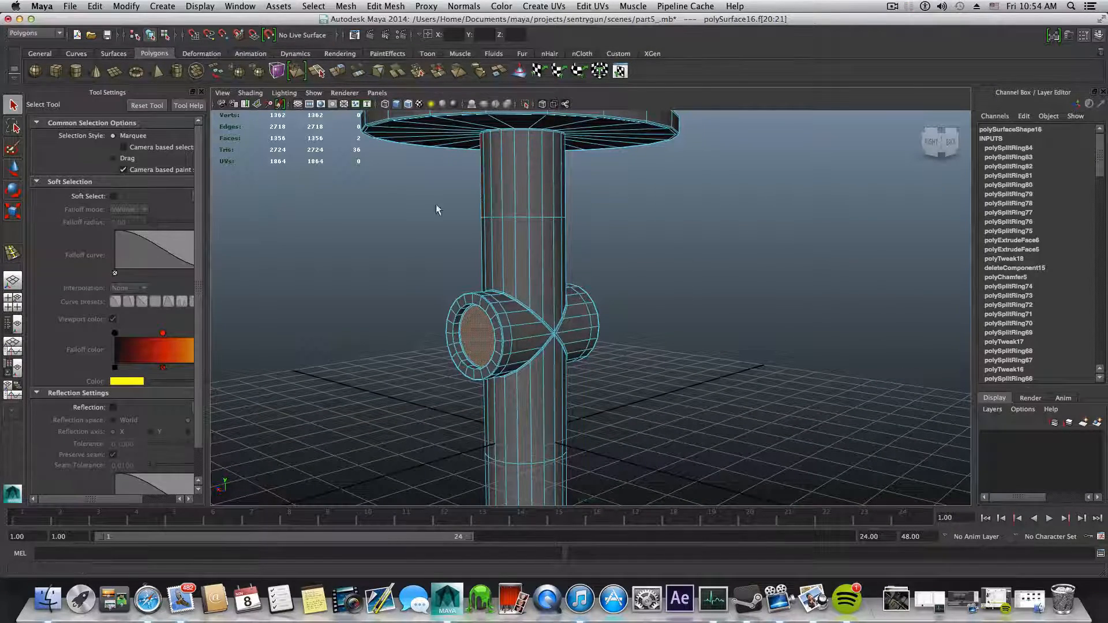
{"action": "key", "text": "ctrl+e"}
{"action": "left_click_drag", "start_coordinate": [625, 380], "coordinate": [688, 317], "text": "alt"}
{"action": "left_click", "coordinate": [14, 304]}
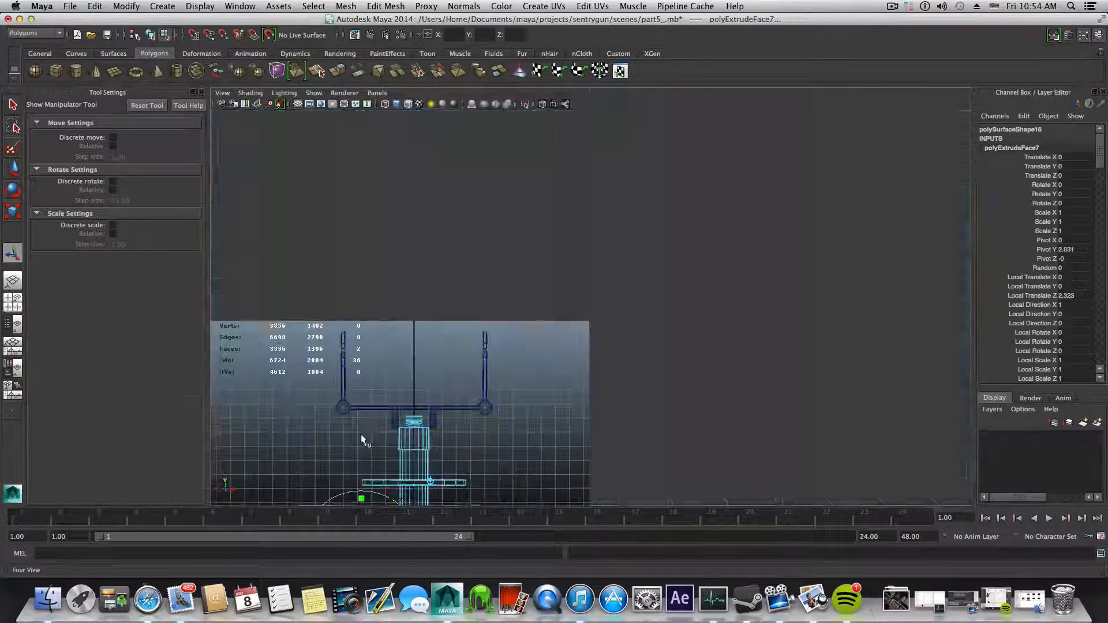
{"action": "key", "text": "space"}
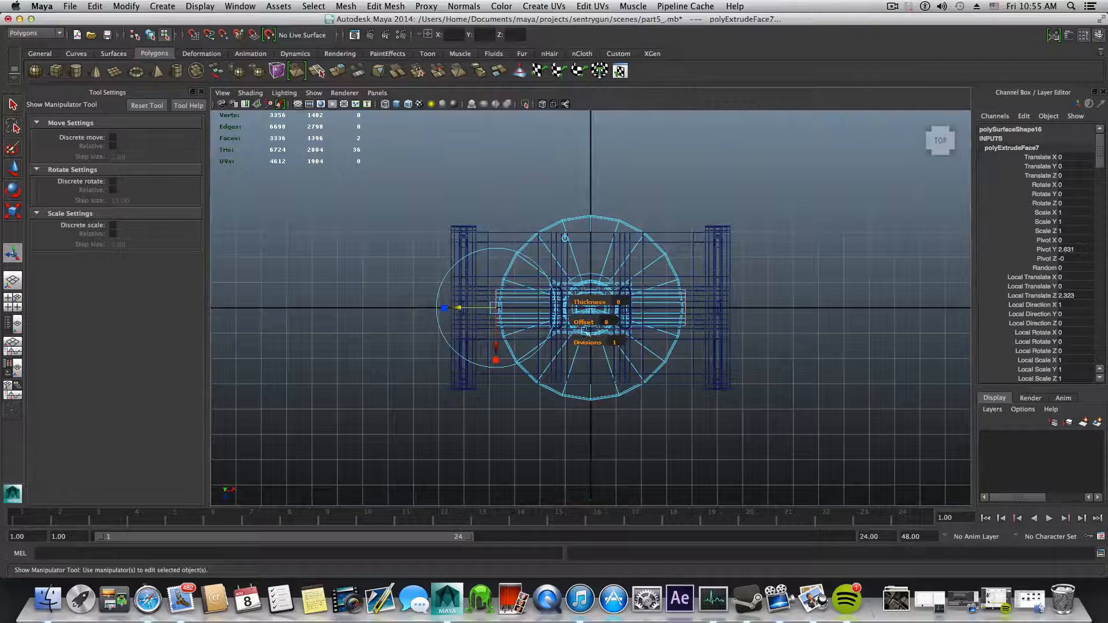
{"action": "middle_click_drag", "start_coordinate": [586, 330], "coordinate": [567, 342], "text": "alt"}
{"action": "left_click_drag", "start_coordinate": [443, 321], "coordinate": [451, 326]}
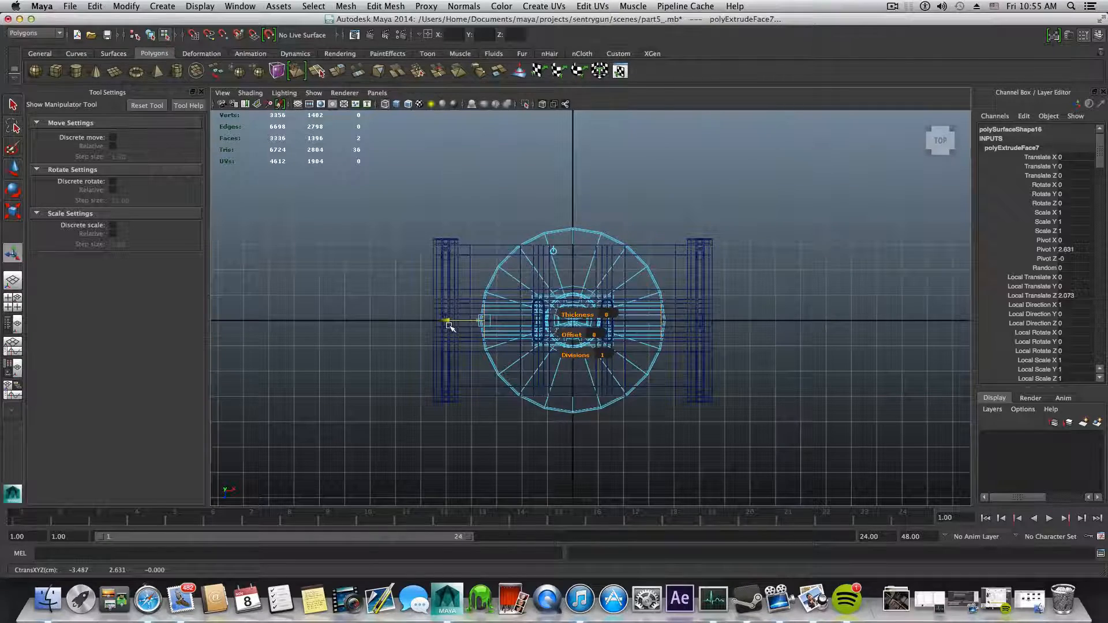
Step: Fine-tune the stub extrusion to a local Z translation of about 2.09 and return the post mesh to object selection in perspective
{"action": "scroll", "coordinate": [451, 327], "scroll_direction": "up", "scroll_amount": 3}
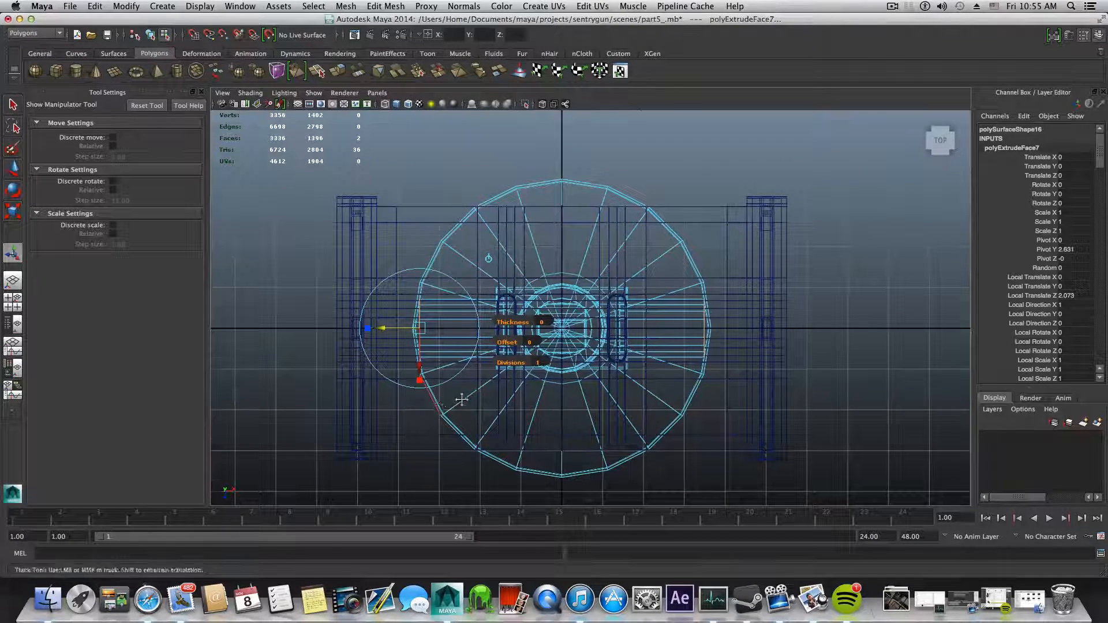
{"action": "scroll", "coordinate": [444, 398], "scroll_direction": "up", "scroll_amount": 3}
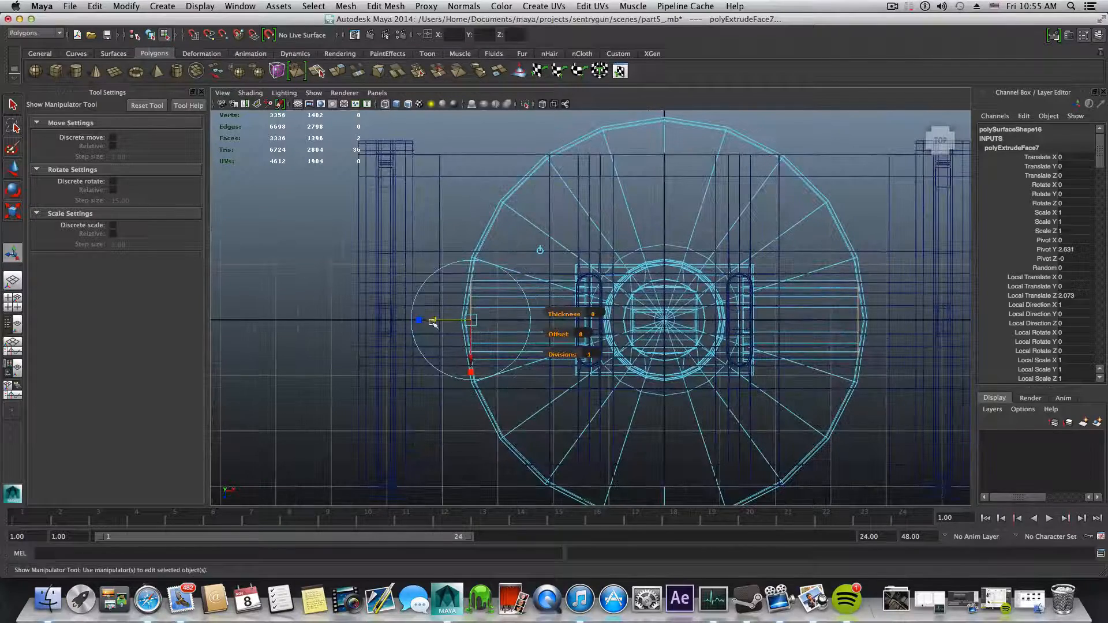
{"action": "mouse_move", "coordinate": [433, 321]}
{"action": "left_mouse_down"}
{"action": "mouse_move", "coordinate": [417, 318]}
{"action": "mouse_move", "coordinate": [432, 320]}
{"action": "left_mouse_up"}
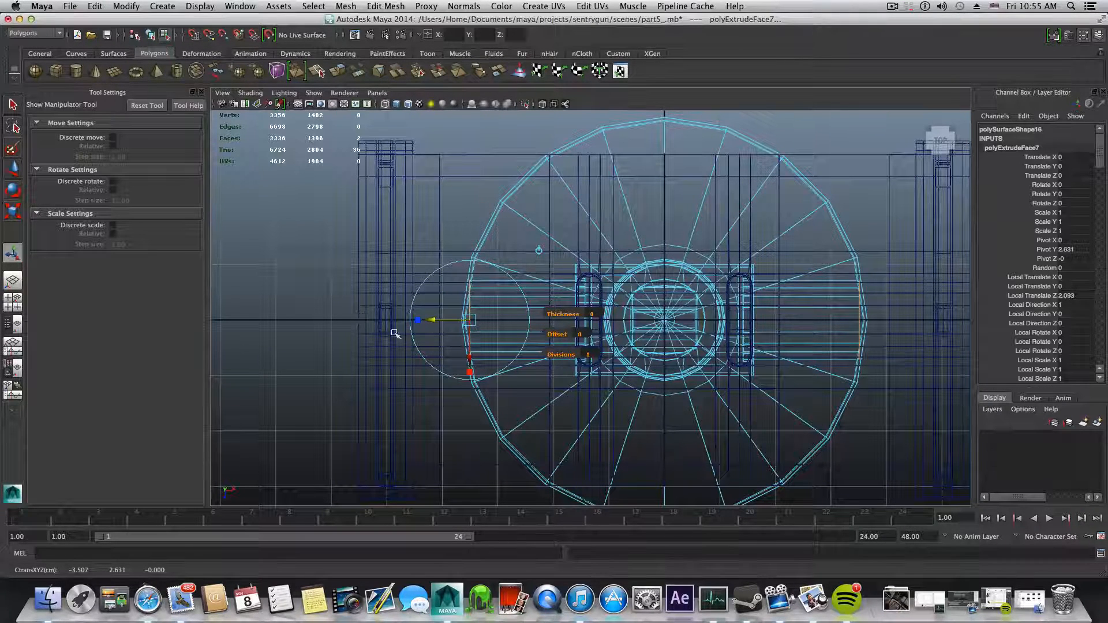
{"action": "left_click_drag", "start_coordinate": [432, 322], "coordinate": [433, 320]}
{"action": "key", "text": "F8"}
{"action": "scroll", "coordinate": [570, 401], "scroll_direction": "down", "scroll_amount": 5}
{"action": "key", "text": "space"}
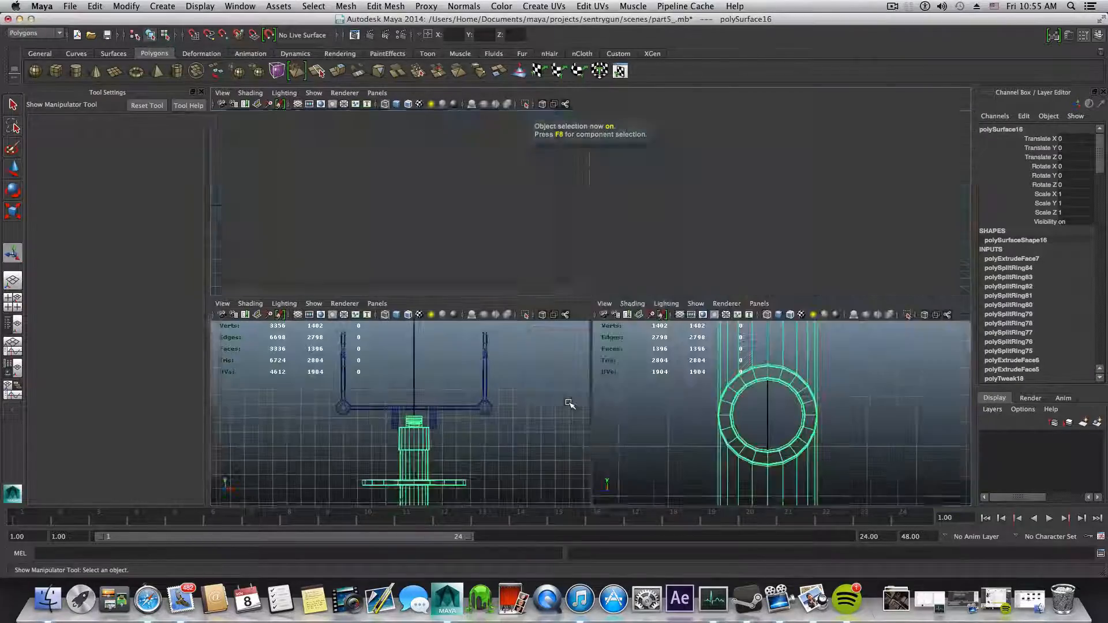
{"action": "key", "text": "space"}
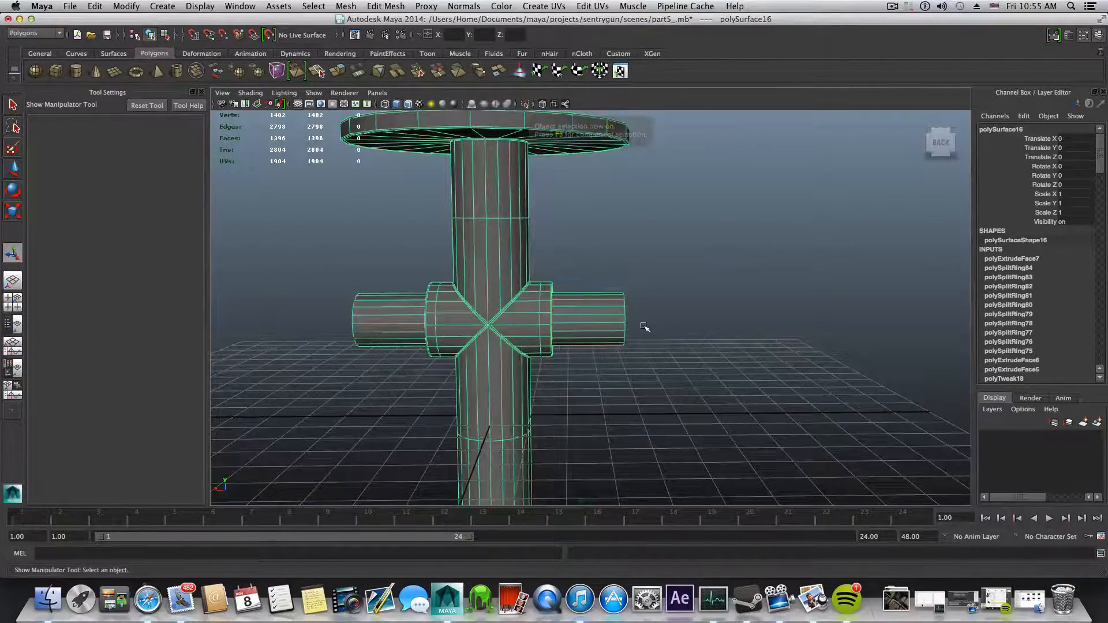
Step: Insert edge loops at the -X stub's base, one in the narrow recess floor ring and one around the stub
{"action": "left_click_drag", "start_coordinate": [647, 325], "coordinate": [490, 366], "text": "alt"}
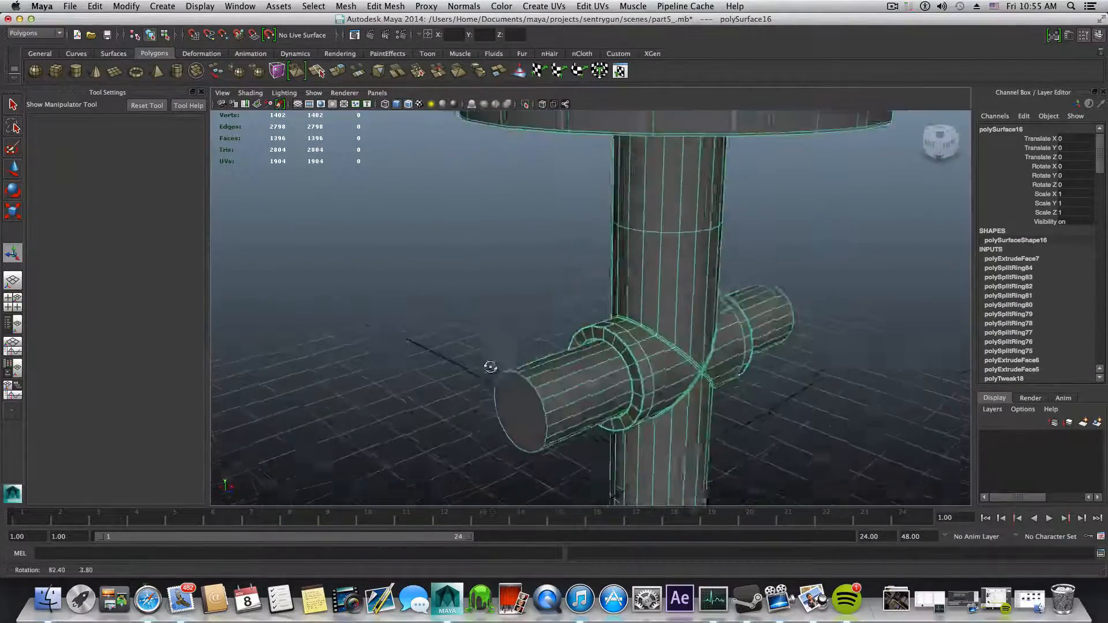
{"action": "right_click_drag", "start_coordinate": [490, 366], "coordinate": [549, 323], "text": "alt"}
{"action": "mouse_move", "coordinate": [549, 323]}
{"action": "left_mouse_down", "text": "alt"}
{"action": "mouse_move", "coordinate": [777, 322]}
{"action": "mouse_move", "coordinate": [564, 323]}
{"action": "left_mouse_up", "text": "alt"}
{"action": "right_click_drag", "start_coordinate": [564, 323], "coordinate": [586, 390], "text": "alt"}
{"action": "left_click_drag", "start_coordinate": [604, 382], "coordinate": [601, 355], "text": "alt"}
{"action": "right_click_drag", "start_coordinate": [606, 287], "coordinate": [830, 356], "text": "shift"}
{"action": "middle_click_drag", "start_coordinate": [830, 356], "coordinate": [772, 409], "text": "alt"}
{"action": "right_click_drag", "start_coordinate": [586, 361], "coordinate": [802, 375], "text": "alt"}
{"action": "middle_click_drag", "start_coordinate": [802, 375], "coordinate": [751, 408], "text": "alt"}
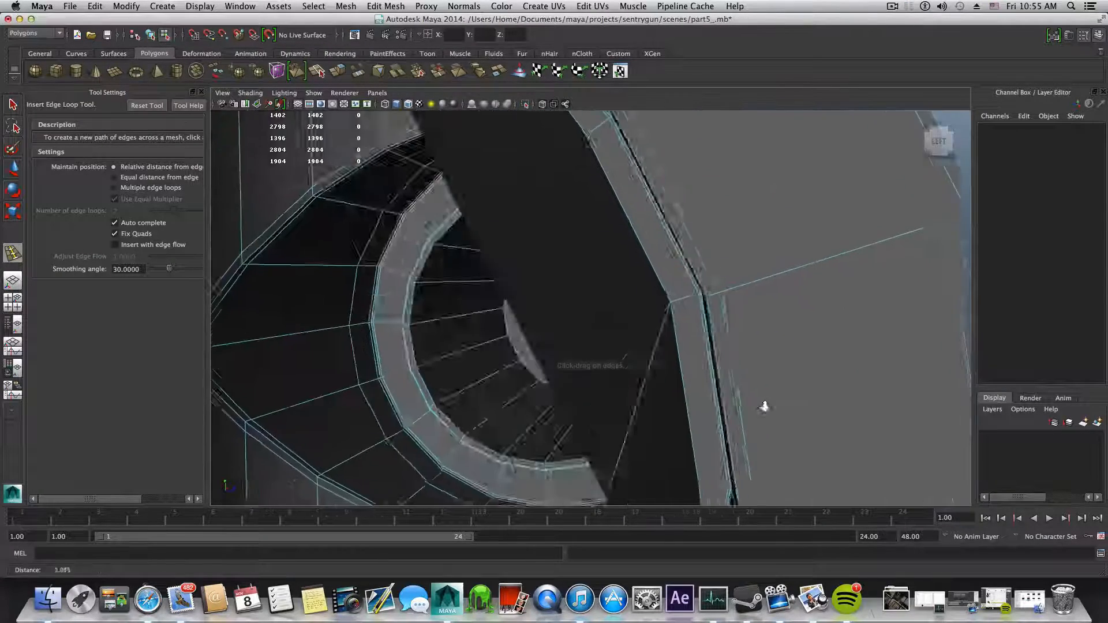
{"action": "left_click_drag", "start_coordinate": [658, 368], "coordinate": [657, 358], "text": "alt"}
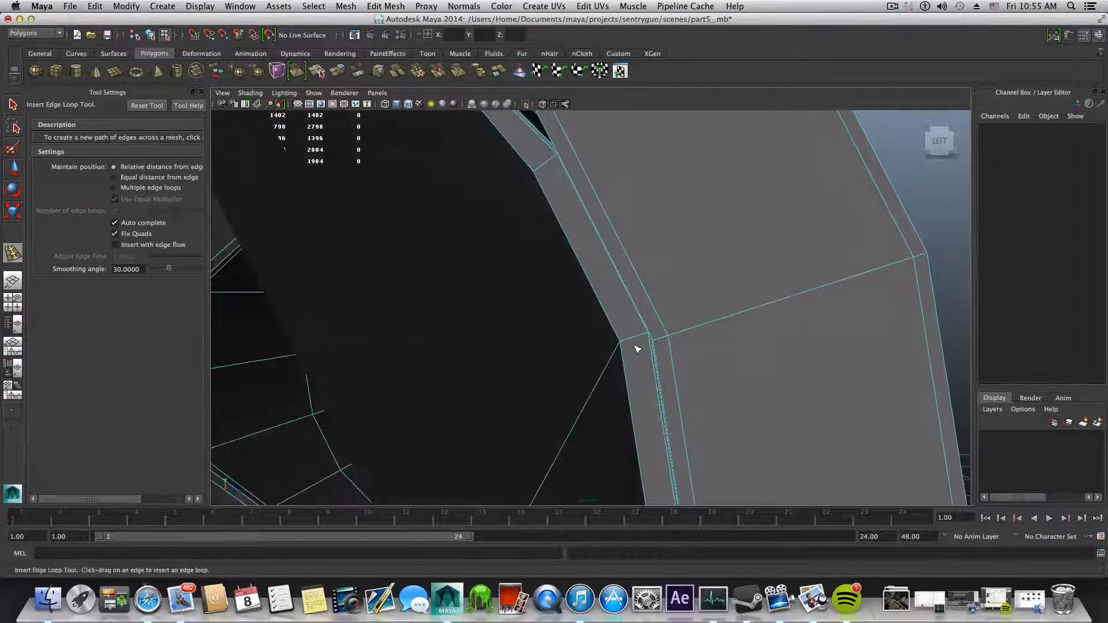
{"action": "left_click", "coordinate": [628, 341]}
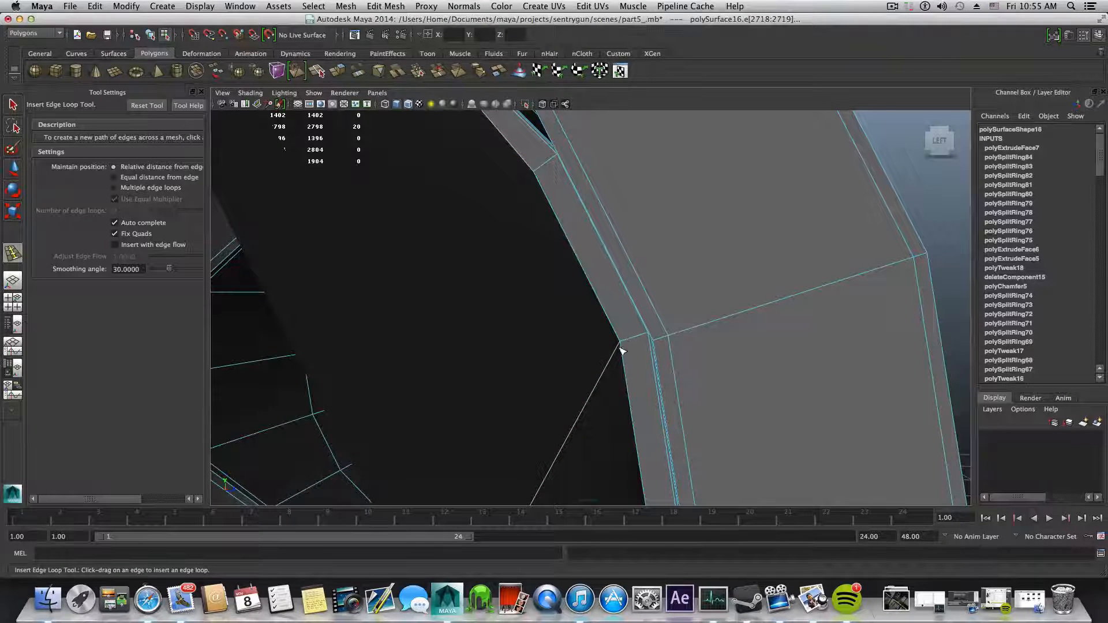
{"action": "left_click_drag", "start_coordinate": [635, 341], "coordinate": [496, 375]}
Step: Insert an edge loop around the -X stub close to its outer end
{"action": "scroll", "coordinate": [622, 361], "scroll_direction": "down", "scroll_amount": 10}
{"action": "middle_click_drag", "start_coordinate": [496, 375], "coordinate": [544, 374], "text": "alt"}
{"action": "left_click_drag", "start_coordinate": [543, 374], "coordinate": [442, 358], "text": "alt"}
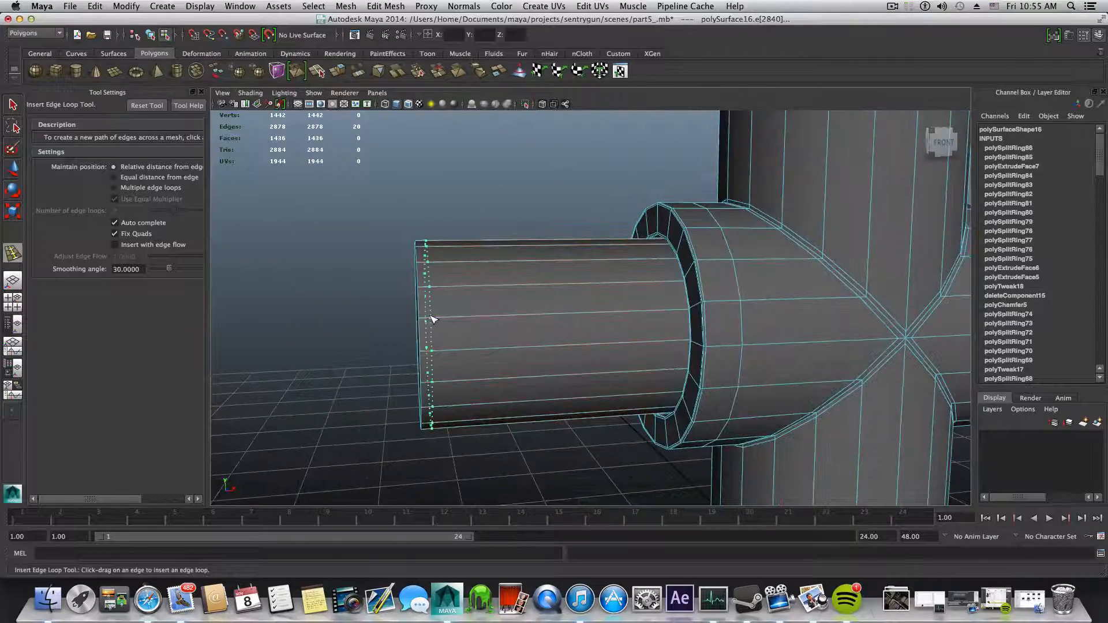
{"action": "left_click_drag", "start_coordinate": [432, 319], "coordinate": [426, 322]}
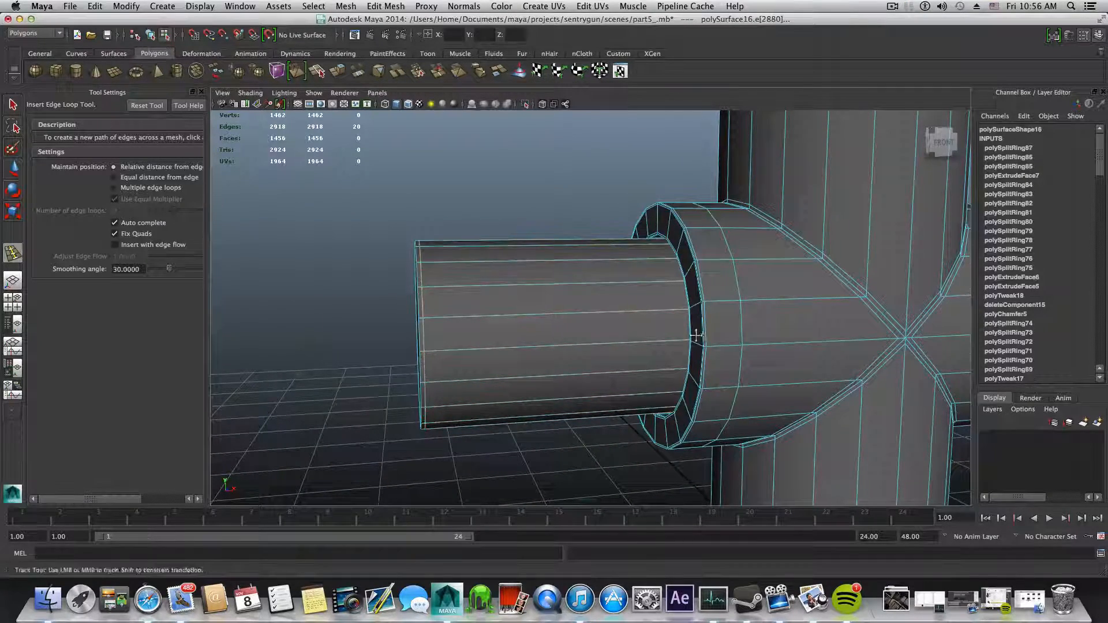
Step: Try to insert an edge loop in the +X cap's narrow recess floor ring beside the stub, undoing the misplaced loops
{"action": "middle_click_drag", "start_coordinate": [695, 334], "coordinate": [419, 383], "text": "alt"}
{"action": "left_click_drag", "start_coordinate": [687, 384], "coordinate": [548, 389], "text": "alt"}
{"action": "middle_click_drag", "start_coordinate": [676, 390], "coordinate": [607, 333], "text": "alt"}
{"action": "left_click_drag", "start_coordinate": [607, 333], "coordinate": [581, 327], "text": "alt"}
{"action": "right_click_drag", "start_coordinate": [581, 326], "coordinate": [783, 398], "text": "alt"}
{"action": "middle_click_drag", "start_coordinate": [629, 372], "coordinate": [647, 379], "text": "alt"}
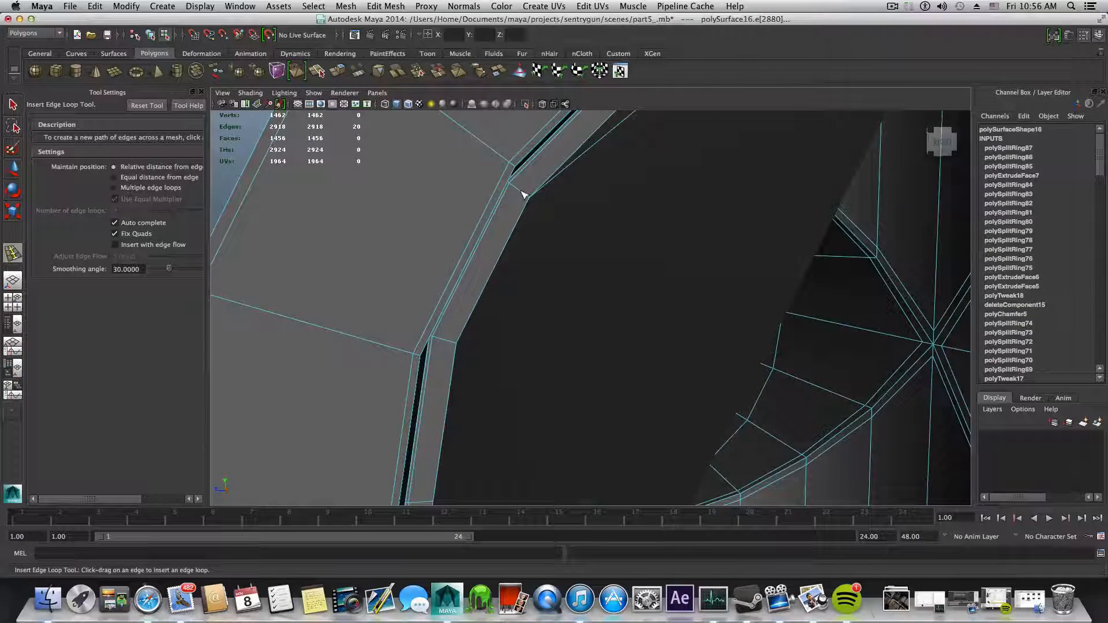
{"action": "key", "text": "z"}
{"action": "key", "text": "z"}
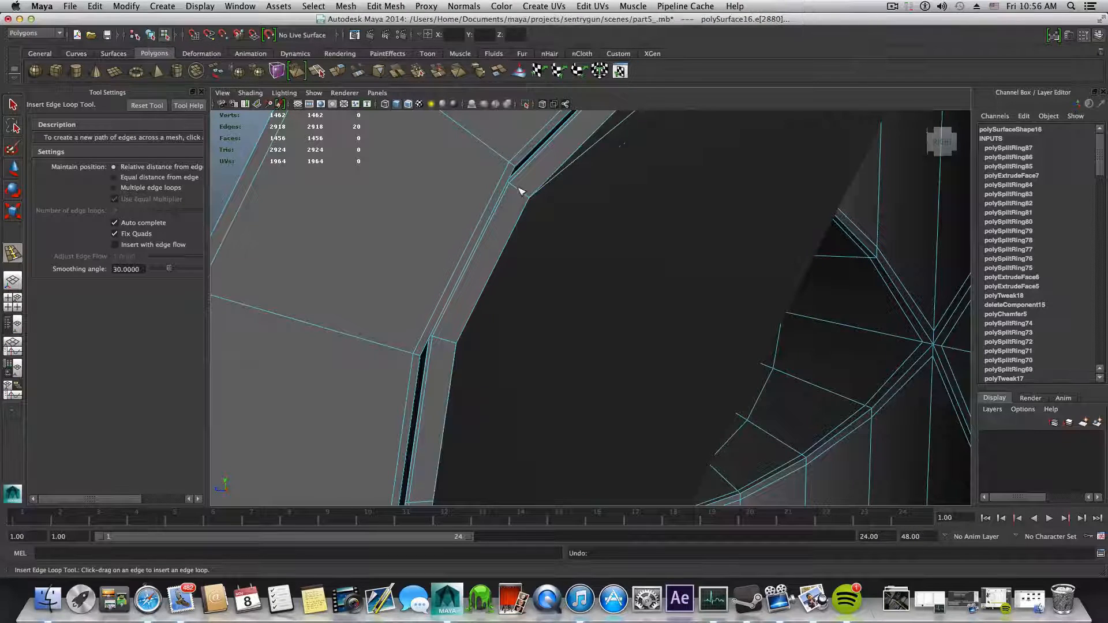
{"action": "key", "text": "z"}
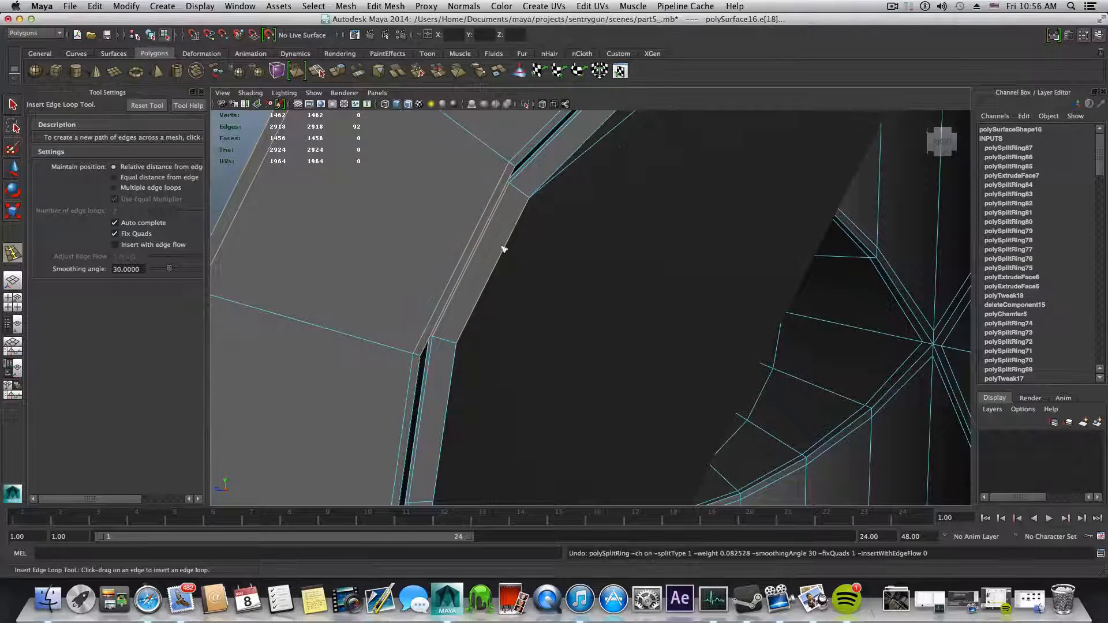
{"action": "left_click", "coordinate": [453, 346]}
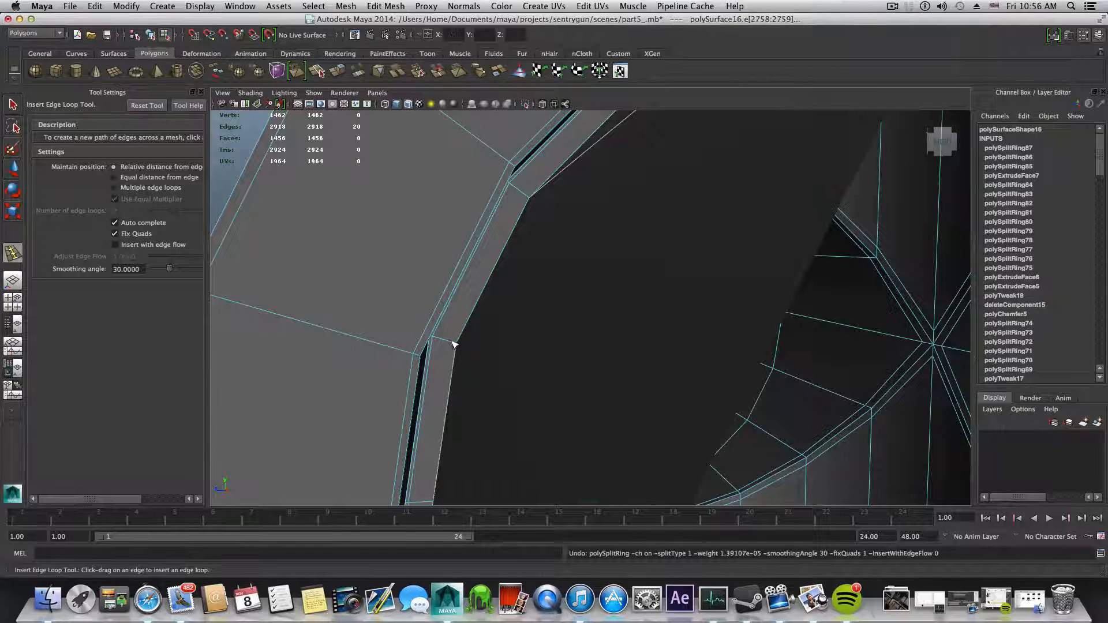
{"action": "key", "text": "z"}
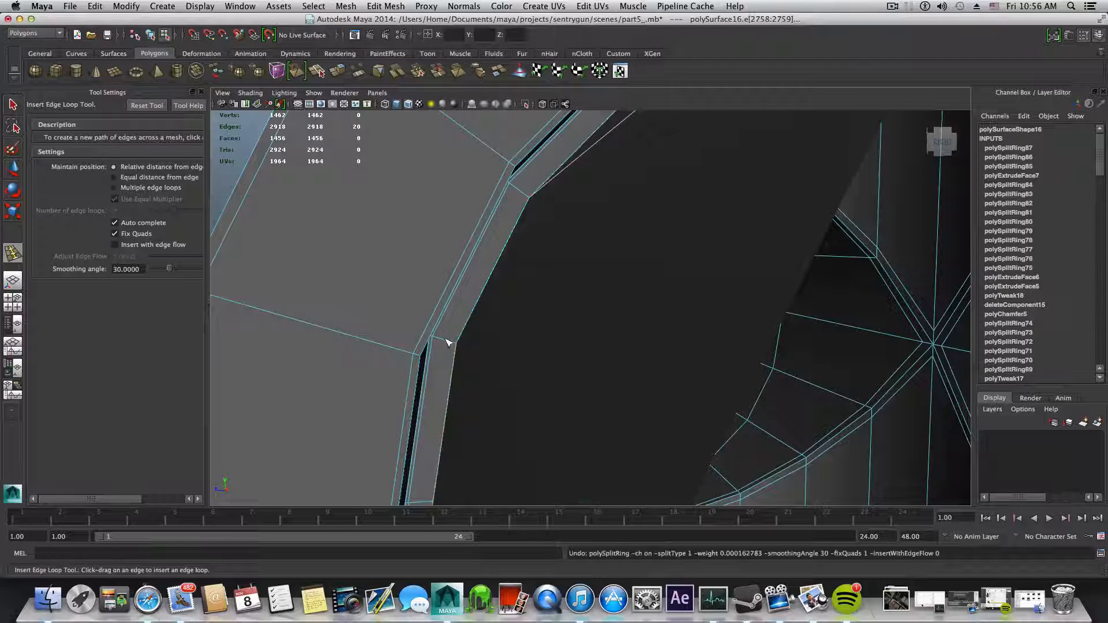
{"action": "left_click_drag", "start_coordinate": [448, 343], "coordinate": [462, 265]}
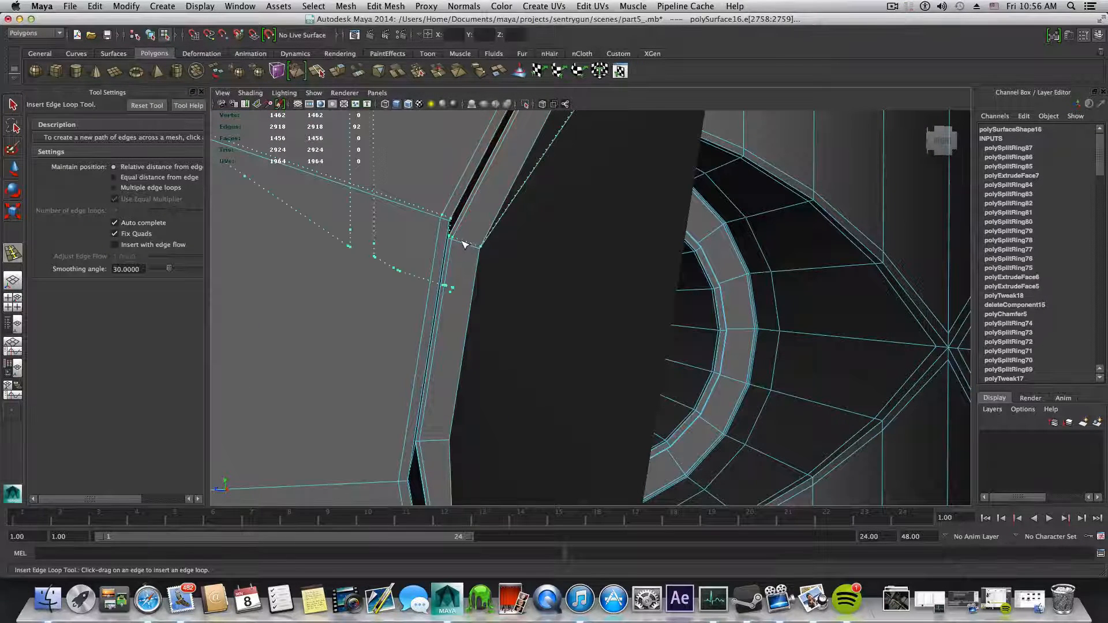
{"action": "key", "text": "z"}
{"action": "mouse_move", "coordinate": [468, 247]}
{"action": "left_mouse_down"}
{"action": "mouse_move", "coordinate": [453, 240]}
{"action": "mouse_move", "coordinate": [472, 250]}
{"action": "left_mouse_up"}
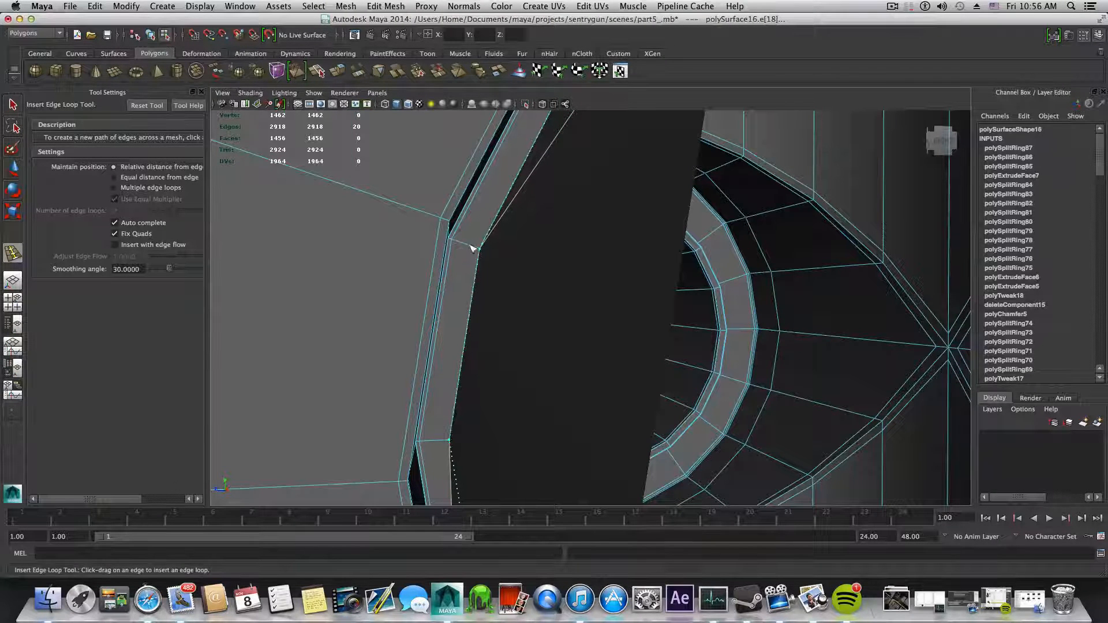
{"action": "left_click_drag", "start_coordinate": [425, 261], "coordinate": [422, 261]}
{"action": "key", "text": "super+z"}
{"action": "left_click_drag", "start_coordinate": [480, 289], "coordinate": [533, 312], "text": "alt"}
{"action": "left_click_drag", "start_coordinate": [752, 282], "coordinate": [932, 383], "text": "alt"}
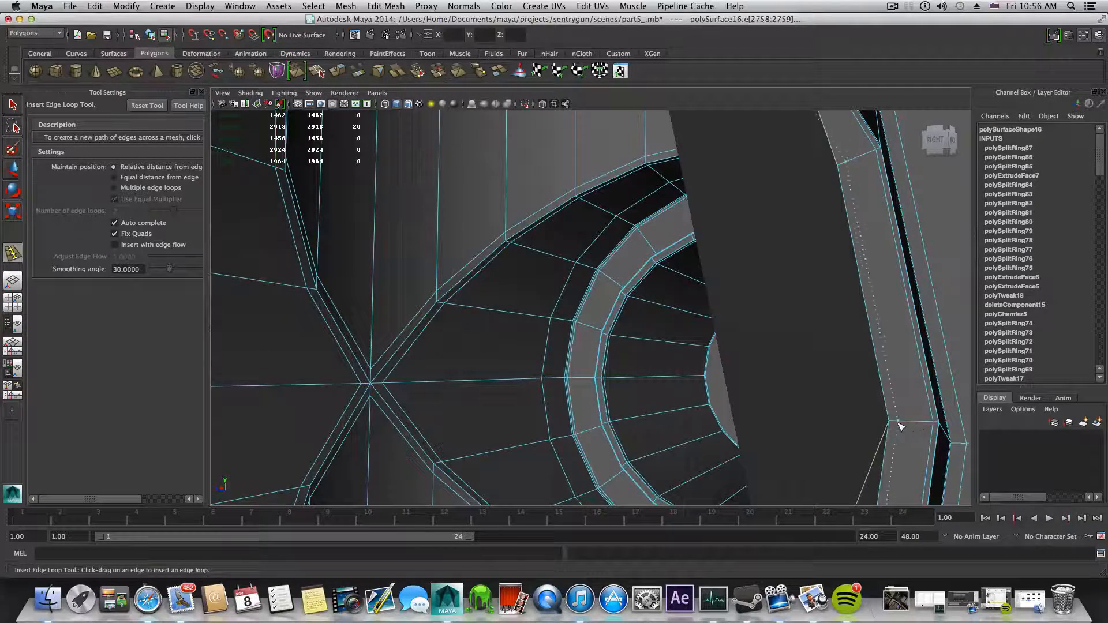
Step: Insert edge loops in the +X recess floor ring beside the stub and around the stub near its base and outer end
{"action": "left_click_drag", "start_coordinate": [898, 426], "coordinate": [892, 427]}
{"action": "left_click_drag", "start_coordinate": [893, 428], "coordinate": [859, 439], "text": "alt"}
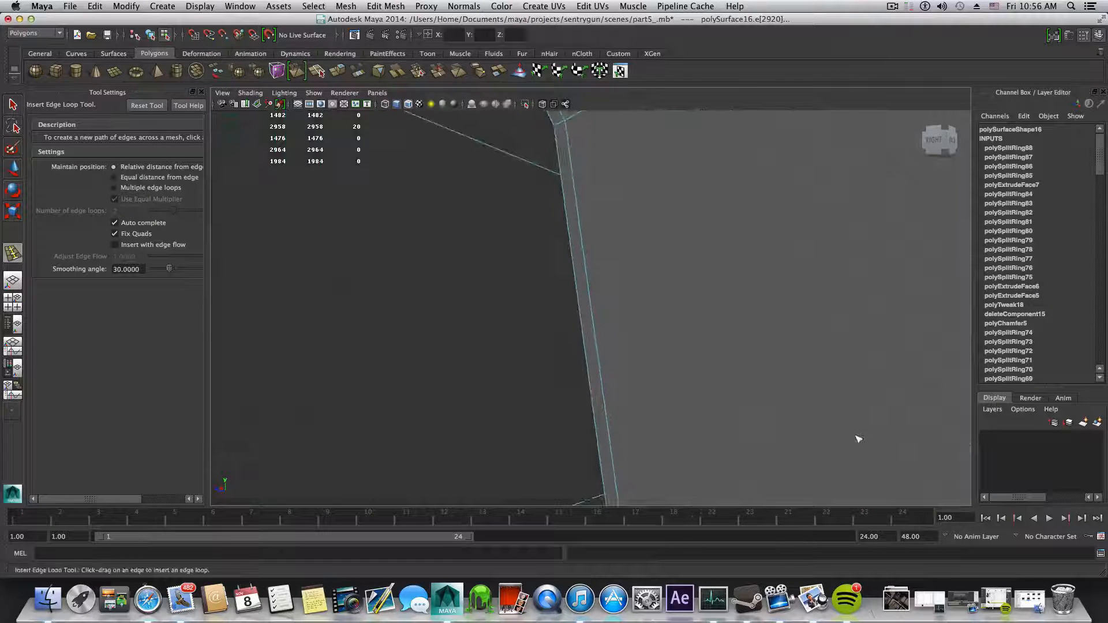
{"action": "middle_click_drag", "start_coordinate": [858, 439], "coordinate": [902, 412], "text": "alt"}
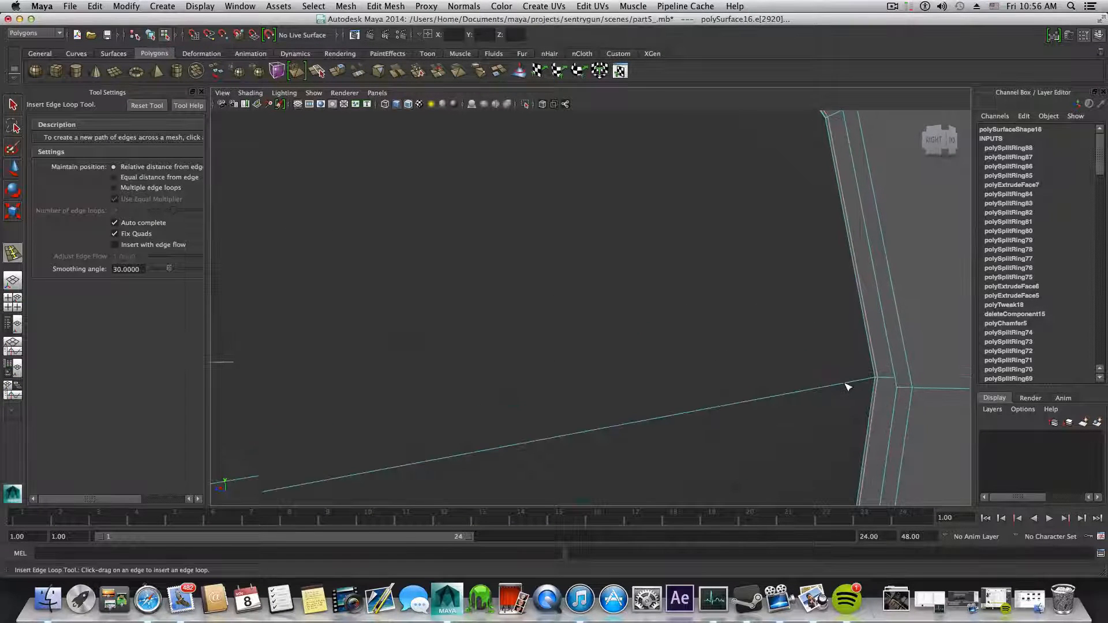
{"action": "left_click_drag", "start_coordinate": [846, 387], "coordinate": [676, 385]}
{"action": "middle_click_drag", "start_coordinate": [674, 315], "coordinate": [787, 440], "text": "alt"}
{"action": "right_click_drag", "start_coordinate": [789, 444], "coordinate": [589, 329], "text": "alt"}
{"action": "left_click_drag", "start_coordinate": [589, 329], "coordinate": [695, 341], "text": "alt"}
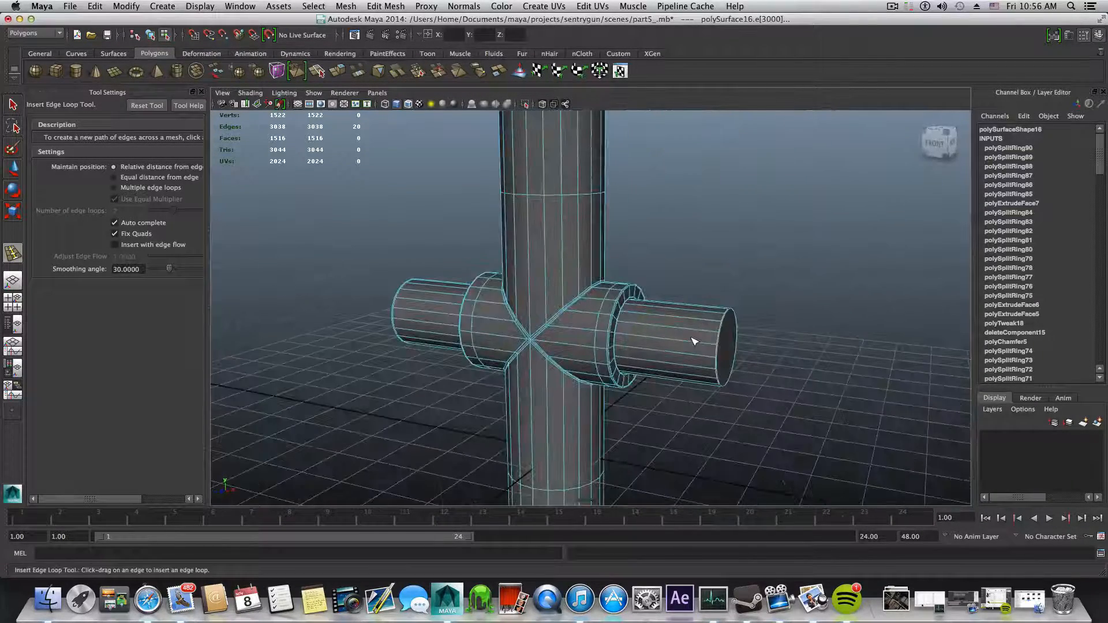
Step: Preview the post mesh smoothed, examine the stub end faces, and return to the unsmoothed display
{"action": "key", "text": "3"}
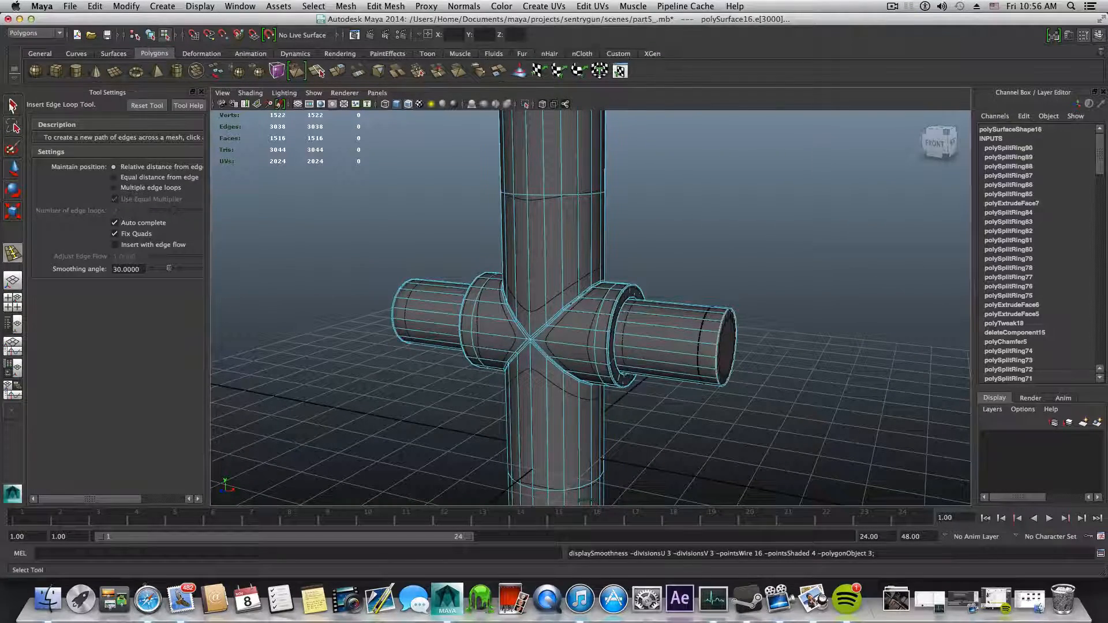
{"action": "left_click", "coordinate": [13, 105]}
{"action": "left_click", "coordinate": [754, 325]}
{"action": "left_click_drag", "start_coordinate": [739, 422], "coordinate": [860, 402], "text": "alt"}
{"action": "middle_click_drag", "start_coordinate": [548, 390], "coordinate": [738, 358], "text": "alt"}
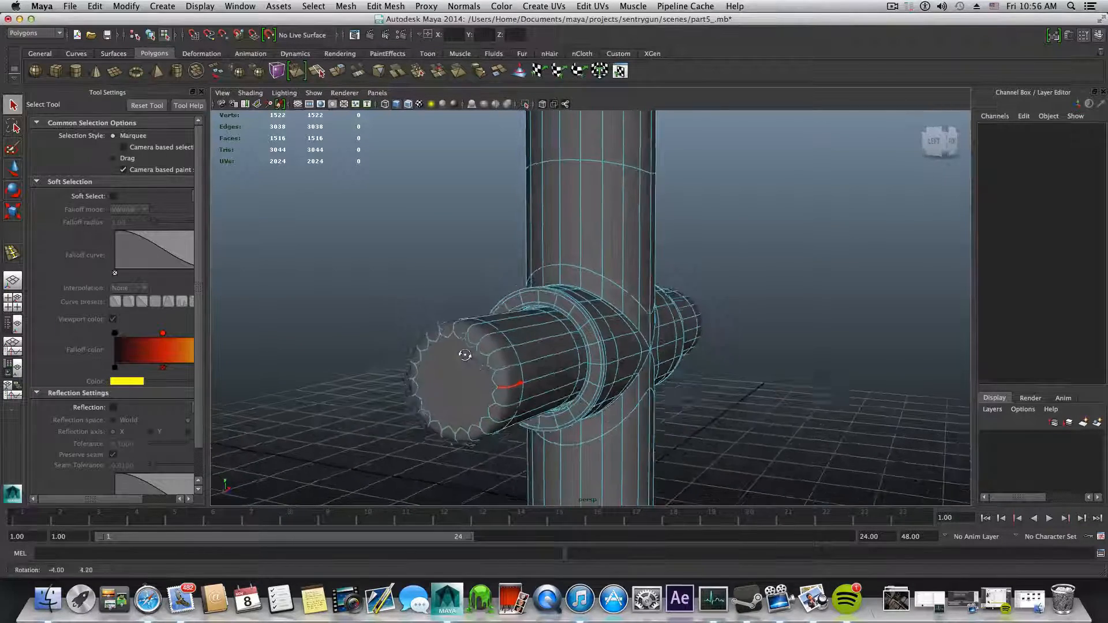
{"action": "key", "text": "1"}
Step: Extrude the flat end faces of both stubs and scale them uniformly to 0.417
{"action": "left_click_drag", "start_coordinate": [432, 354], "coordinate": [642, 318], "text": "alt"}
{"action": "right_click_drag", "start_coordinate": [642, 318], "coordinate": [642, 345]}
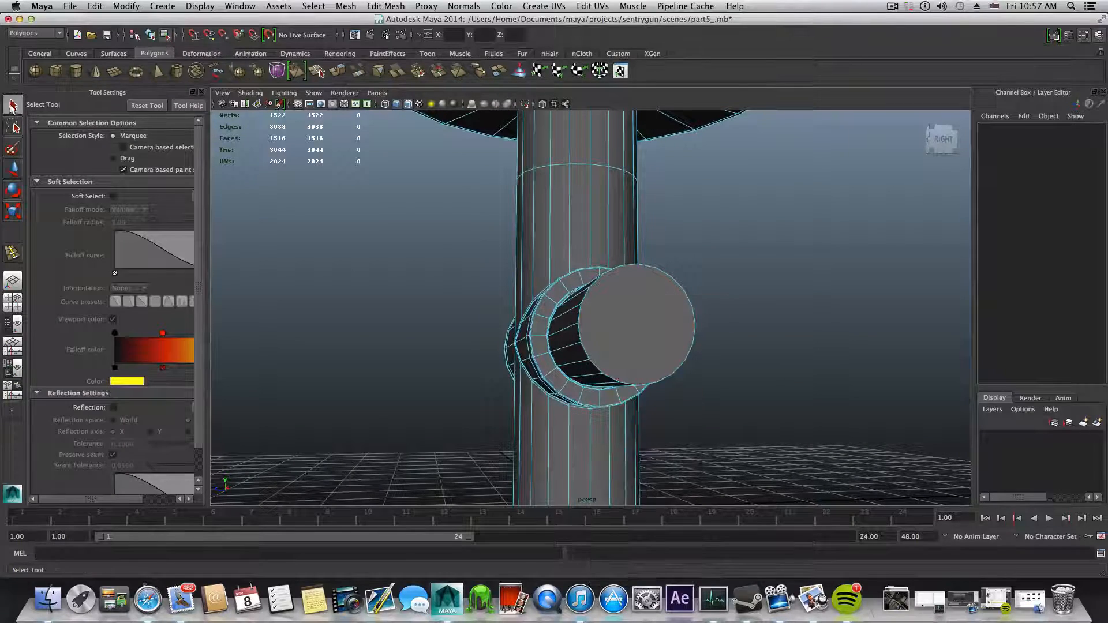
{"action": "left_click", "coordinate": [12, 104]}
{"action": "left_click", "coordinate": [623, 373]}
{"action": "left_click_drag", "start_coordinate": [606, 393], "coordinate": [545, 413], "text": "alt"}
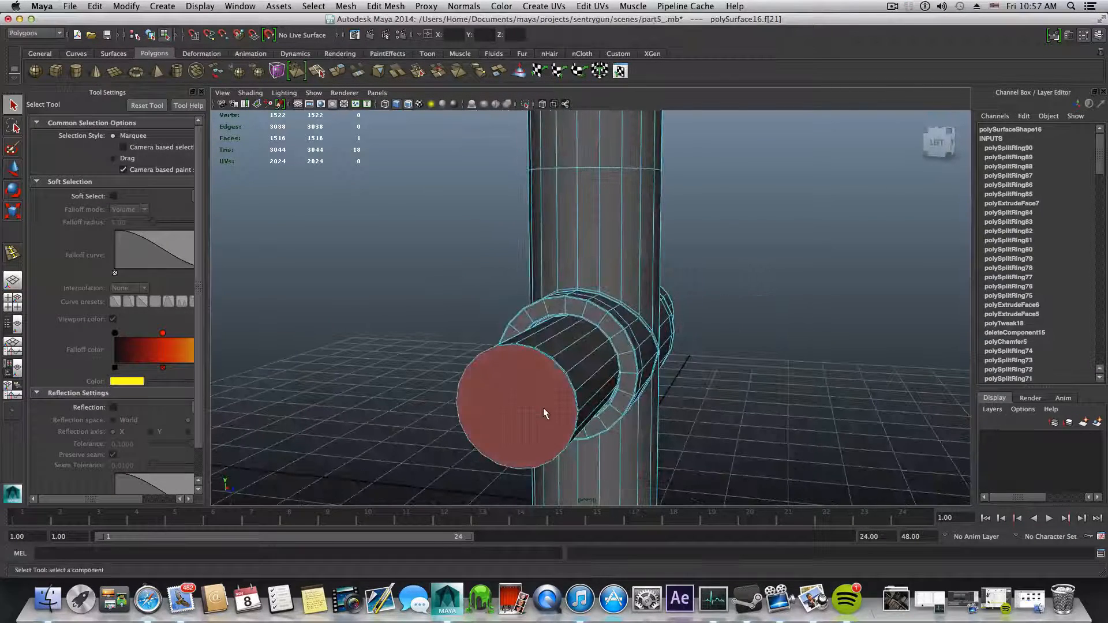
{"action": "left_click", "coordinate": [544, 413], "text": "shift"}
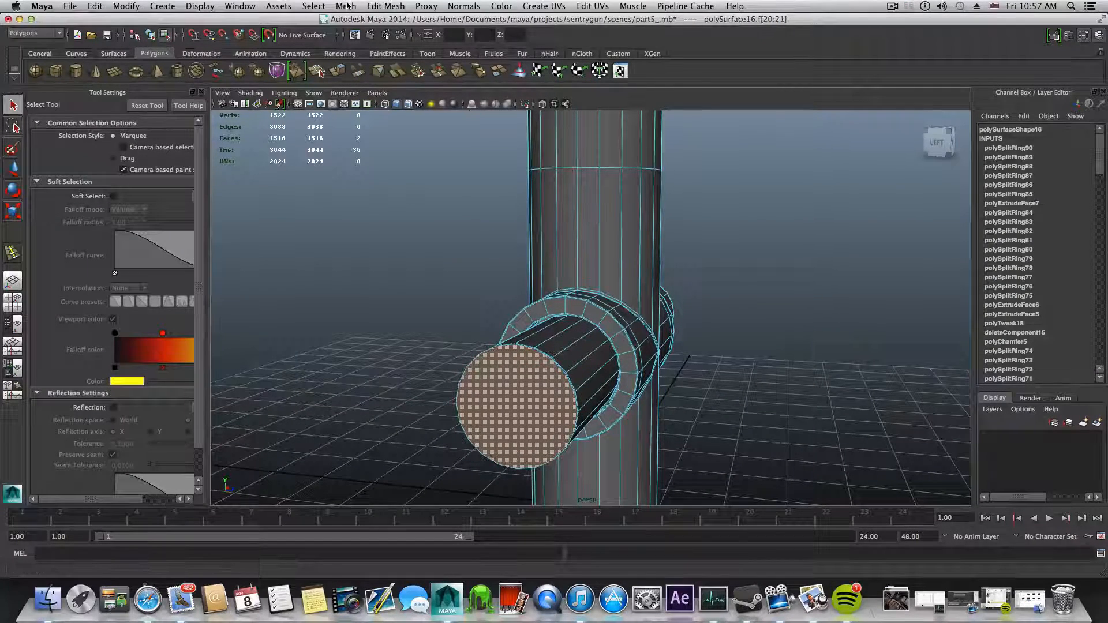
{"action": "left_click", "coordinate": [337, 70]}
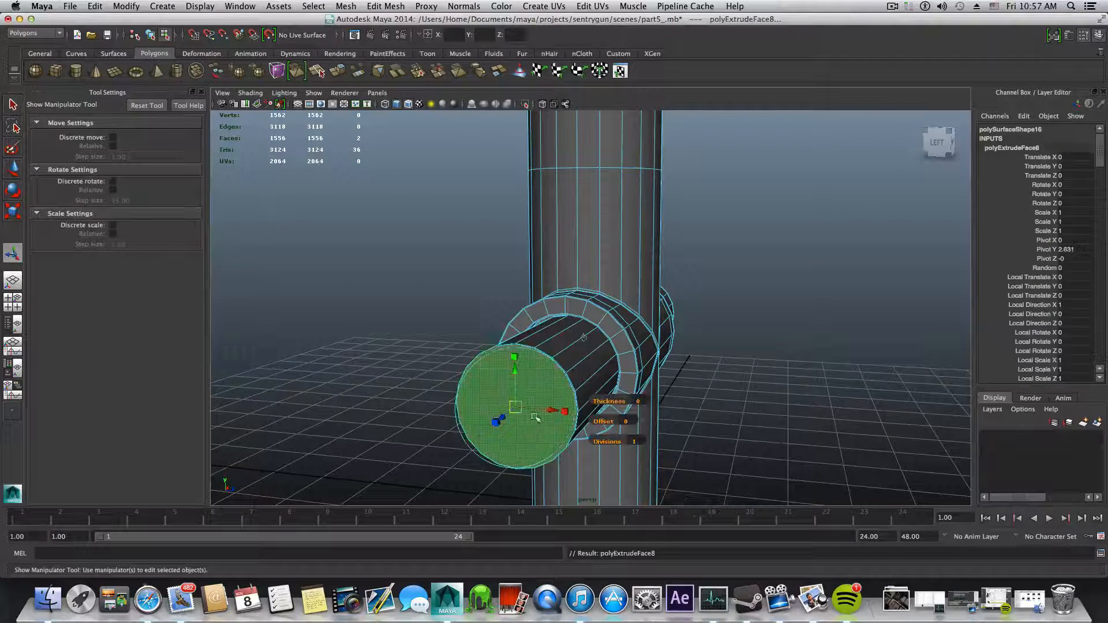
{"action": "left_click", "coordinate": [513, 356]}
{"action": "left_click_drag", "start_coordinate": [514, 409], "coordinate": [494, 408]}
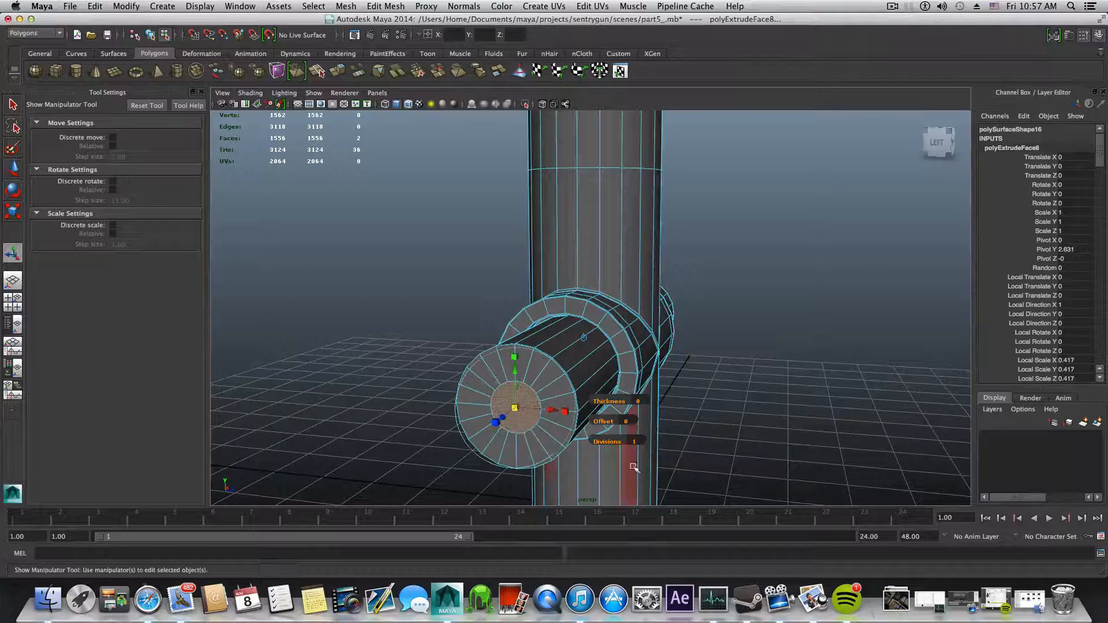
Step: Poke the small inner end faces of both stubs into triangles meeting at the centre and return to object selection
{"action": "left_click", "coordinate": [346, 7]}
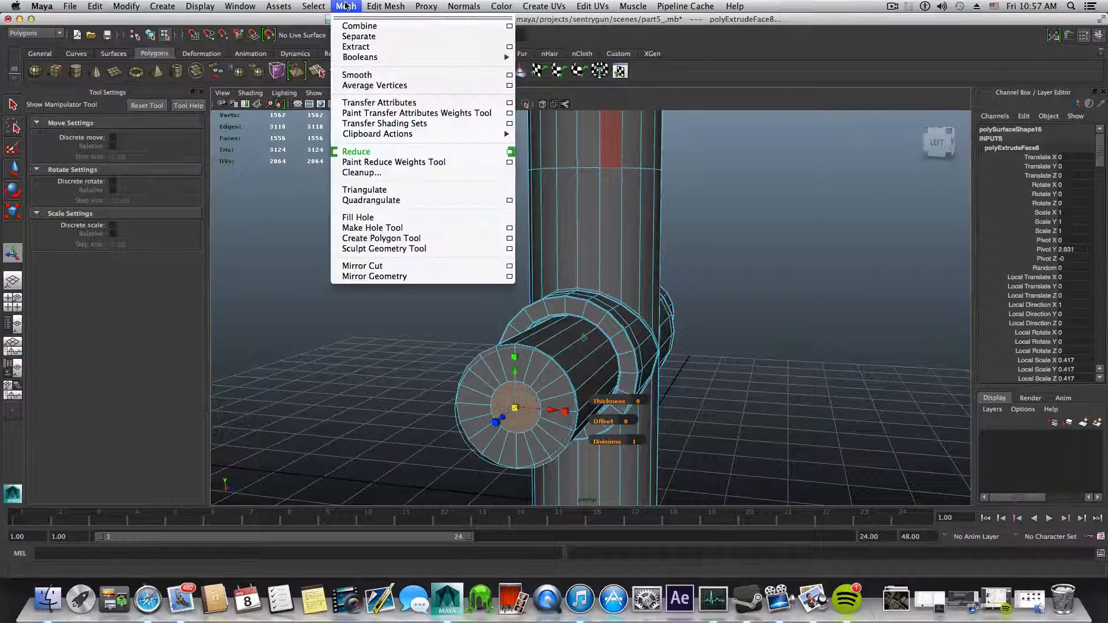
{"action": "mouse_move", "coordinate": [385, 7]}
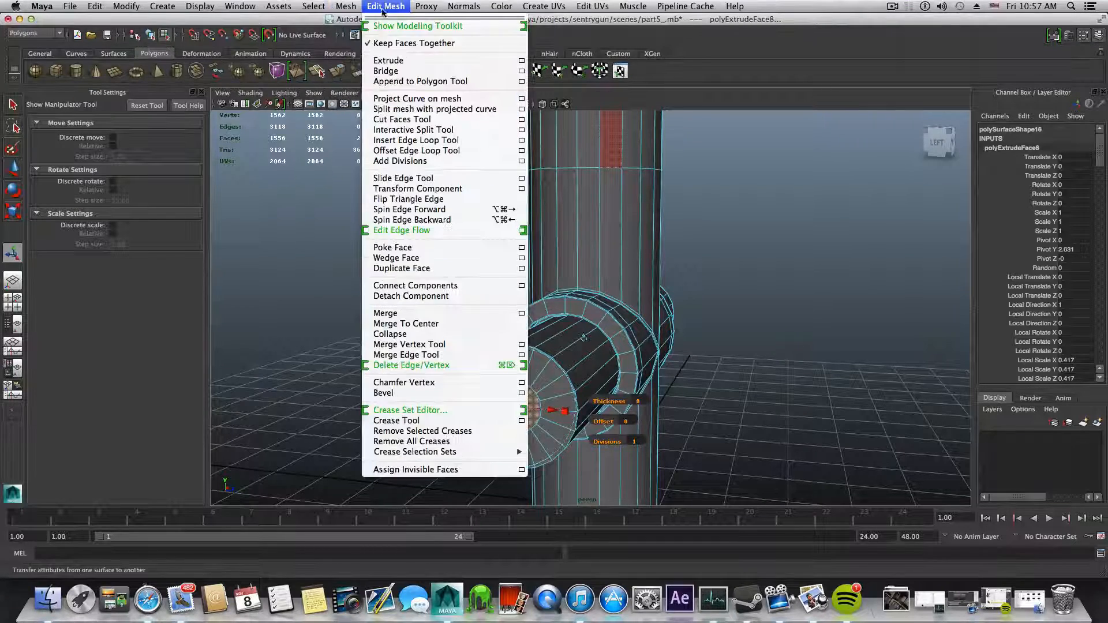
{"action": "left_click", "coordinate": [398, 247]}
{"action": "key", "text": "F8"}
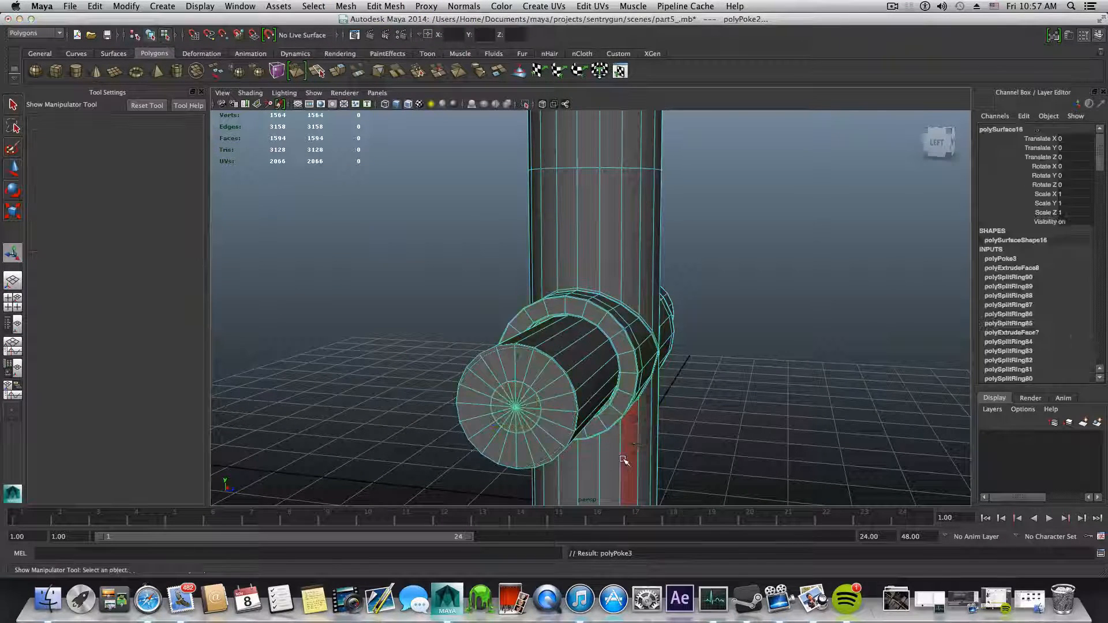
Step: Insert an edge loop close to the outer rim on each stub's end face, undoing the misplaced loop
{"action": "right_click_drag", "start_coordinate": [554, 424], "coordinate": [687, 456], "text": "alt"}
{"action": "middle_click_drag", "start_coordinate": [614, 453], "coordinate": [624, 386], "text": "alt"}
{"action": "left_click_drag", "start_coordinate": [623, 387], "coordinate": [600, 345], "text": "alt"}
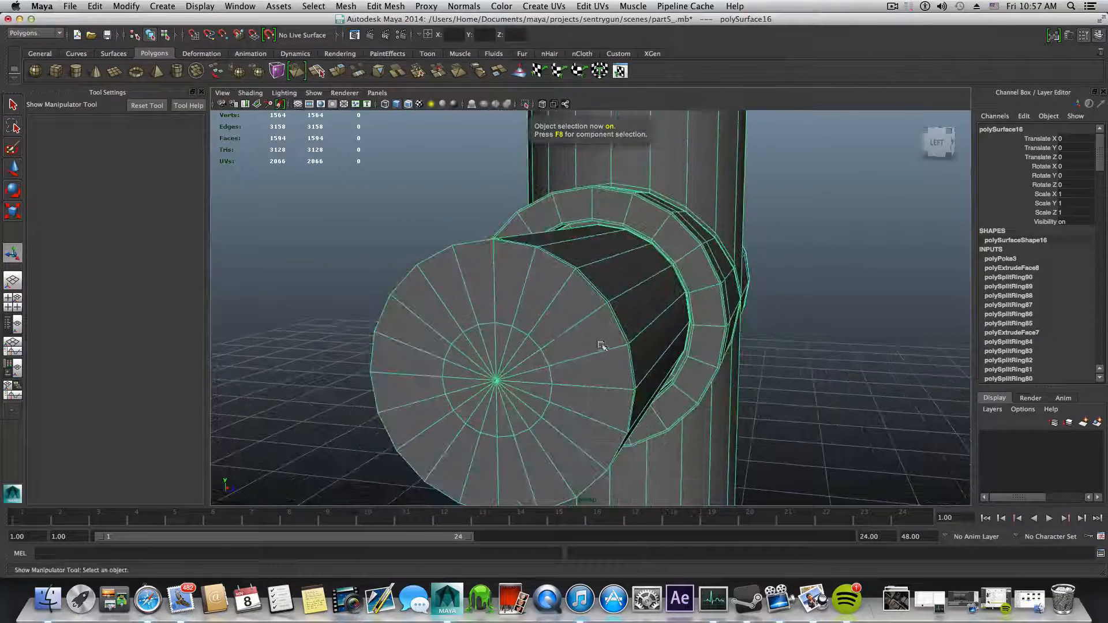
{"action": "right_click_drag", "start_coordinate": [586, 351], "coordinate": [496, 366], "text": "shift"}
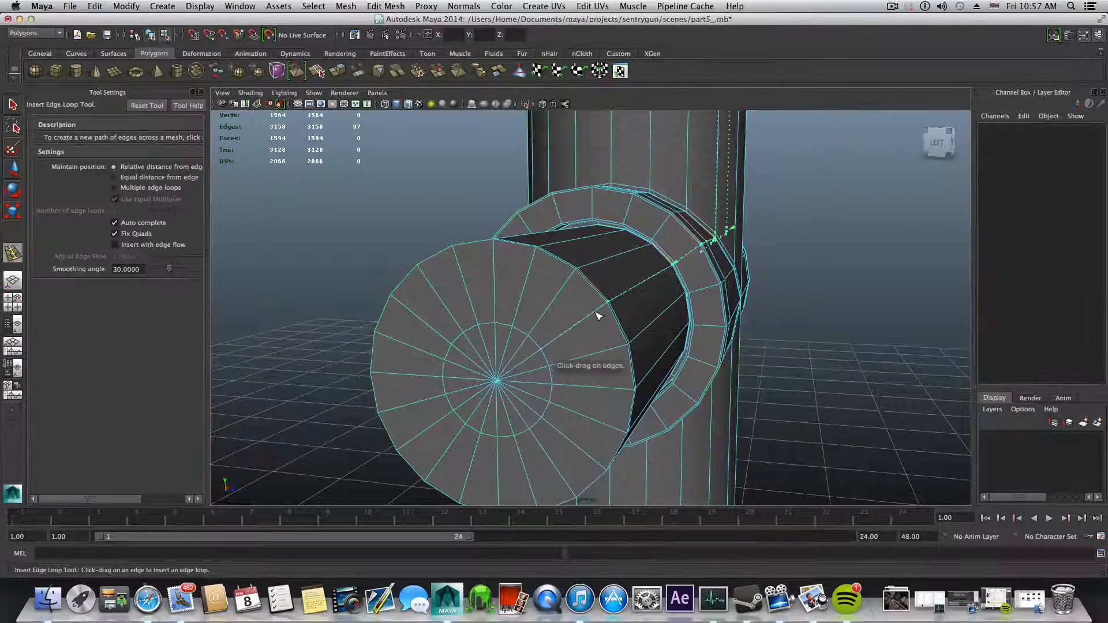
{"action": "key", "text": "super+z"}
{"action": "mouse_move", "coordinate": [598, 310]}
{"action": "left_mouse_down"}
{"action": "mouse_move", "coordinate": [579, 322]}
{"action": "mouse_move", "coordinate": [614, 314]}
{"action": "left_mouse_up"}
{"action": "left_click_drag", "start_coordinate": [613, 314], "coordinate": [508, 337], "text": "alt"}
{"action": "left_click_drag", "start_coordinate": [571, 264], "coordinate": [508, 404]}
{"action": "left_click", "coordinate": [433, 346]}
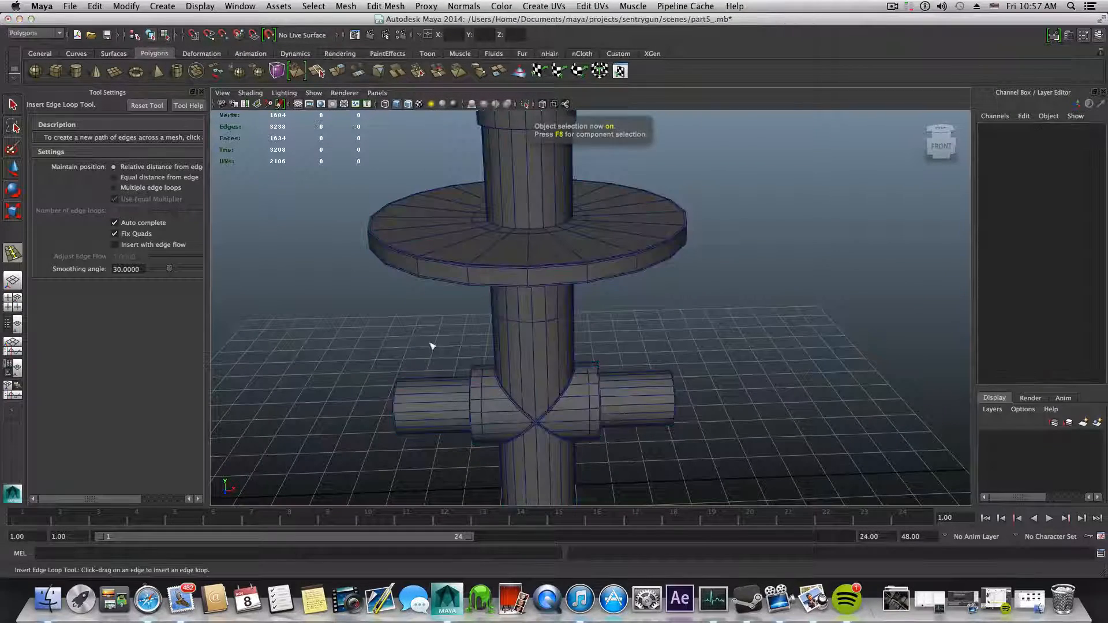
Step: Select the post mesh, display it as a smooth preview, and clear the selection
{"action": "left_click", "coordinate": [13, 105]}
{"action": "left_click", "coordinate": [564, 323]}
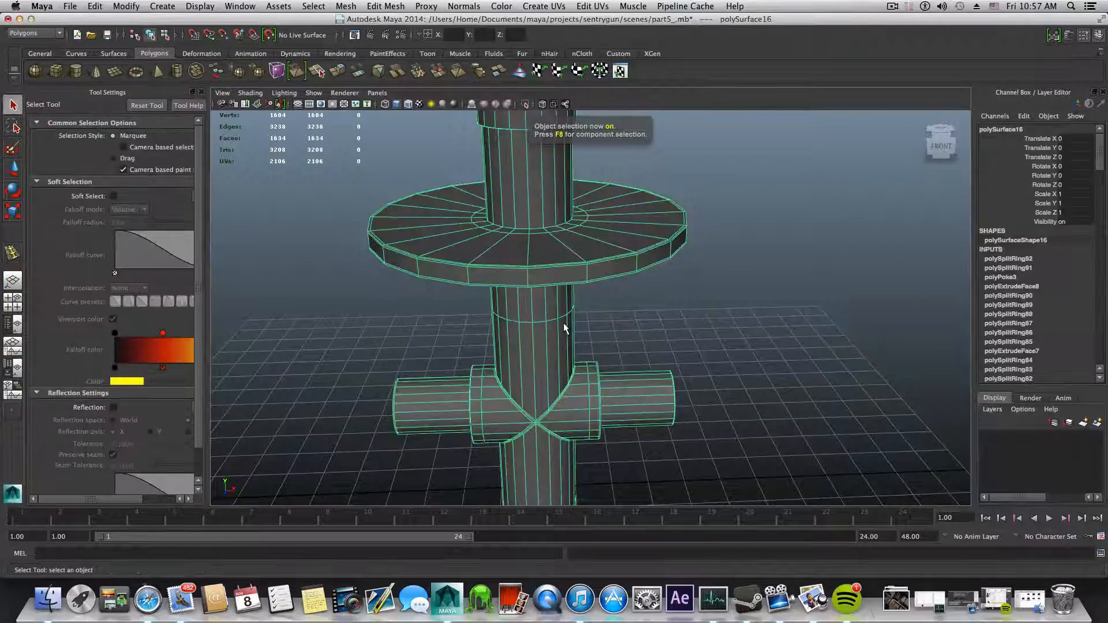
{"action": "key", "text": "3"}
{"action": "scroll", "coordinate": [623, 407], "scroll_direction": "down", "scroll_amount": 5}
{"action": "left_click_drag", "start_coordinate": [624, 407], "coordinate": [639, 383], "text": "alt"}
{"action": "left_click", "coordinate": [639, 384]}
Step: Examine the smoothed post together with the sentry gun's upper frame from the front and the side
{"action": "scroll", "coordinate": [737, 431], "scroll_direction": "up", "scroll_amount": 8}
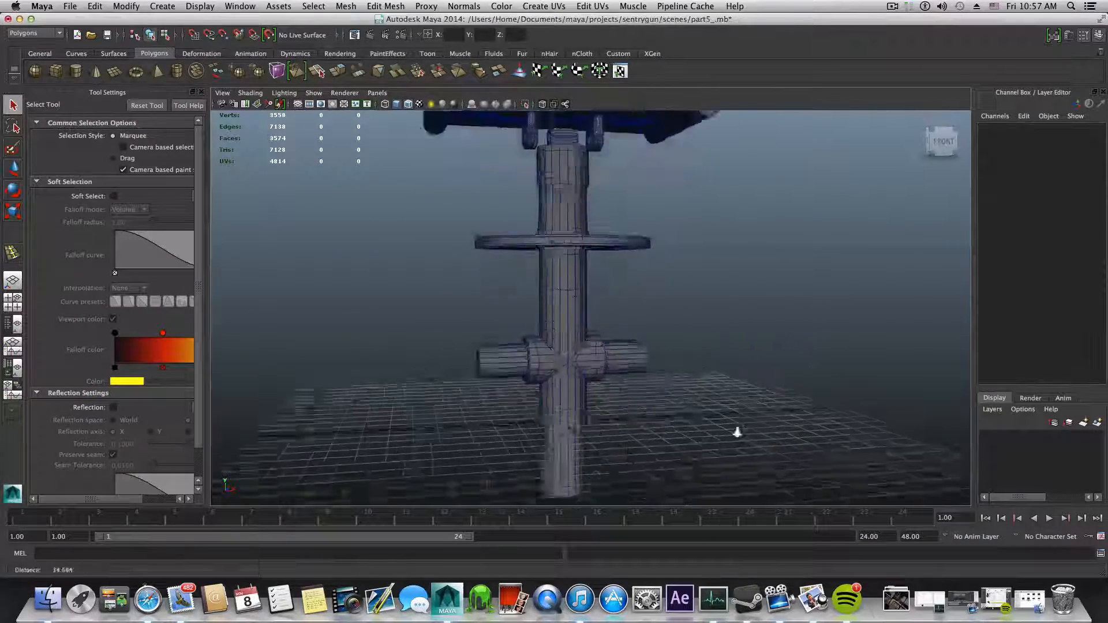
{"action": "scroll", "coordinate": [721, 415], "scroll_direction": "down", "scroll_amount": 4}
{"action": "left_click_drag", "start_coordinate": [727, 391], "coordinate": [550, 396], "text": "alt"}
{"action": "scroll", "coordinate": [548, 392], "scroll_direction": "down", "scroll_amount": 8}
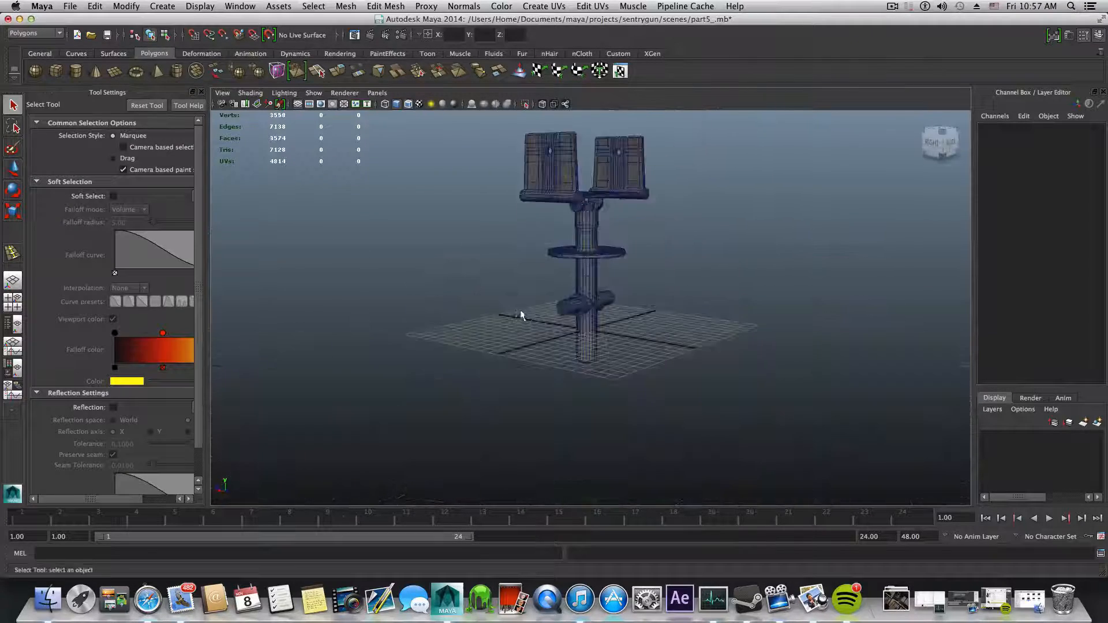
{"action": "middle_click_drag", "start_coordinate": [519, 314], "coordinate": [509, 390], "text": "alt"}
{"action": "left_click_drag", "start_coordinate": [509, 391], "coordinate": [642, 269], "text": "alt"}
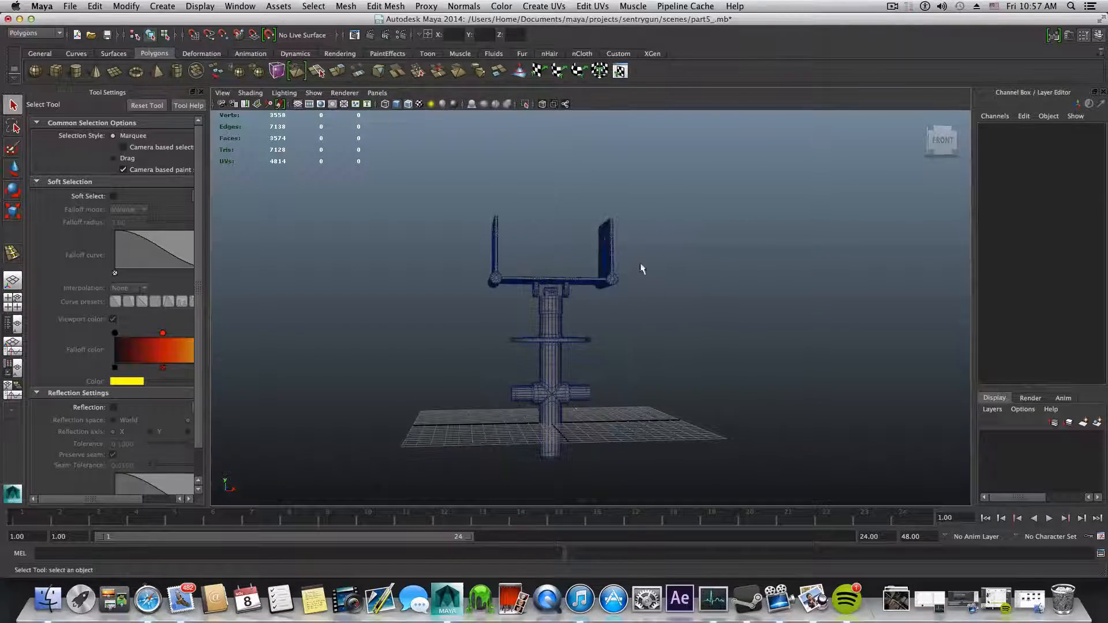
{"action": "left_click_drag", "start_coordinate": [667, 420], "coordinate": [453, 396], "text": "alt"}
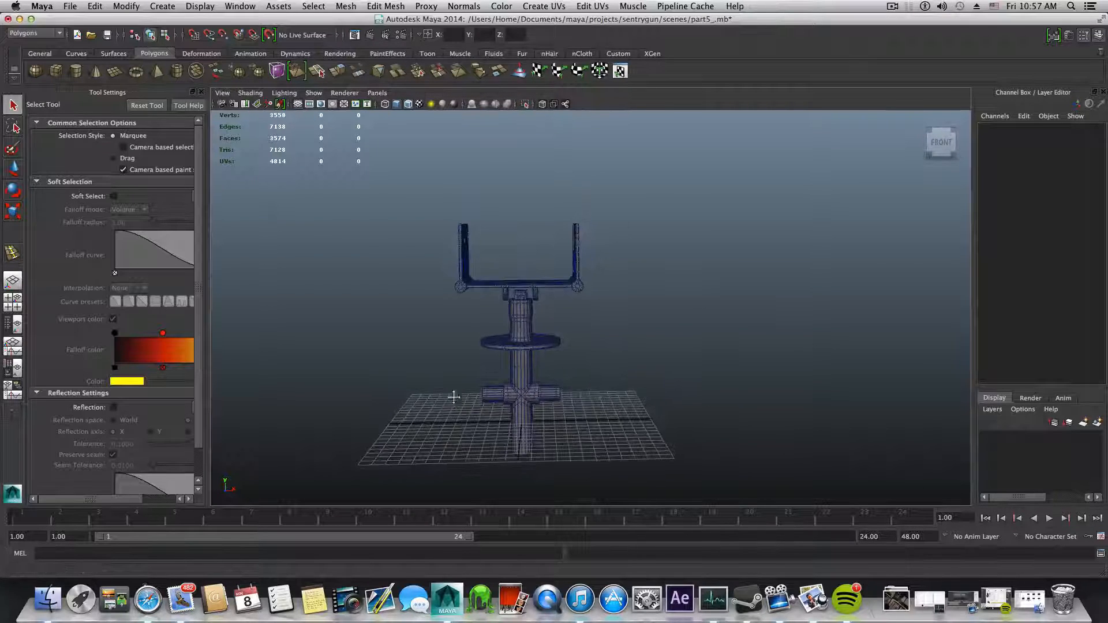
{"action": "right_click_drag", "start_coordinate": [453, 396], "coordinate": [606, 314], "text": "alt"}
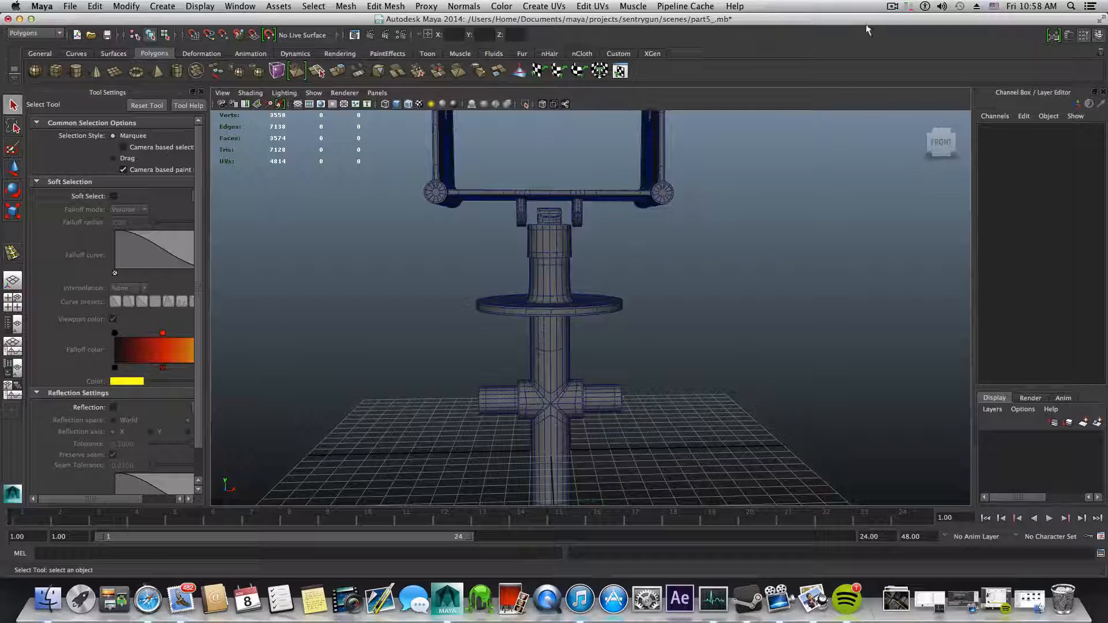
{"action": "left_click", "coordinate": [896, 5]}
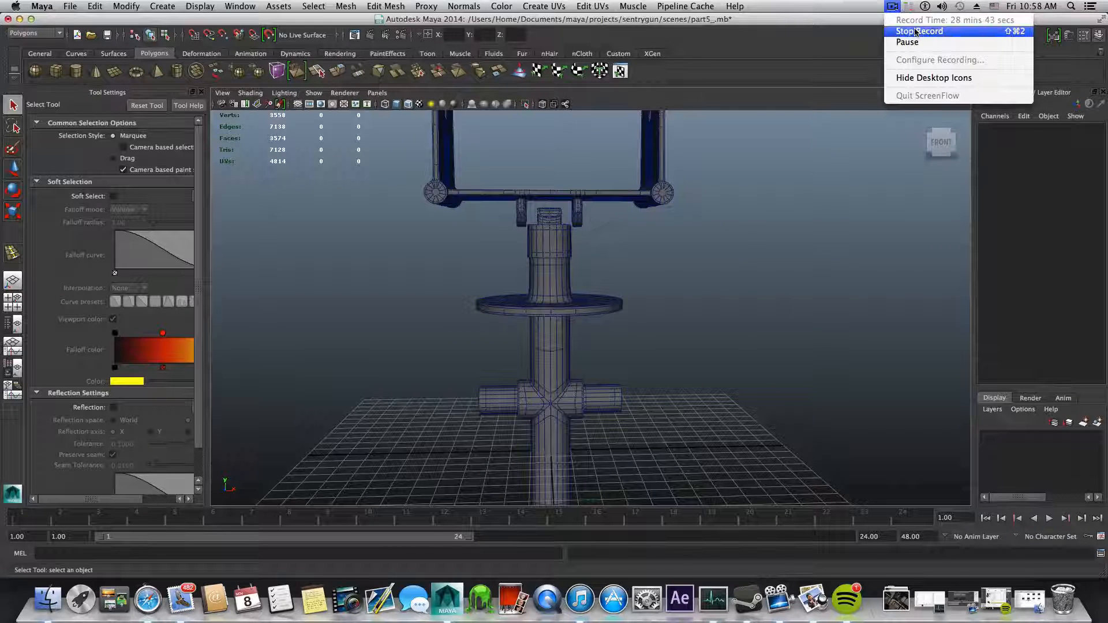